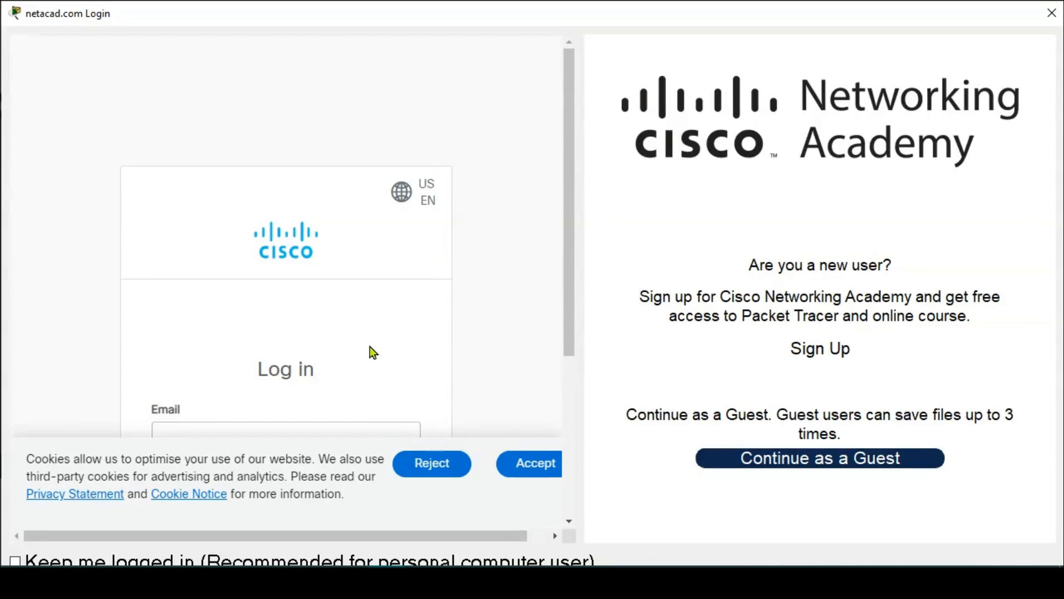
# - Accept the cookie notice and log in with the account e-mail and password, with 'Keep me logged in' ticked
pyautogui.scroll(-1, 370, 349)
pyautogui.click(548, 468)
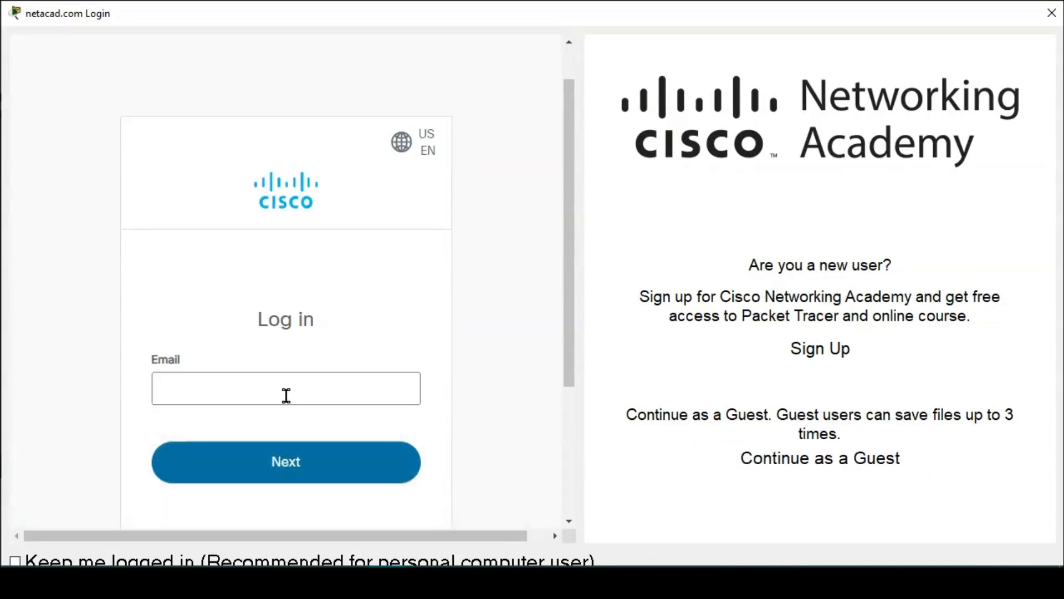
pyautogui.click(286, 396)
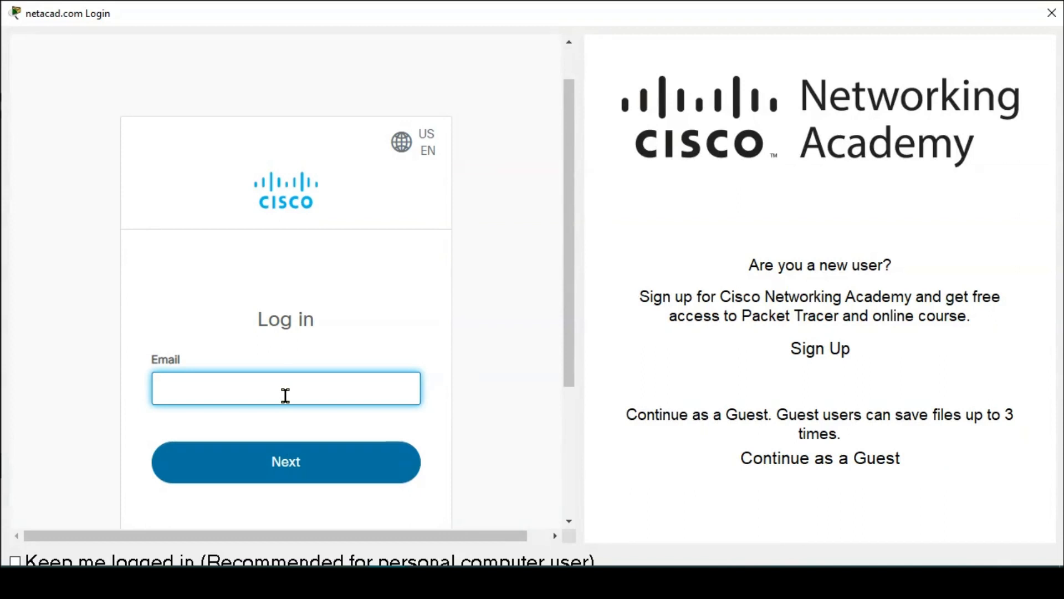
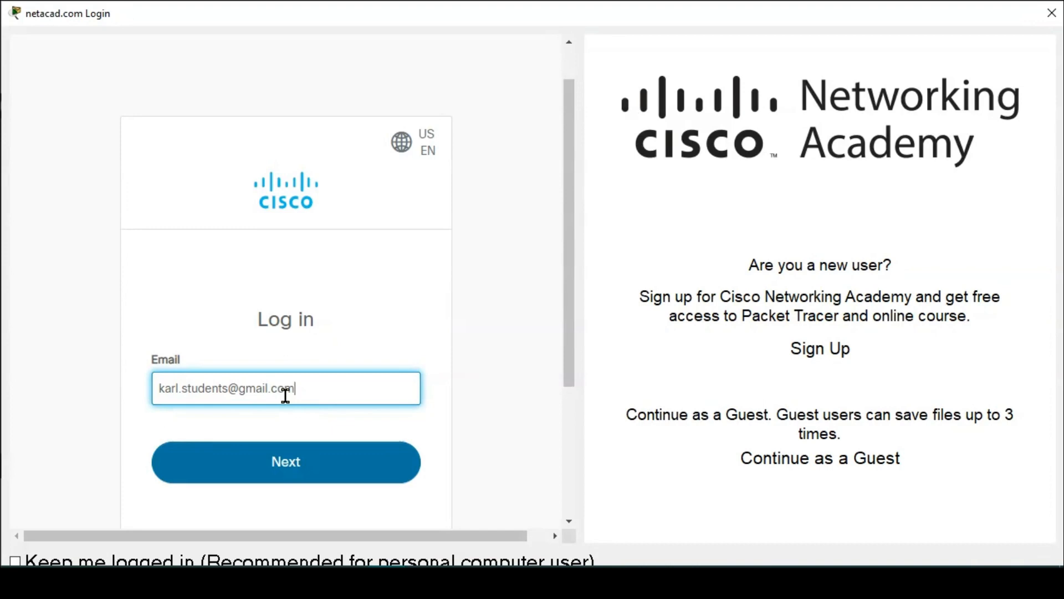
pyautogui.press('Return')
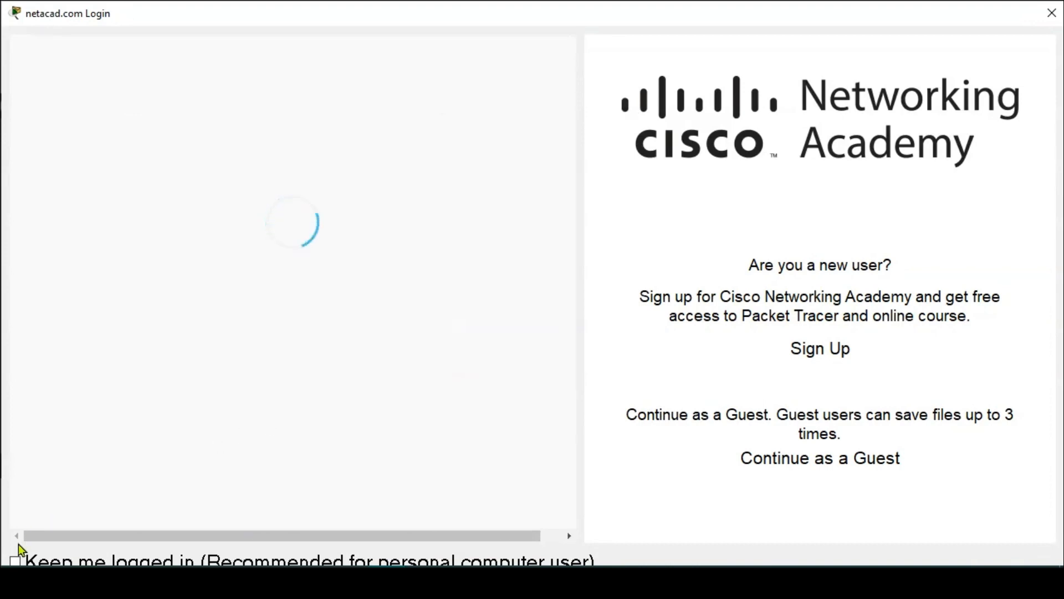
pyautogui.click(16, 561)
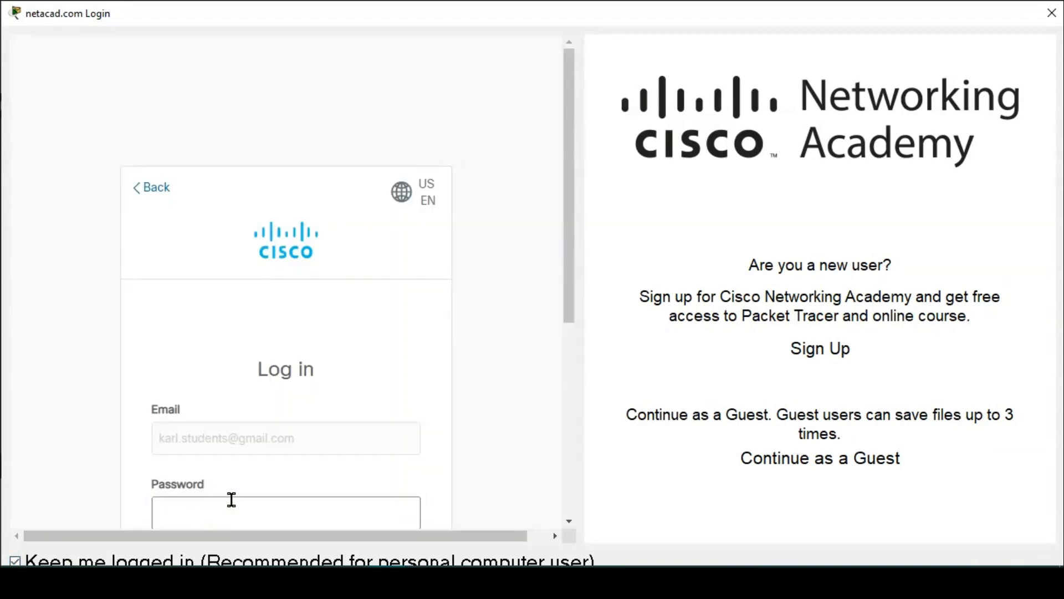
pyautogui.scroll(-3, 230, 510)
pyautogui.click(226, 402)
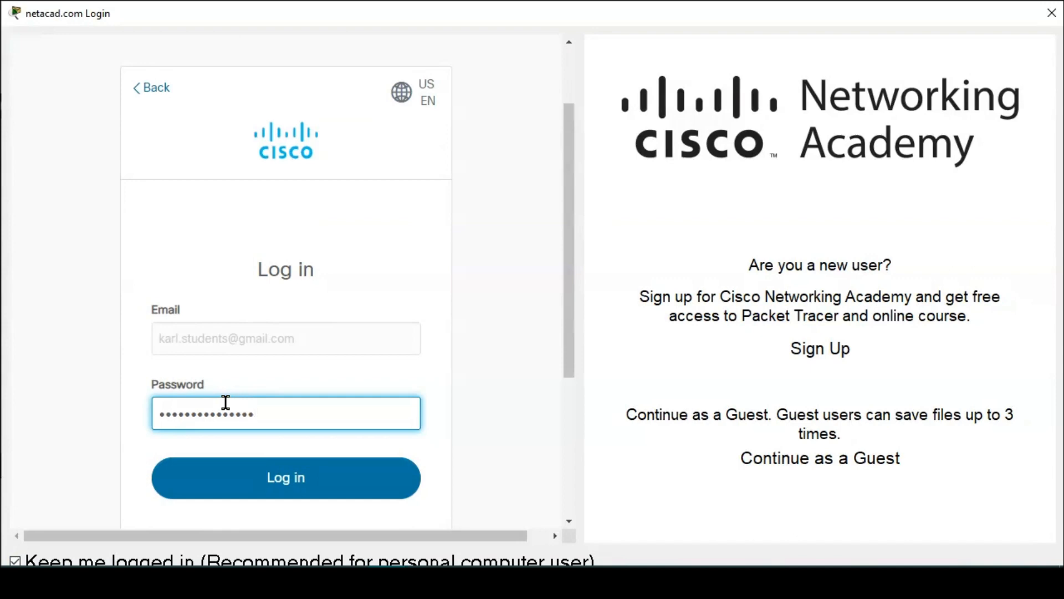
pyautogui.press('Return')
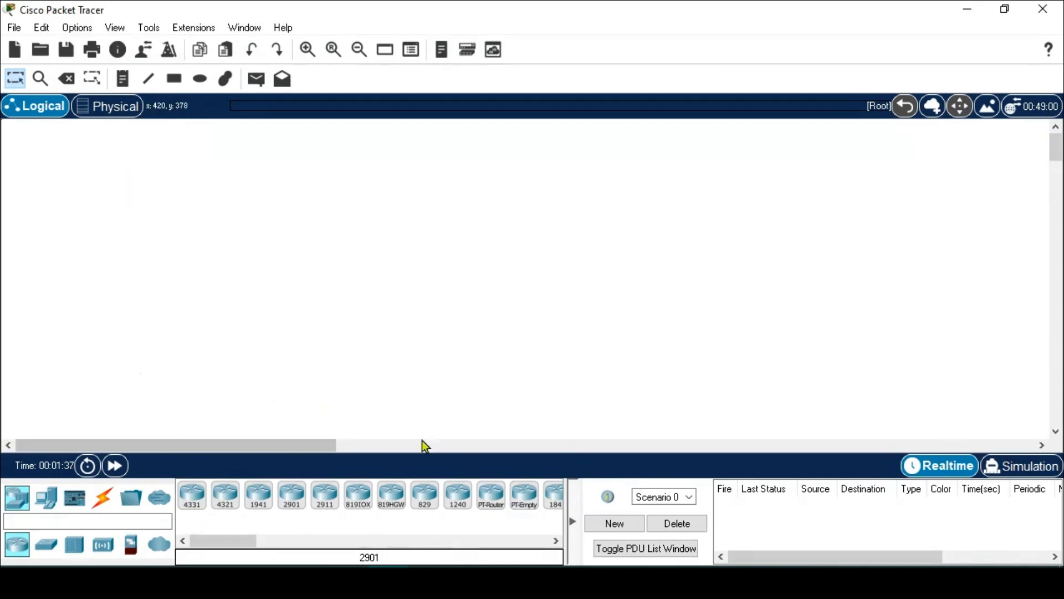
# - Switch to the Physical workspace and pan across the Intercity map
pyautogui.click(94, 114)
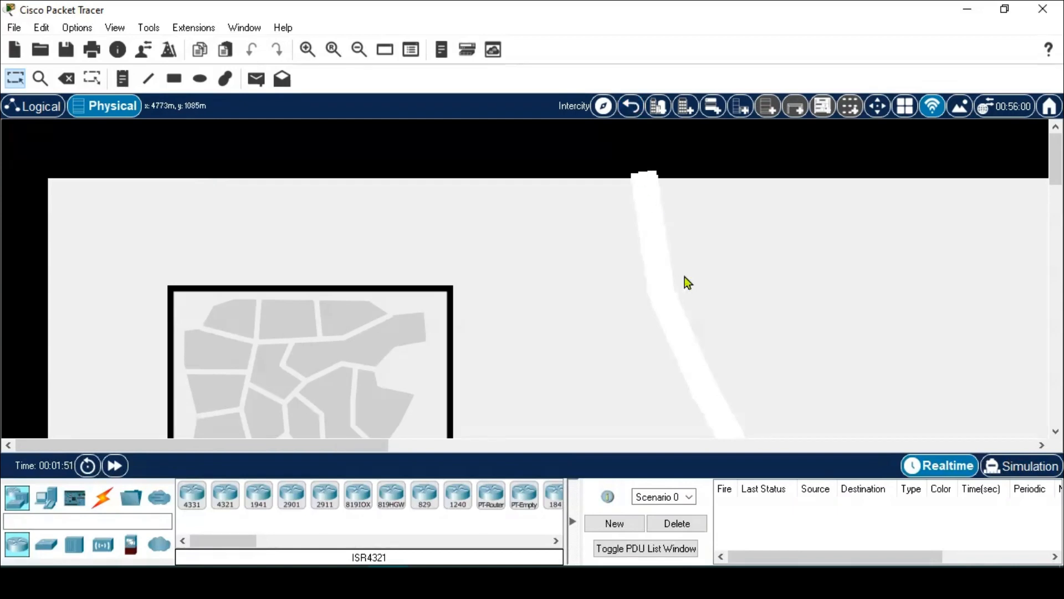
pyautogui.moveTo(766, 346); pyautogui.dragTo(618, 233)
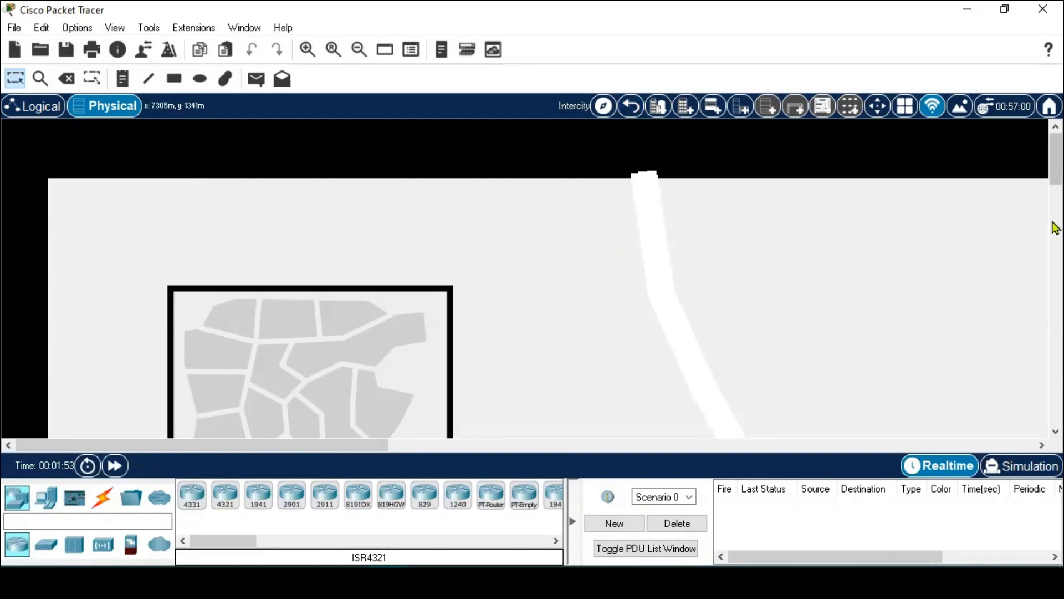
pyautogui.moveTo(1058, 169); pyautogui.dragTo(1062, 190)
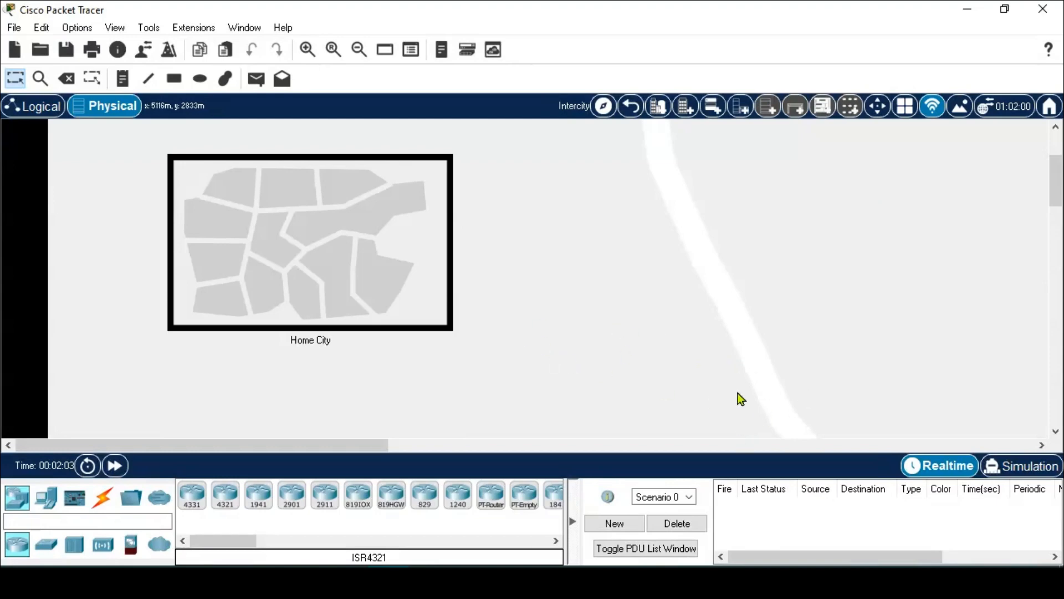
pyautogui.moveTo(755, 381); pyautogui.dragTo(555, 251)
pyautogui.moveTo(785, 371); pyautogui.dragTo(647, 266)
pyautogui.moveTo(805, 349); pyautogui.dragTo(646, 240)
# - Zoom and scroll the Intercity map until the Home City box is in view
pyautogui.scroll(-4, 577, 328)
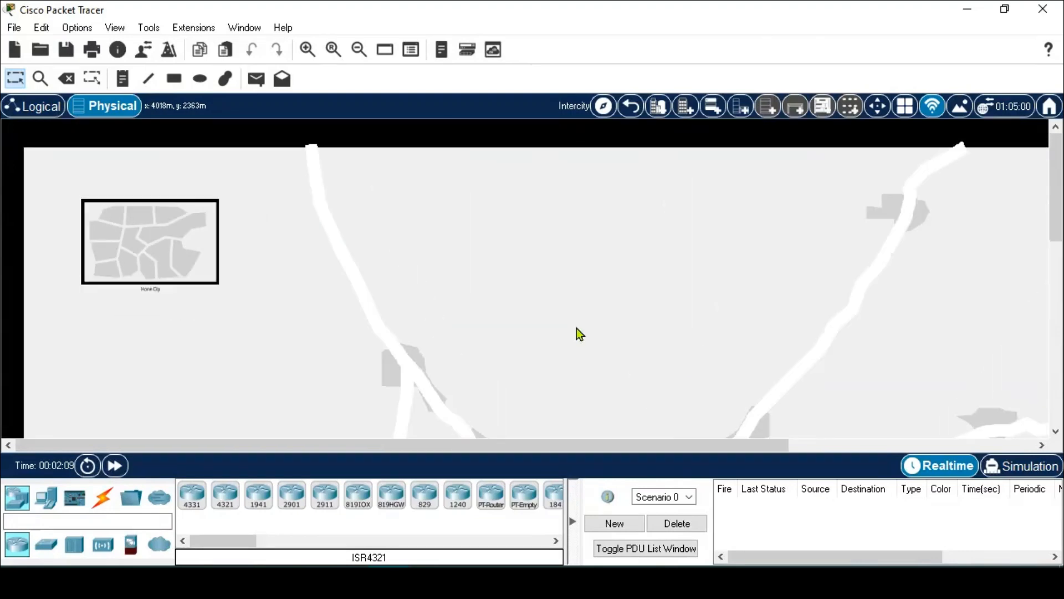
pyautogui.scroll(-2, 576, 328)
pyautogui.scroll(4, 564, 326)
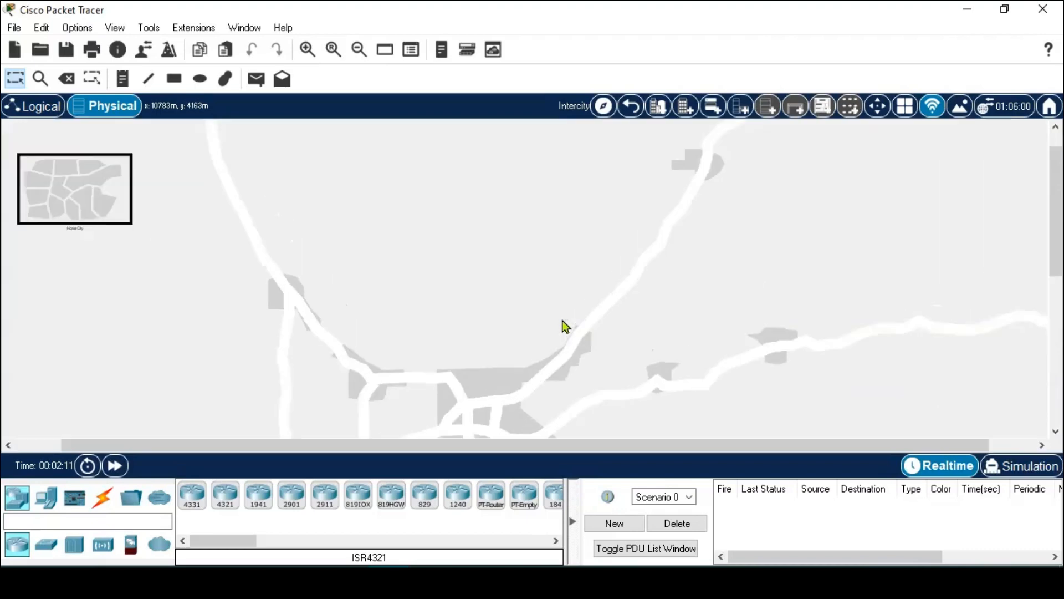
pyautogui.scroll(1, 563, 326)
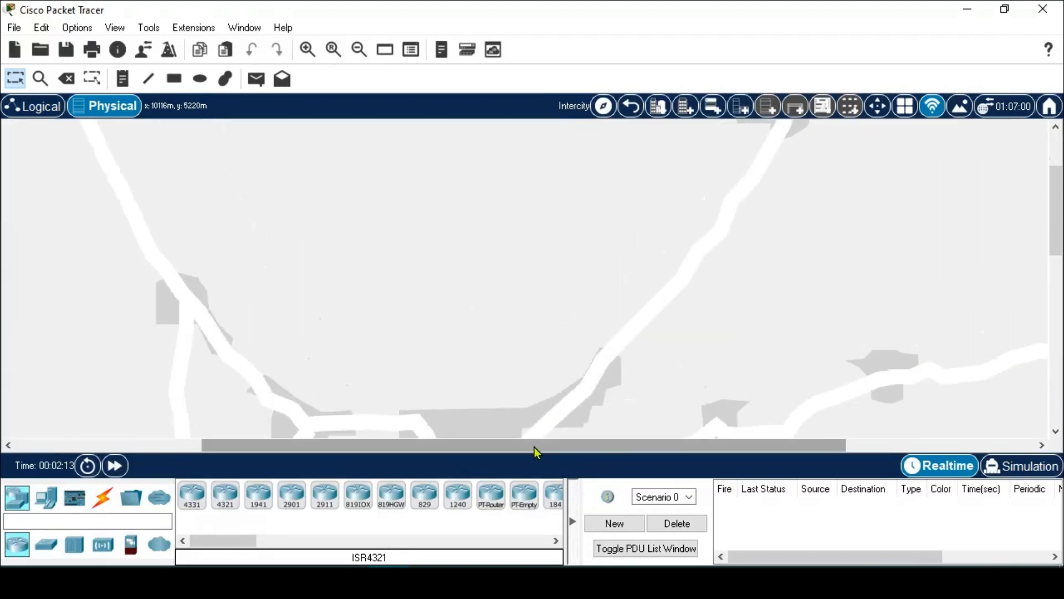
pyautogui.scroll(-2, 434, 327)
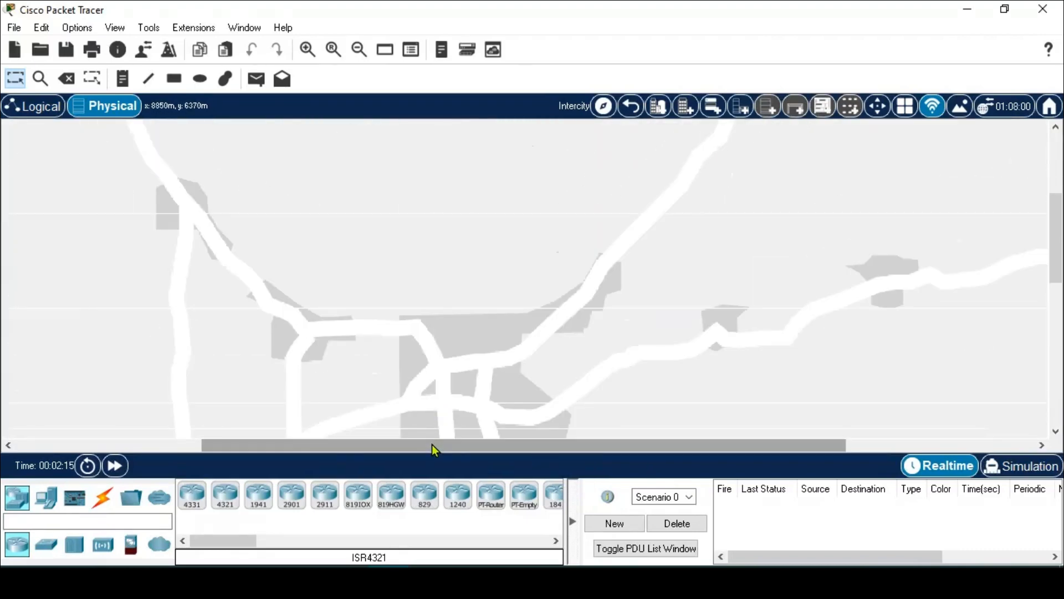
pyautogui.hscroll(-5, 431, 444)
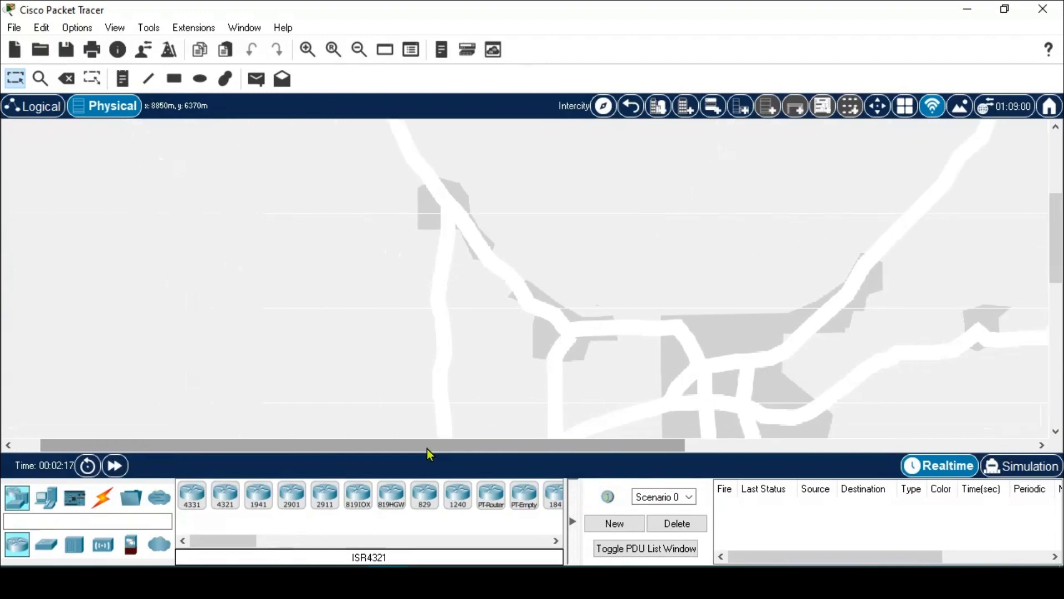
pyautogui.scroll(1, 423, 448)
pyautogui.moveTo(420, 448); pyautogui.dragTo(374, 426)
pyautogui.scroll(3, 374, 300)
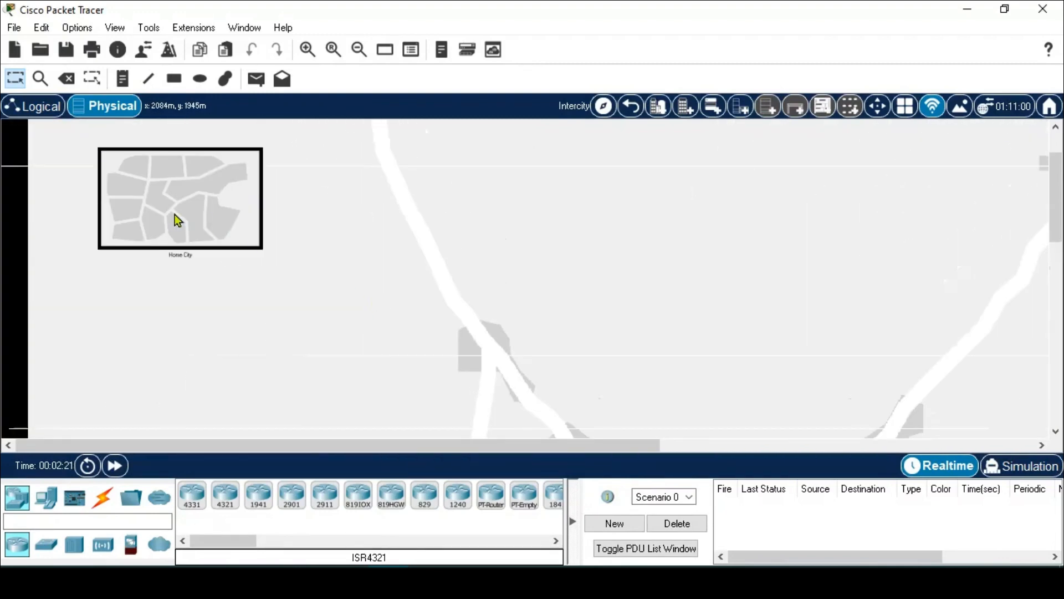
# - Drag Home City toward the lower right, nudging it into place above the central road junction
pyautogui.moveTo(202, 203); pyautogui.dragTo(746, 368)
pyautogui.scroll(-3, 818, 395)
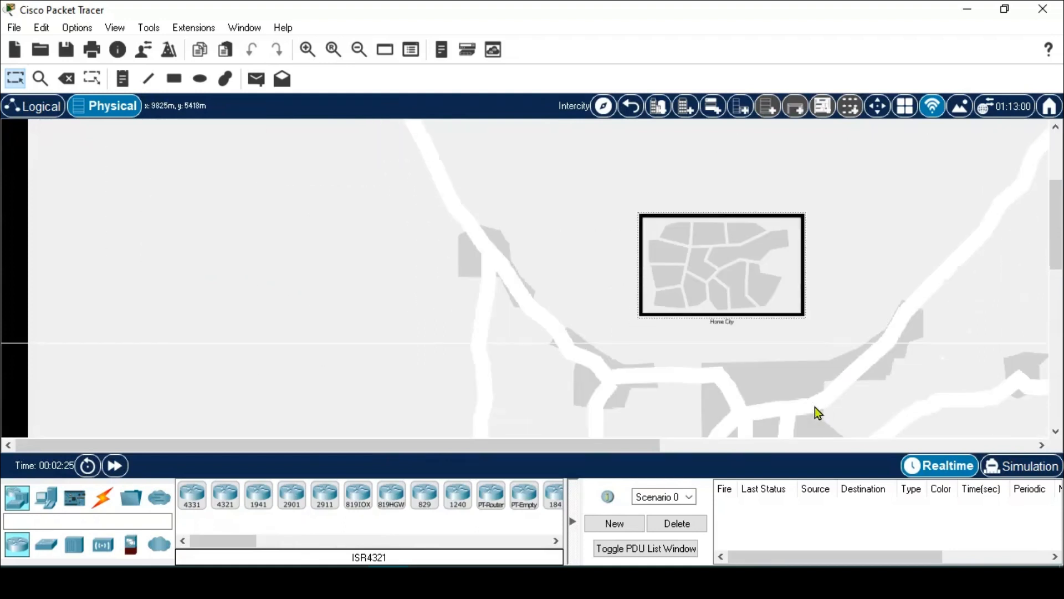
pyautogui.moveTo(723, 305); pyautogui.dragTo(747, 301)
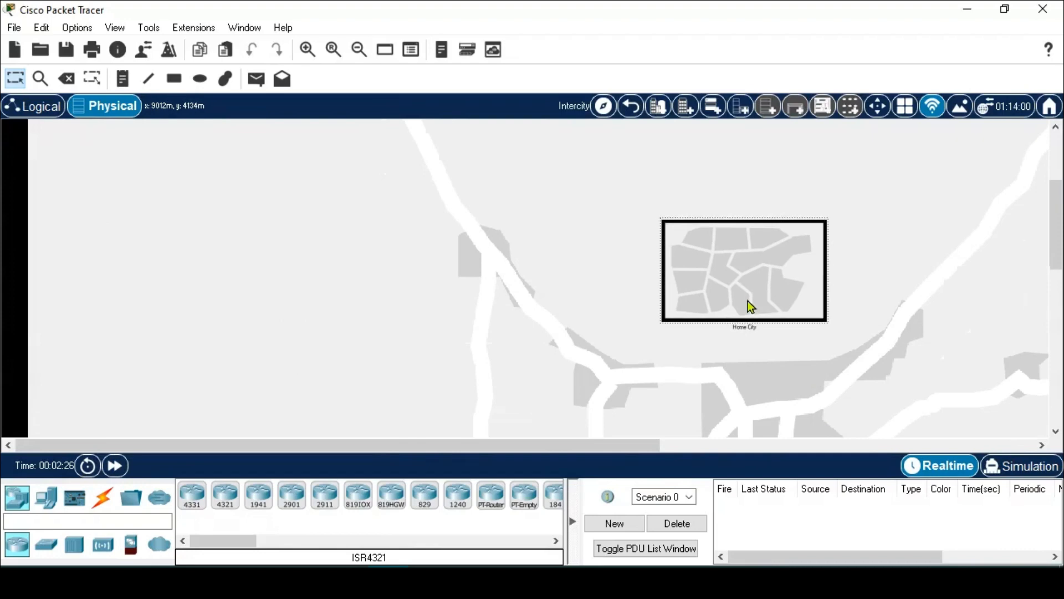
pyautogui.moveTo(620, 445); pyautogui.dragTo(770, 445)
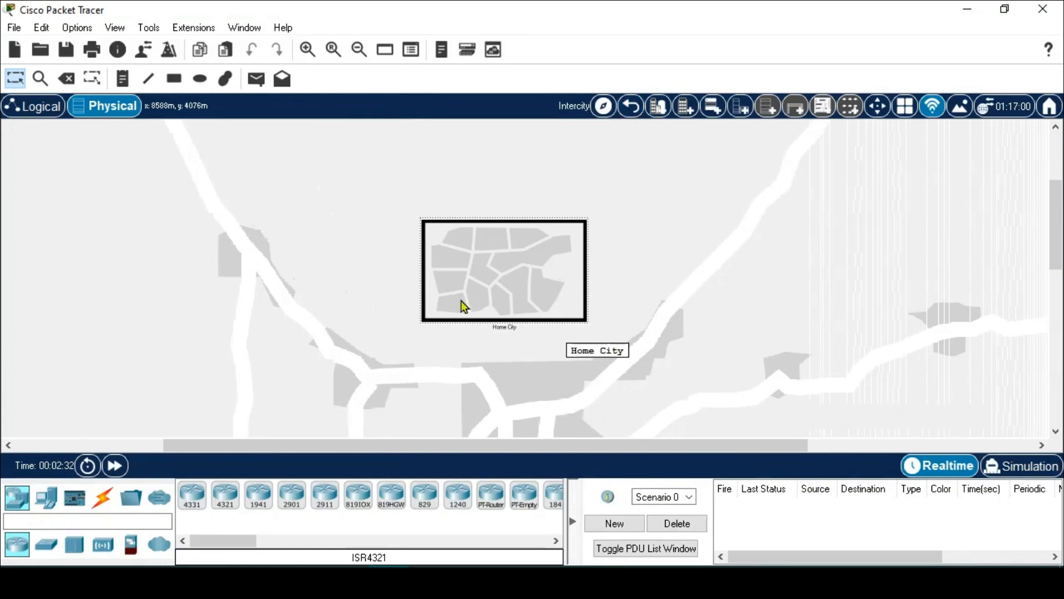
pyautogui.scroll(-3, 404, 340)
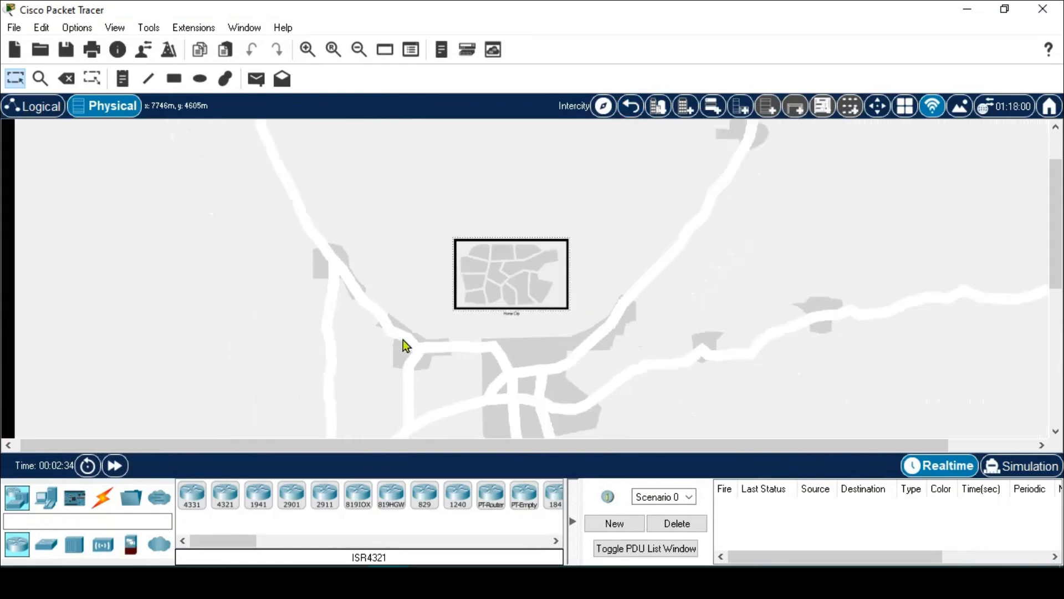
pyautogui.scroll(-2, 442, 354)
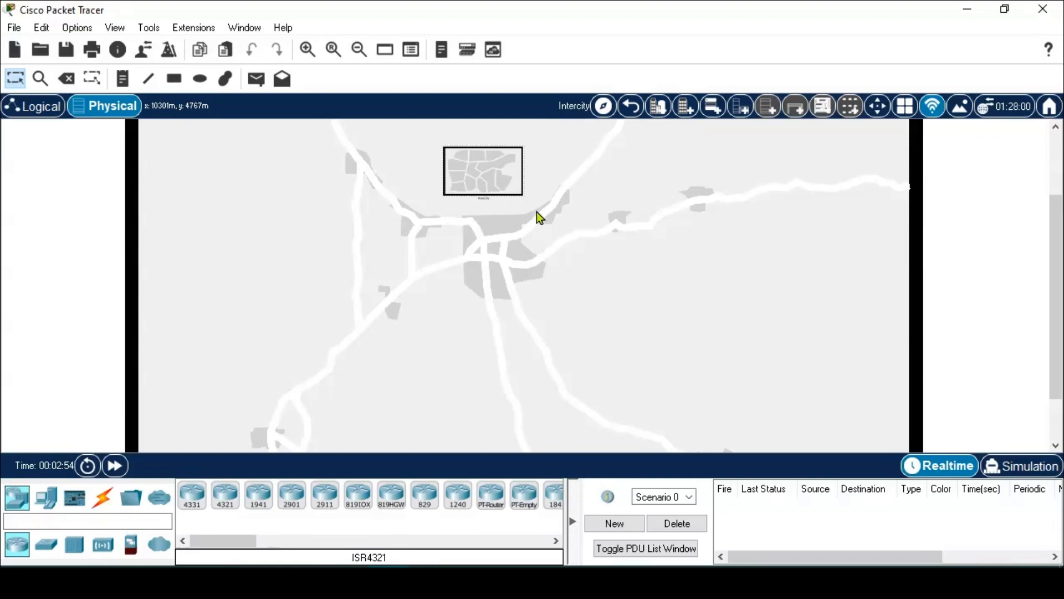
pyautogui.scroll(2, 537, 212)
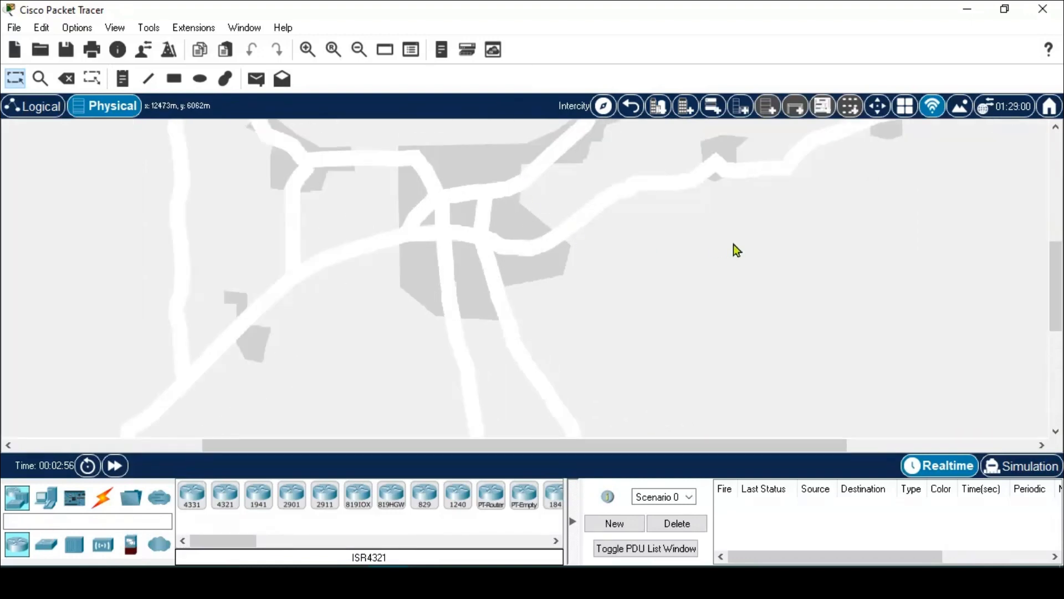
pyautogui.scroll(3, 733, 247)
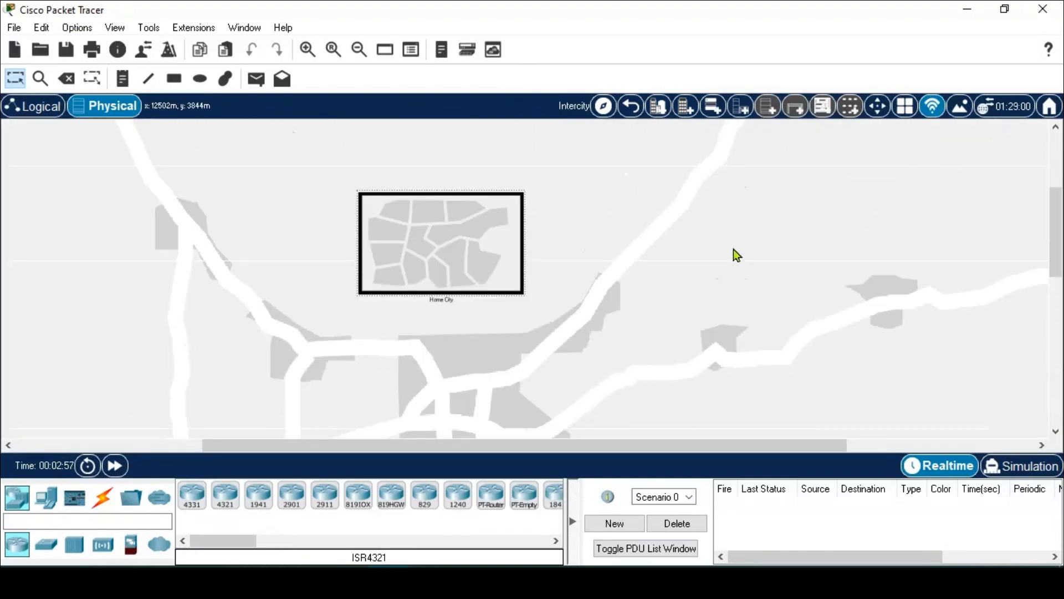
# - Add a new City to the Intercity map and drag it to the lower right
pyautogui.click(662, 107)
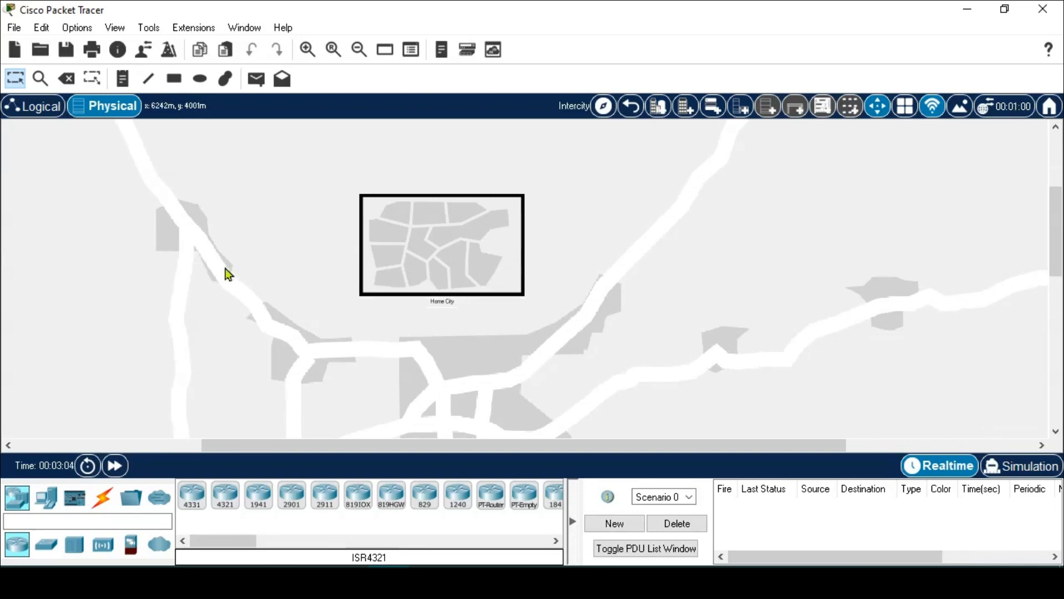
pyautogui.moveTo(437, 446); pyautogui.dragTo(283, 447)
pyautogui.scroll(3, 292, 309)
pyautogui.moveTo(133, 232); pyautogui.dragTo(397, 356)
pyautogui.scroll(-3, 421, 353)
pyautogui.scroll(-4, 526, 358)
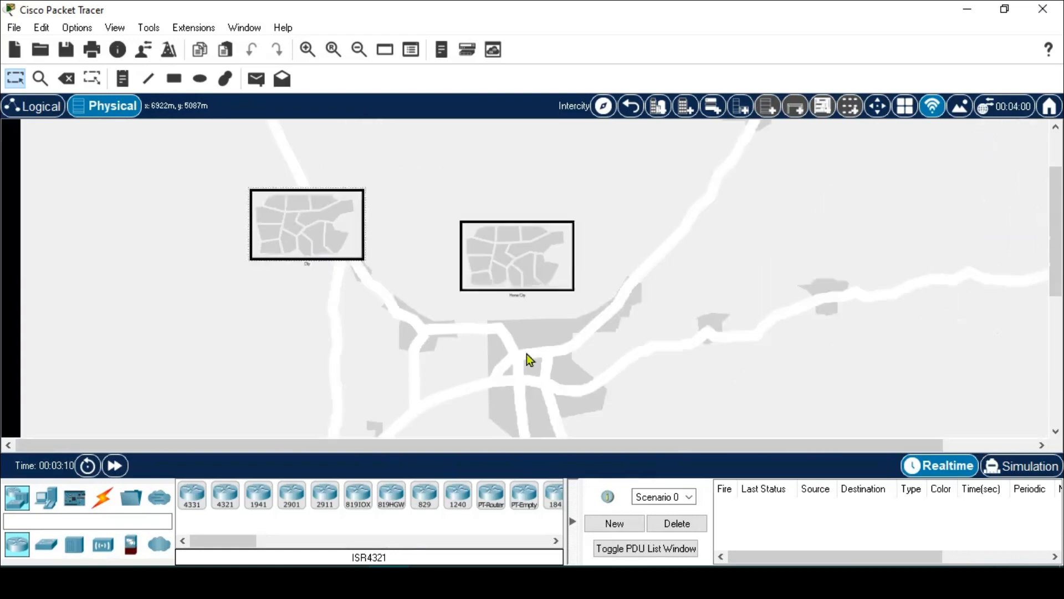
pyautogui.moveTo(348, 259); pyautogui.dragTo(594, 410)
# - Shift Home City further left and lower, beside the road junction
pyautogui.moveTo(480, 279); pyautogui.dragTo(291, 324)
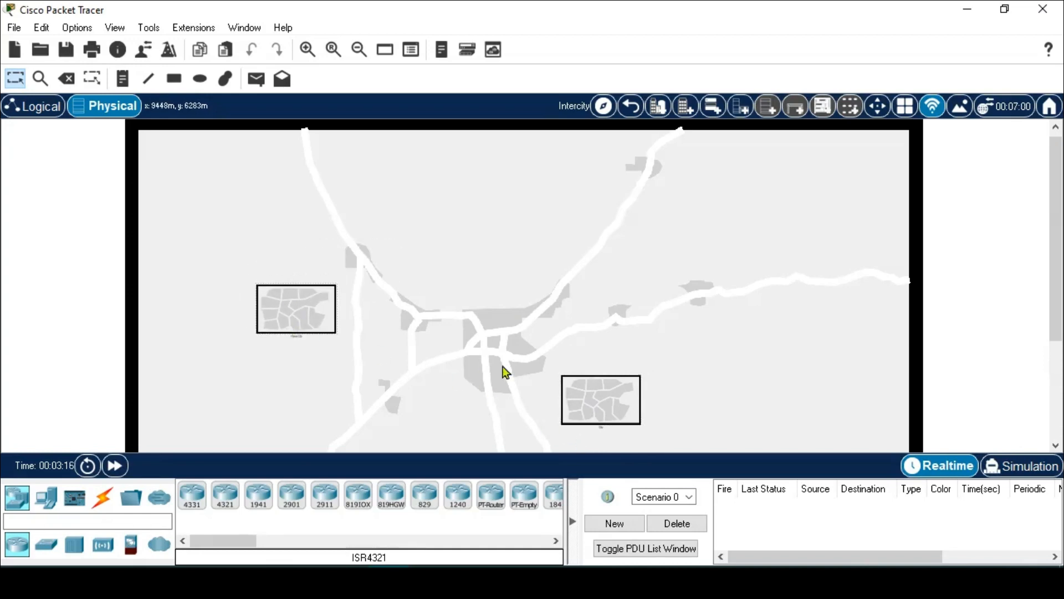
pyautogui.scroll(-3, 504, 373)
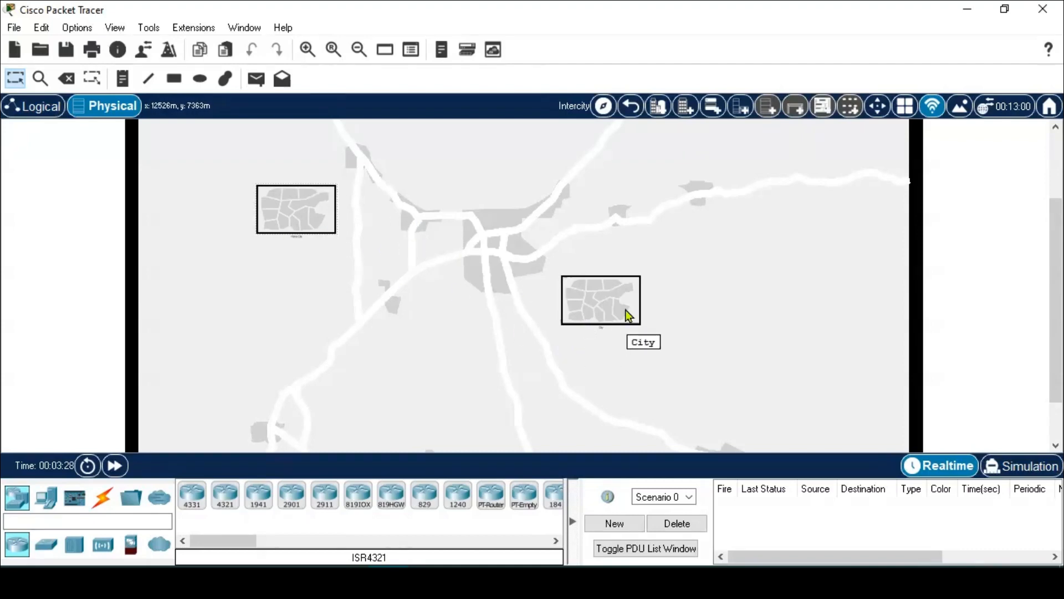
pyautogui.moveTo(311, 217); pyautogui.dragTo(314, 279)
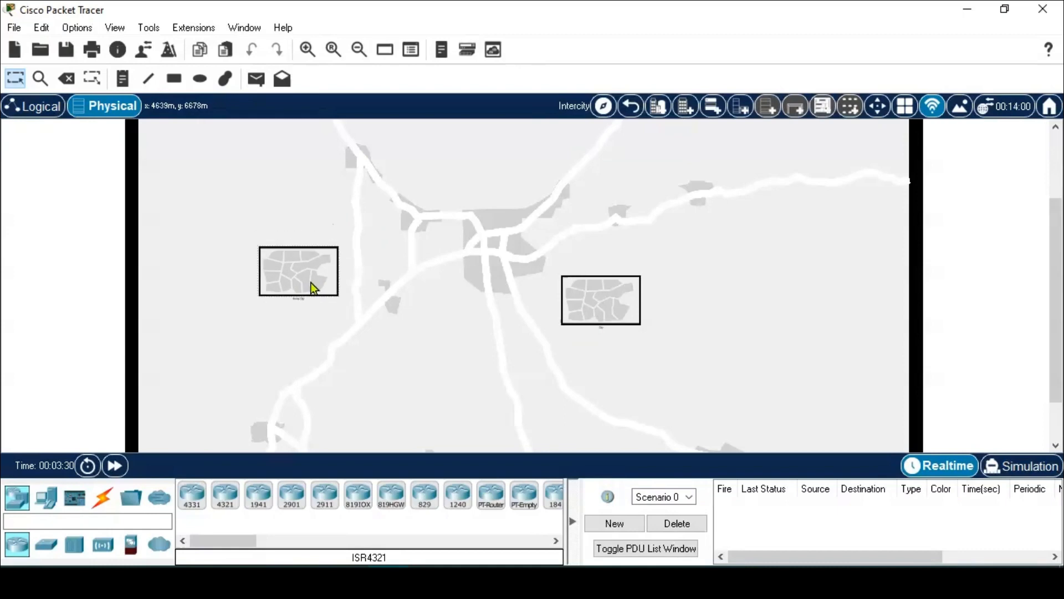
# - Move the Home City area to the upper centre of the Intercity map and enter its city map
pyautogui.click(39, 108)
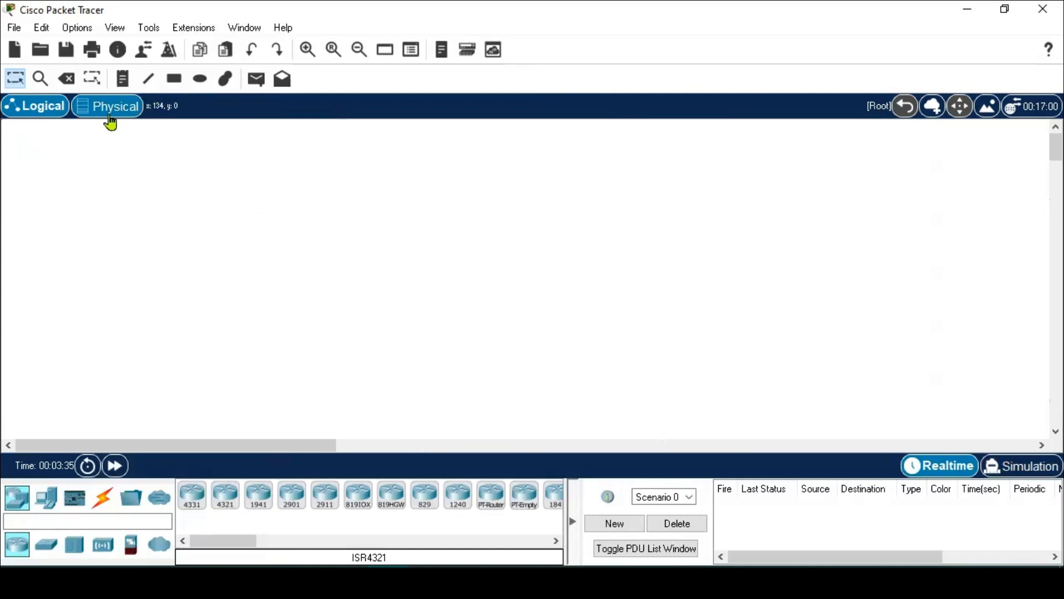
pyautogui.click(87, 116)
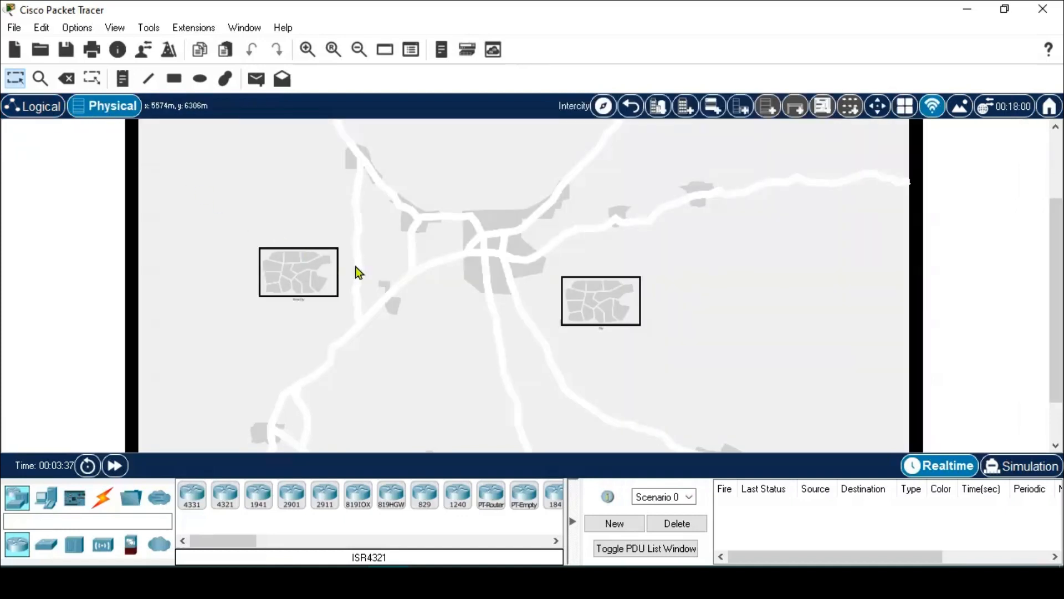
pyautogui.moveTo(264, 267); pyautogui.dragTo(448, 172)
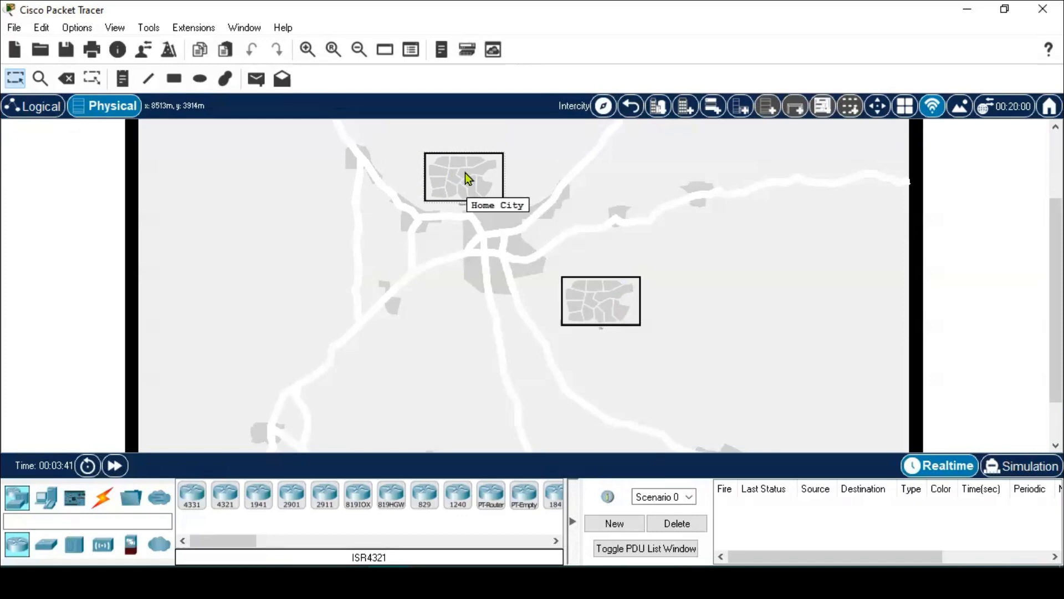
pyautogui.click(465, 178)
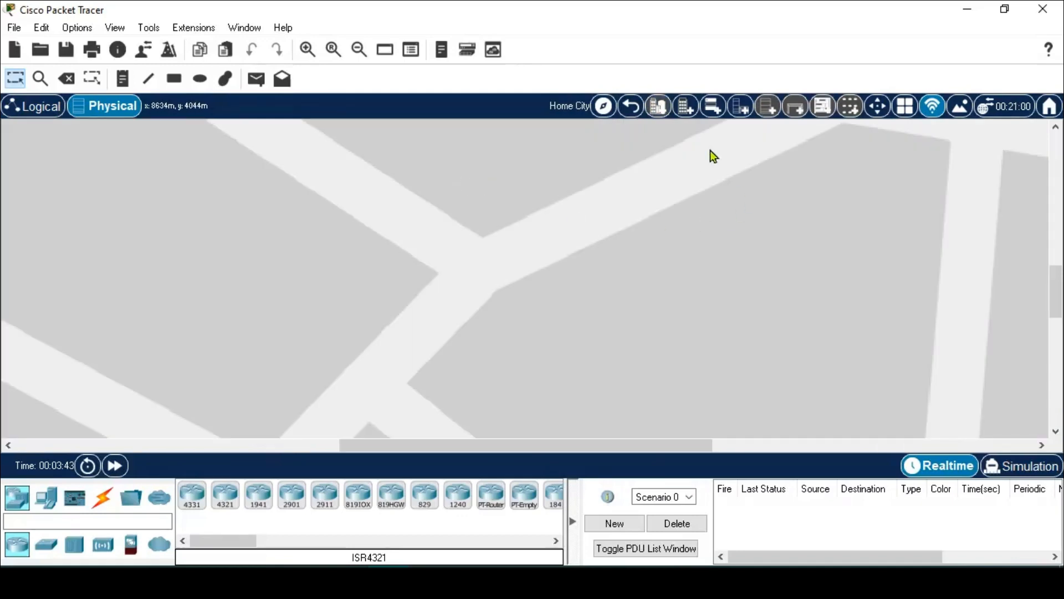
pyautogui.click(632, 107)
pyautogui.click(480, 175)
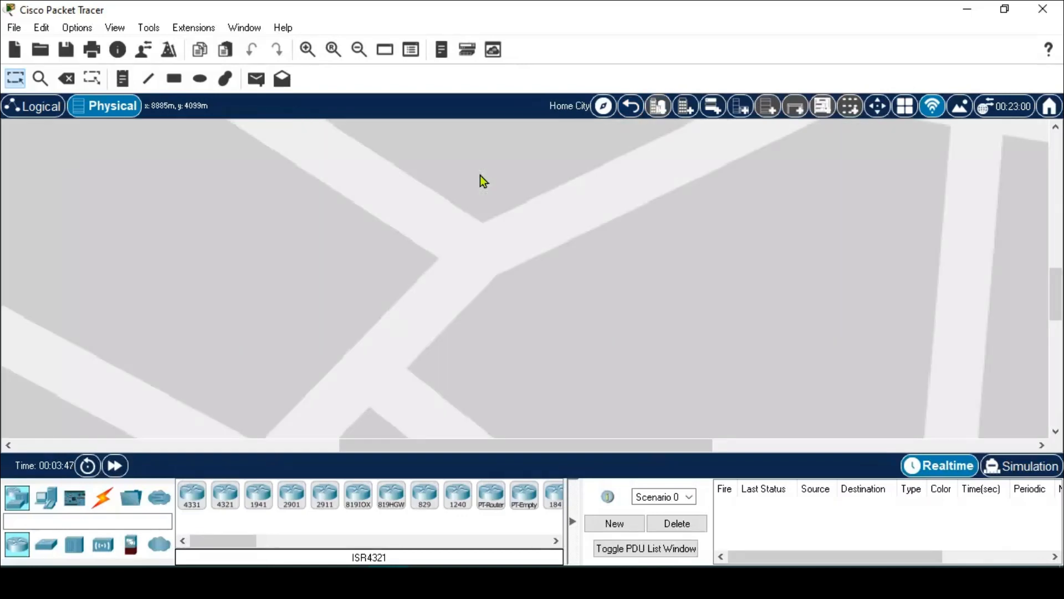
pyautogui.click(632, 106)
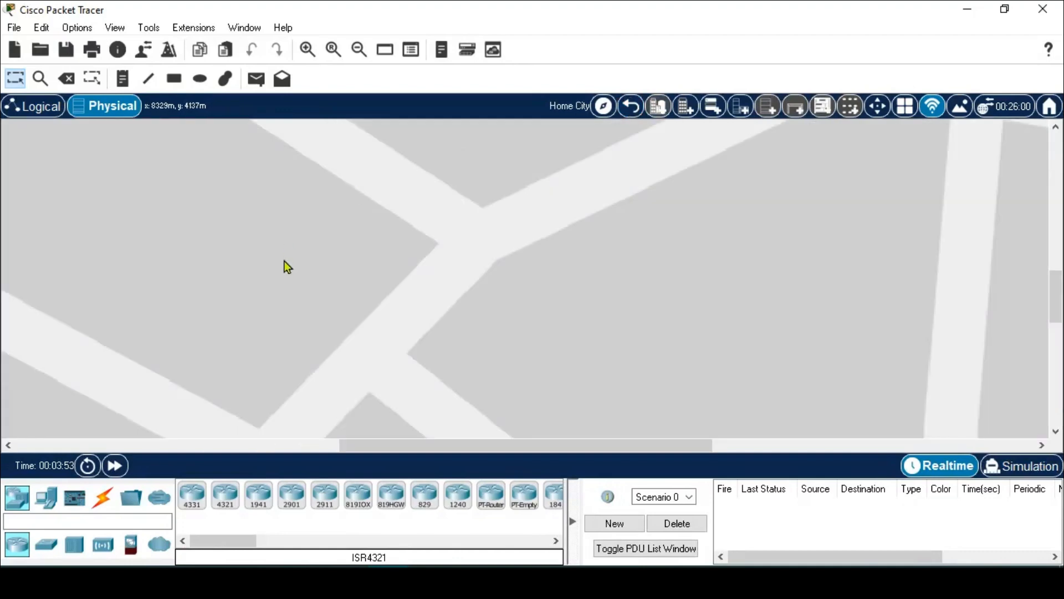
# - Place Corporate Office in the upper-middle block and add a new building in the left block
pyautogui.scroll(-3, 287, 267)
pyautogui.scroll(-3, 284, 264)
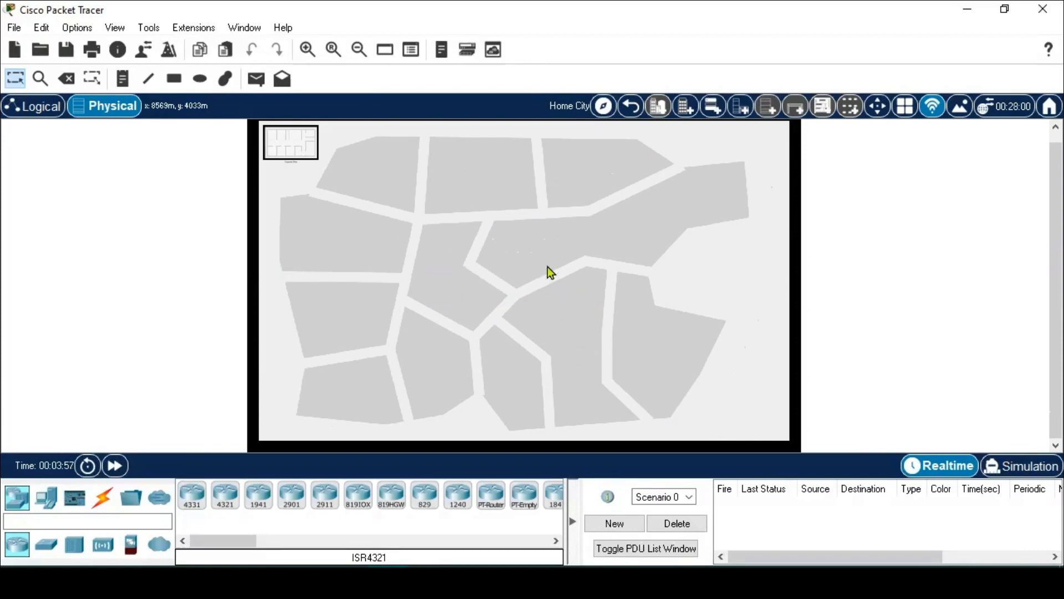
pyautogui.moveTo(314, 157); pyautogui.dragTo(497, 191)
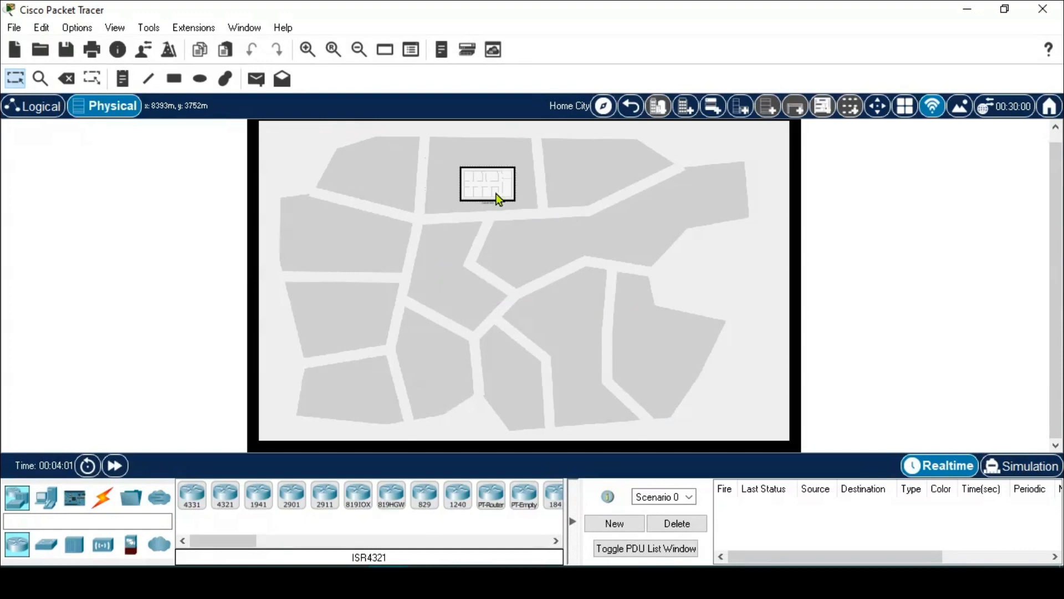
pyautogui.scroll(1, 492, 204)
pyautogui.scroll(3, 491, 204)
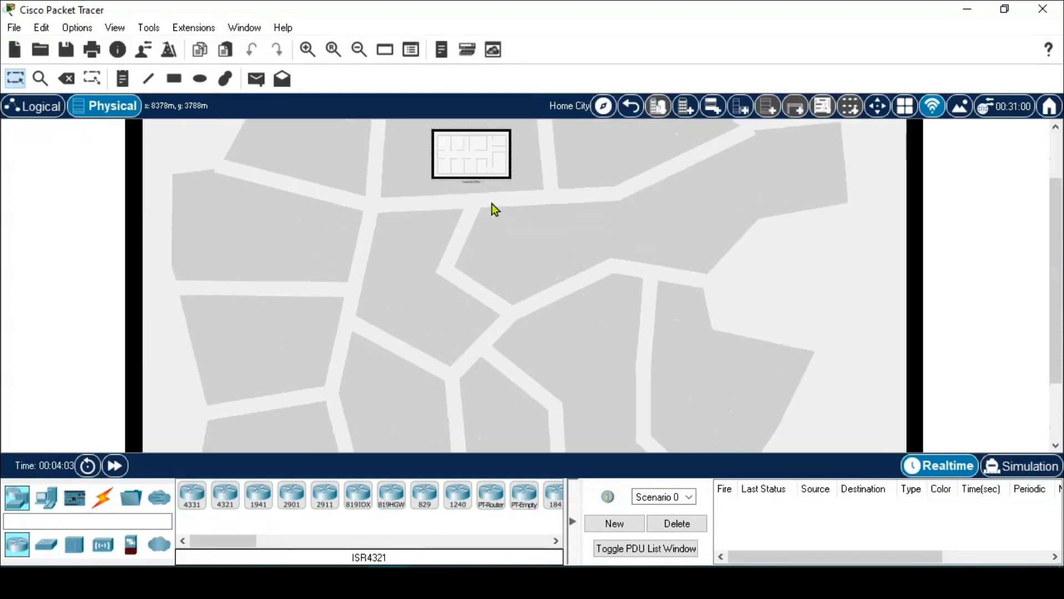
pyautogui.scroll(3, 563, 187)
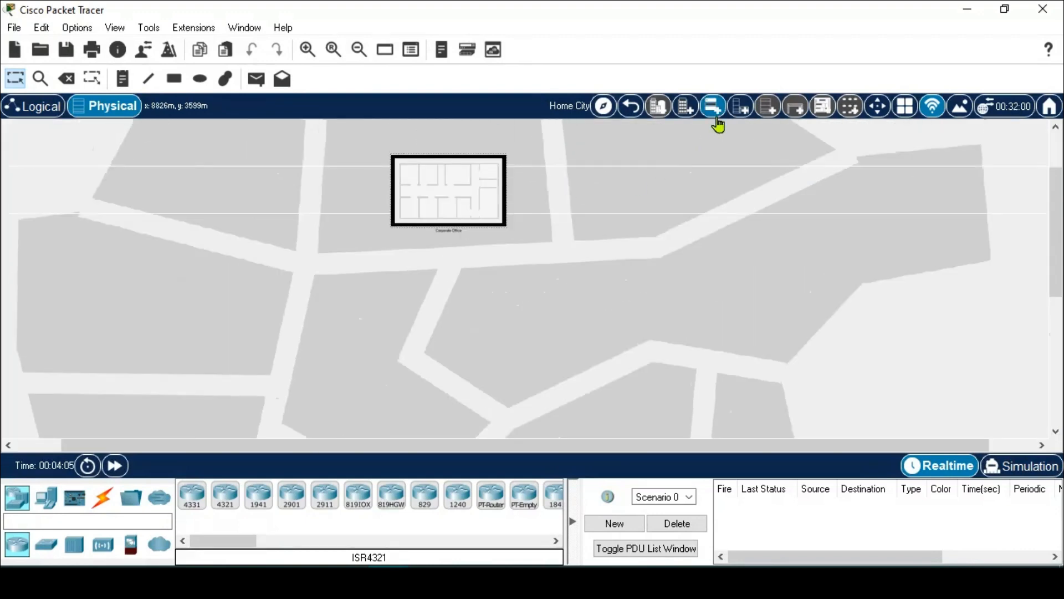
pyautogui.click(686, 108)
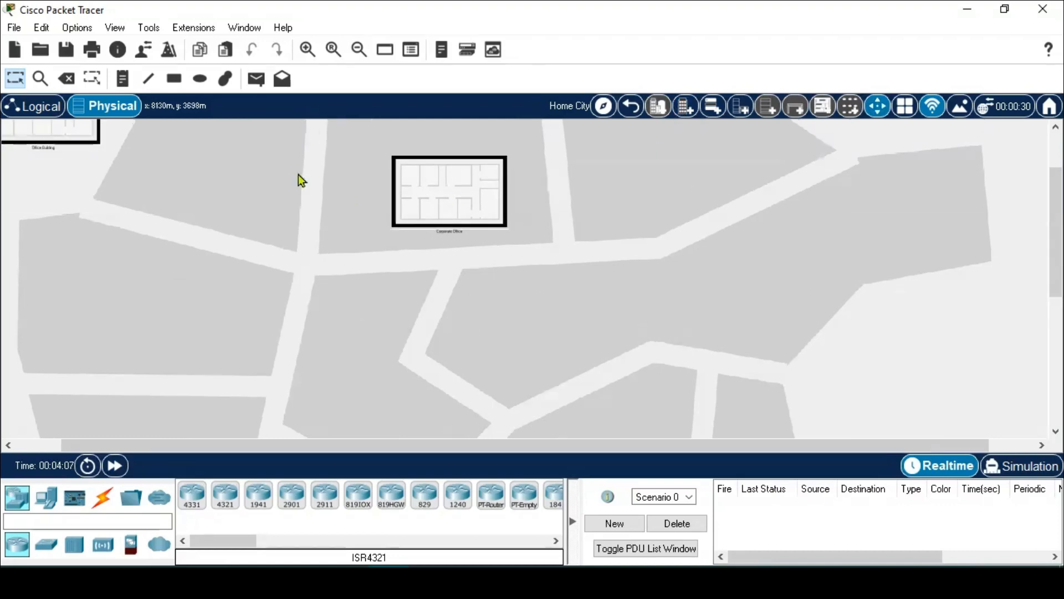
pyautogui.moveTo(83, 139); pyautogui.dragTo(242, 348)
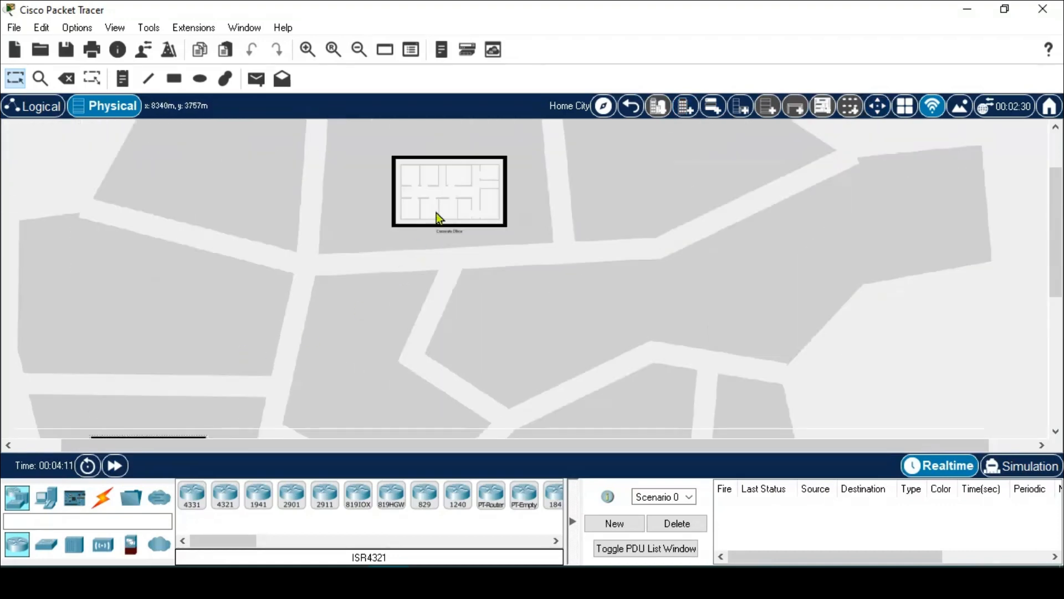
# - Nudge the Corporate Office building slightly left and open its floor plan
pyautogui.moveTo(437, 213); pyautogui.dragTo(424, 213)
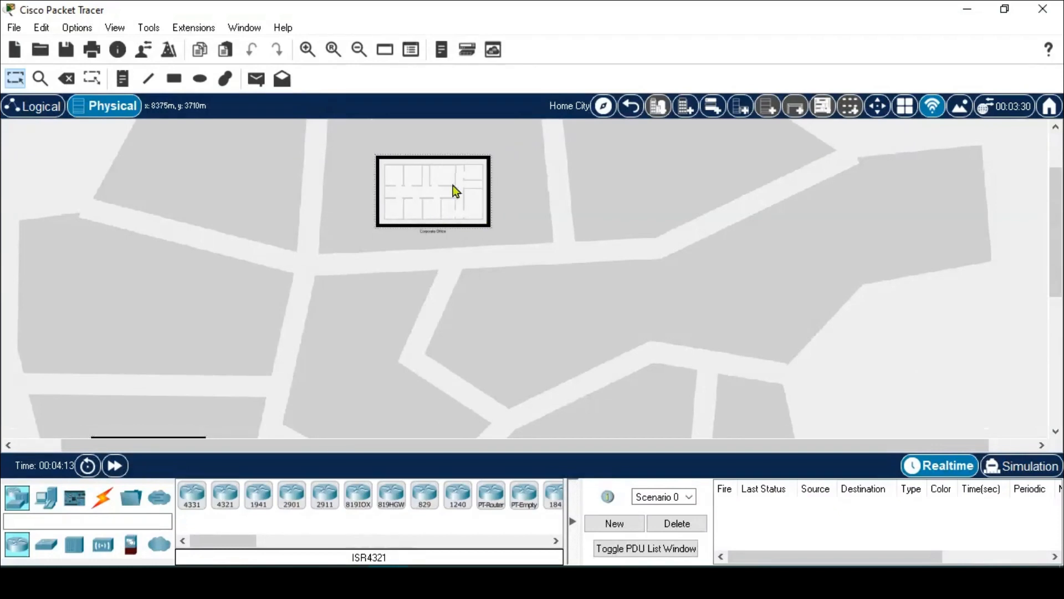
pyautogui.click(430, 197)
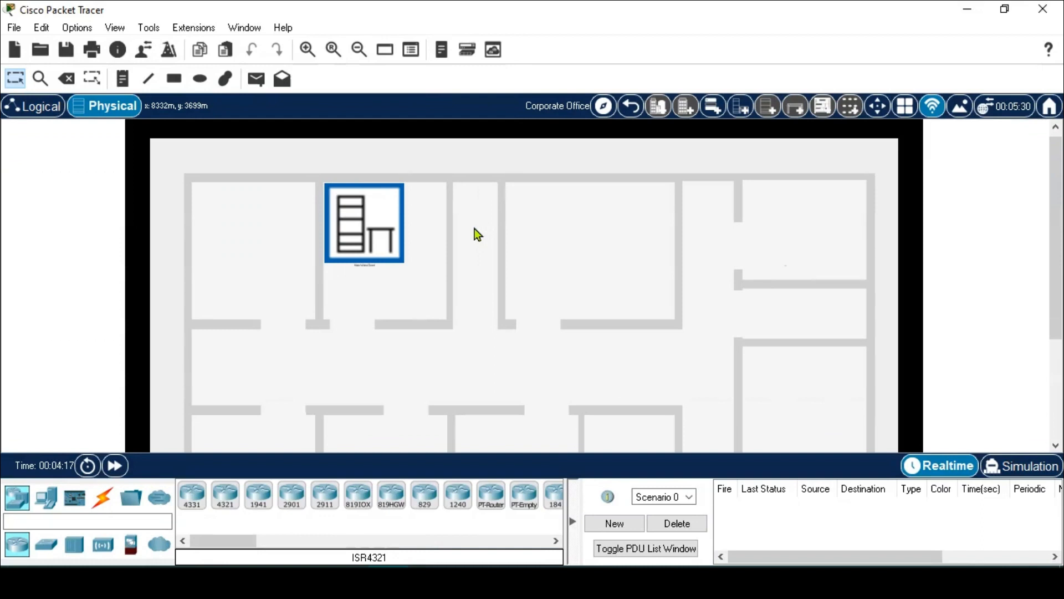
pyautogui.scroll(-3, 1056, 233)
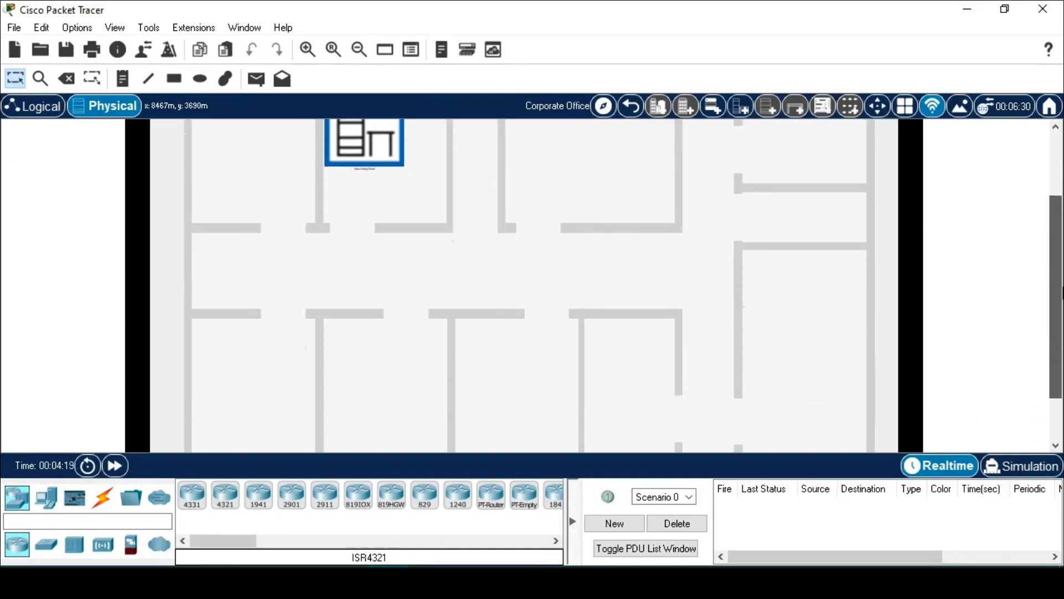
pyautogui.moveTo(1056, 297); pyautogui.dragTo(1056, 299)
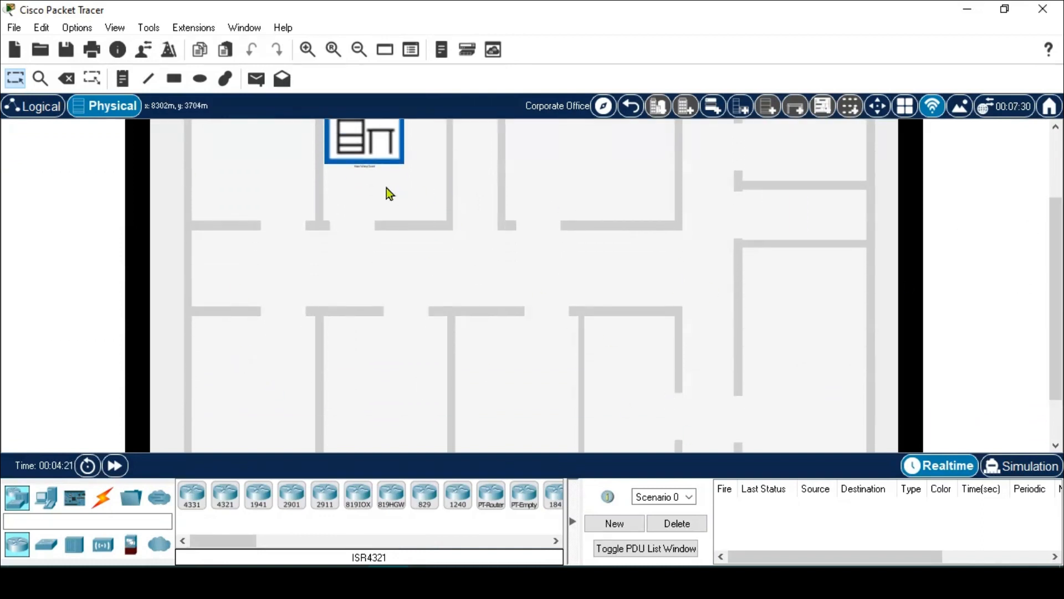
pyautogui.scroll(2, 385, 188)
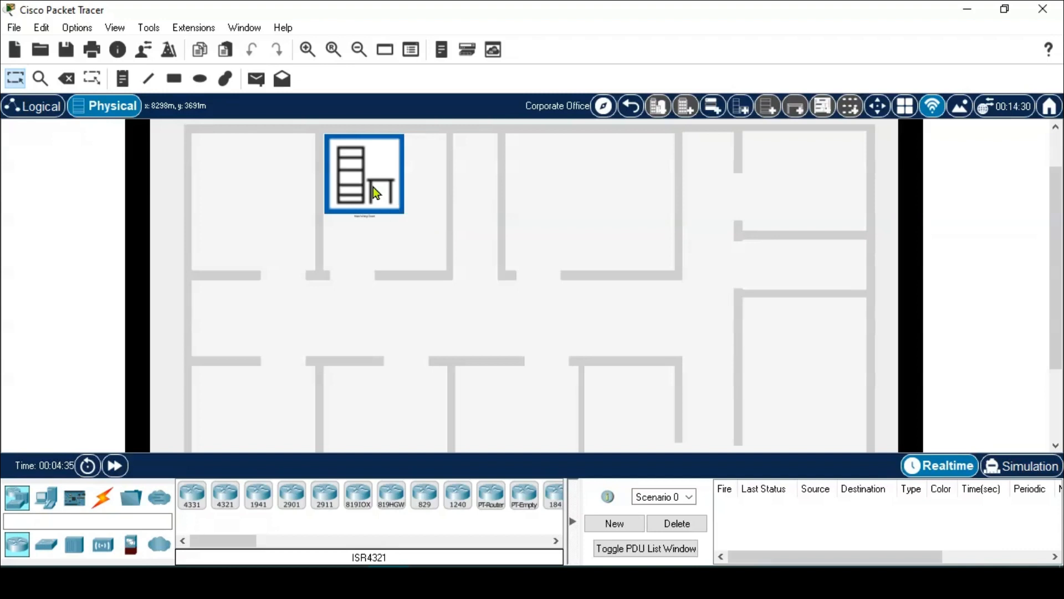
# - Enter the Main Wiring Closet and place a Router-PT as Router0 in the logical workspace
pyautogui.click(373, 188)
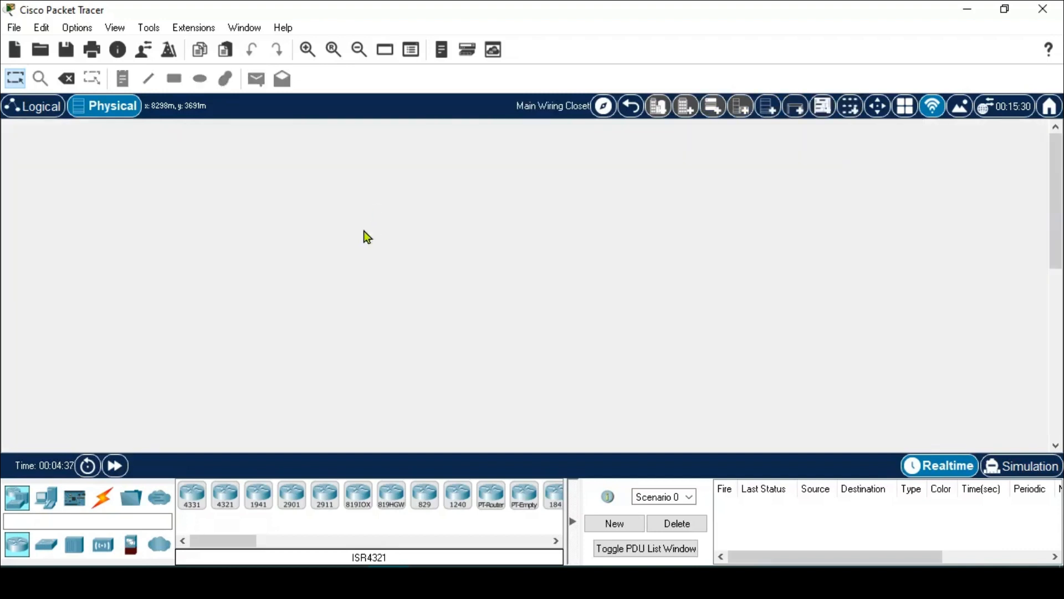
pyautogui.scroll(-5, 143, 315)
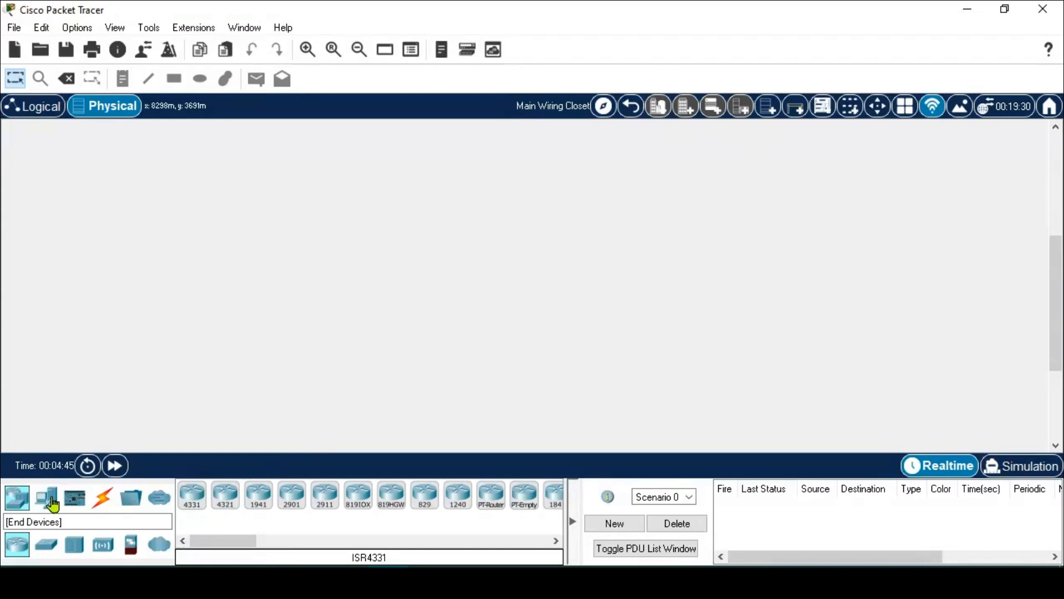
pyautogui.click(20, 109)
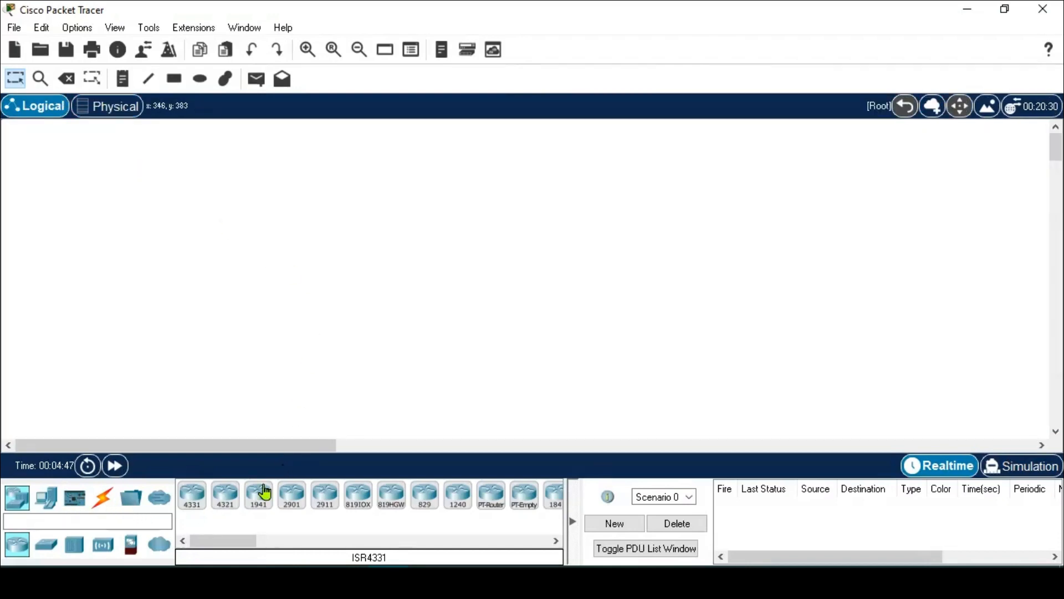
pyautogui.moveTo(492, 511); pyautogui.dragTo(478, 386)
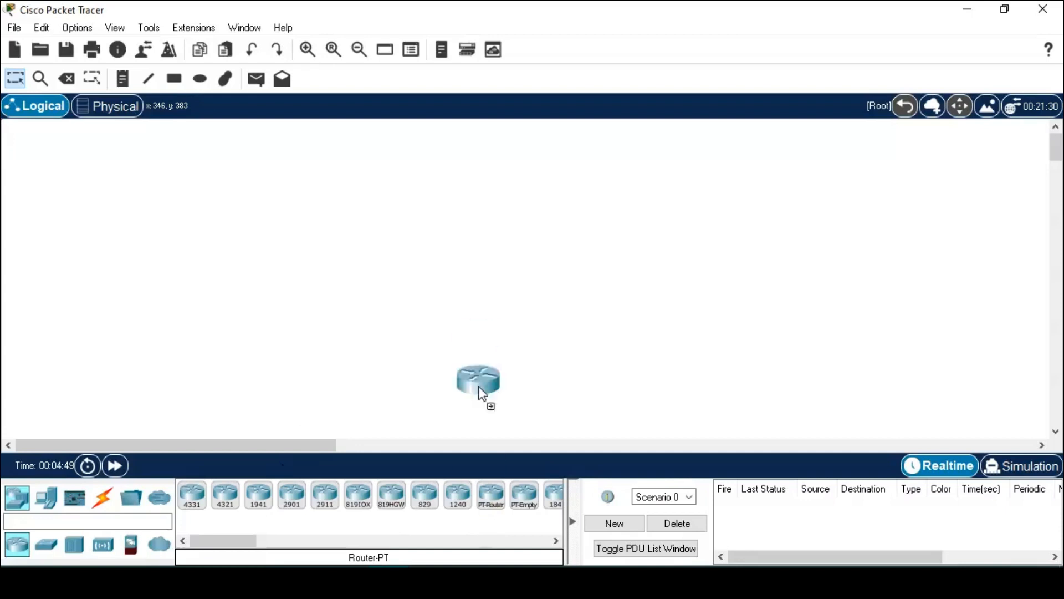
pyautogui.moveTo(457, 250); pyautogui.dragTo(457, 250)
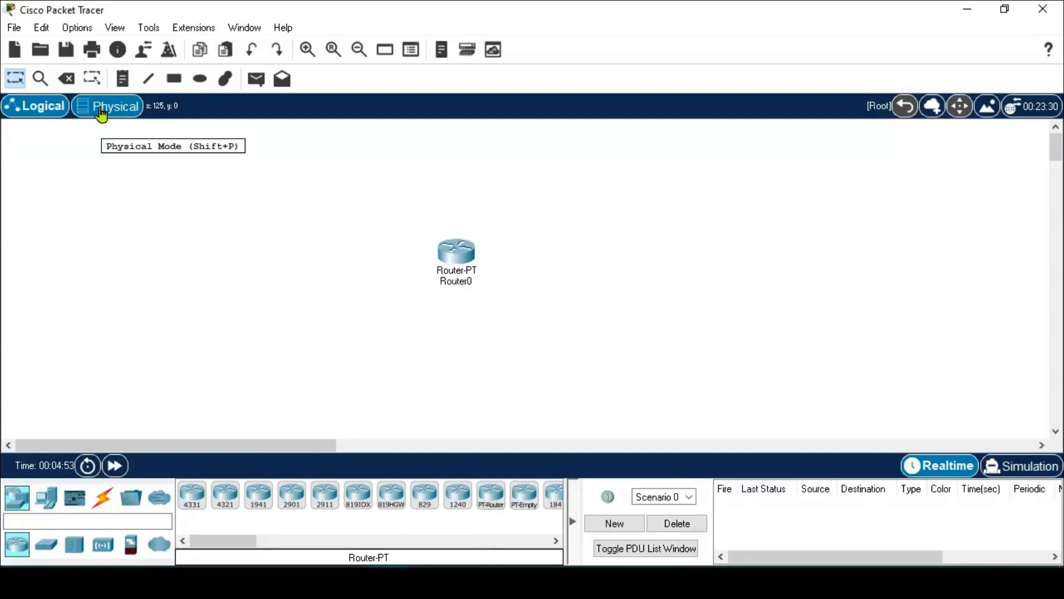
# - Add a PC-PT as PC0 below-left of Router0
pyautogui.click(56, 502)
pyautogui.moveTo(192, 496); pyautogui.dragTo(248, 401)
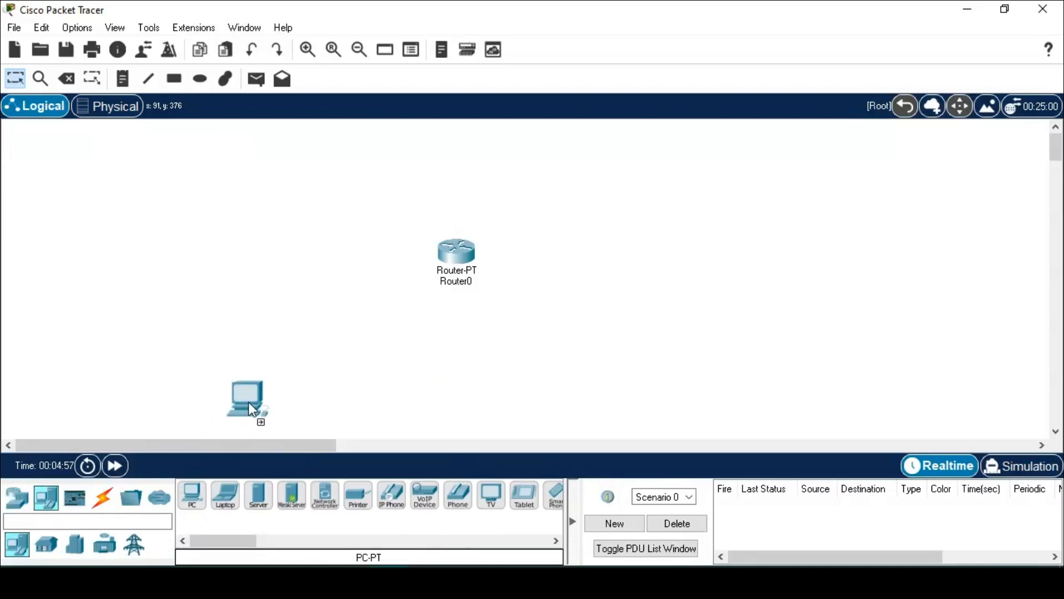
pyautogui.moveTo(395, 358); pyautogui.dragTo(394, 361)
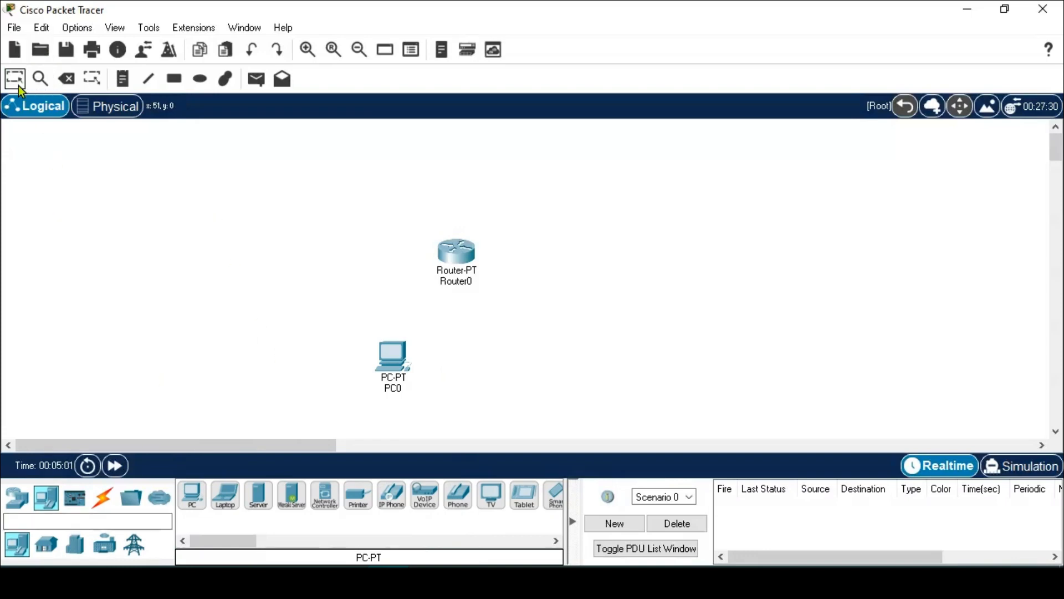
pyautogui.click(98, 111)
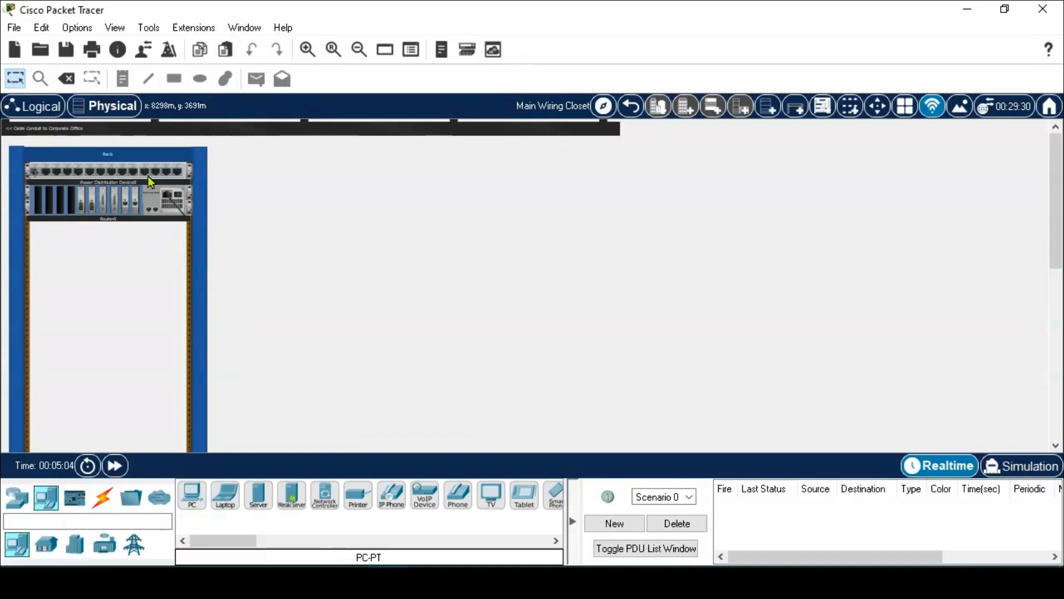
# - Go up to the Corporate Office floor plan and check Router0 and PC0 in the logical view
pyautogui.scroll(-1, 146, 198)
pyautogui.scroll(1, 146, 198)
pyautogui.click(626, 116)
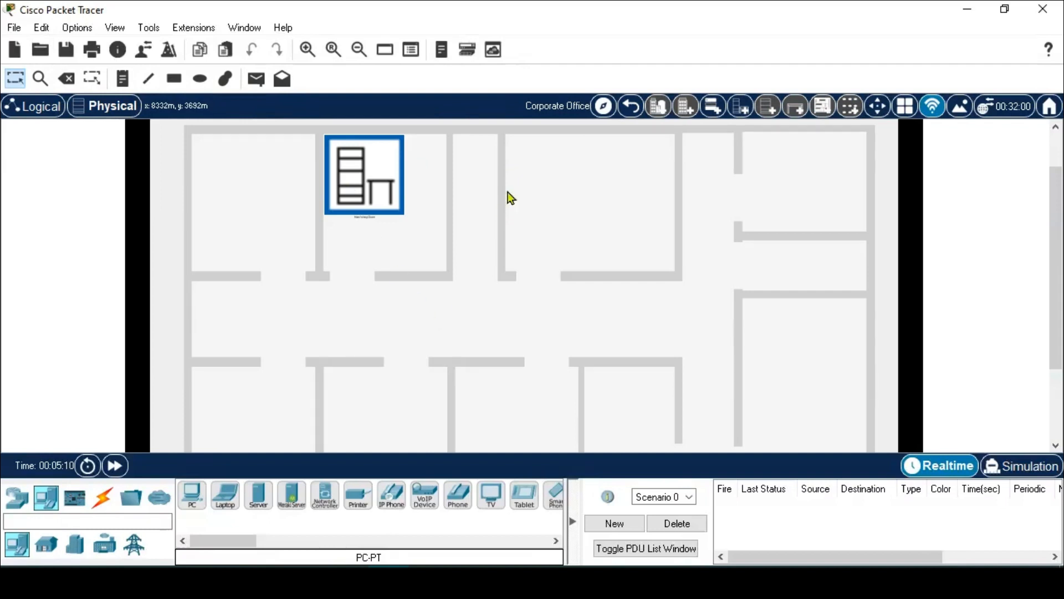
pyautogui.scroll(-1, 573, 336)
pyautogui.scroll(1, 632, 223)
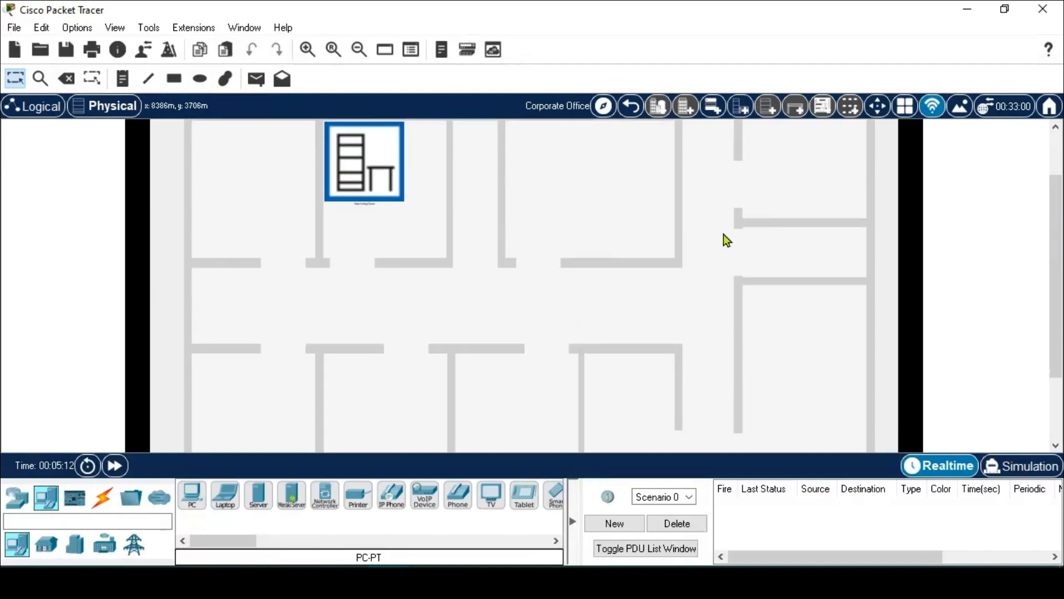
pyautogui.click(41, 108)
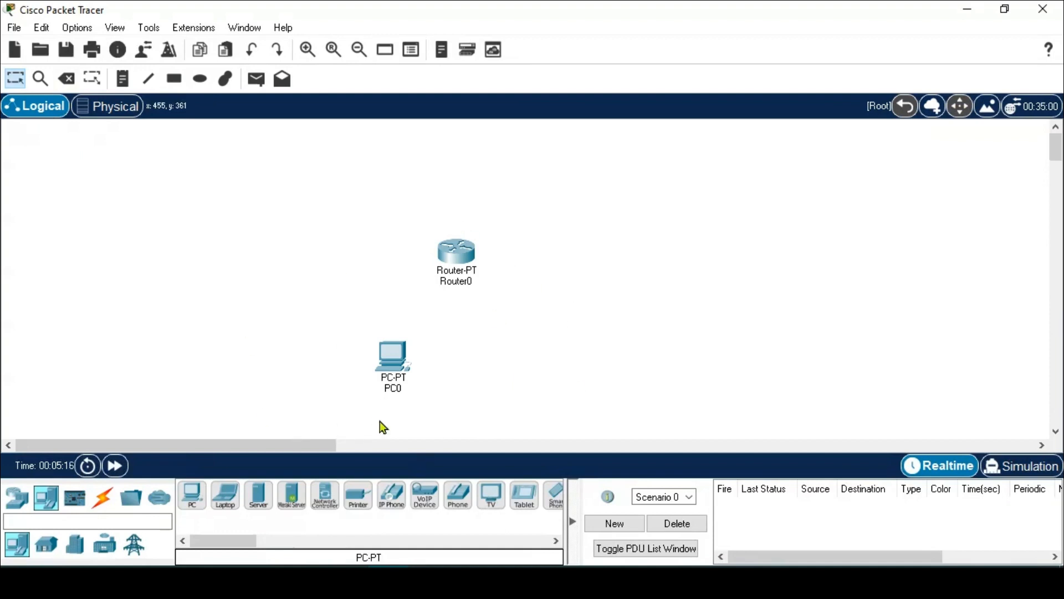
pyautogui.click(132, 110)
# - Open the Main Wiring Closet, recheck the logical view, then go up a level
pyautogui.click(380, 175)
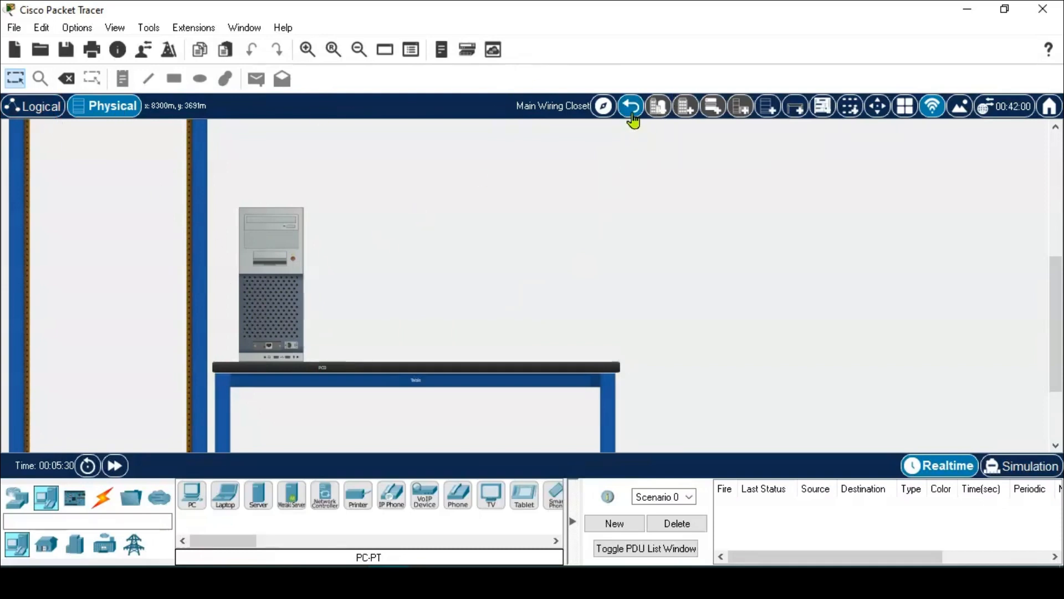
pyautogui.scroll(5, 475, 332)
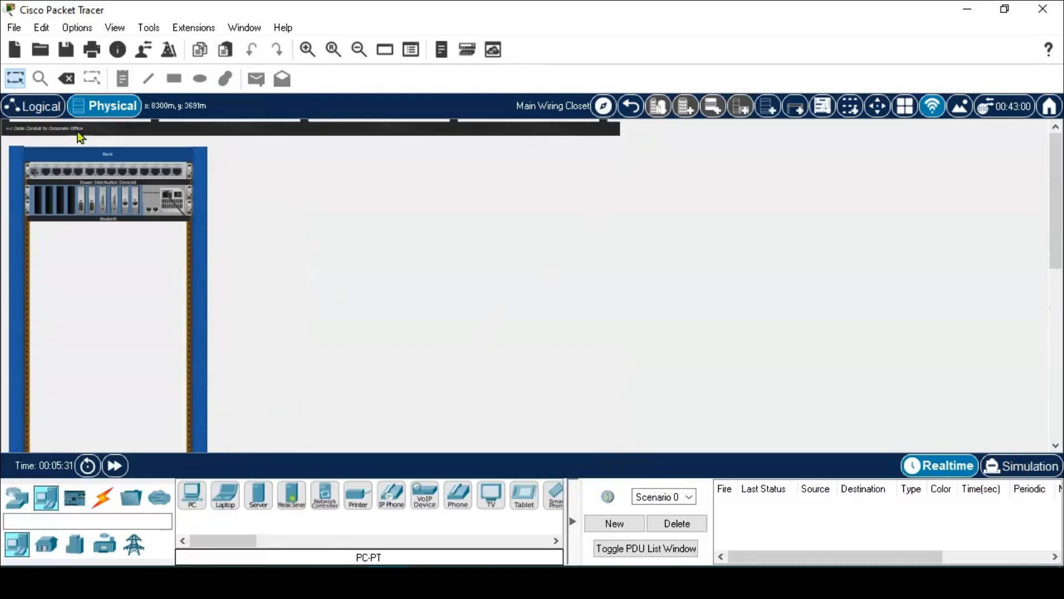
pyautogui.click(38, 107)
pyautogui.click(109, 114)
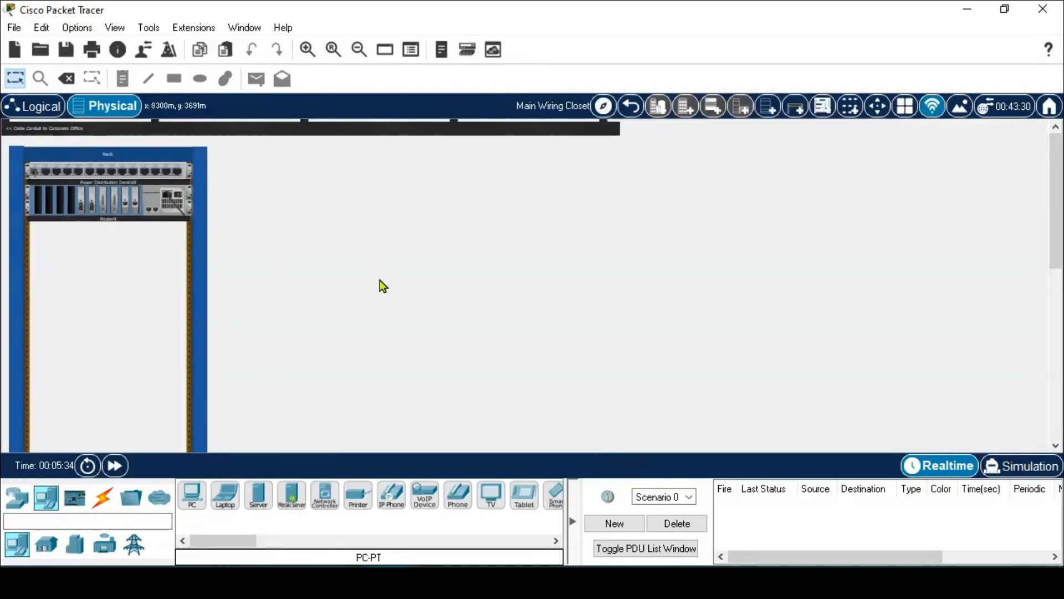
pyautogui.click(631, 107)
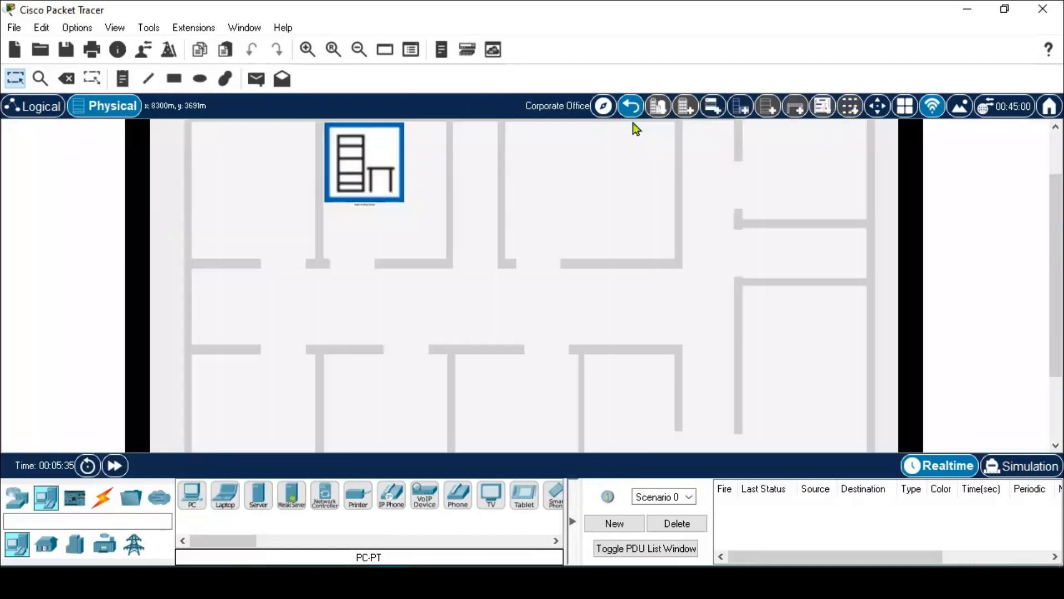
pyautogui.scroll(3, 535, 267)
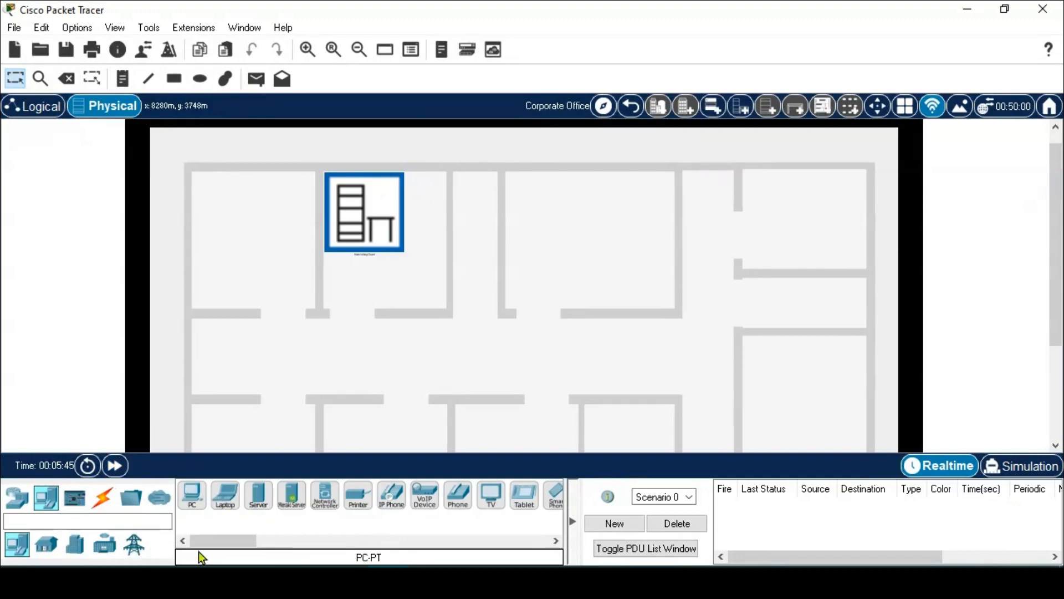
# - Browse the router, hub, wireless, security and WAN emulation device lists, ending on wireless models
pyautogui.click(24, 506)
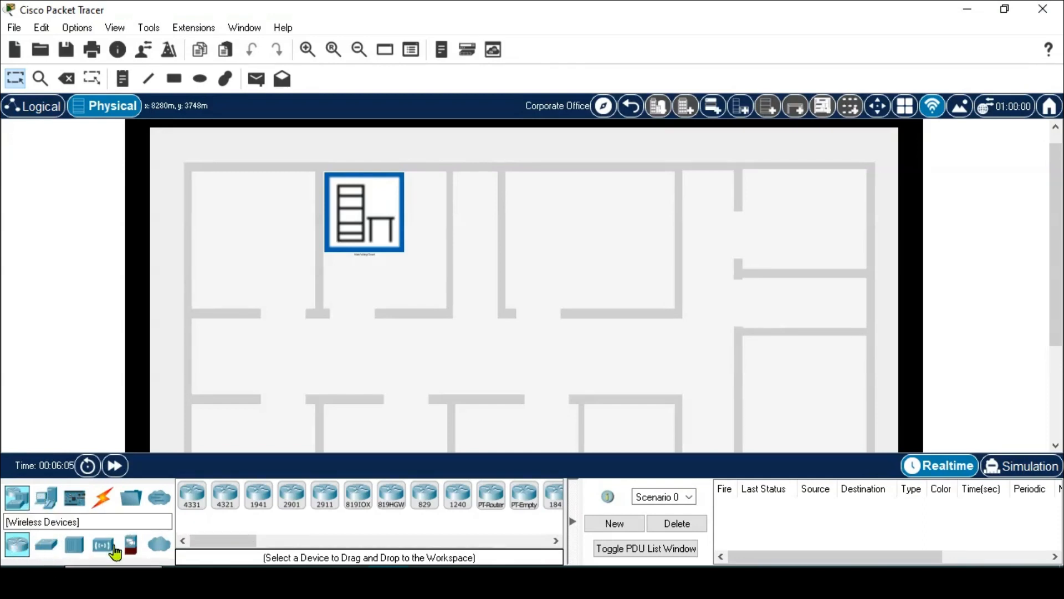
pyautogui.click(79, 546)
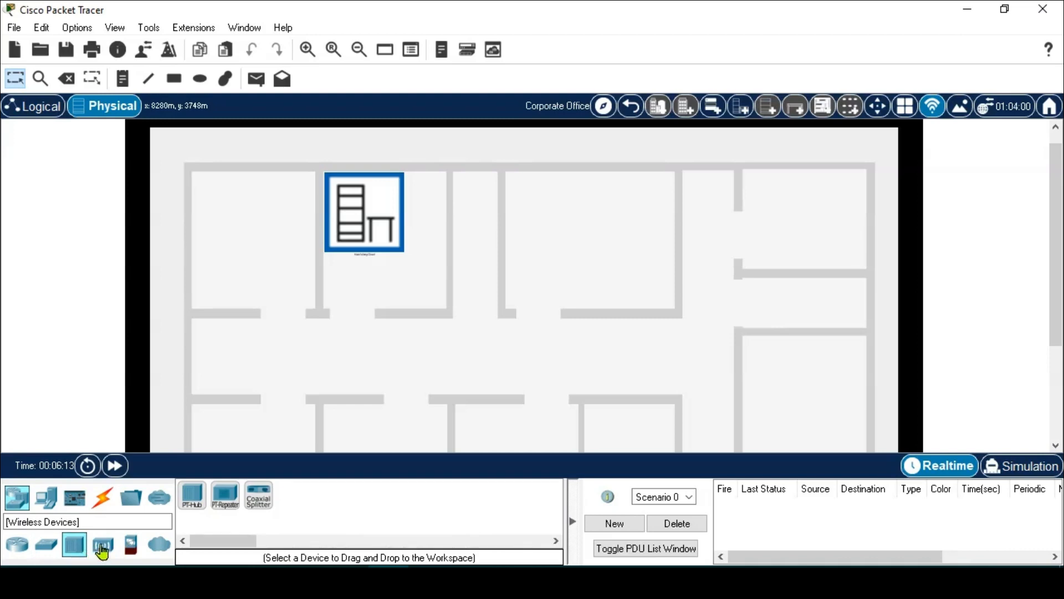
pyautogui.click(103, 548)
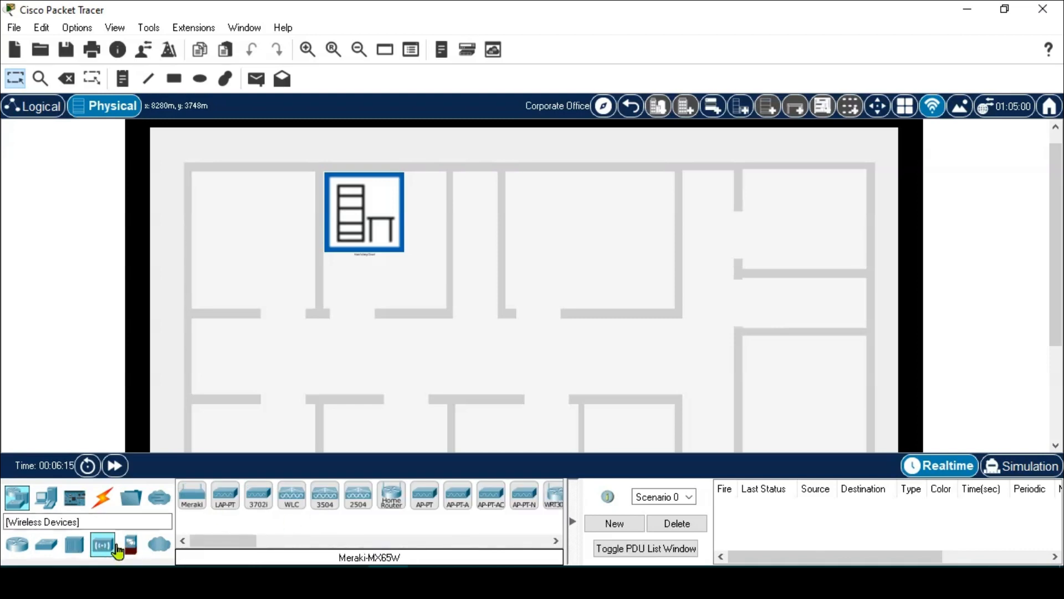
pyautogui.click(130, 549)
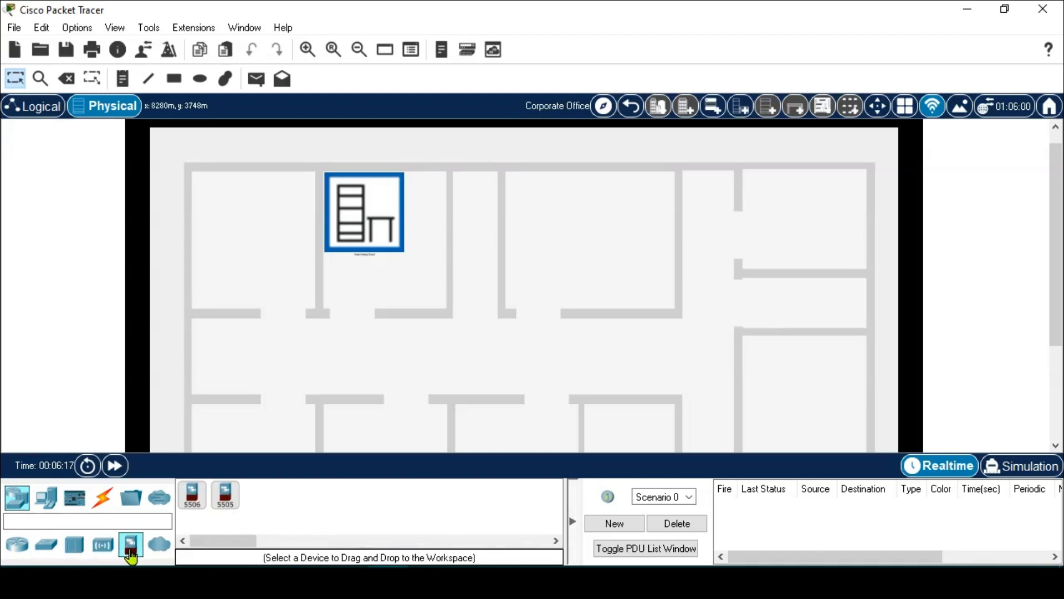
pyautogui.click(160, 546)
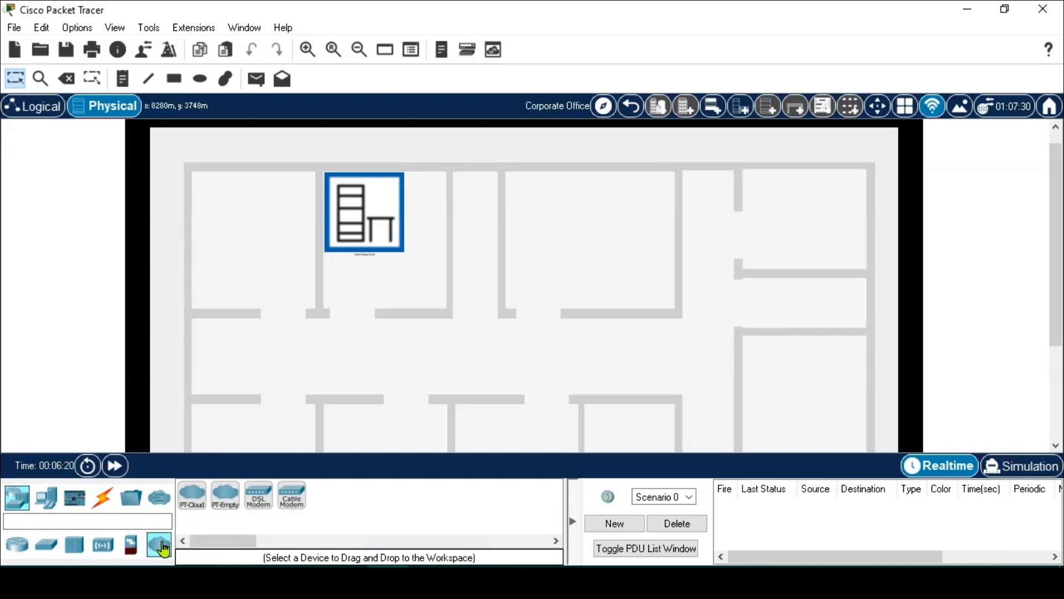
pyautogui.click(105, 546)
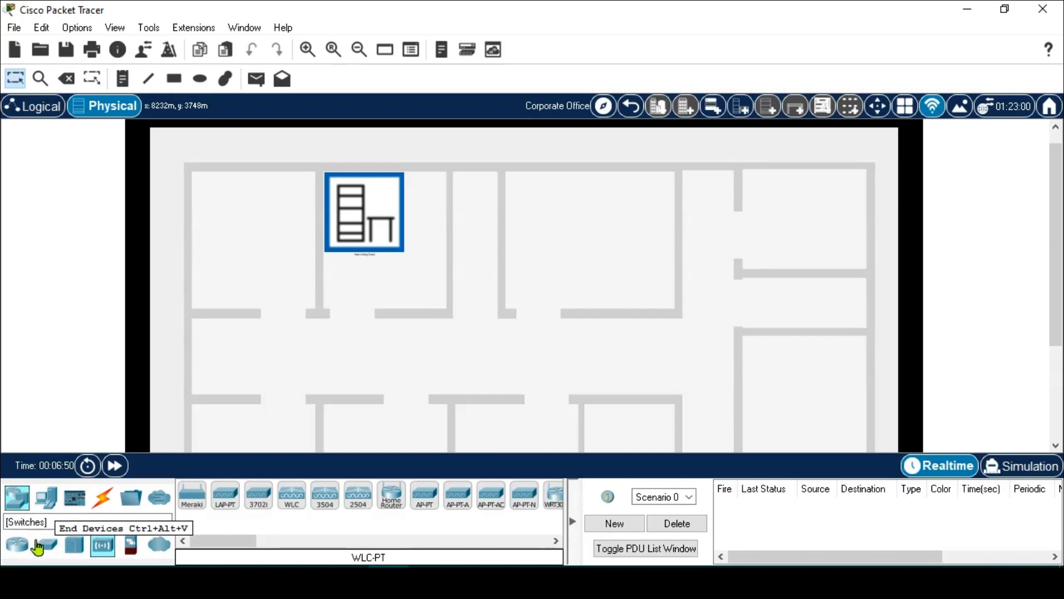
# - Browse the End Devices, Home and Smart City groups, then list the Connections cable types
pyautogui.click(48, 499)
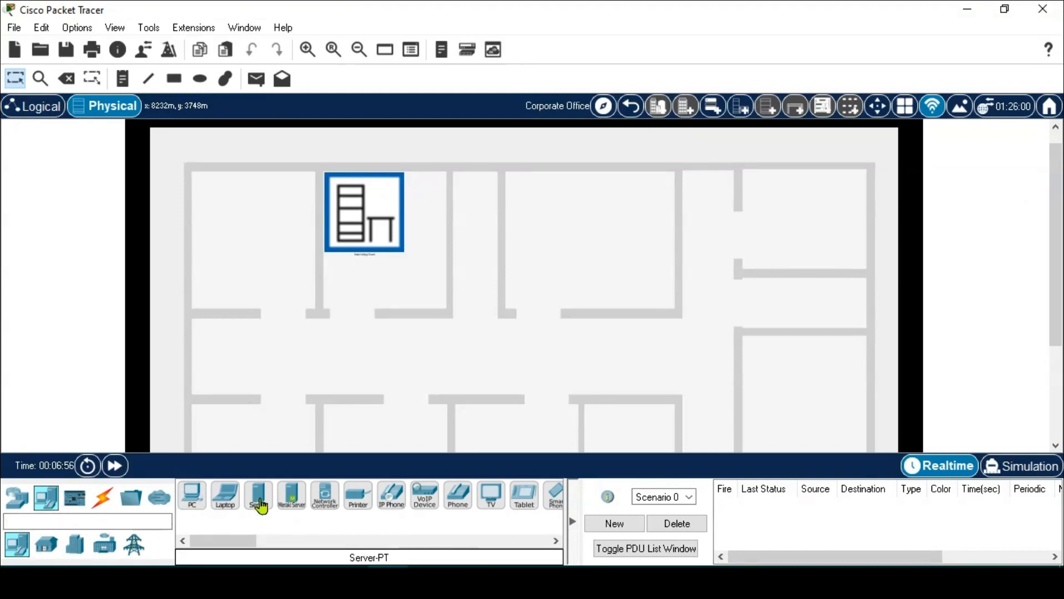
pyautogui.click(47, 548)
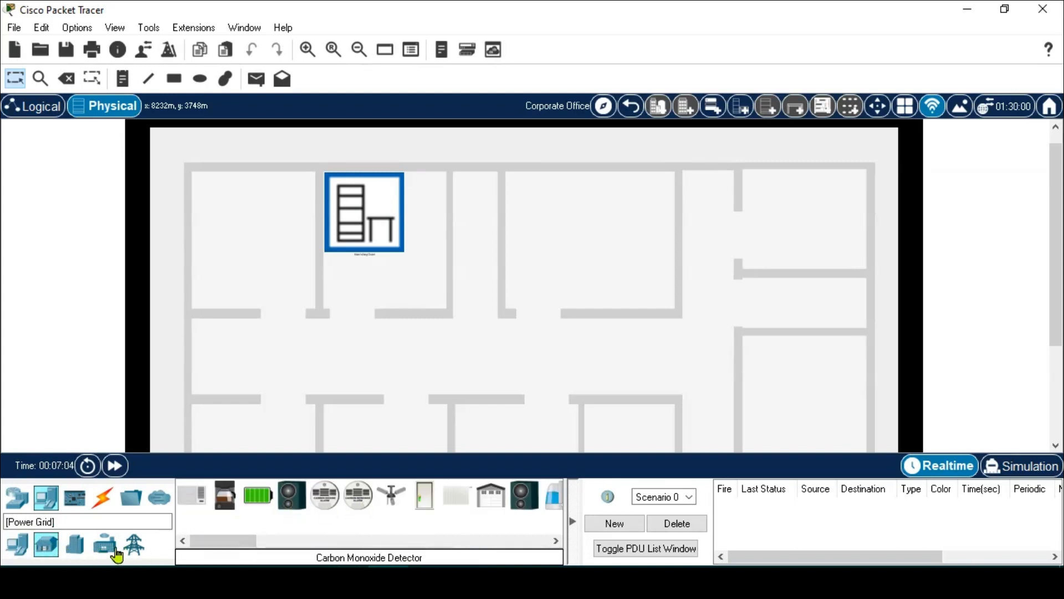
pyautogui.click(75, 547)
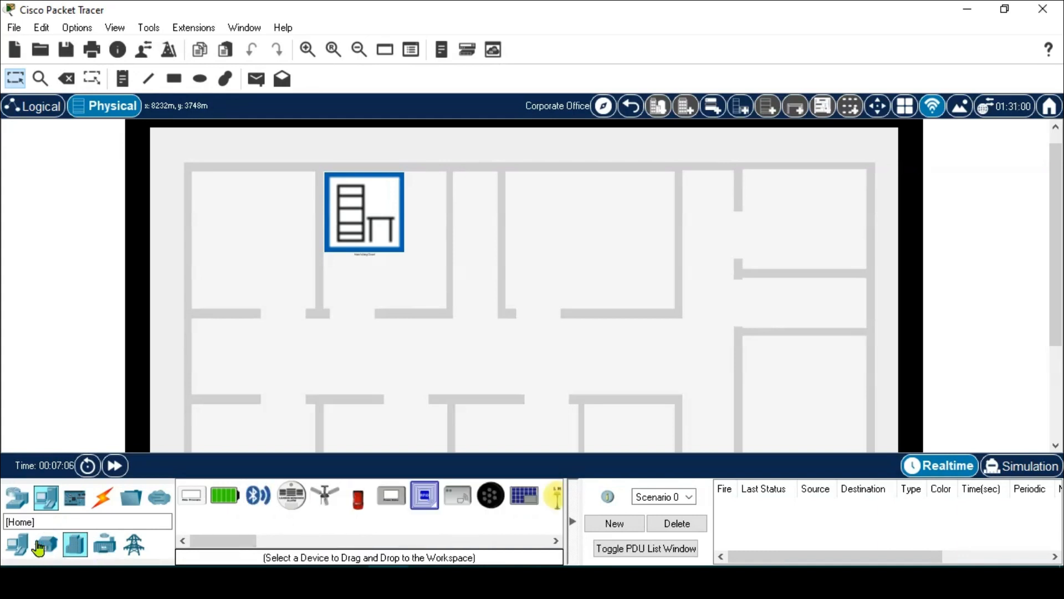
pyautogui.click(47, 546)
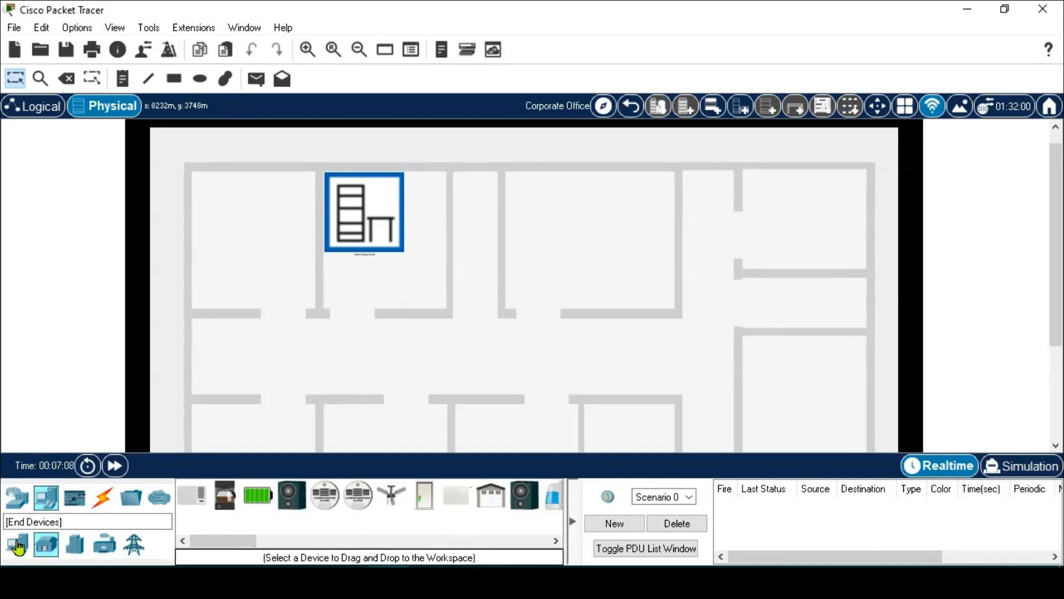
pyautogui.click(15, 548)
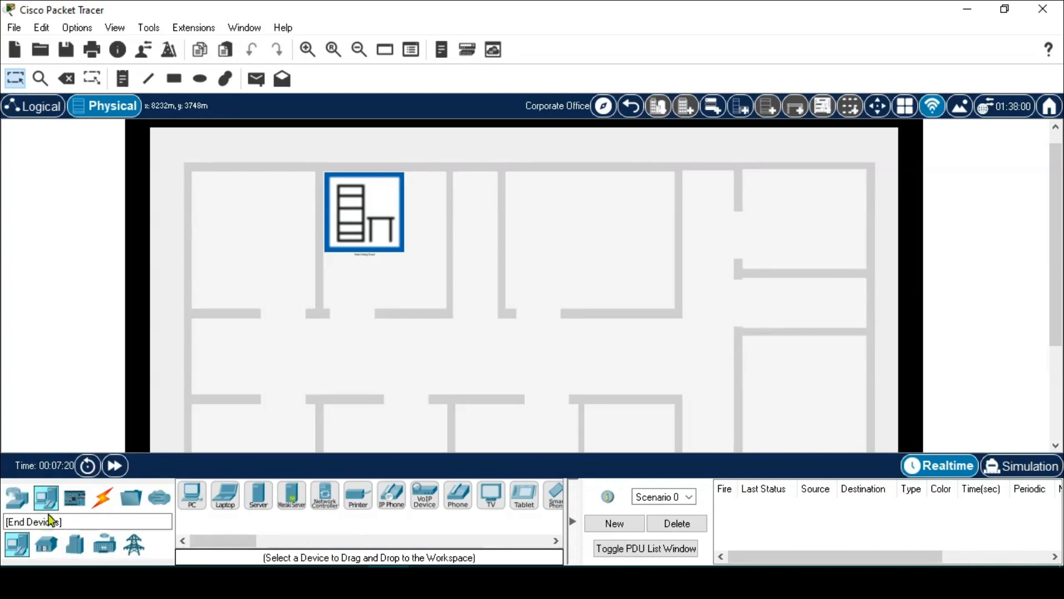
pyautogui.click(102, 504)
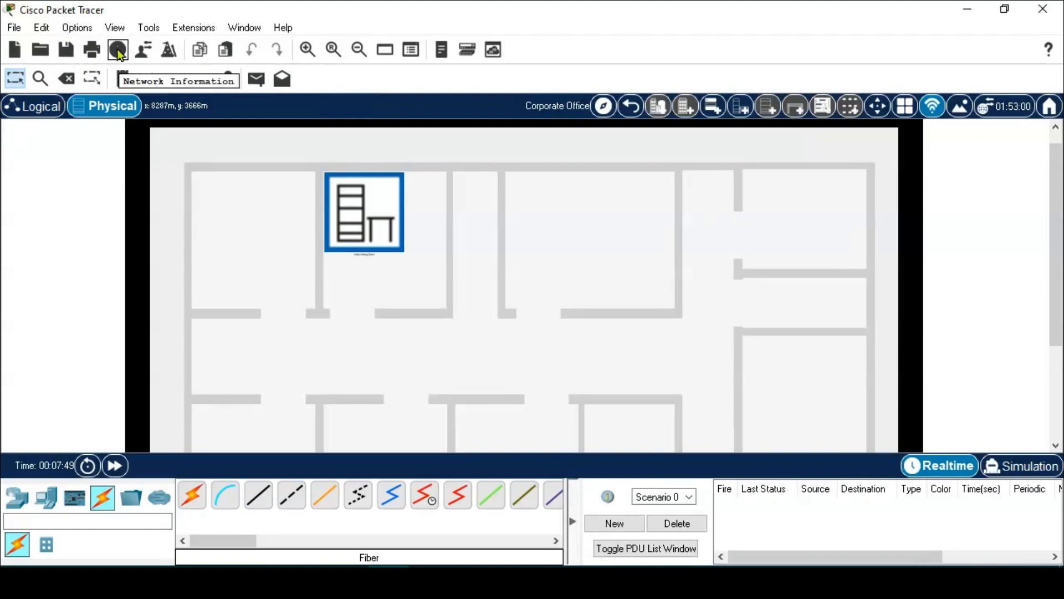
# - Zoom around the building floor plan and open the Main Wiring Closet's rack view
pyautogui.click(308, 48)
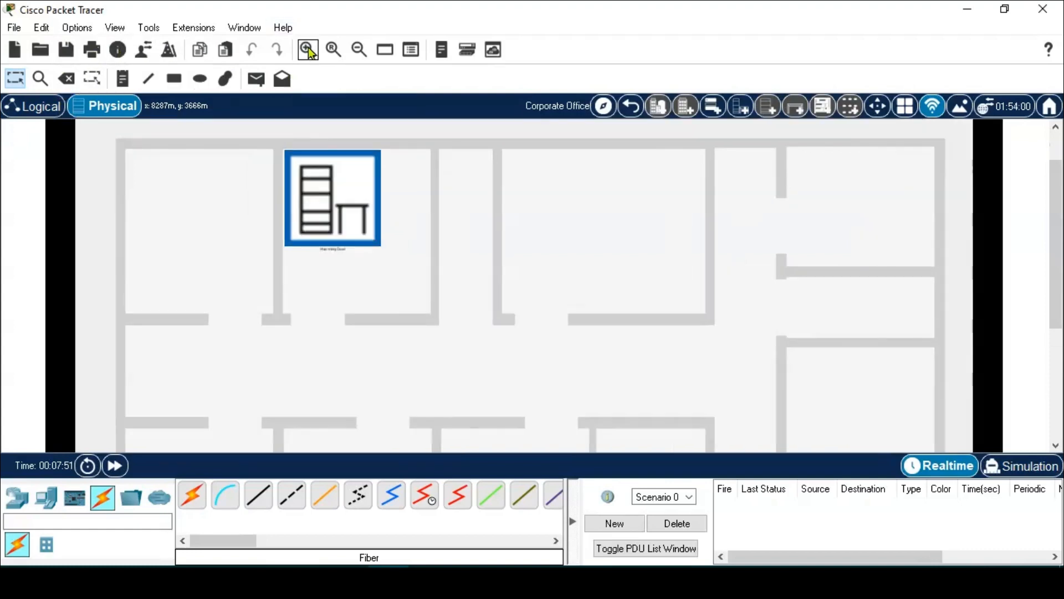
pyautogui.click(309, 47)
pyautogui.click(358, 50)
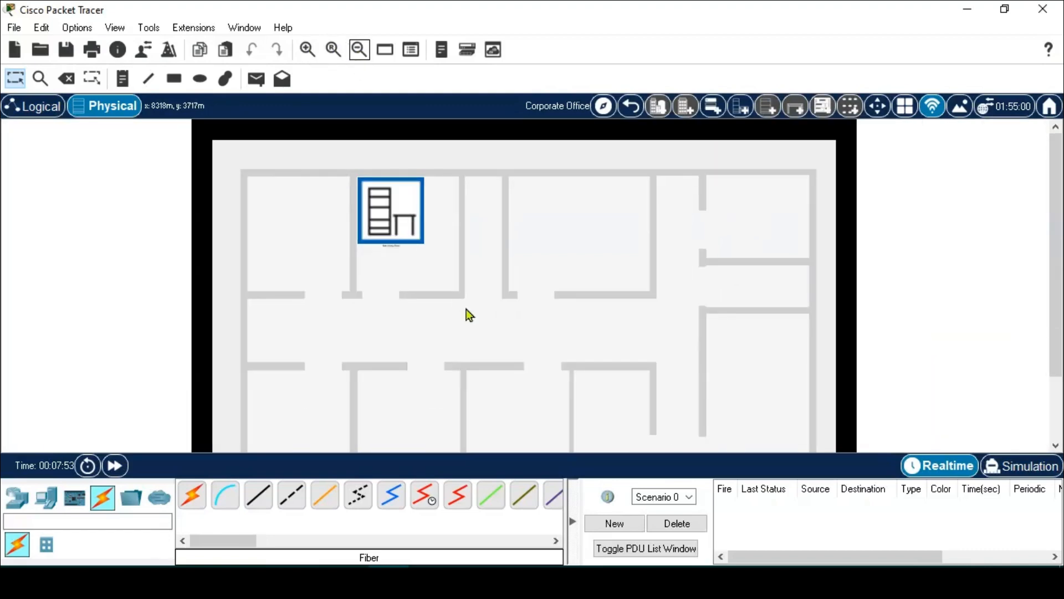
pyautogui.scroll(2, 467, 308)
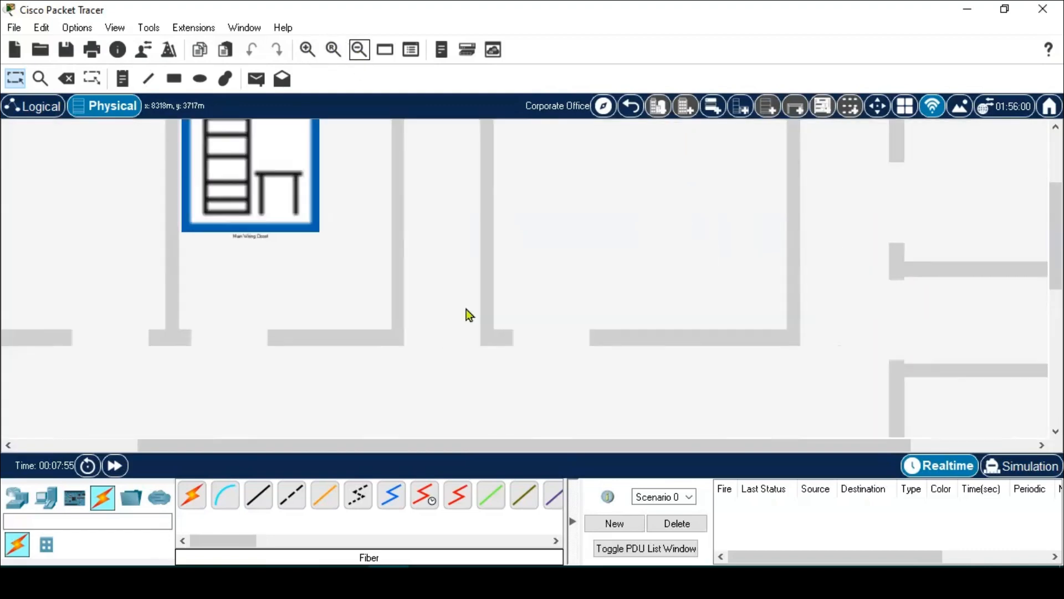
pyautogui.scroll(-1, 467, 308)
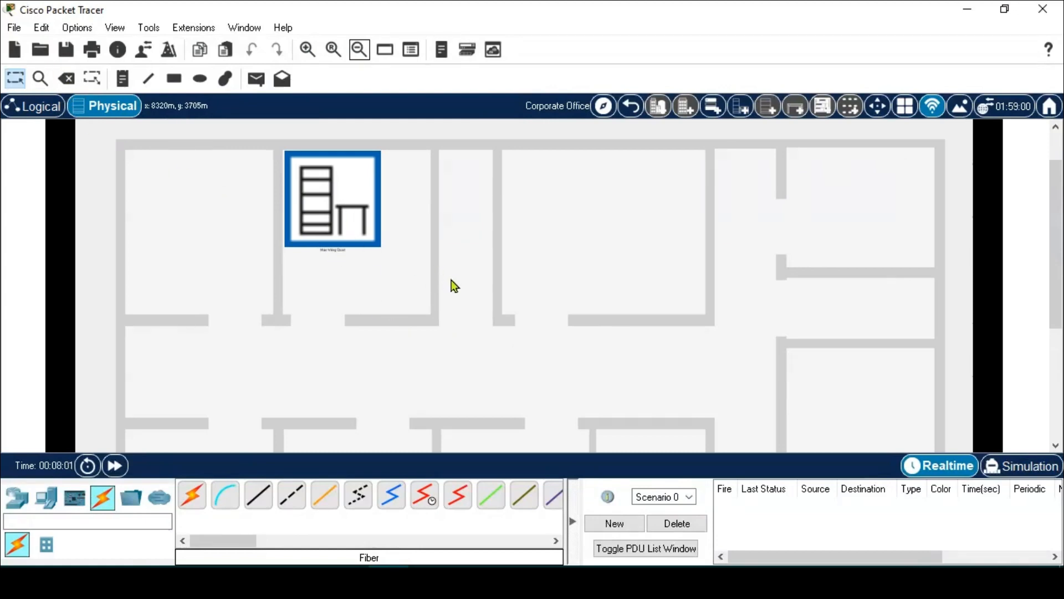
pyautogui.click(347, 228)
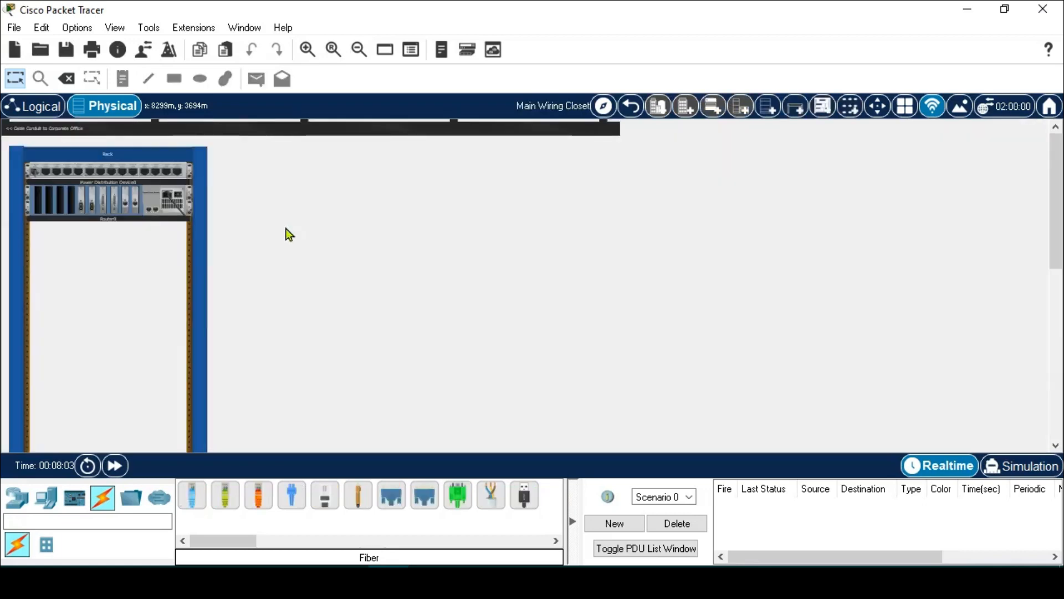
pyautogui.scroll(-3, 156, 254)
pyautogui.scroll(-3, 156, 254)
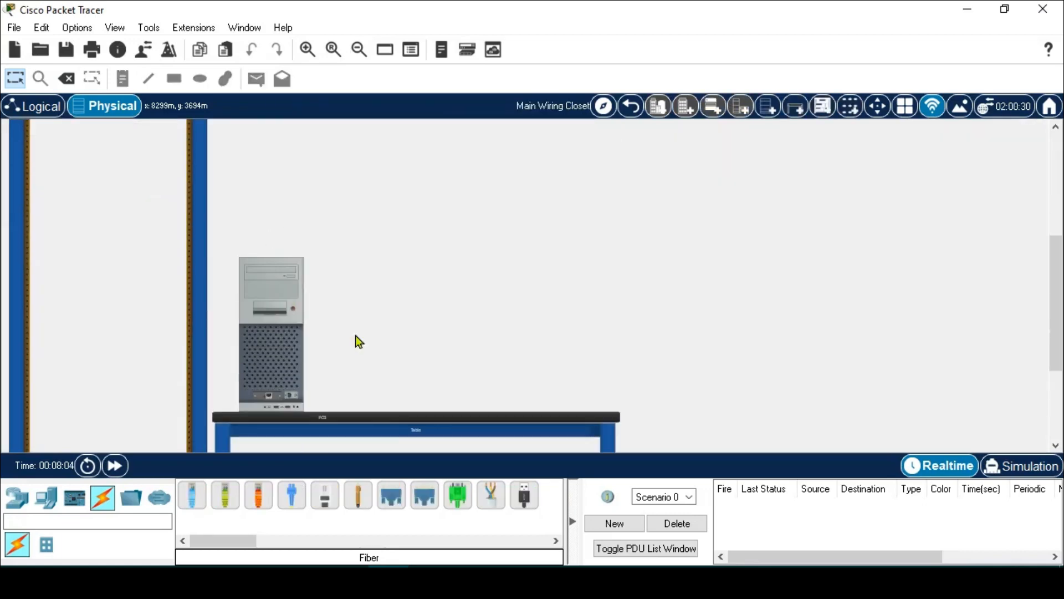
# - In the Logical view, shift PC0 up and place Router0 just right of it
pyautogui.click(44, 106)
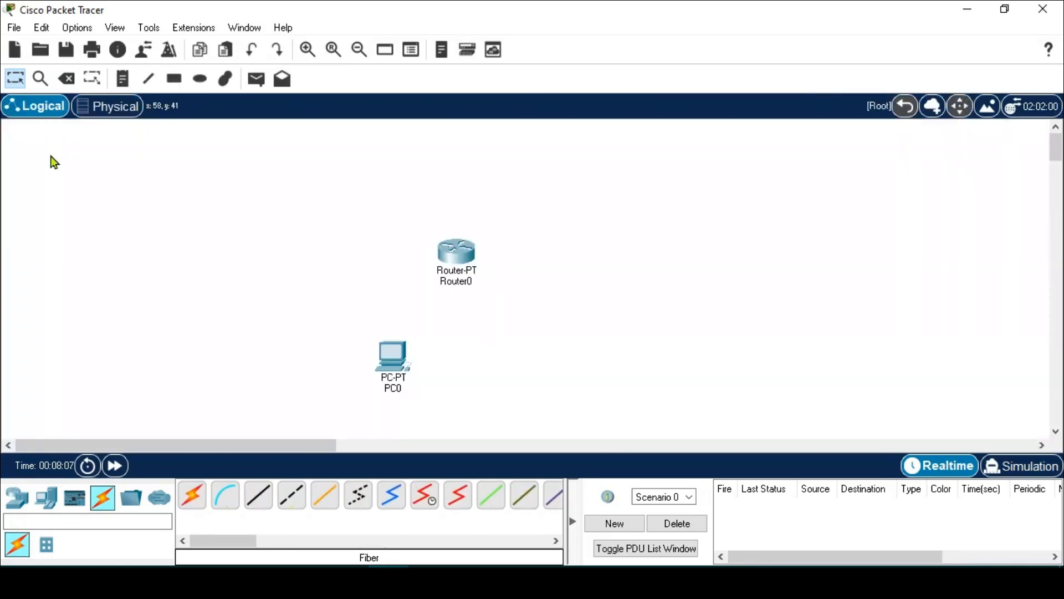
pyautogui.moveTo(460, 255); pyautogui.dragTo(510, 272)
pyautogui.moveTo(380, 355); pyautogui.dragTo(351, 290)
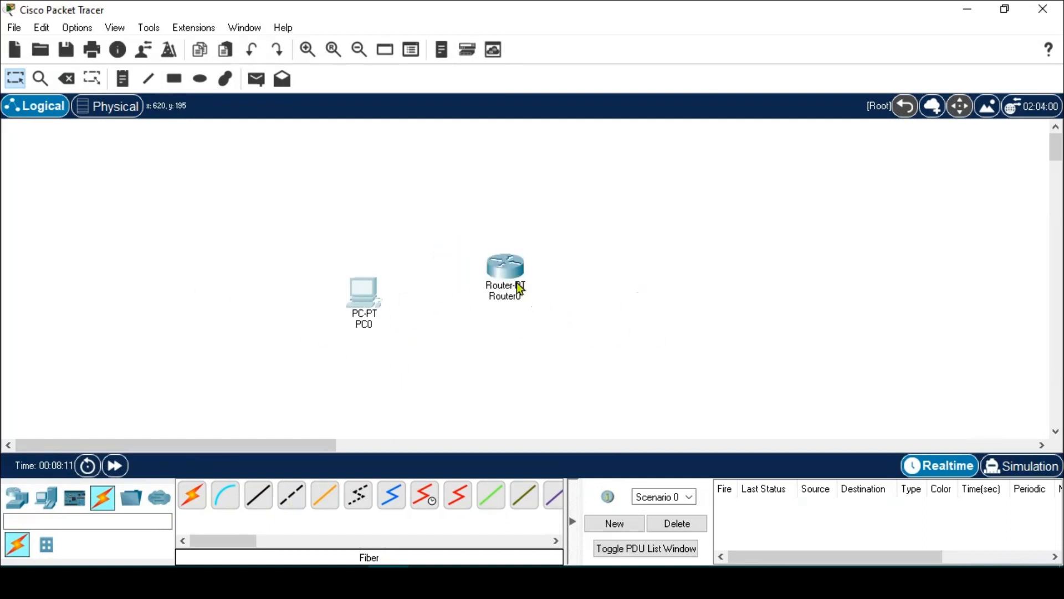
pyautogui.moveTo(520, 289); pyautogui.dragTo(563, 274)
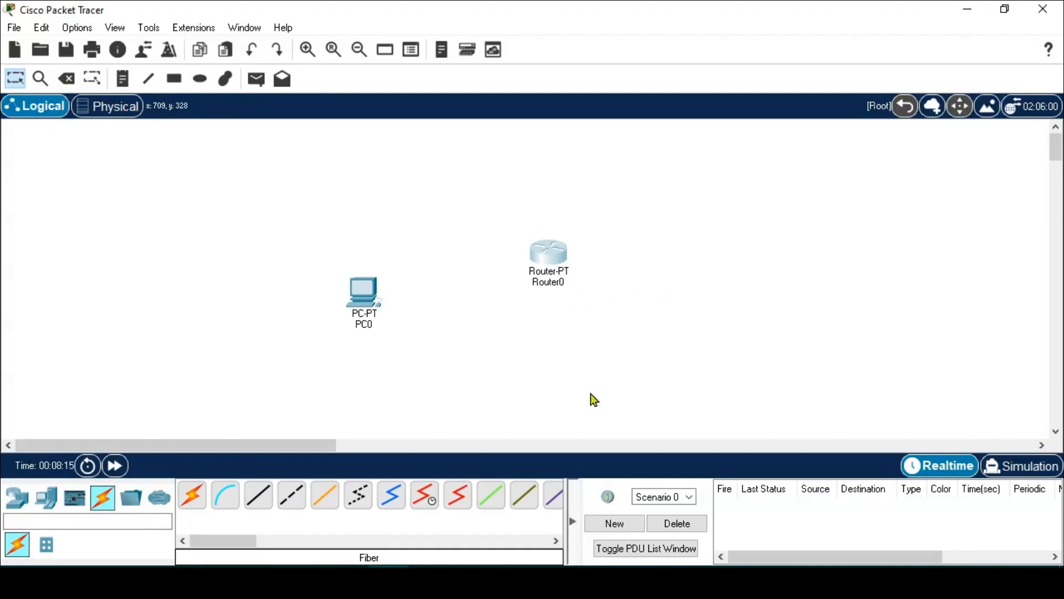
# - Delete PC0 with the Delete tool after cancelling an accidental Router0 deletion
pyautogui.click(69, 81)
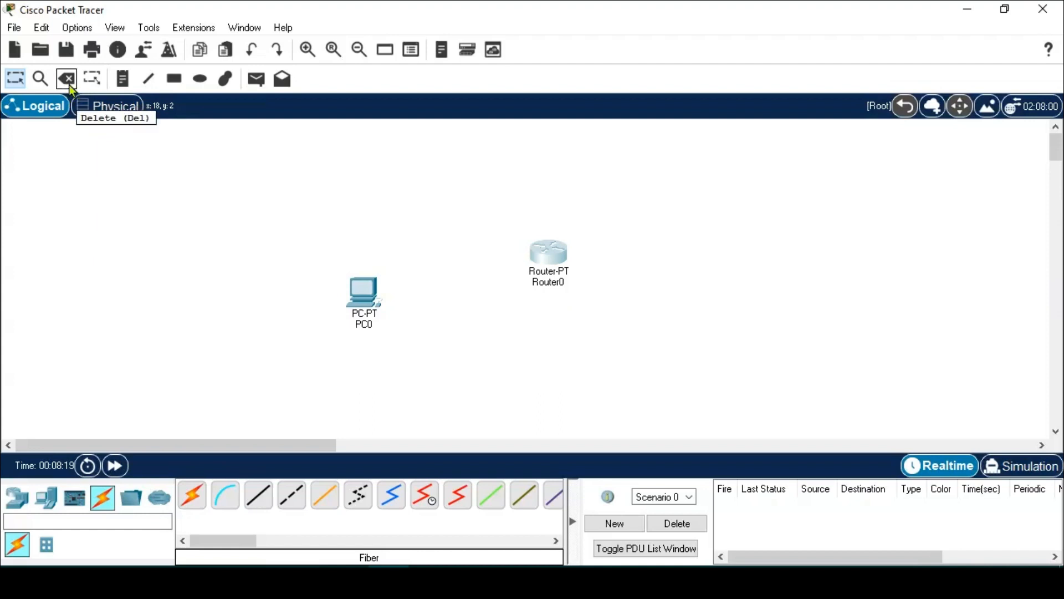
pyautogui.click(549, 252)
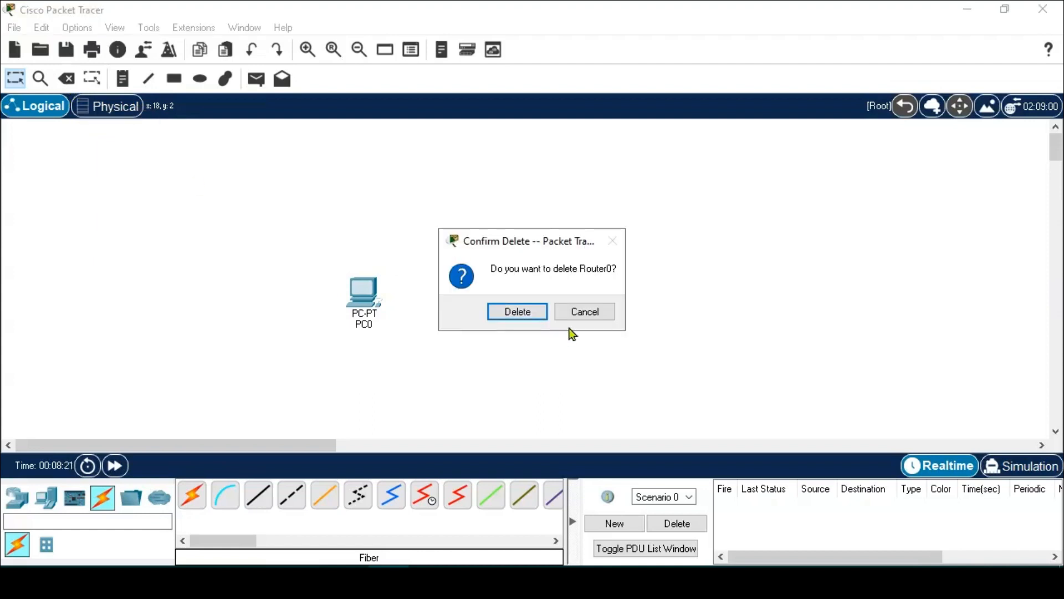
pyautogui.moveTo(581, 244); pyautogui.dragTo(798, 193)
pyautogui.click(804, 260)
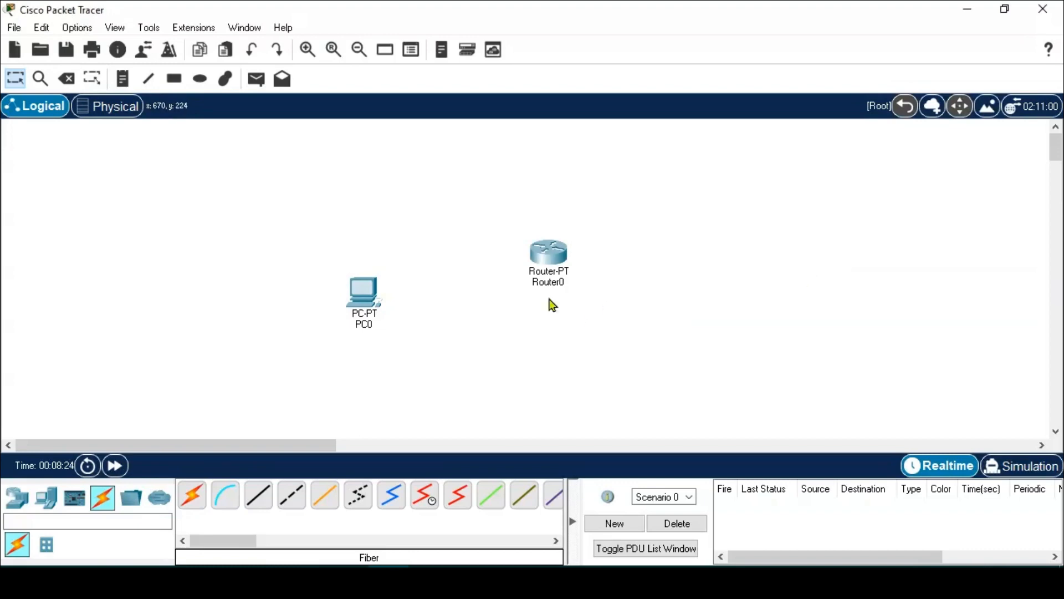
pyautogui.click(64, 77)
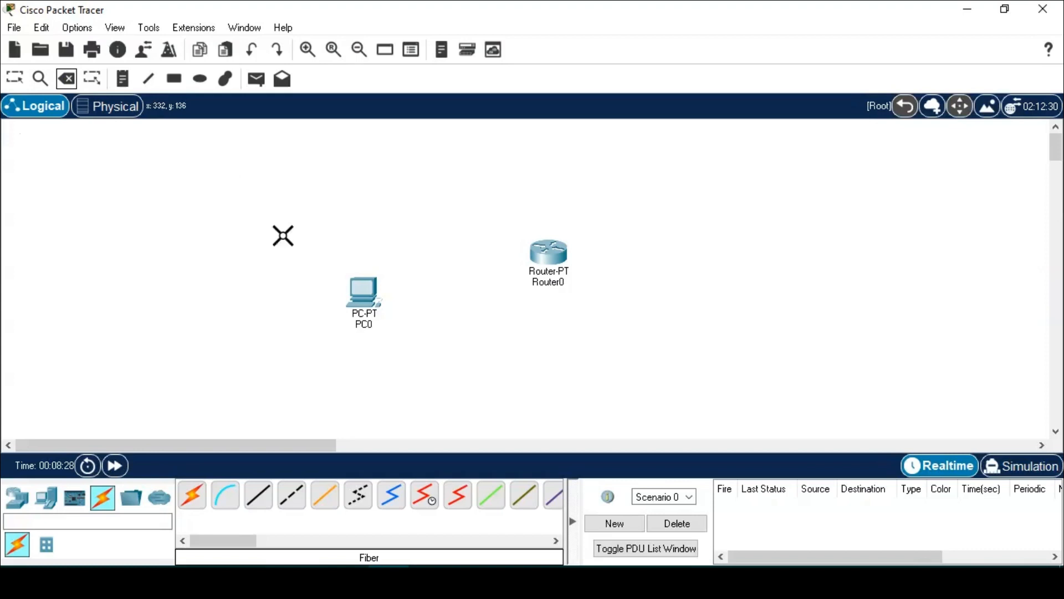
pyautogui.click(364, 294)
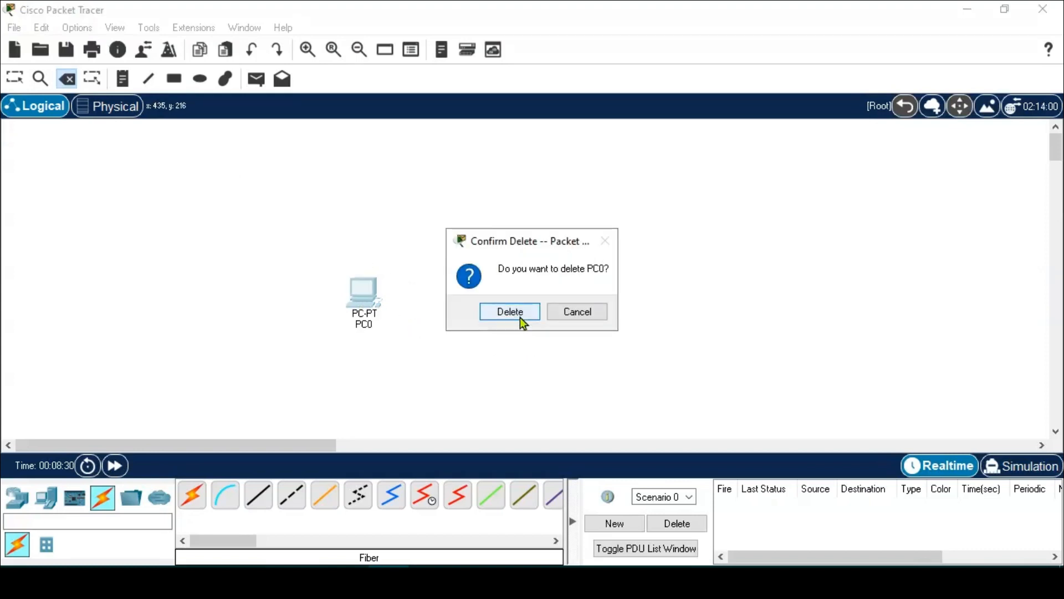
pyautogui.click(520, 316)
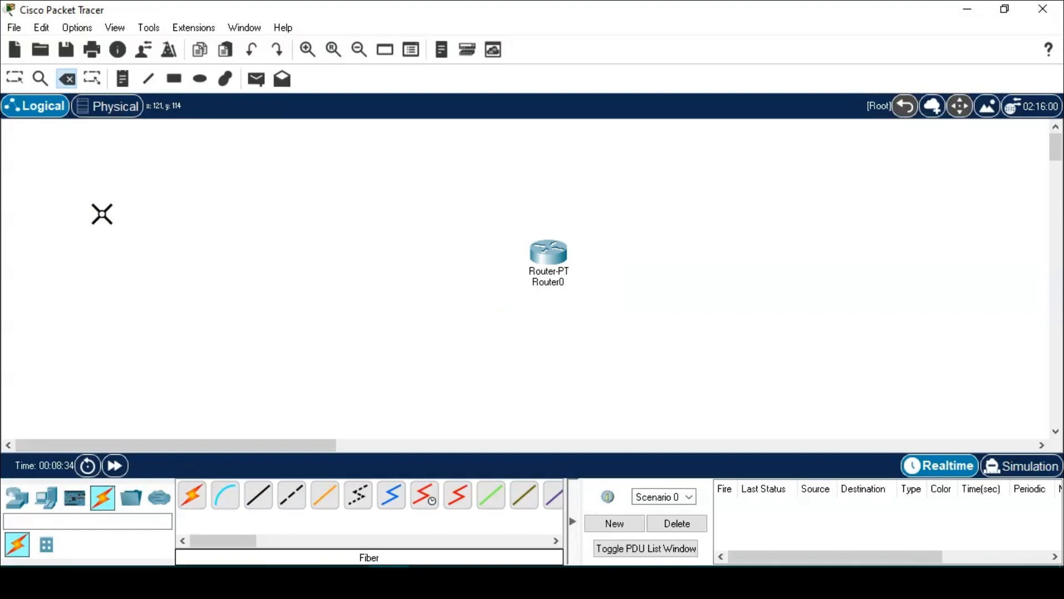
pyautogui.press('Escape')
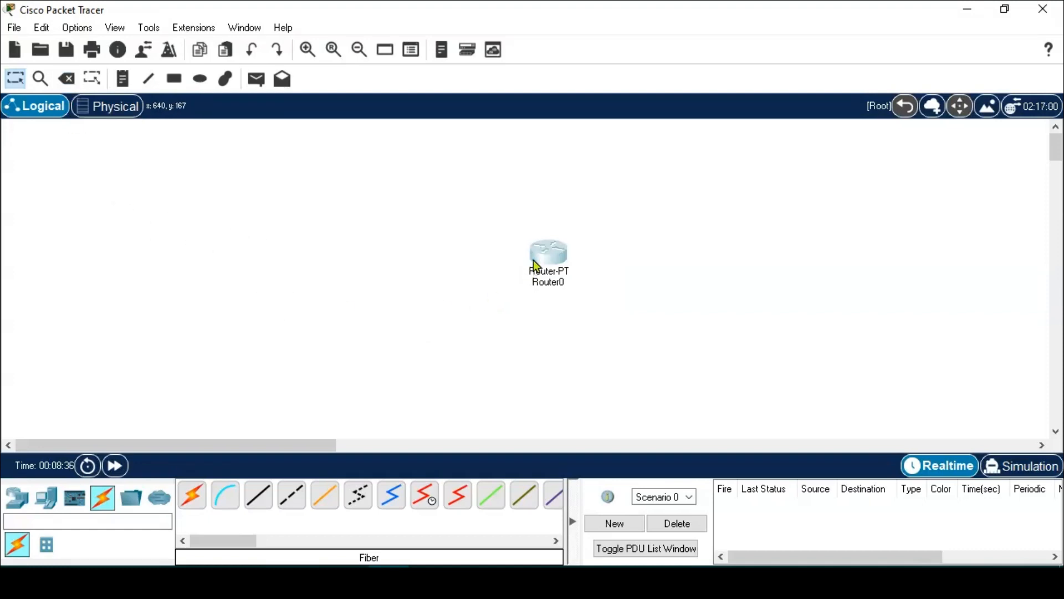
# - Nudge Router0 slightly down-left and view its port information
pyautogui.moveTo(533, 261)
pyautogui.mouseDown()
pyautogui.moveTo(311, 311)
pyautogui.moveTo(516, 265)
pyautogui.mouseUp()
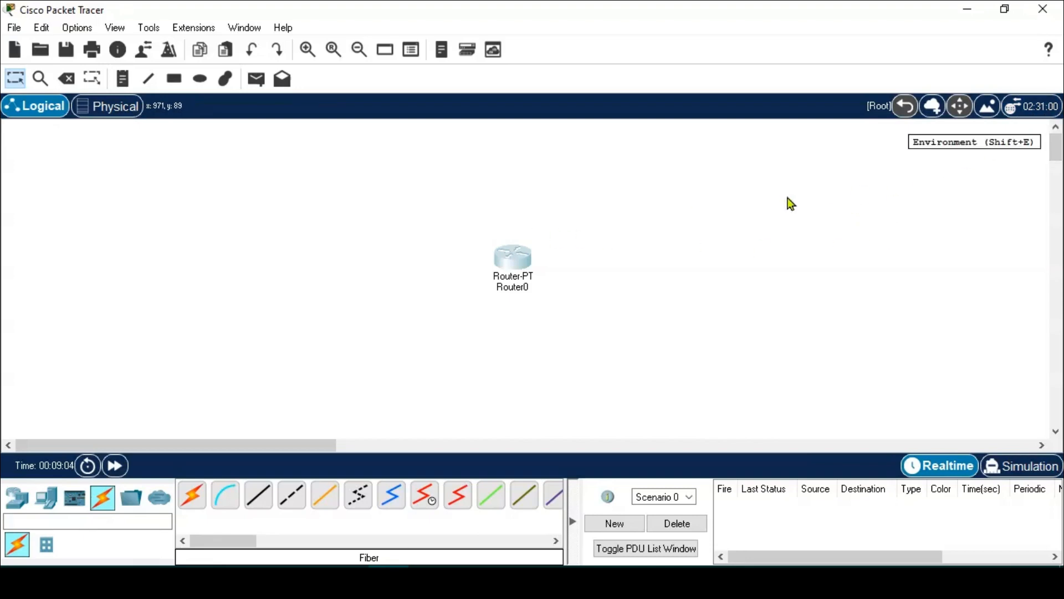
pyautogui.moveTo(511, 276)
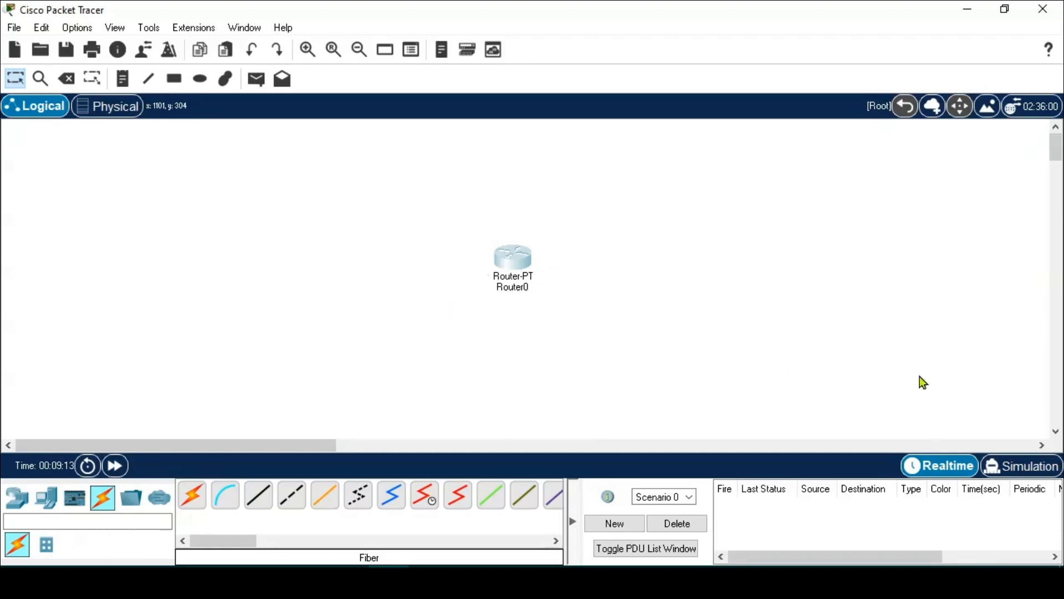
# - Enter Simulation mode, widen the event panel, and show the End Devices category
pyautogui.click(1041, 472)
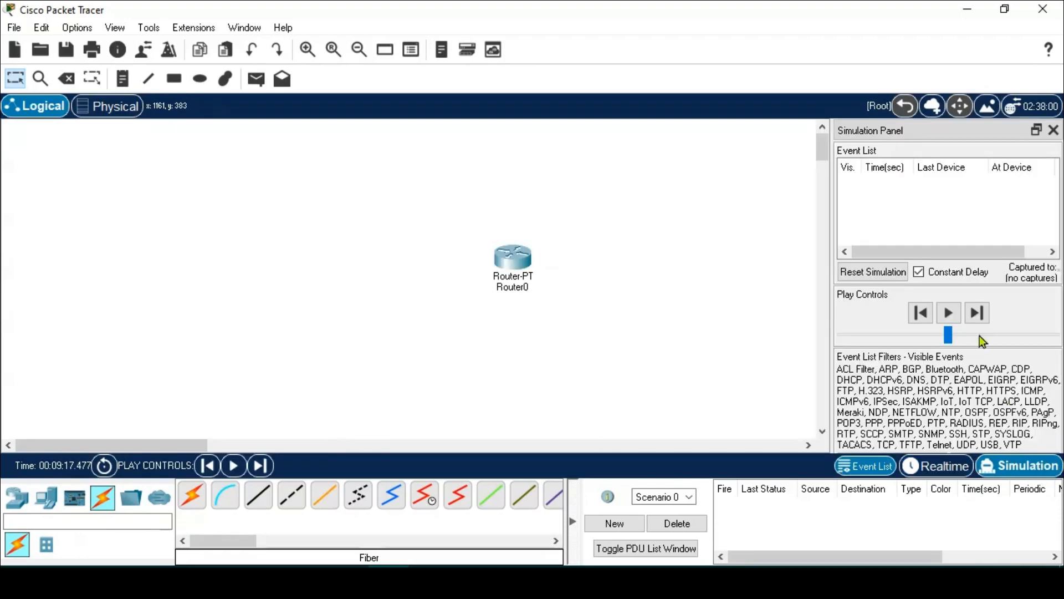
pyautogui.click(976, 316)
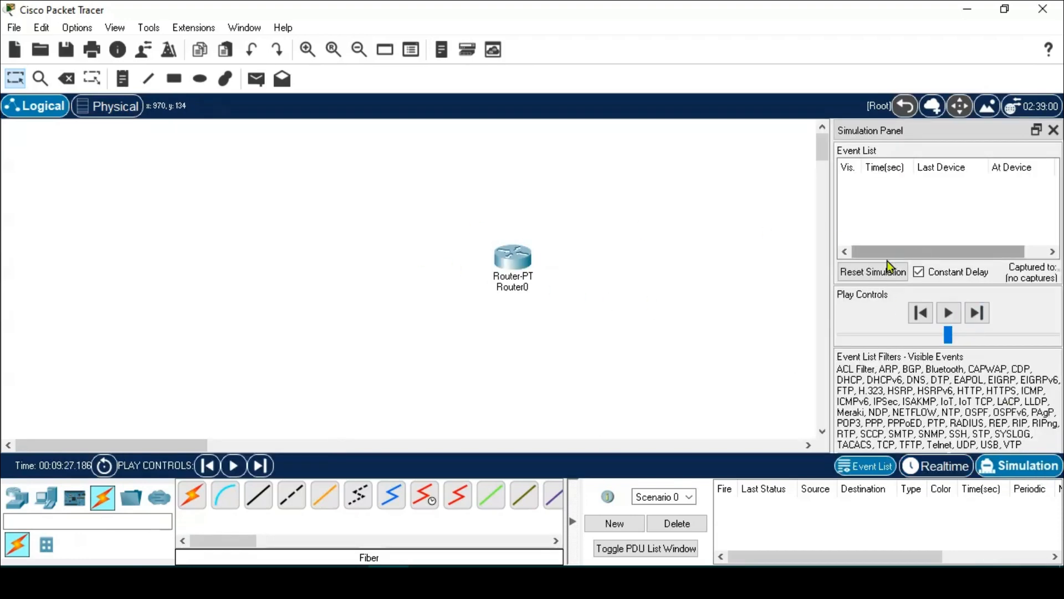
pyautogui.moveTo(831, 271); pyautogui.dragTo(694, 266)
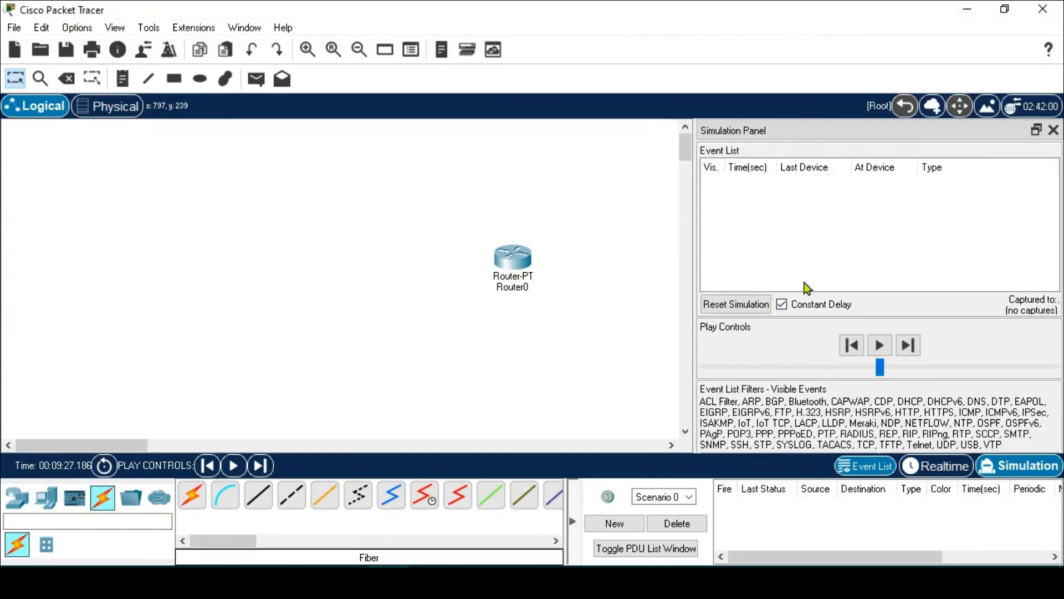
pyautogui.click(45, 496)
# - Place PC1 left of Router0, view its Desktop Traffic Generator, then hide the simulation panel
pyautogui.moveTo(193, 497); pyautogui.dragTo(243, 294)
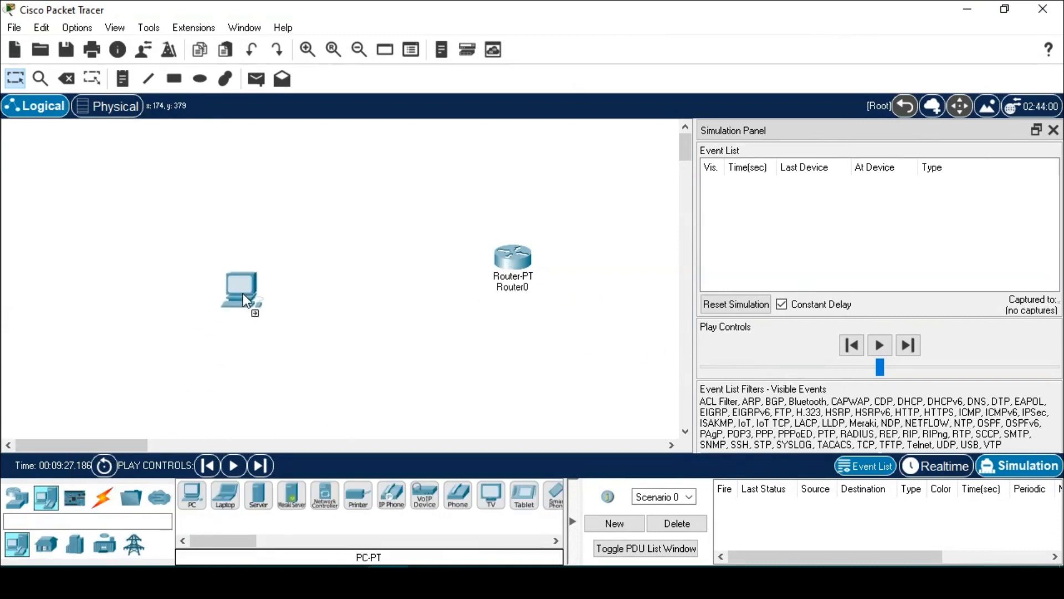
pyautogui.click(238, 296)
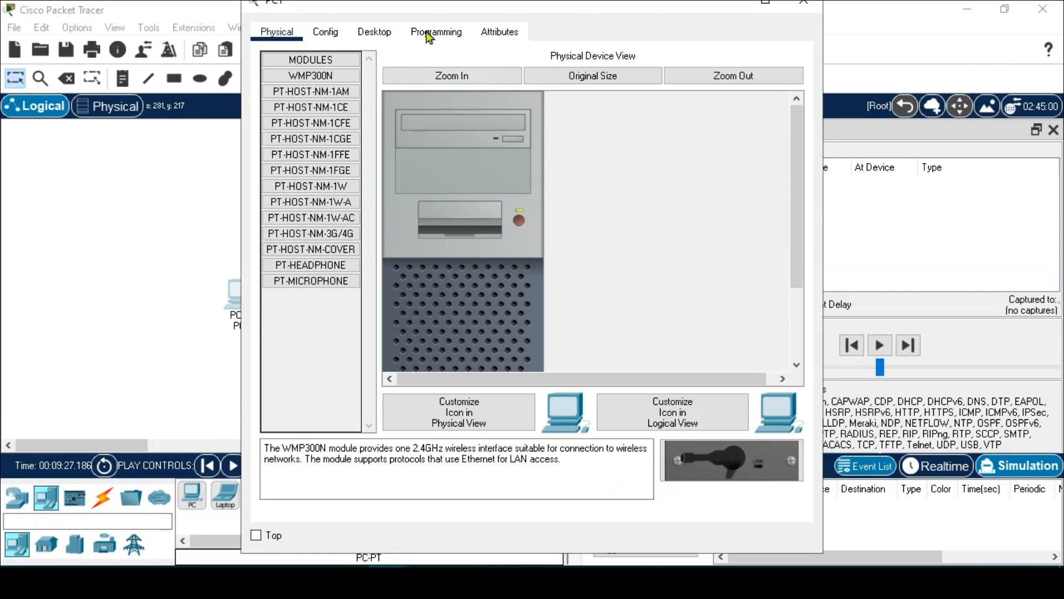
pyautogui.click(379, 32)
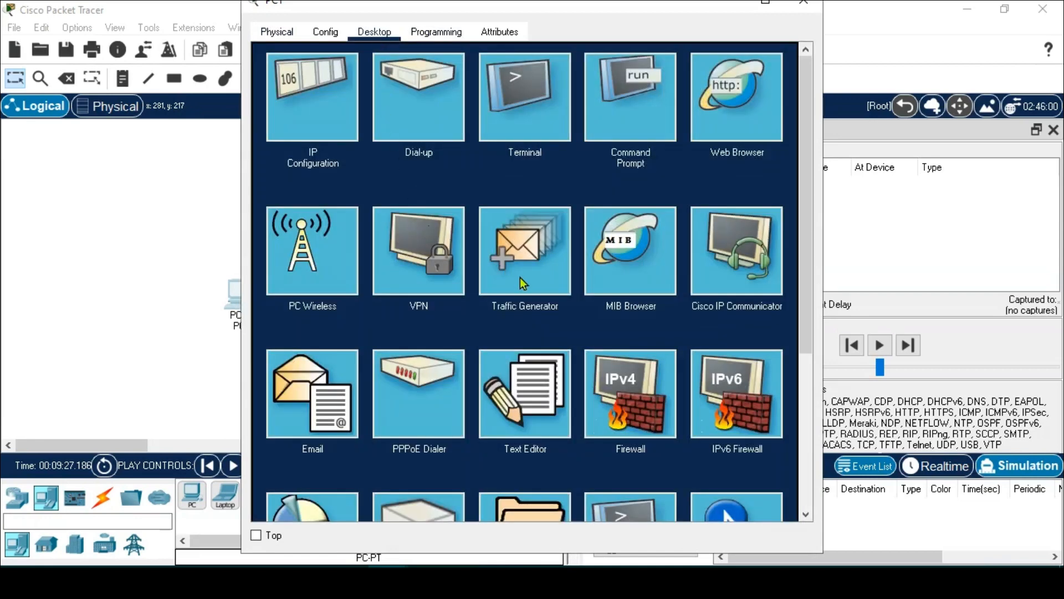
pyautogui.click(534, 271)
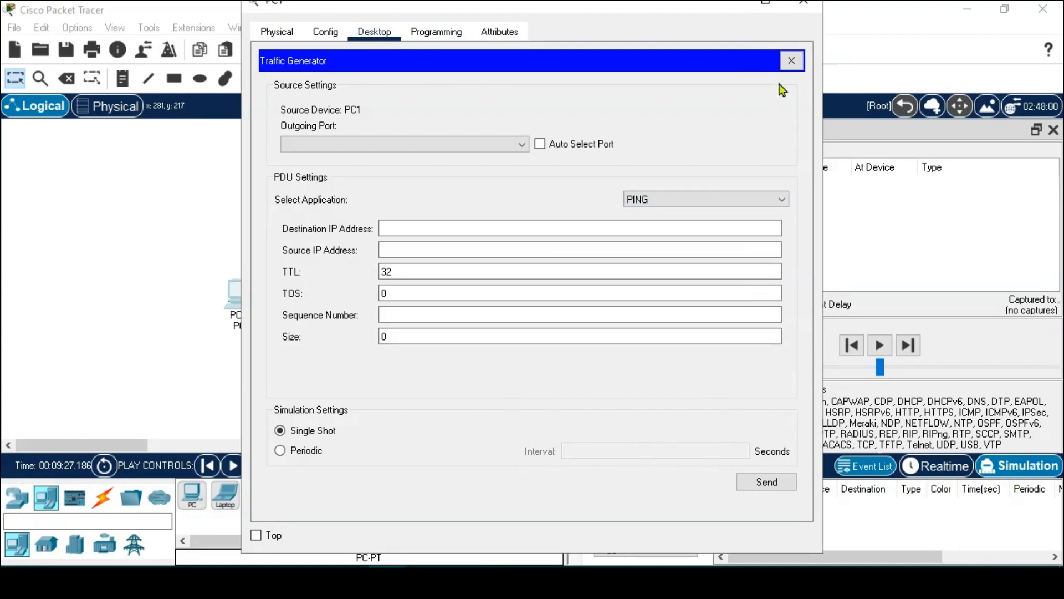
pyautogui.click(792, 60)
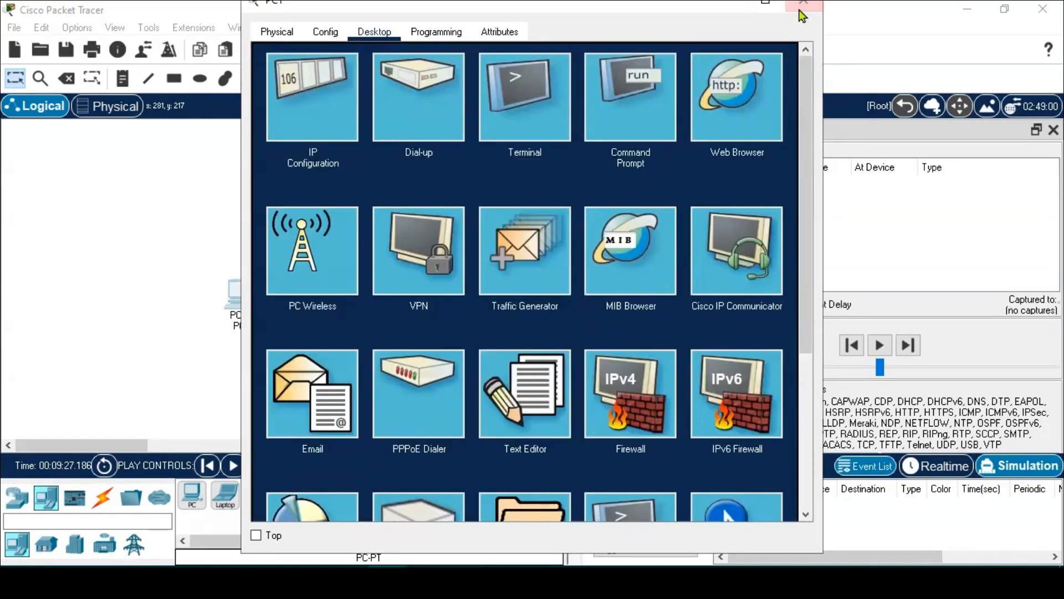
pyautogui.click(803, 2)
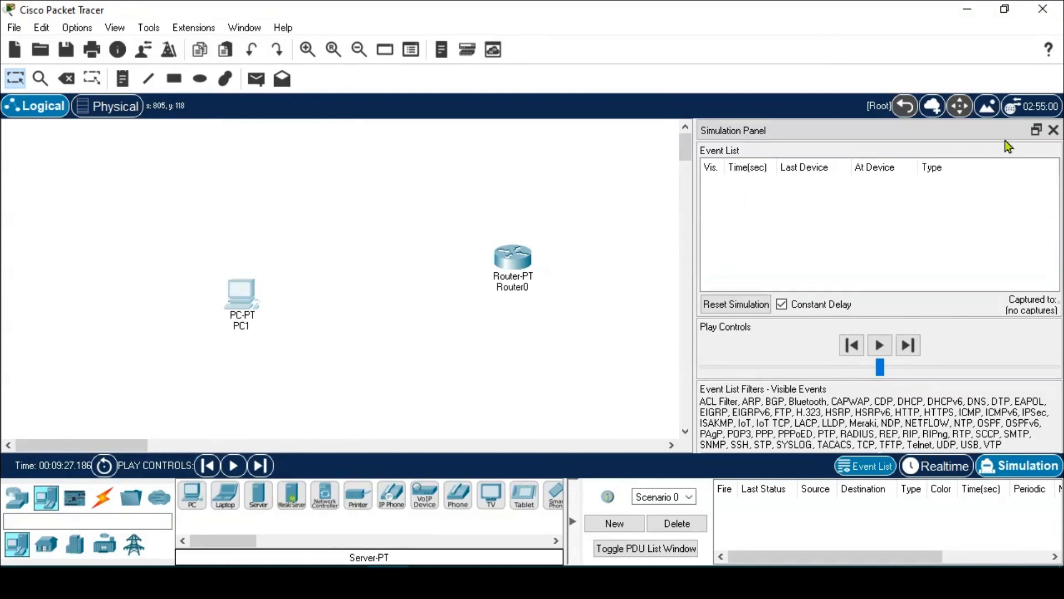
pyautogui.click(1054, 132)
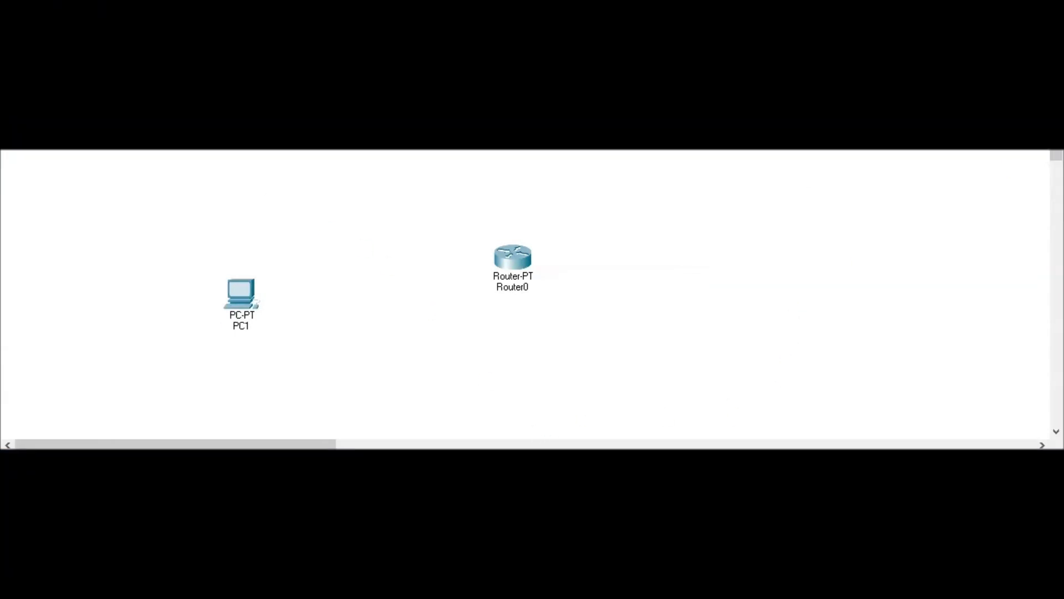
# - Start a new network from File > New, answering No to saving changes
pyautogui.hotkey('alt', 'f')
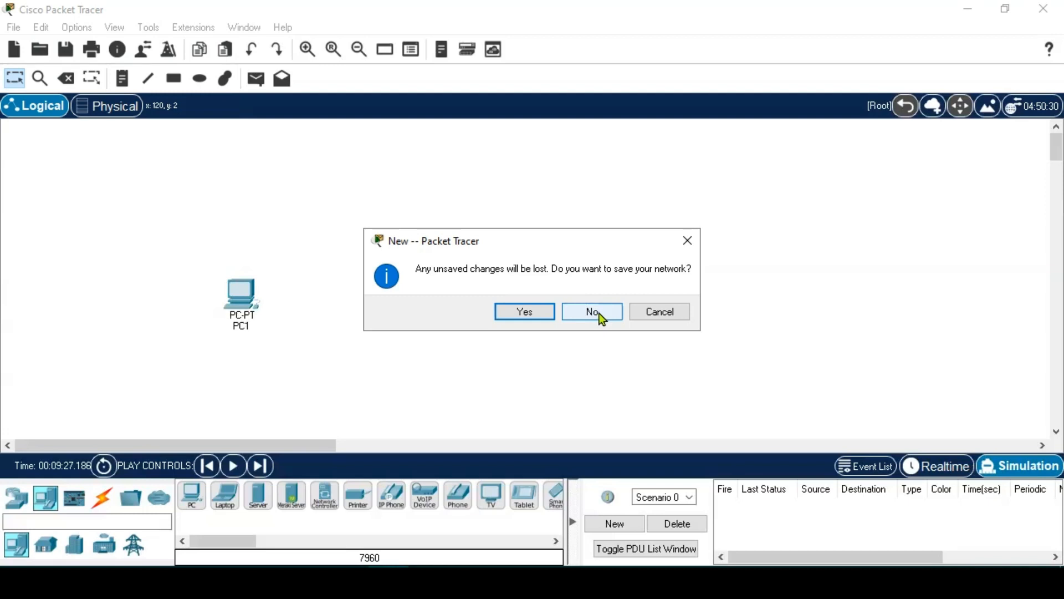
pyautogui.click(597, 312)
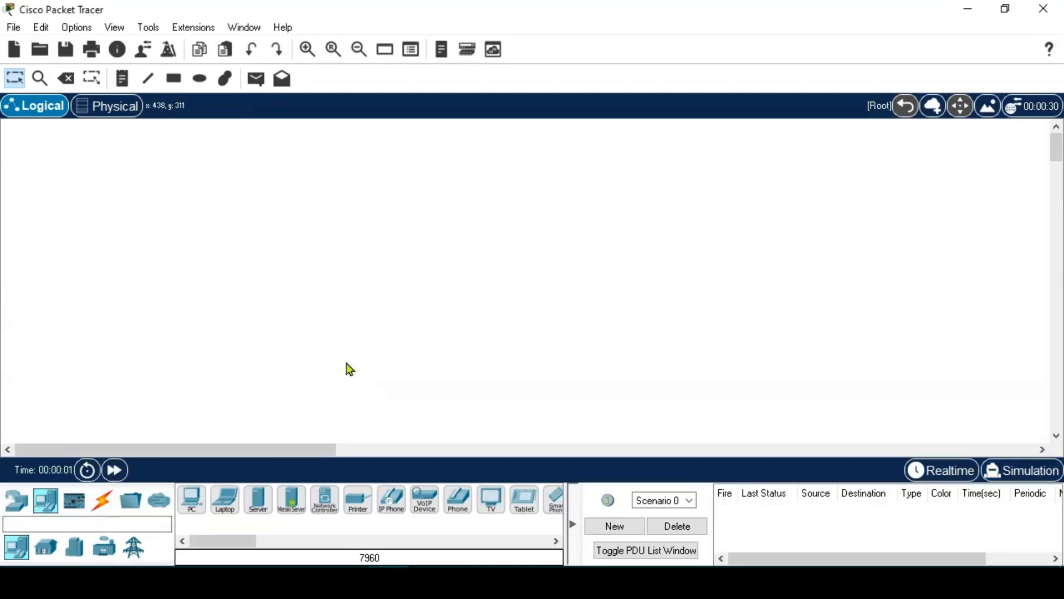
# - In the Physical view, centre and enter Home City, then centre and enter the Corporate Office
pyautogui.click(77, 110)
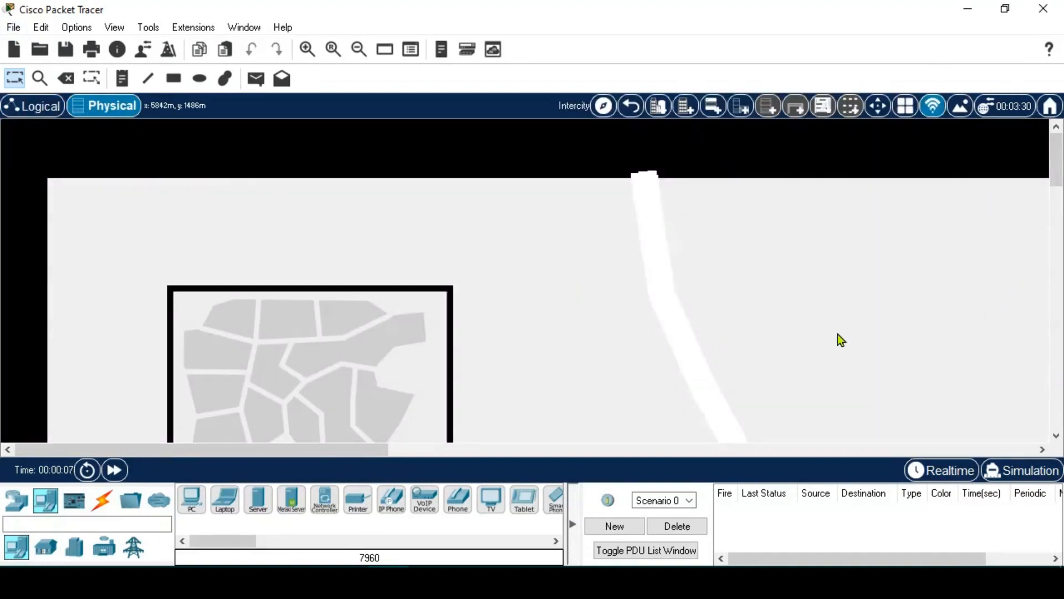
pyautogui.scroll(-4, 837, 333)
pyautogui.moveTo(172, 251); pyautogui.dragTo(683, 411)
pyautogui.scroll(-3, 741, 361)
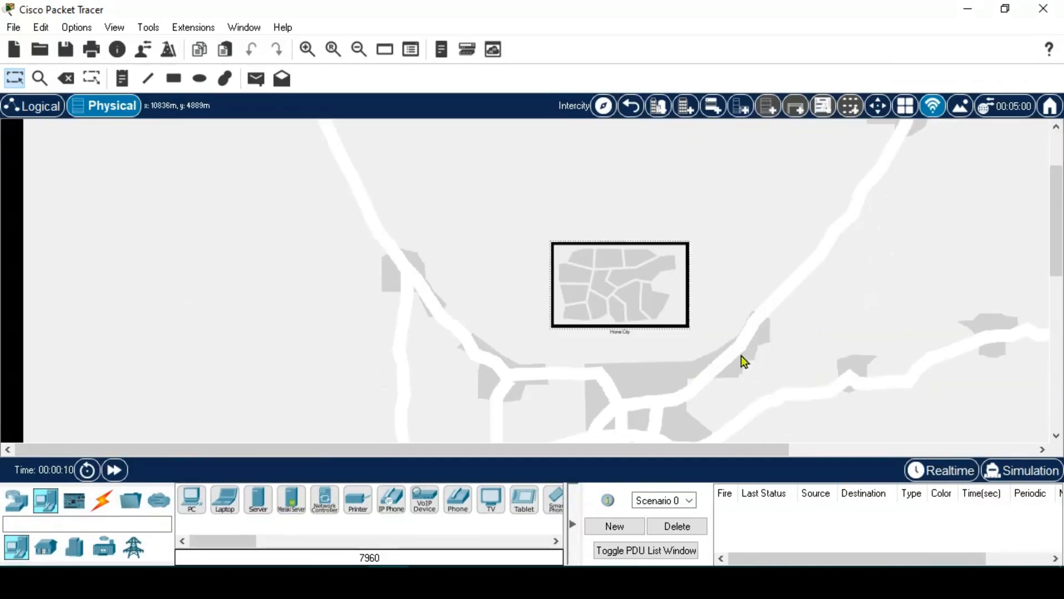
pyautogui.doubleClick(633, 309)
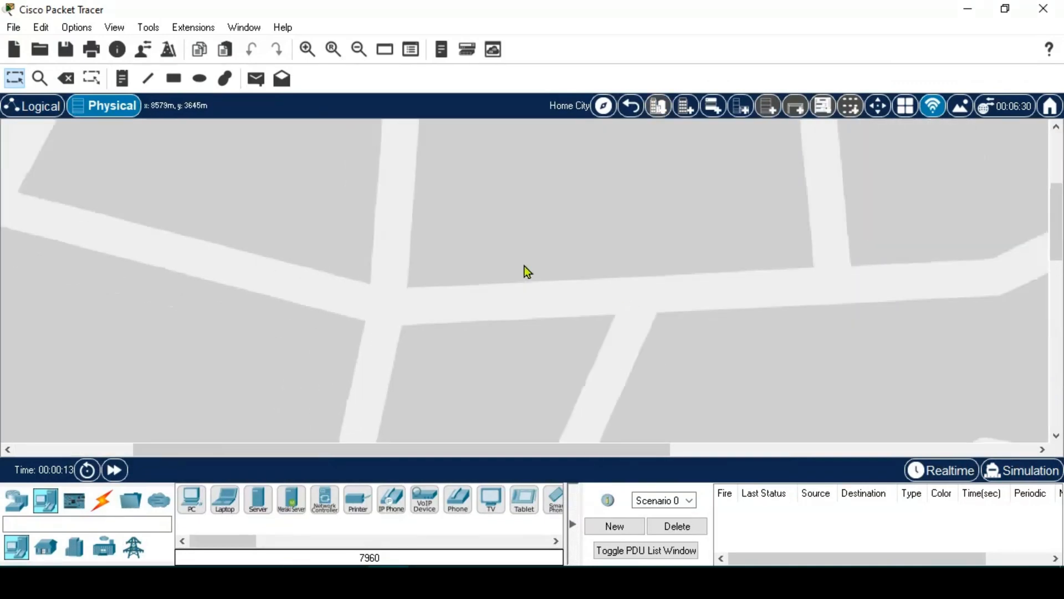
pyautogui.scroll(-4, 525, 265)
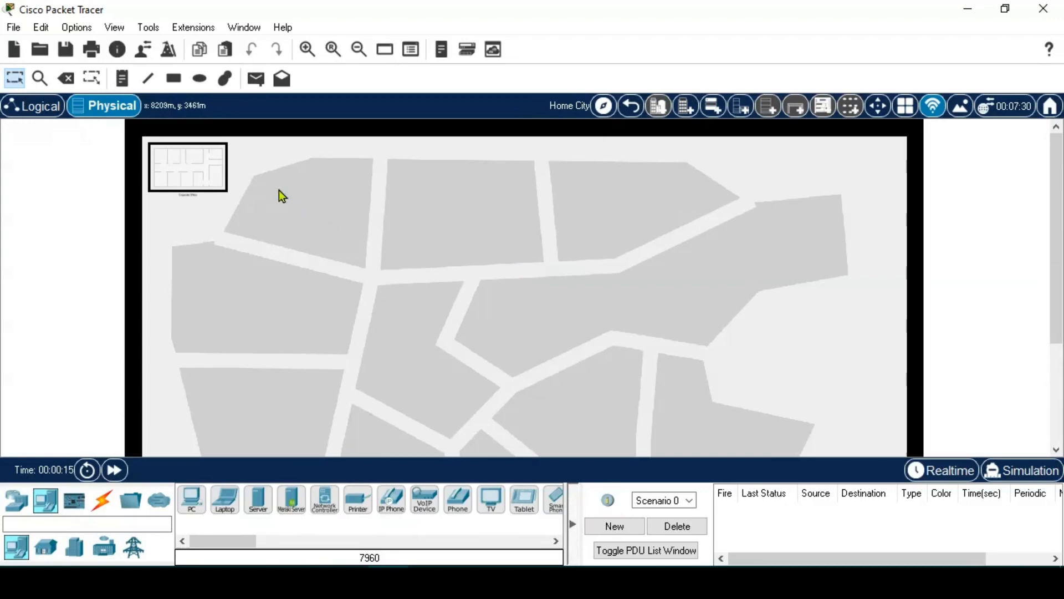
pyautogui.moveTo(180, 166); pyautogui.dragTo(490, 245)
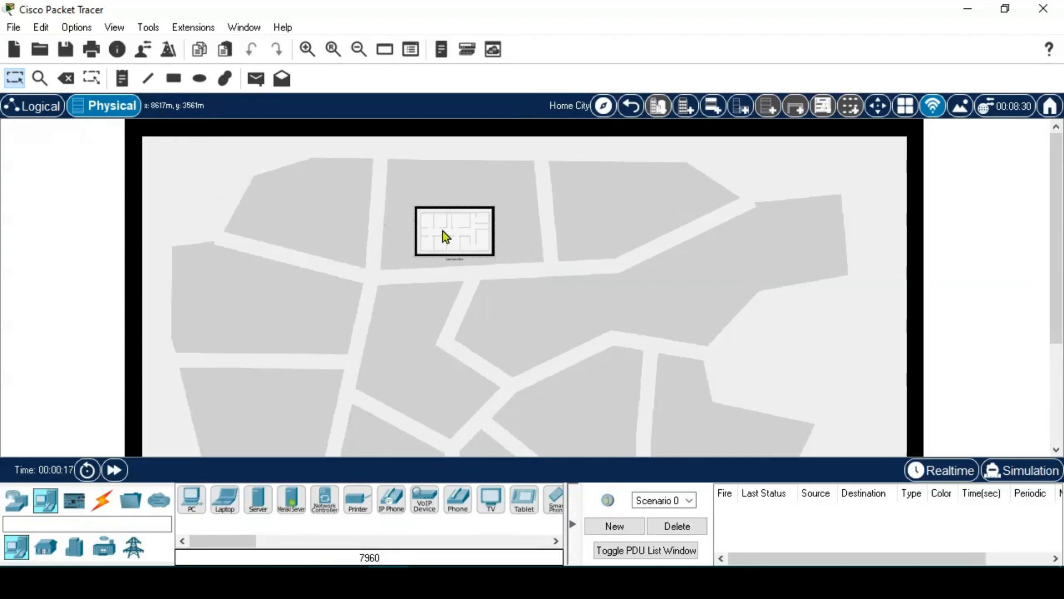
pyautogui.click(482, 252)
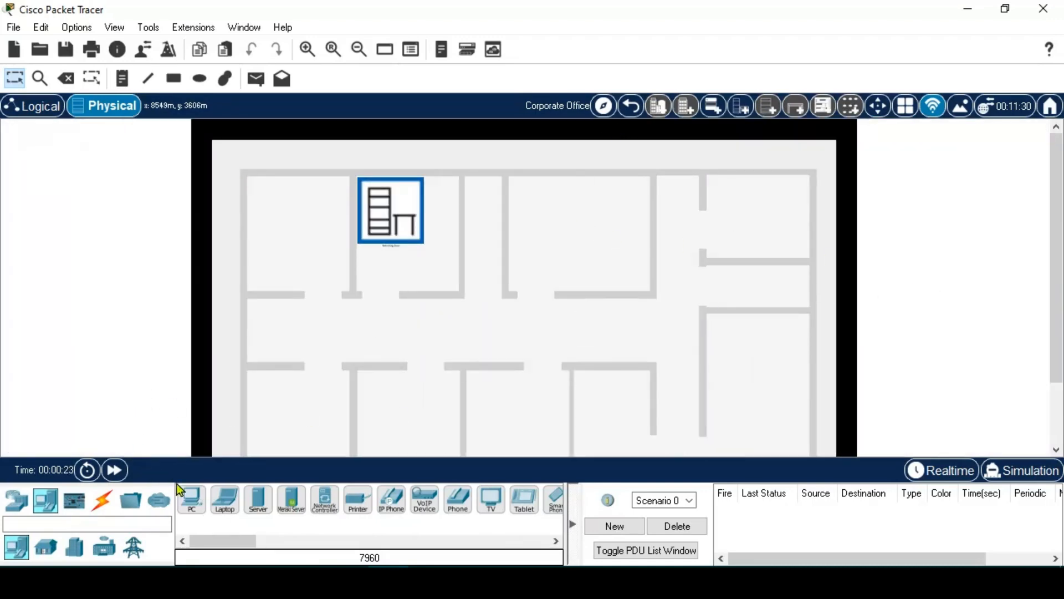
# - Place PCs in the lower-left and upper-right rooms, then show the cable types
pyautogui.scroll(-2, 444, 366)
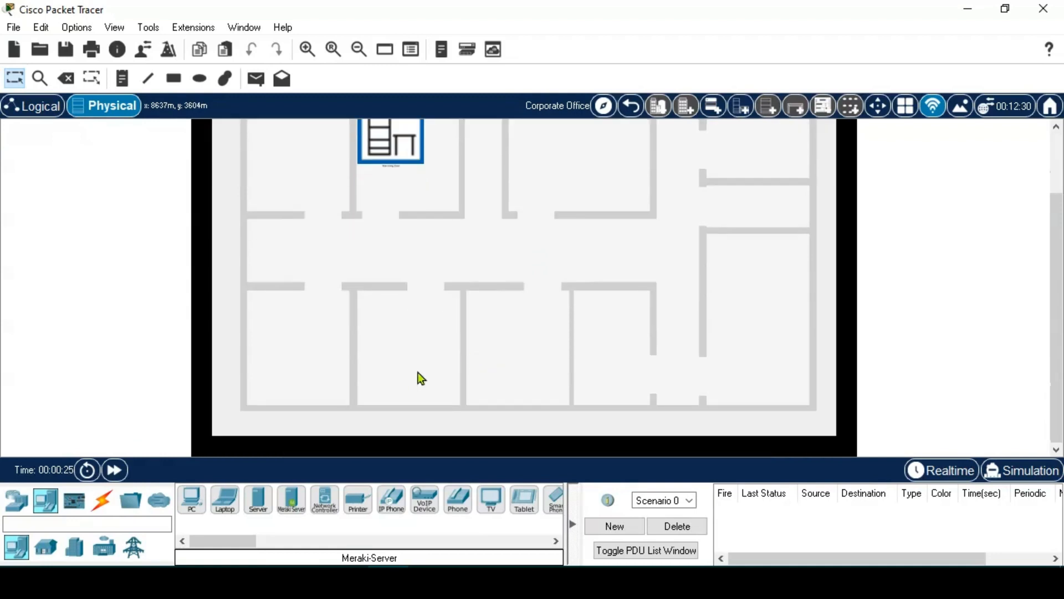
pyautogui.click(197, 499)
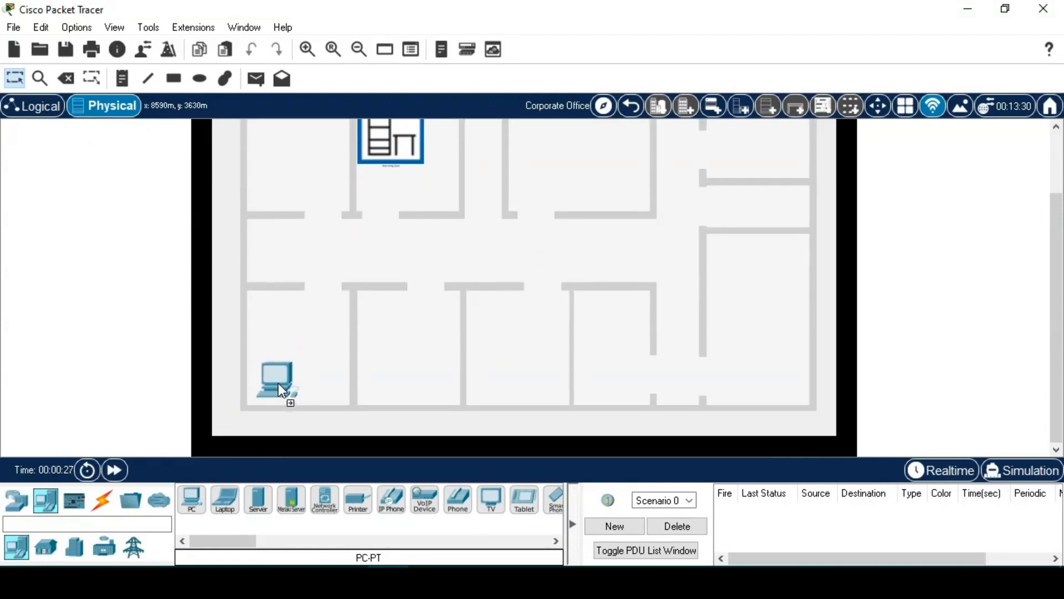
pyautogui.click(280, 383)
pyautogui.click(193, 501)
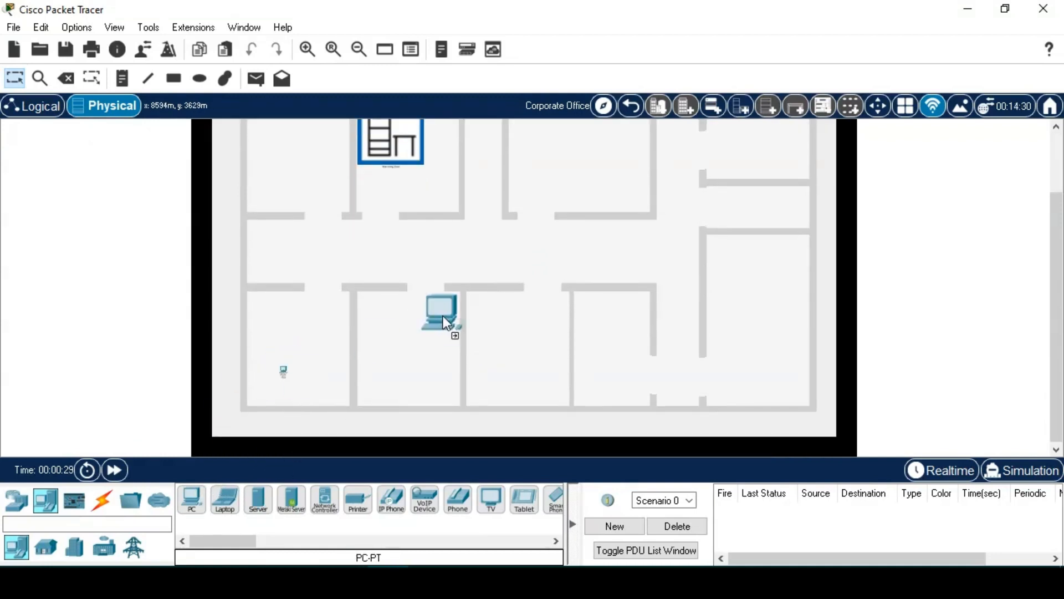
pyautogui.click(627, 145)
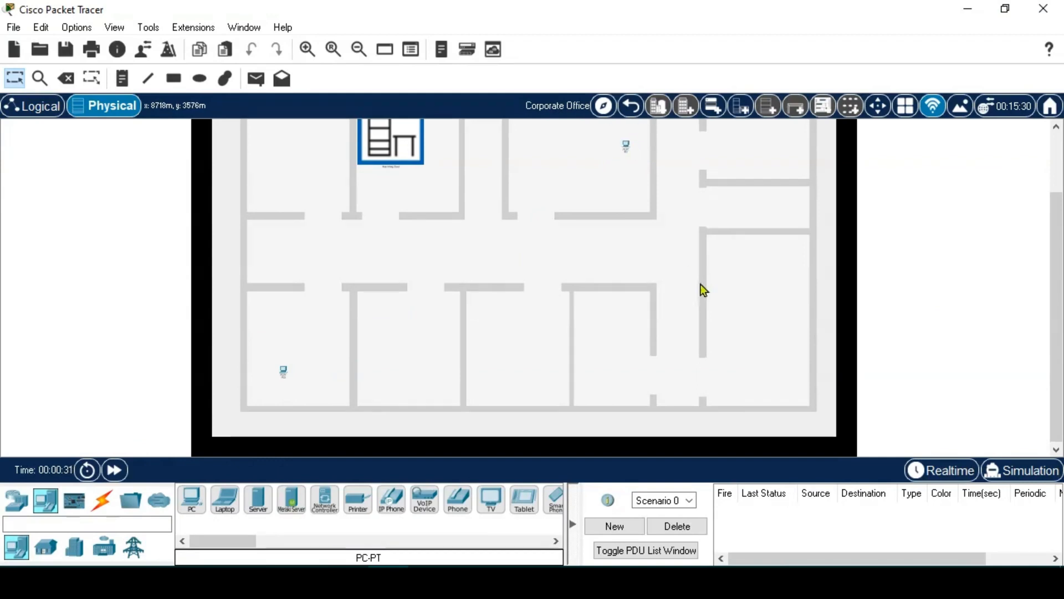
pyautogui.click(107, 503)
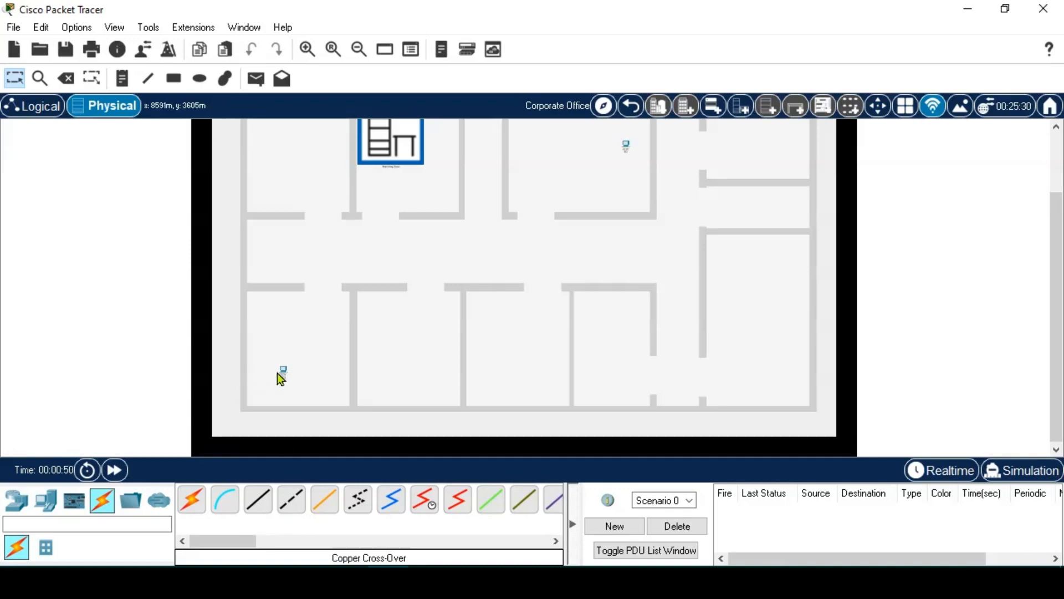
# - Run a copper cross-over cable between both PCs' FastEthernet0 ports
pyautogui.click(299, 506)
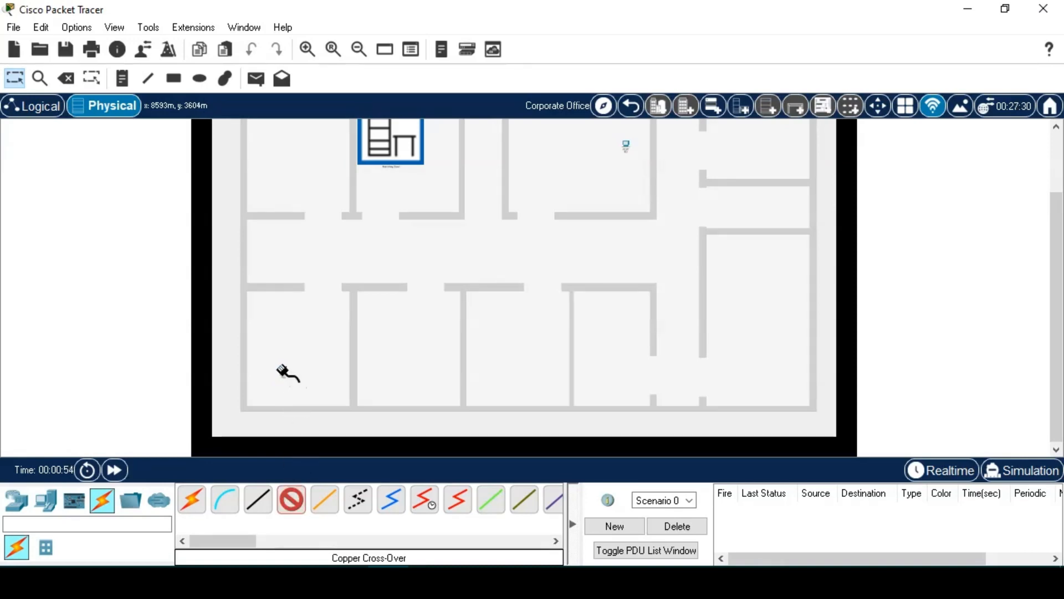
pyautogui.click(284, 371)
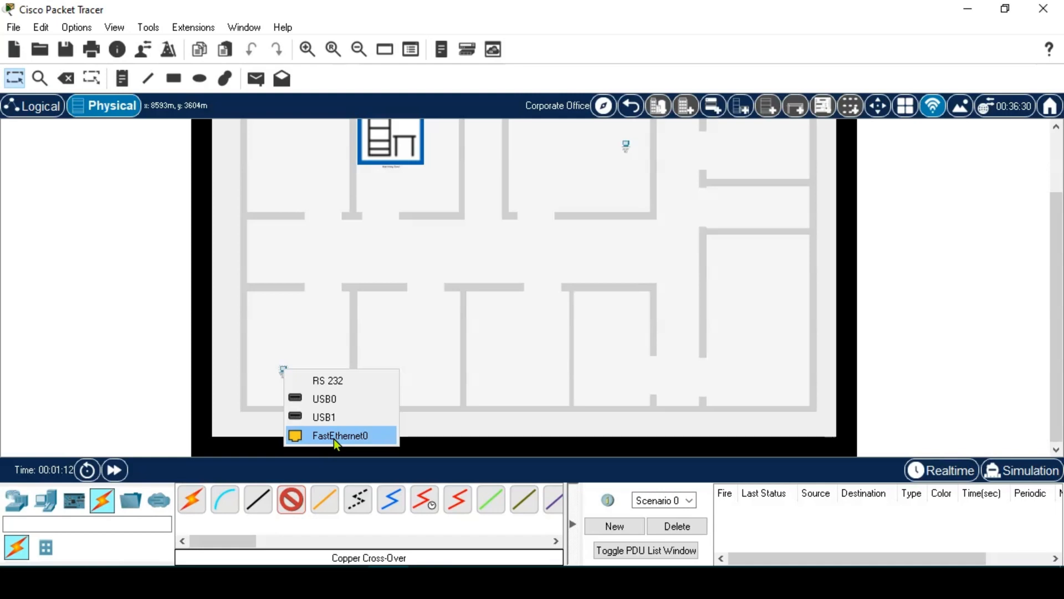
pyautogui.click(334, 436)
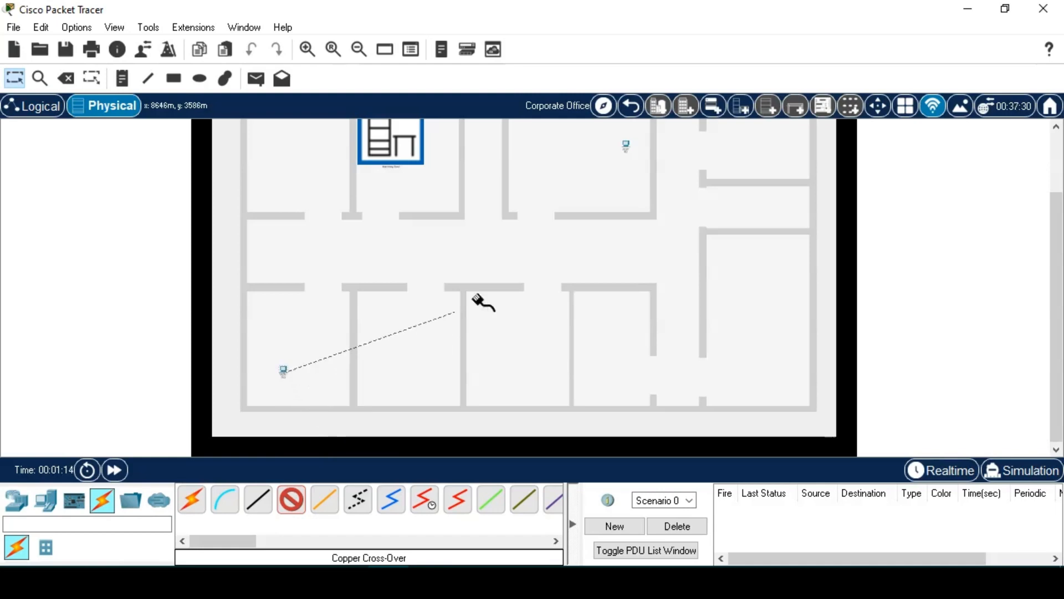
pyautogui.click(625, 146)
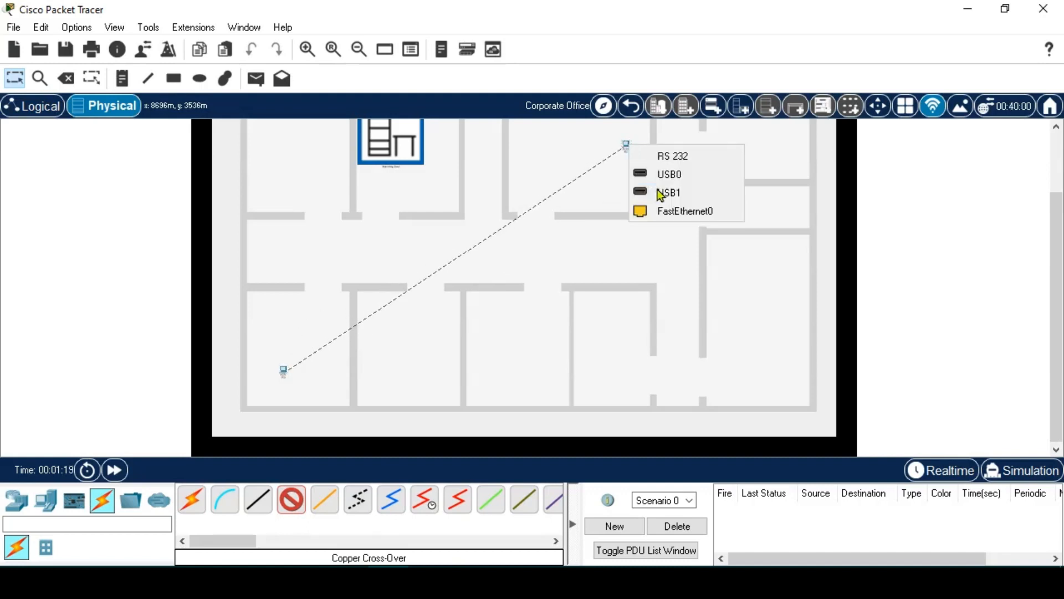
pyautogui.click(677, 213)
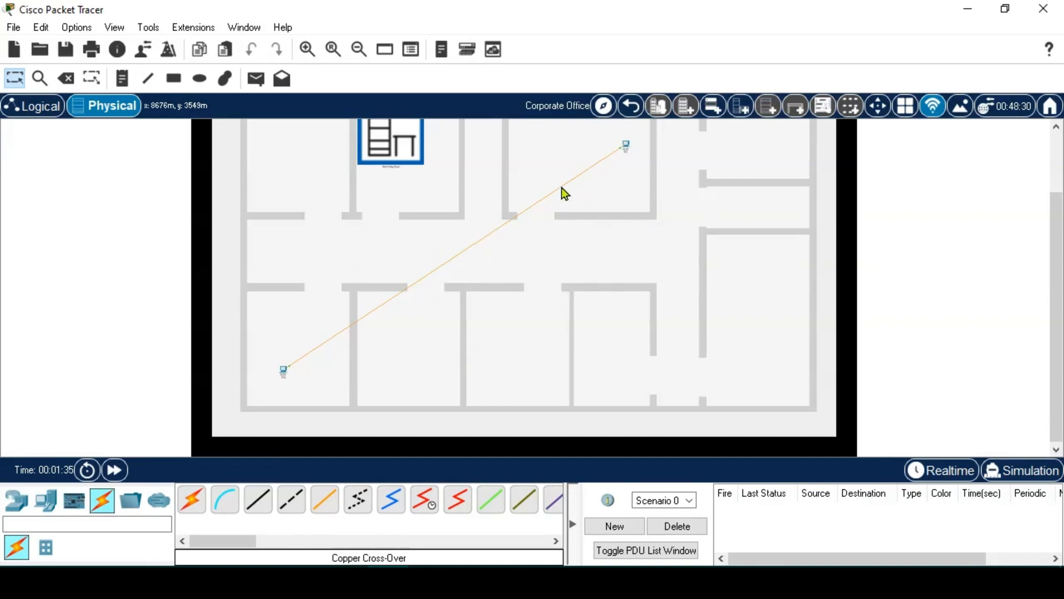
pyautogui.moveTo(561, 188)
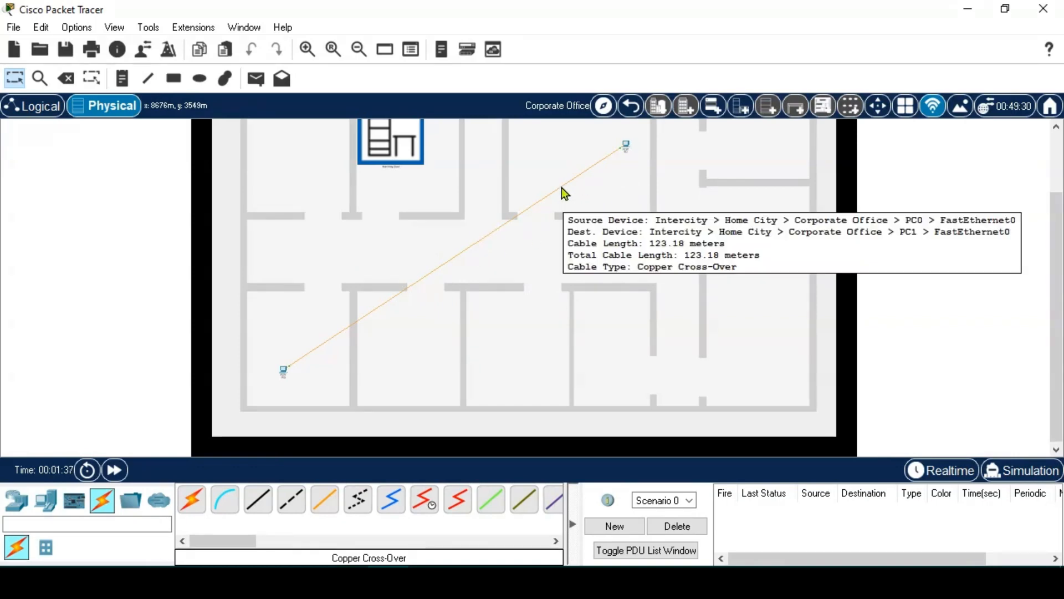
pyautogui.rightClick(561, 188)
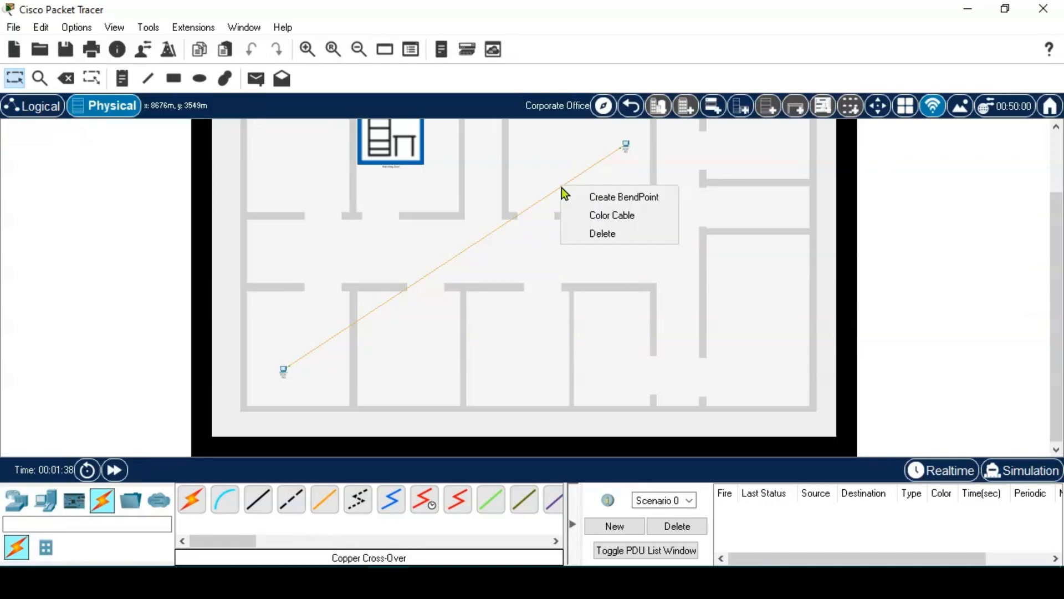
pyautogui.click(586, 201)
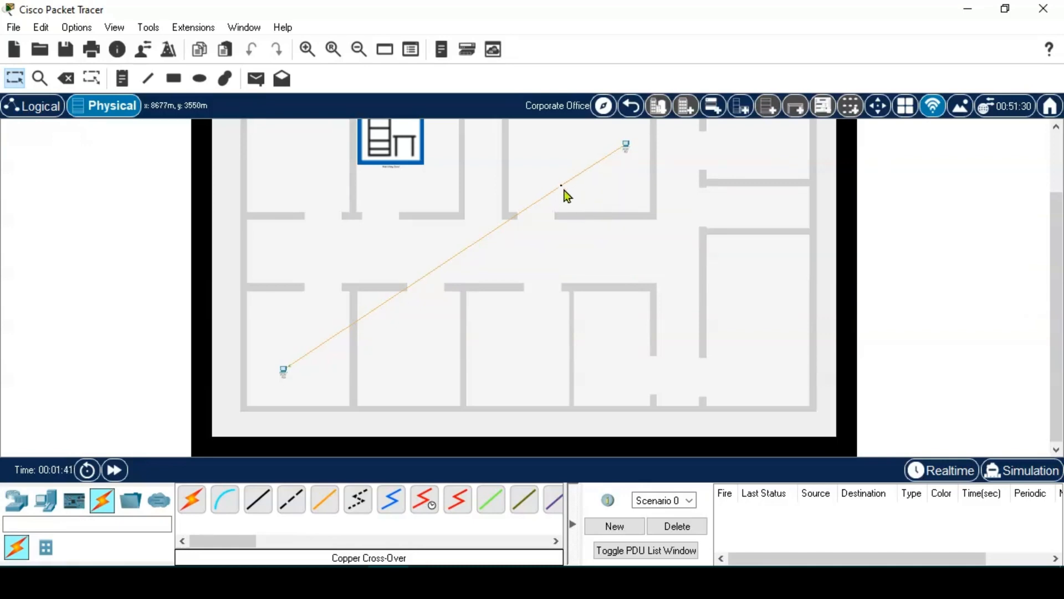
pyautogui.moveTo(560, 186); pyautogui.dragTo(628, 254)
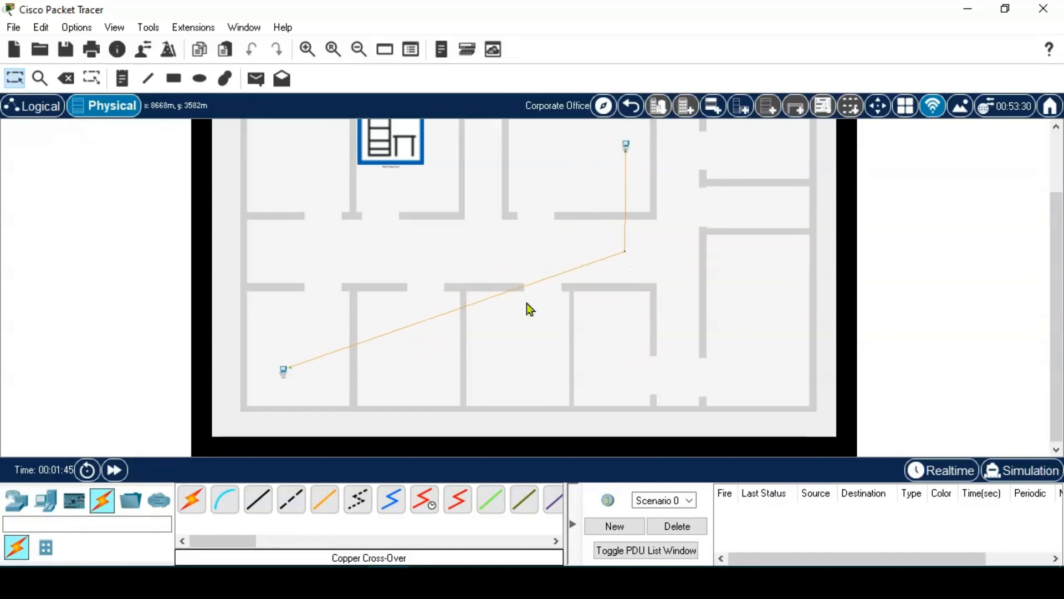
pyautogui.rightClick(357, 344)
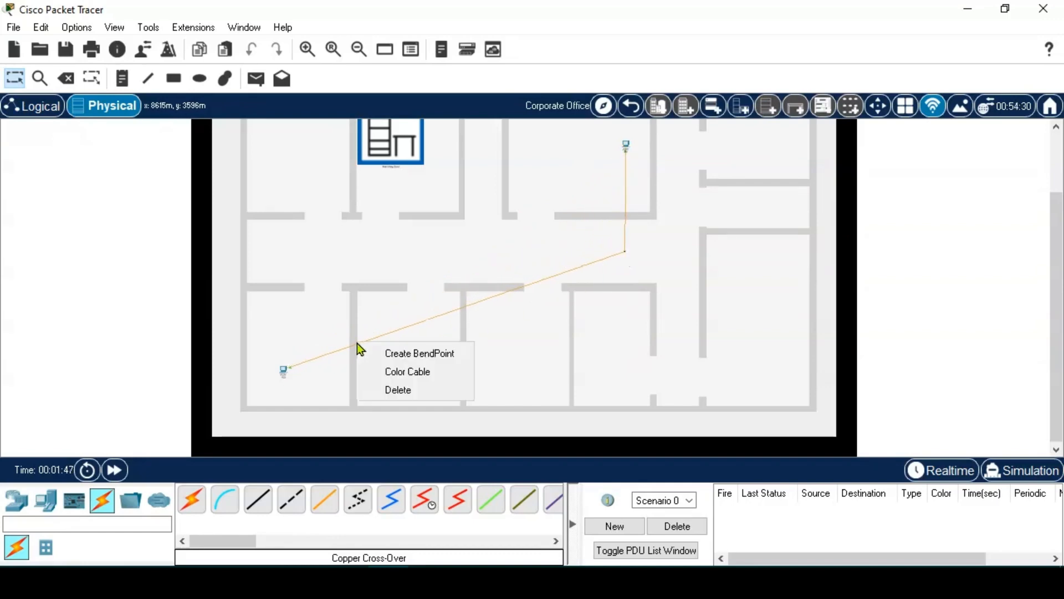
pyautogui.click(384, 352)
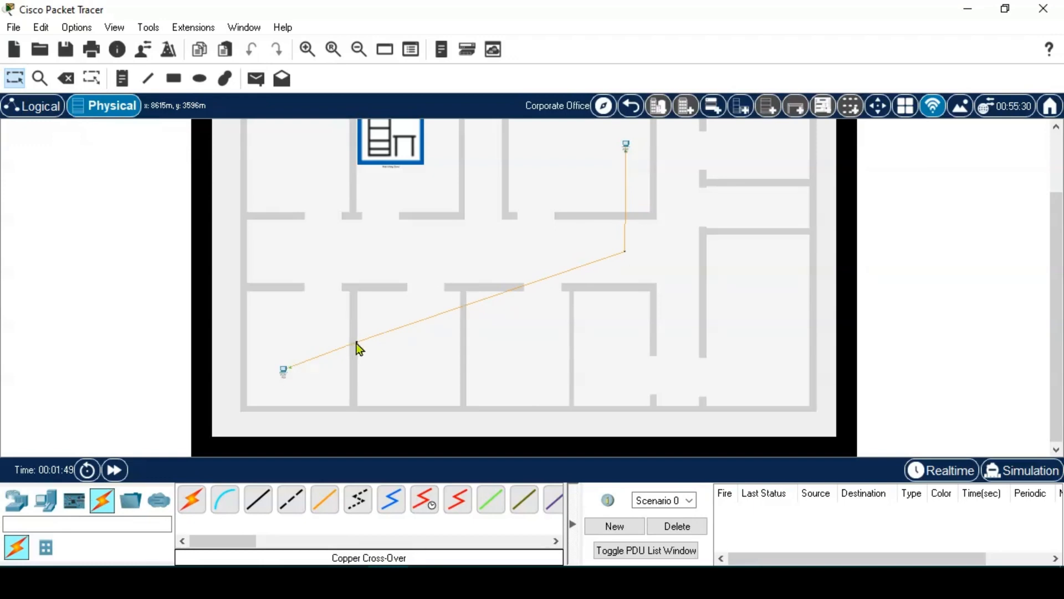
pyautogui.moveTo(356, 346); pyautogui.dragTo(282, 254)
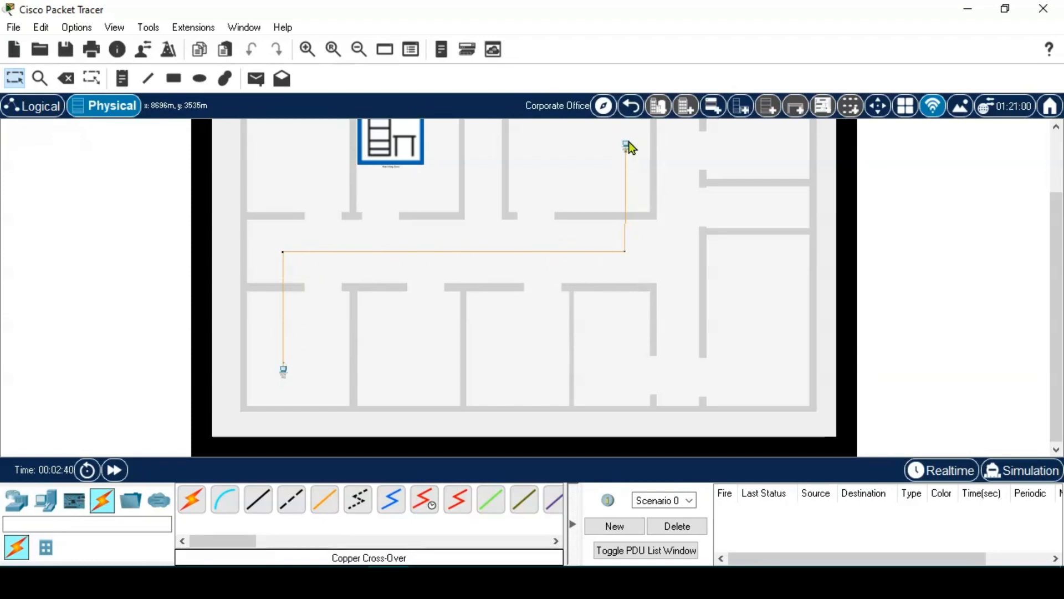
pyautogui.moveTo(628, 147)
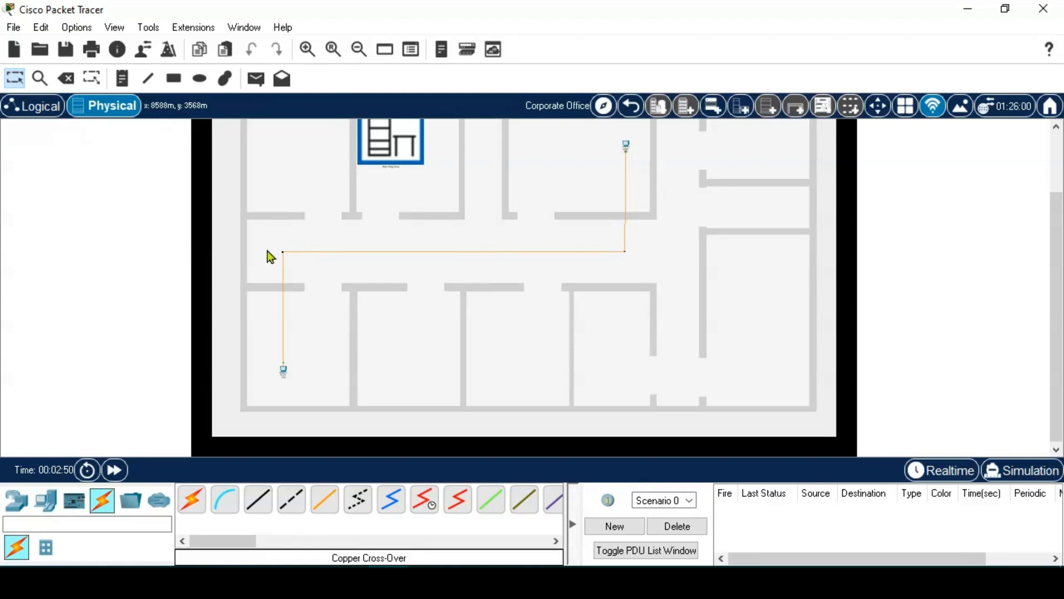
pyautogui.click(631, 105)
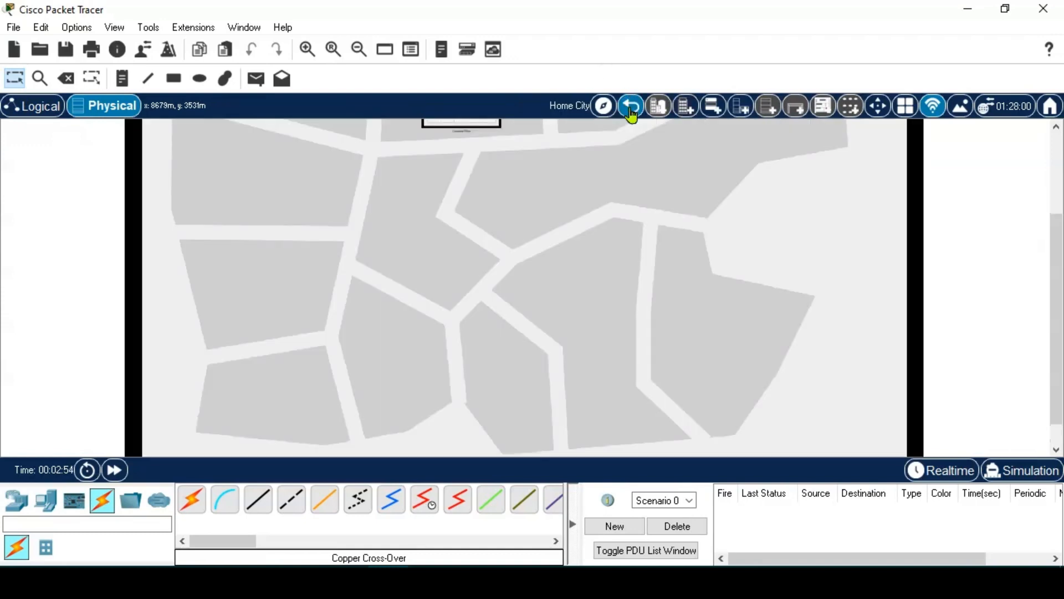
pyautogui.click(631, 107)
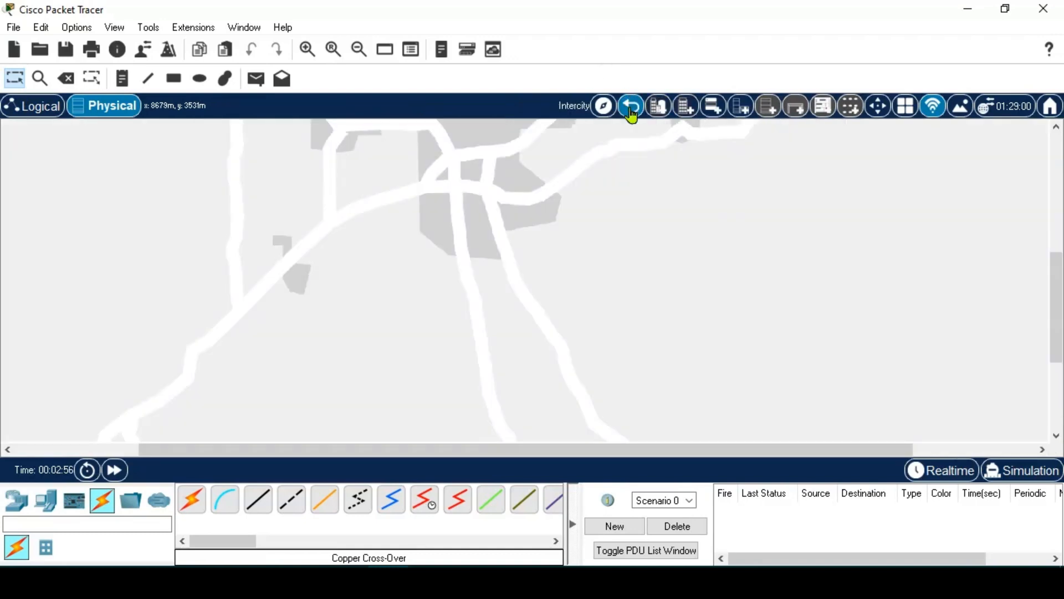
pyautogui.click(458, 151)
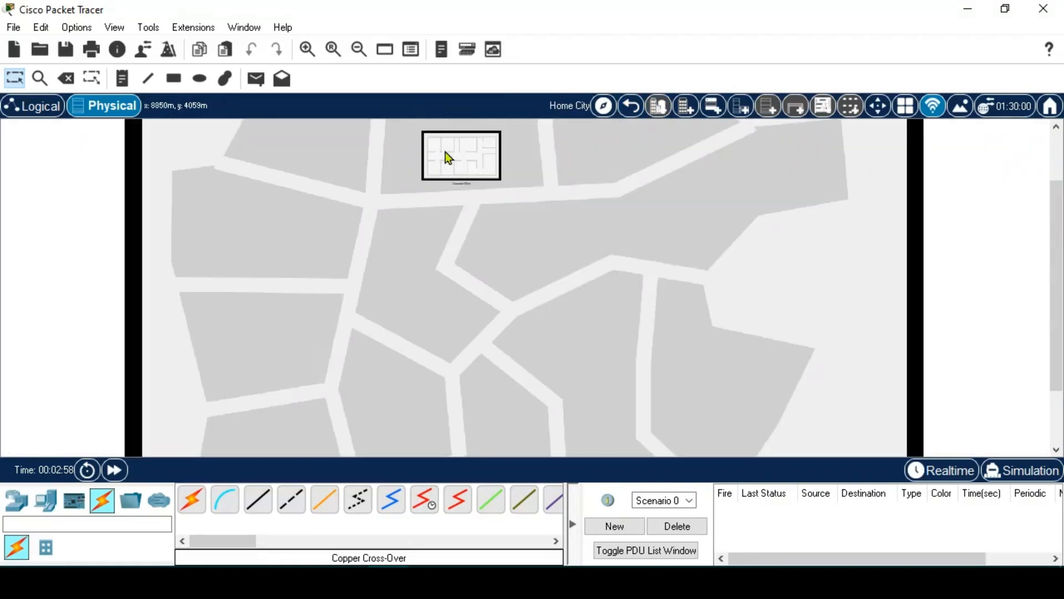
pyautogui.click(467, 158)
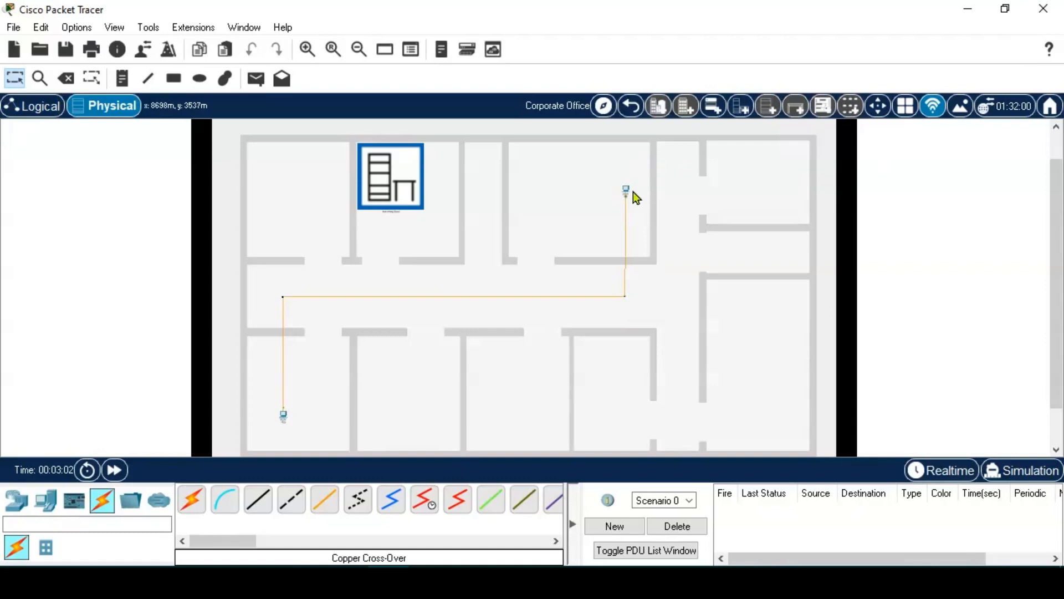
# - In the Logical view, drag PC0 and PC1 close together near the middle
pyautogui.click(36, 112)
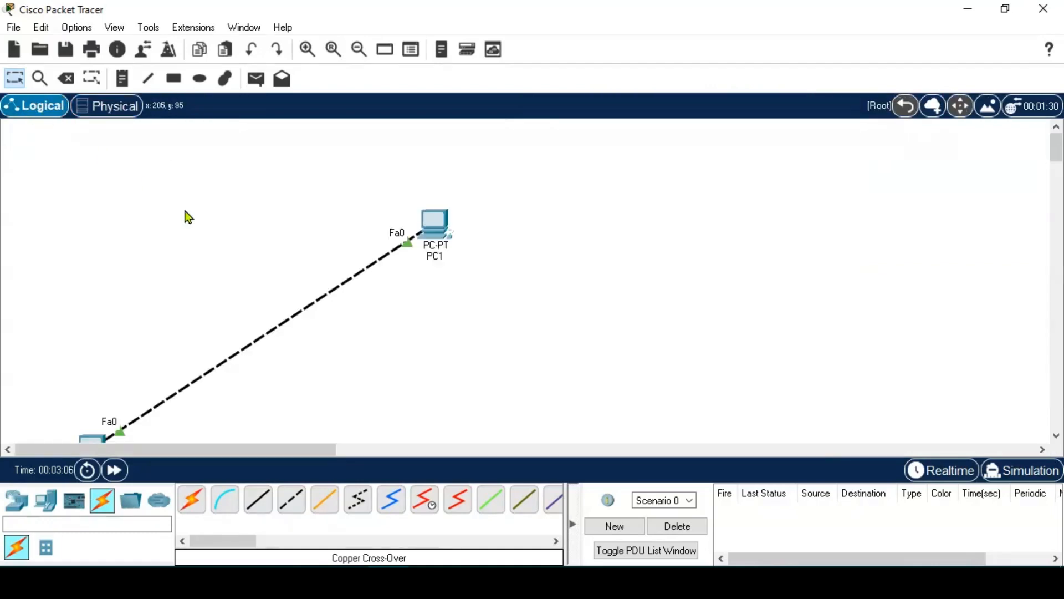
pyautogui.moveTo(91, 438); pyautogui.dragTo(197, 293)
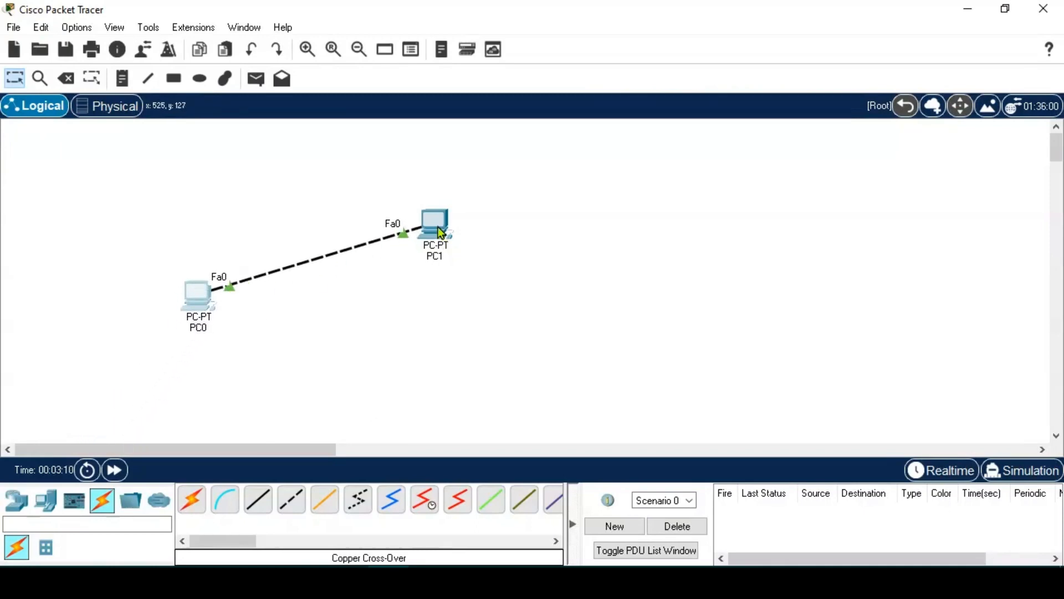
pyautogui.moveTo(438, 228); pyautogui.dragTo(403, 267)
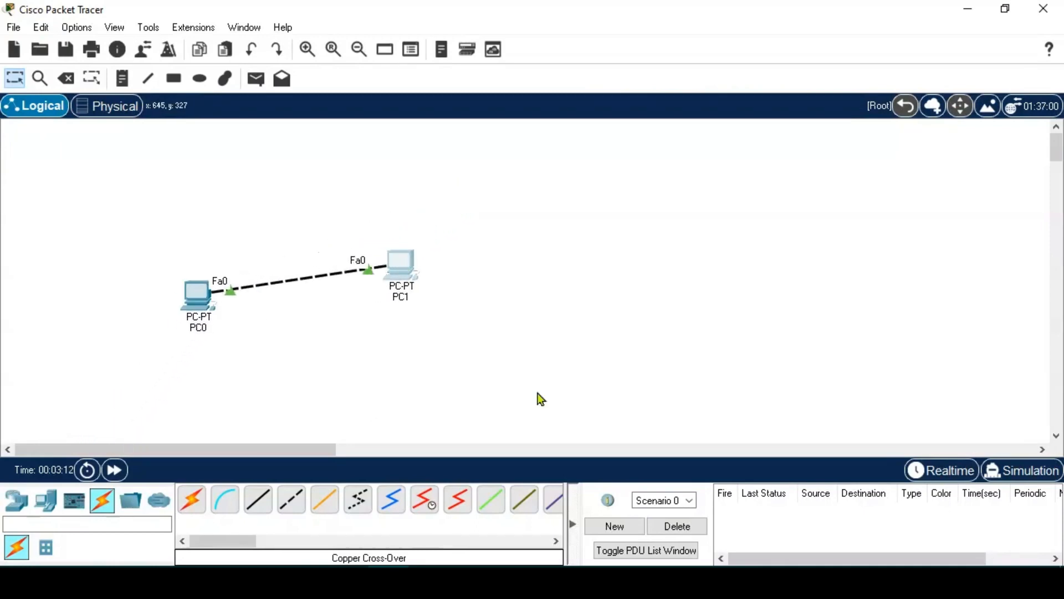
pyautogui.click(103, 109)
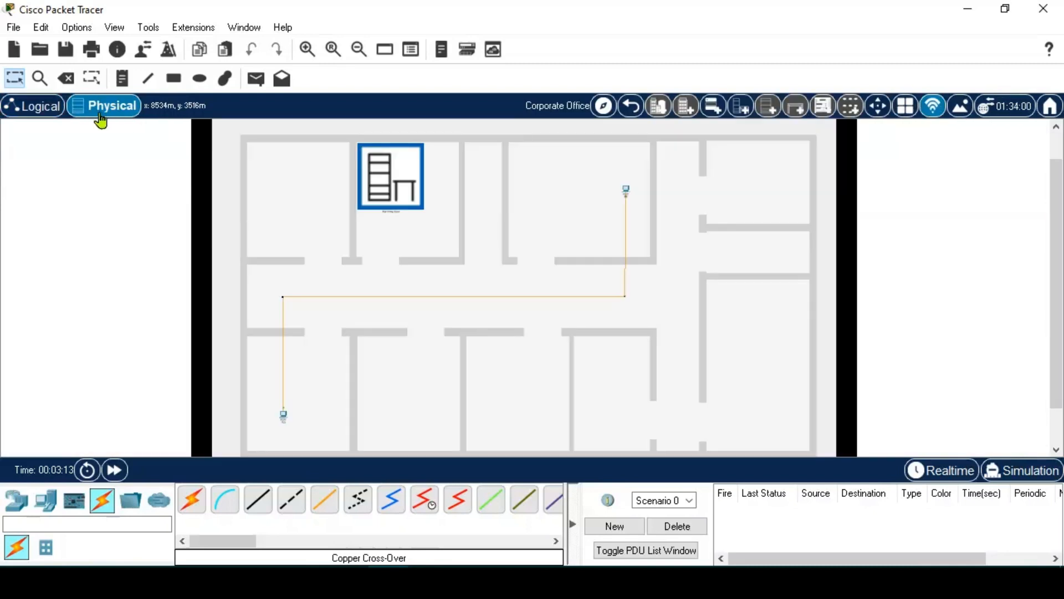
pyautogui.click(48, 110)
pyautogui.moveTo(398, 274); pyautogui.dragTo(455, 275)
pyautogui.moveTo(200, 297); pyautogui.dragTo(274, 288)
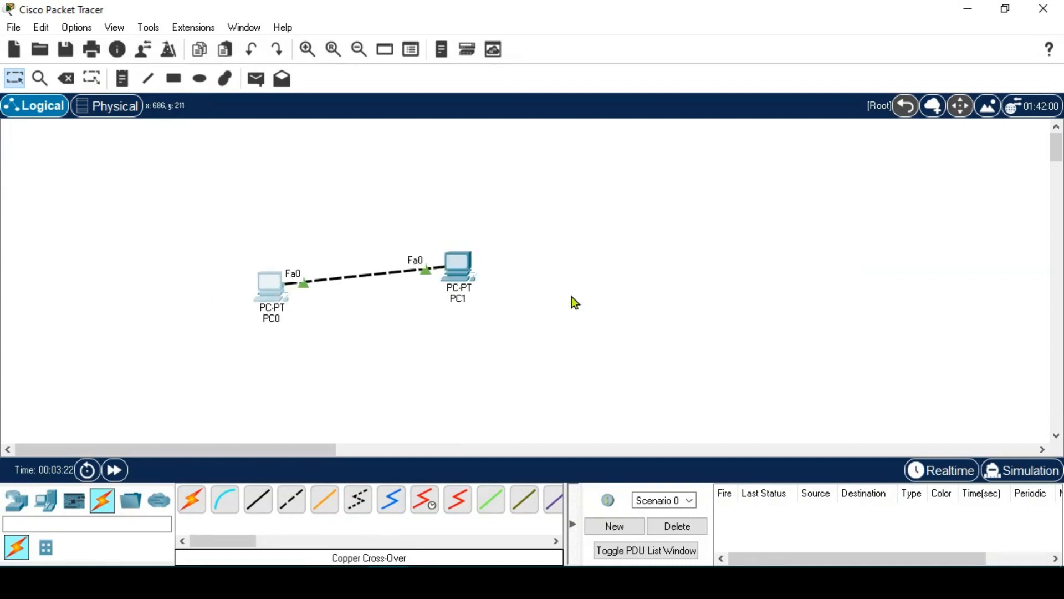
# - Adjust zoom and scrollbars so both PCs are centred in the workspace
pyautogui.scroll(-7, 571, 298)
pyautogui.scroll(2, 571, 297)
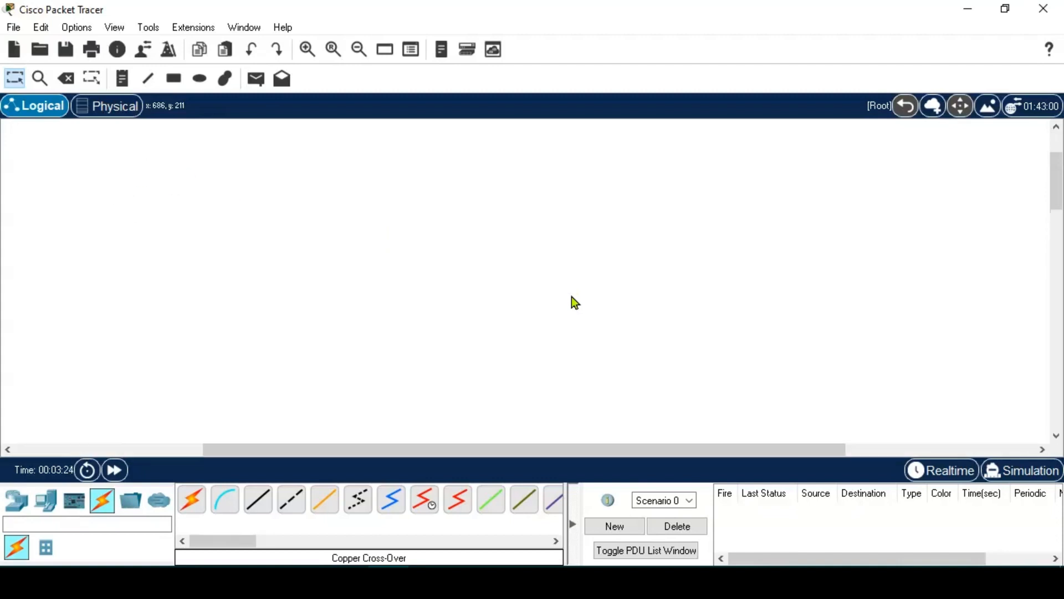
pyautogui.moveTo(520, 447); pyautogui.dragTo(271, 439)
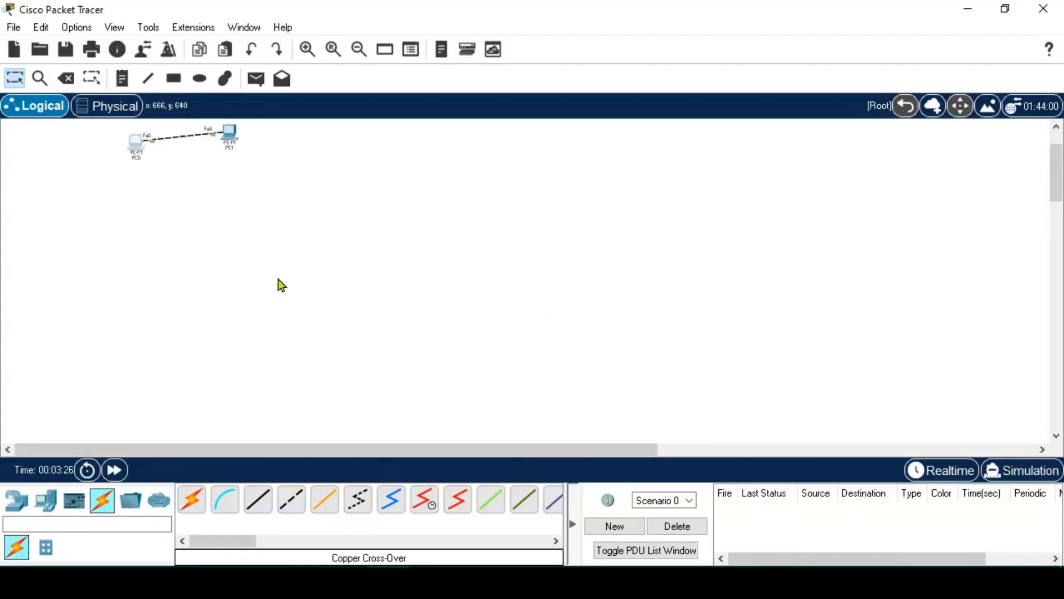
pyautogui.scroll(2, 273, 279)
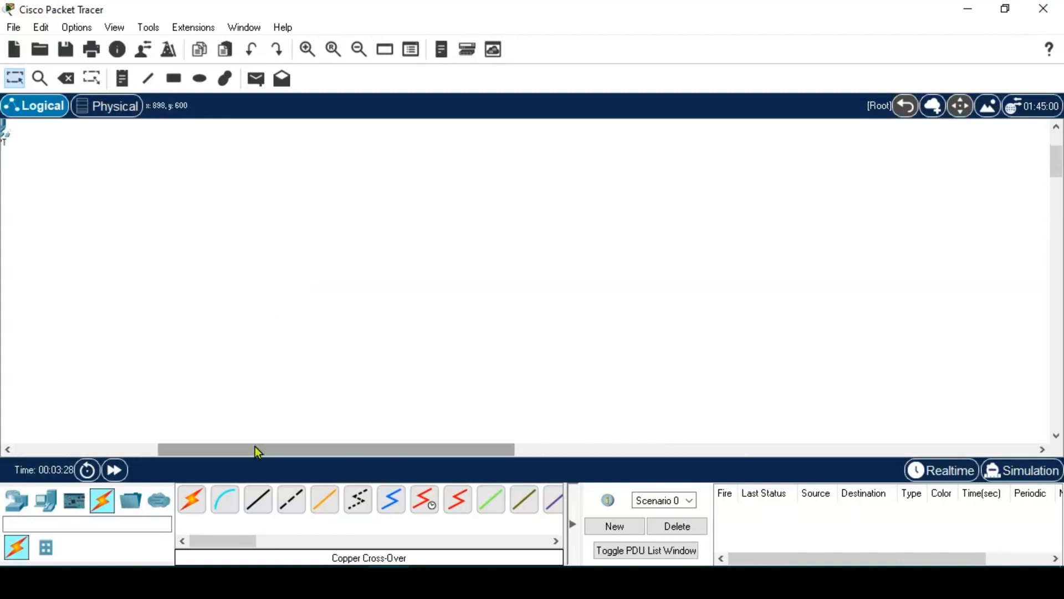
pyautogui.moveTo(255, 446); pyautogui.dragTo(99, 430)
pyautogui.scroll(2, 192, 257)
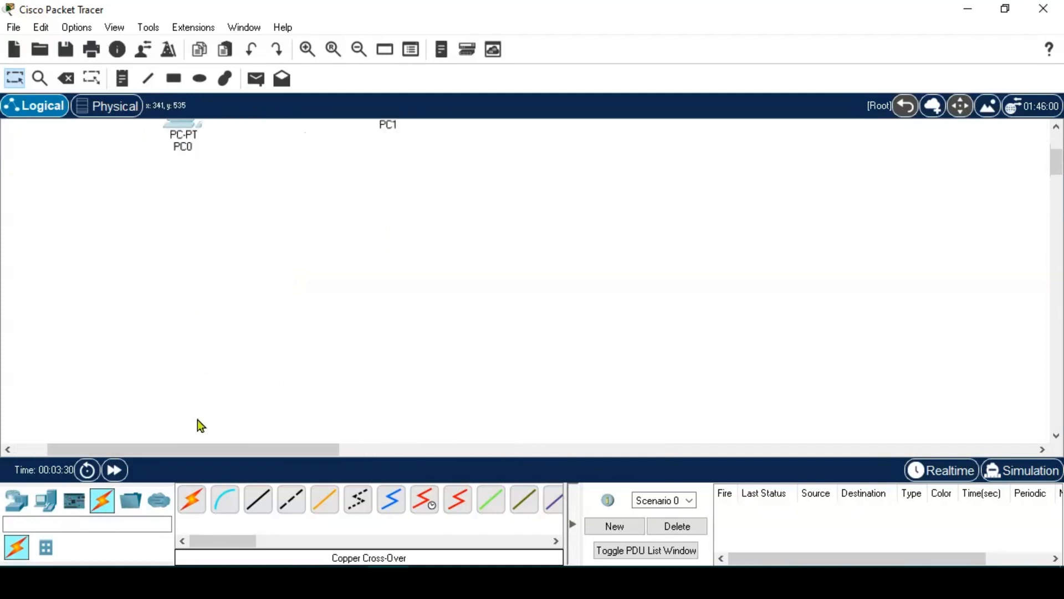
pyautogui.scroll(3, 222, 370)
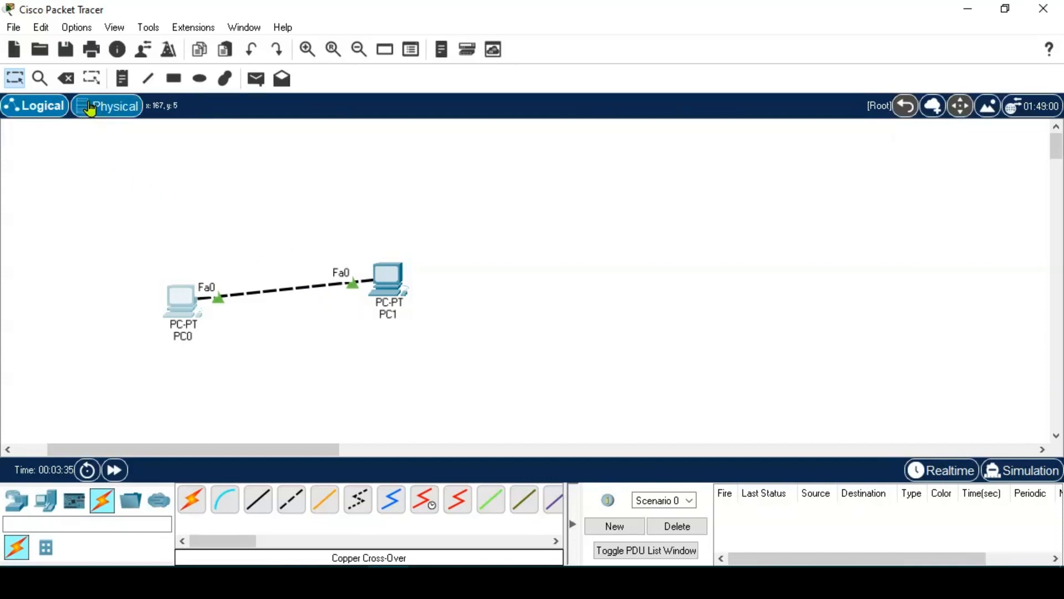
# - Look at the Main Wiring Closet floor plan, then drag PC1 right and PC0 up-right on the logical topology
pyautogui.click(105, 105)
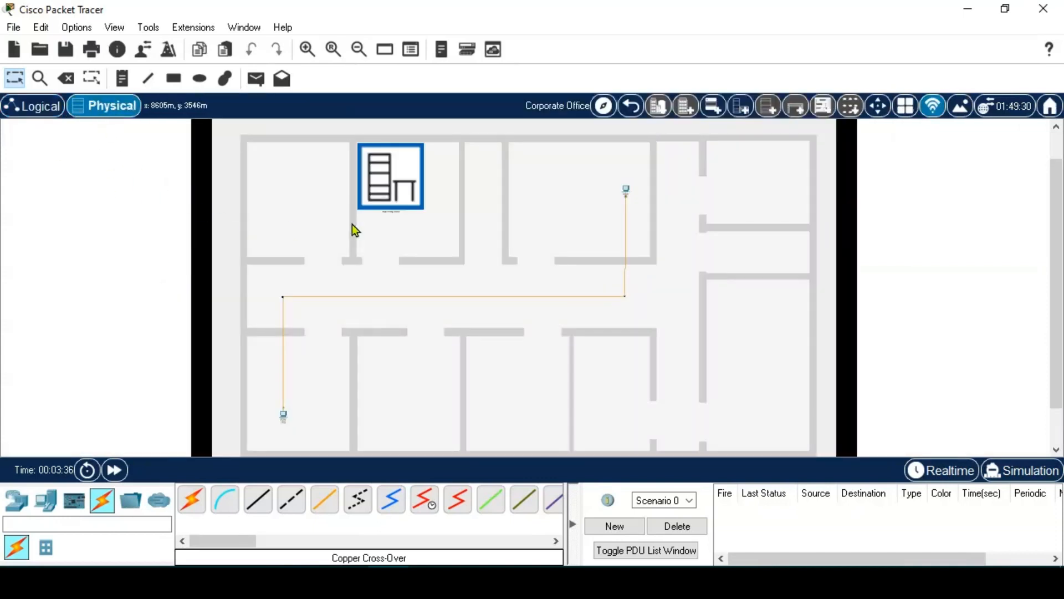
pyautogui.click(408, 192)
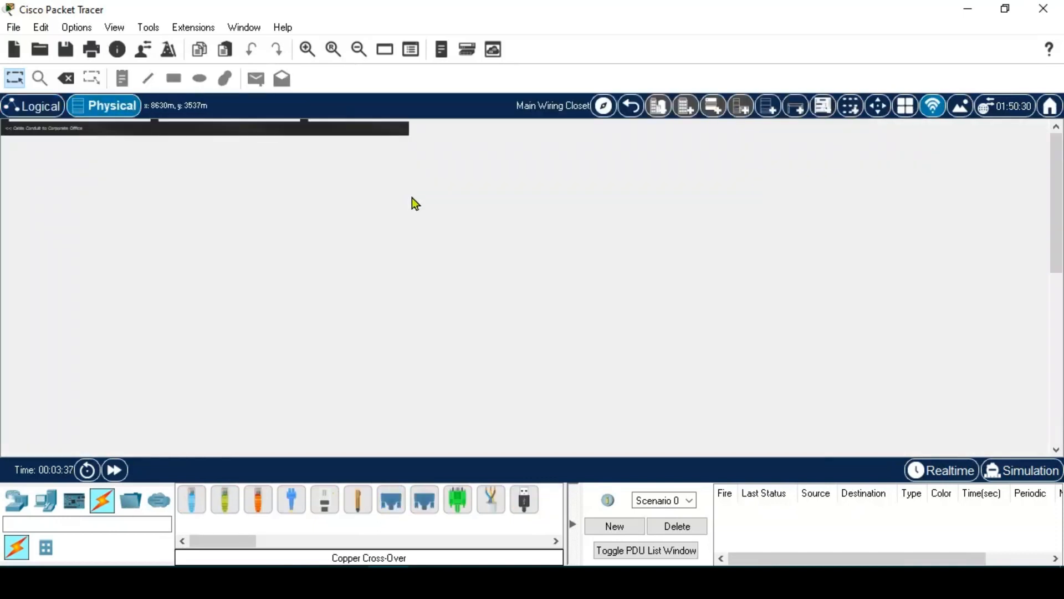
pyautogui.click(35, 109)
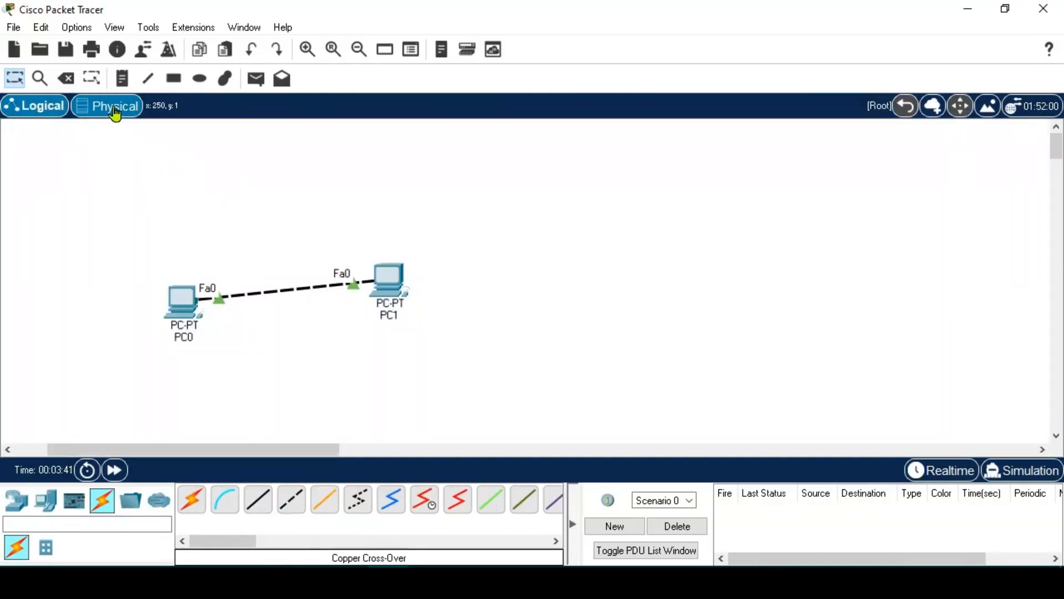
pyautogui.moveTo(394, 281); pyautogui.dragTo(549, 278)
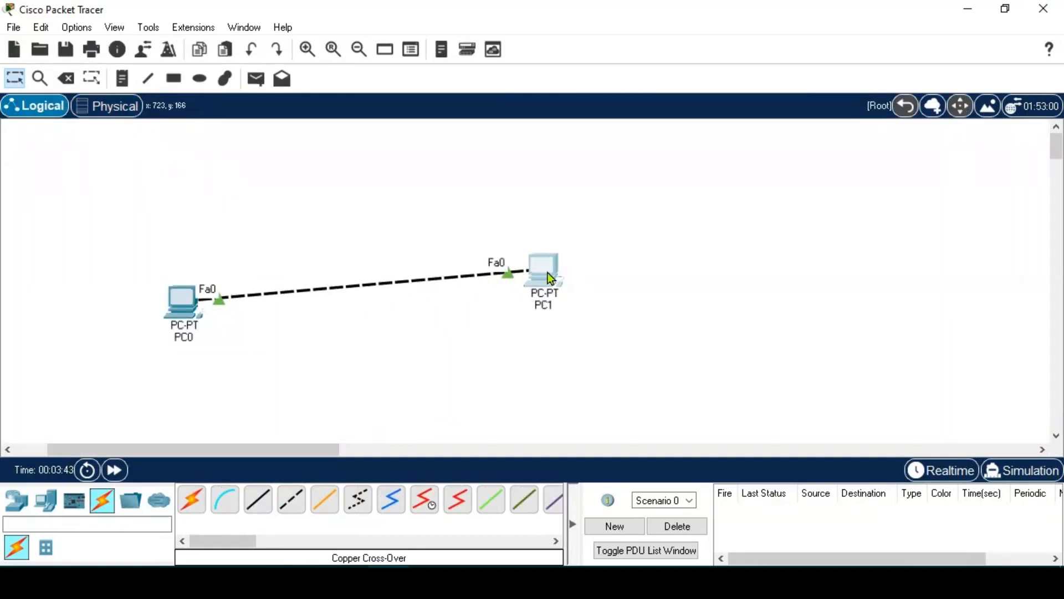
pyautogui.moveTo(188, 298); pyautogui.dragTo(248, 262)
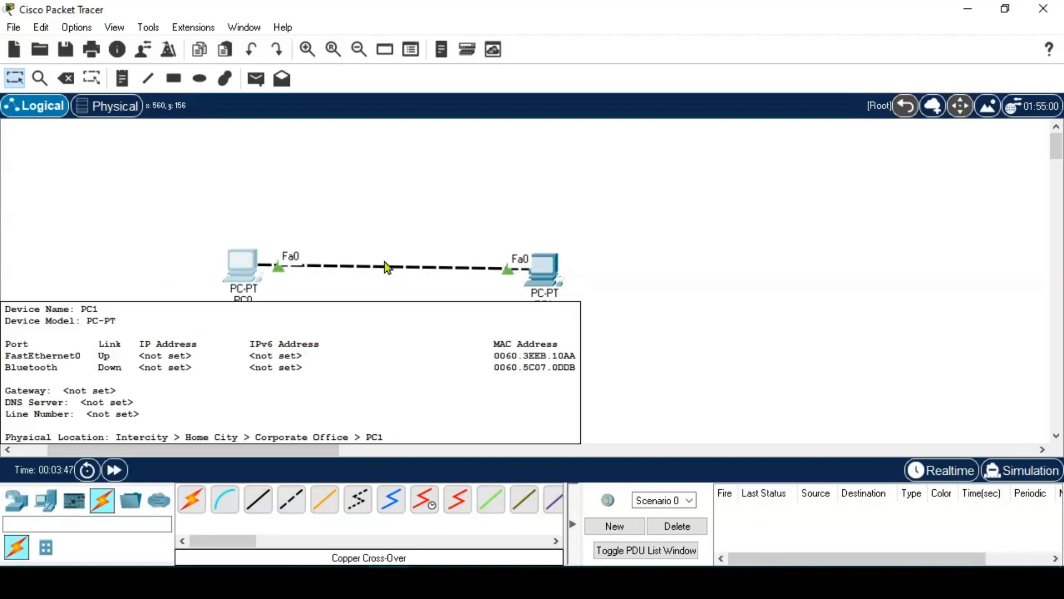
# - Check the Corporate Office floor plan in Physical view and return to the Logical view
pyautogui.click(108, 113)
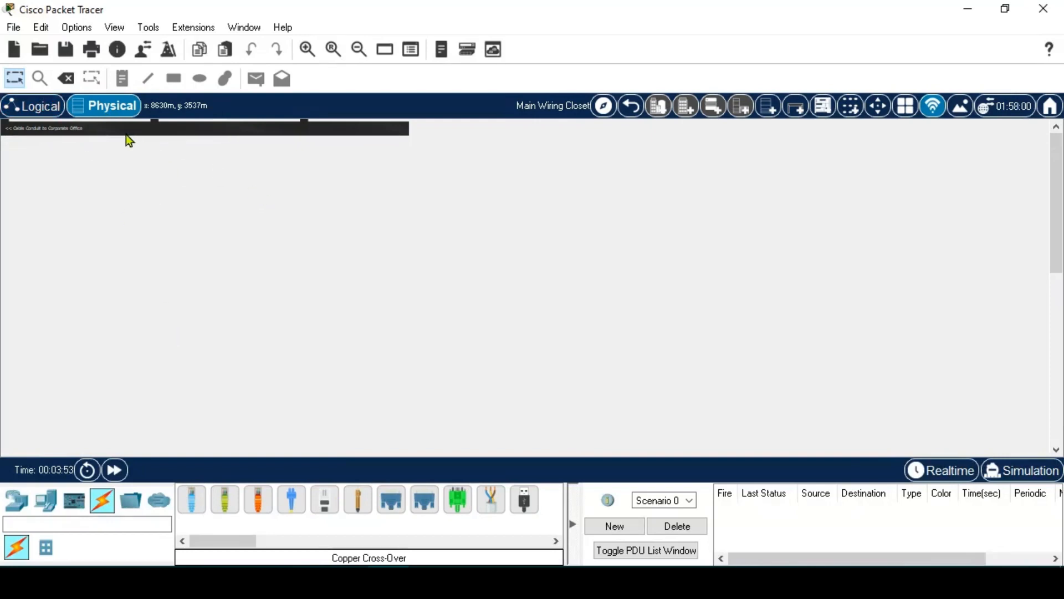
pyautogui.click(635, 109)
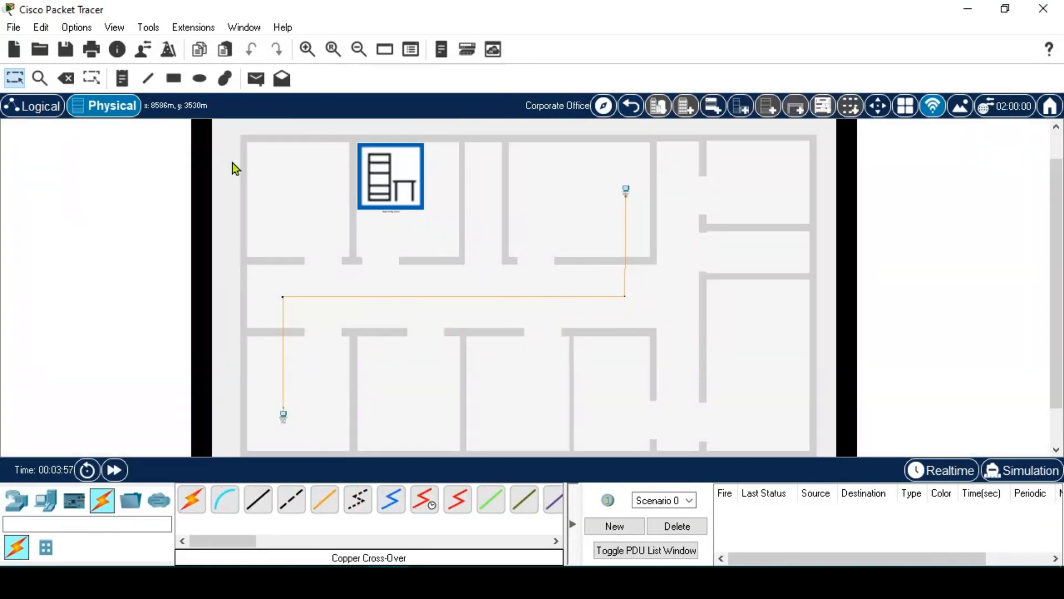
pyautogui.click(47, 108)
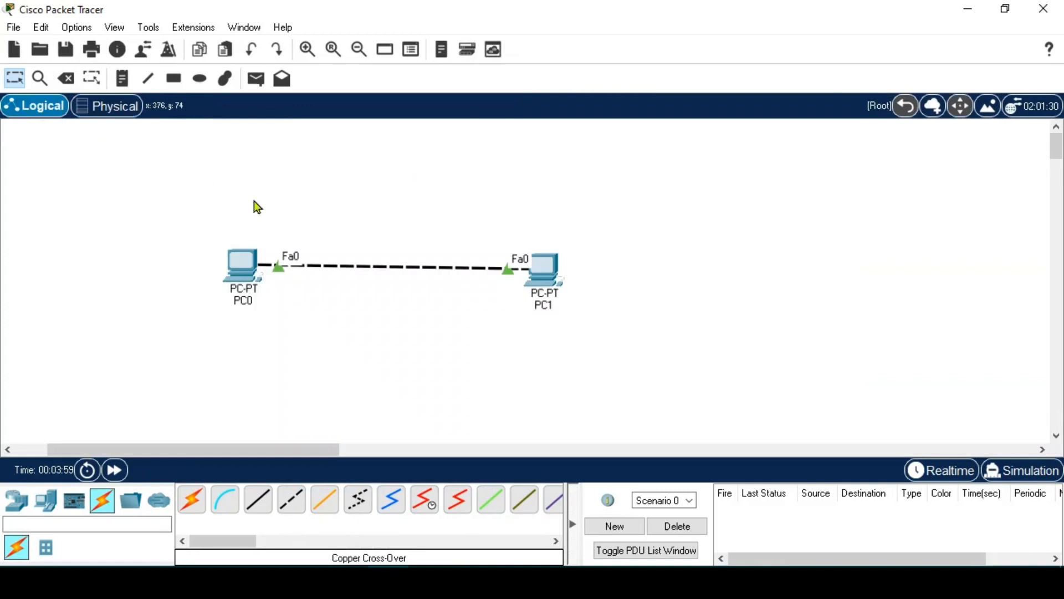
# - Open PC0's device window and look over its Physical tab
pyautogui.click(240, 268)
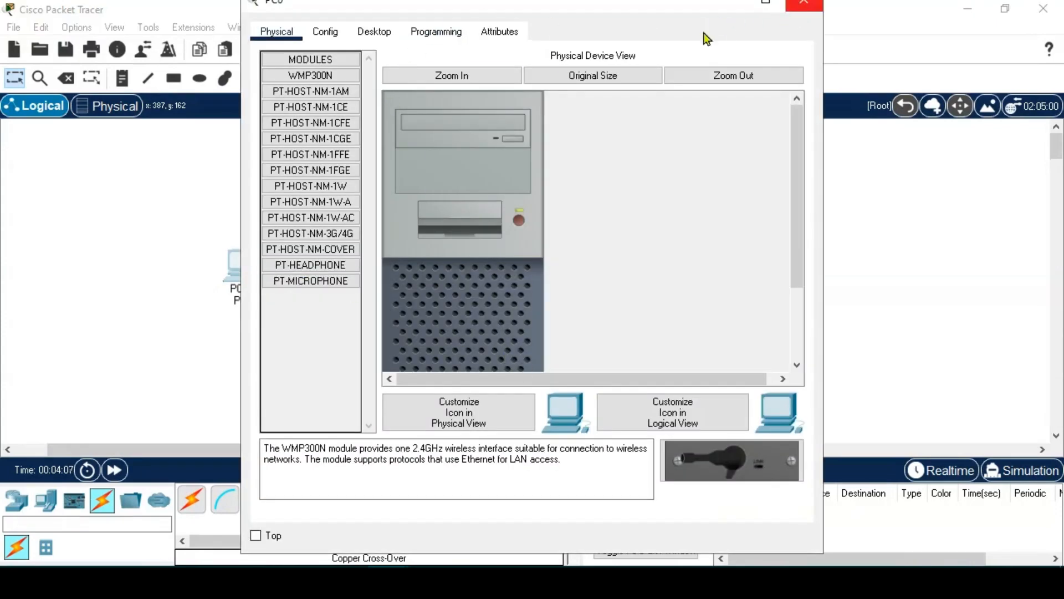
pyautogui.click(324, 33)
pyautogui.scroll(-3, 557, 295)
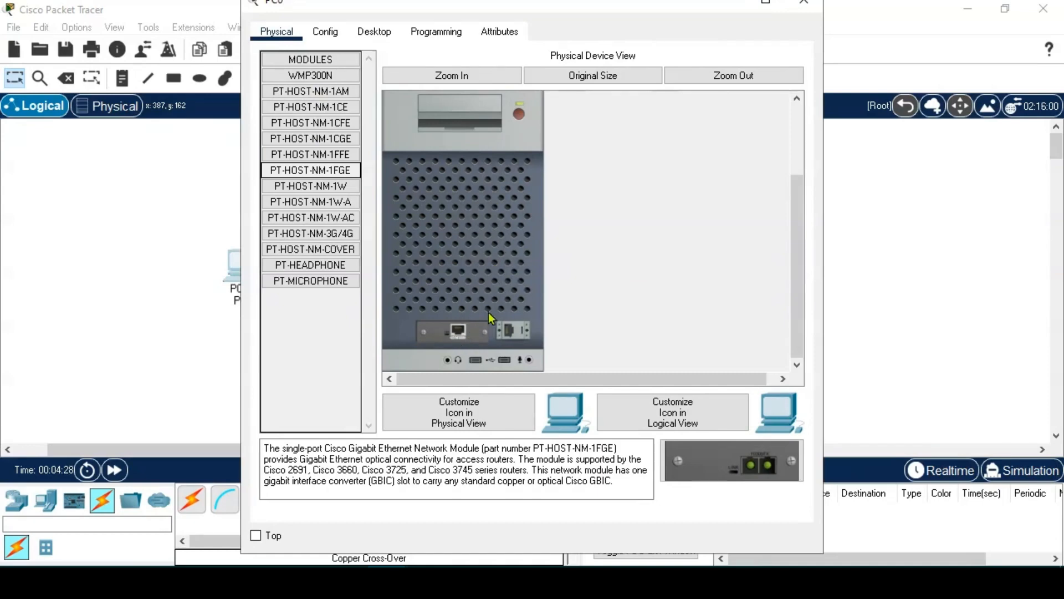
# - Try the WMP300N wireless module in PC0's slot, restore the Ethernet module, and view Global Settings
pyautogui.moveTo(460, 334)
pyautogui.mouseDown()
pyautogui.moveTo(426, 349)
pyautogui.moveTo(311, 345)
pyautogui.moveTo(460, 331)
pyautogui.mouseUp()
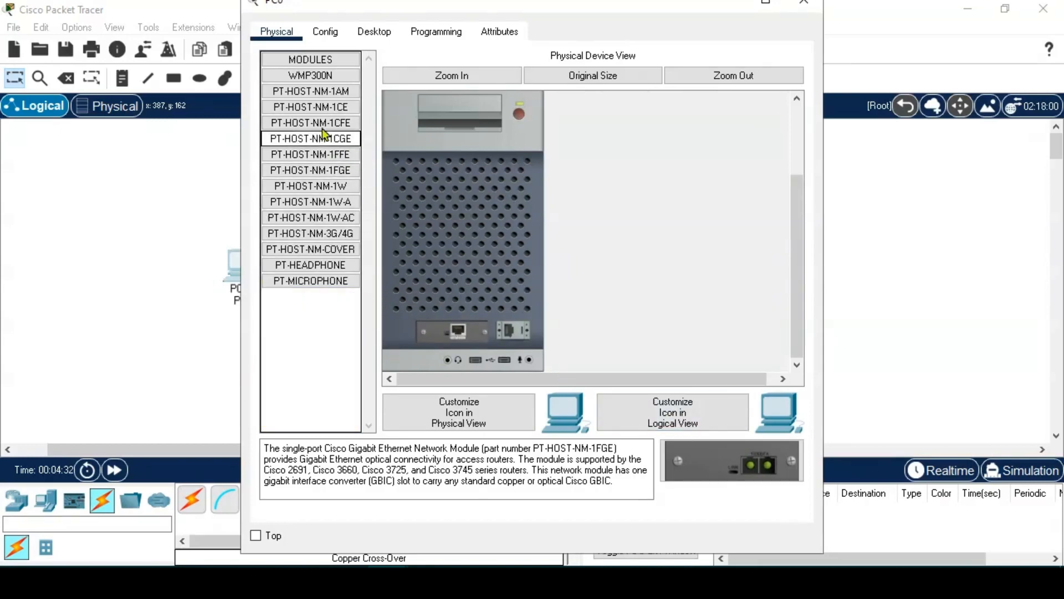
pyautogui.click(312, 76)
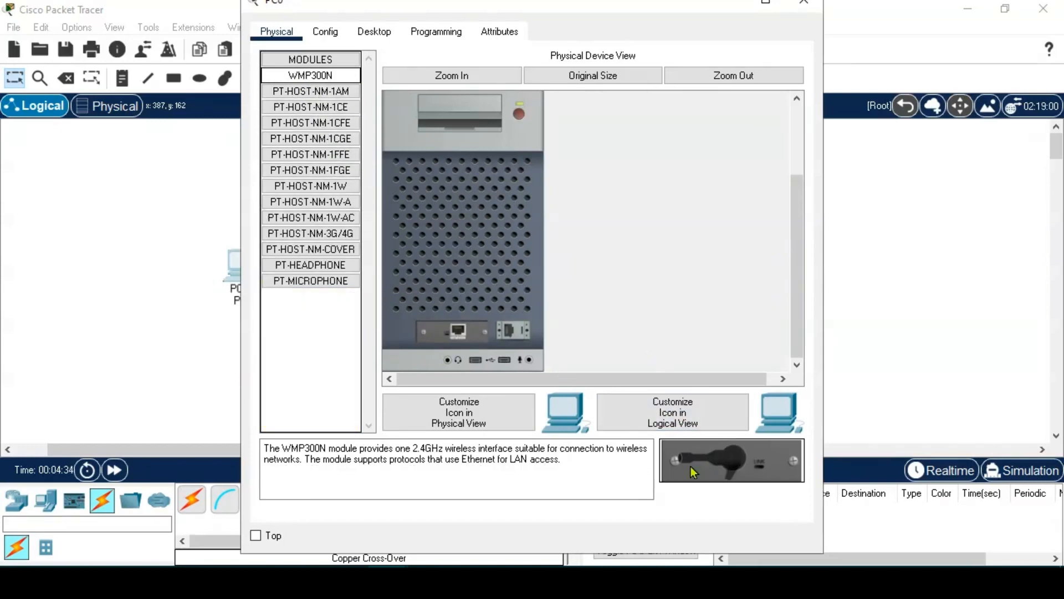
pyautogui.moveTo(704, 460); pyautogui.dragTo(456, 337)
pyautogui.moveTo(720, 467); pyautogui.dragTo(457, 337)
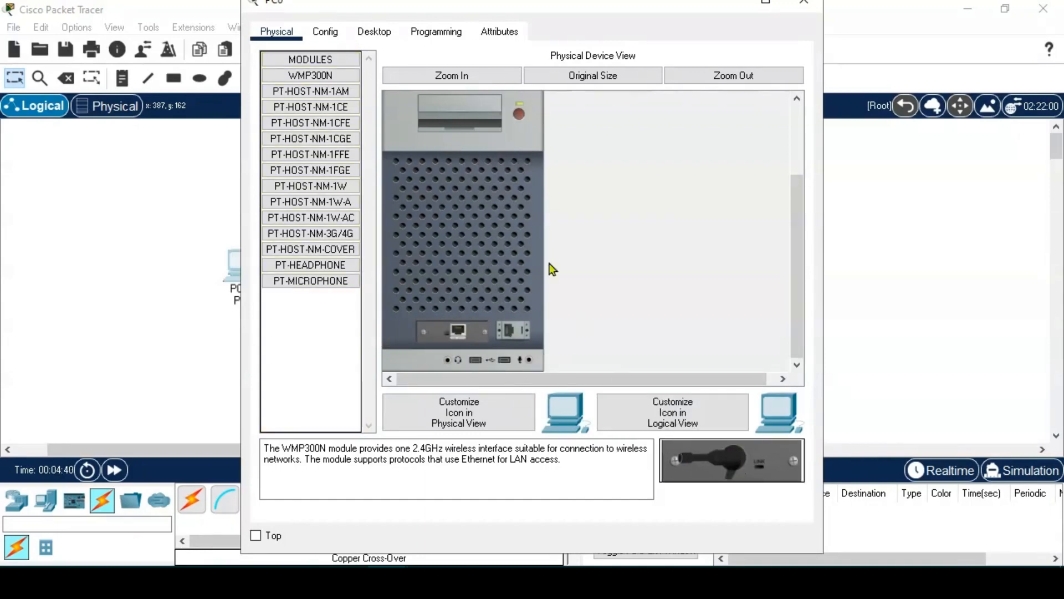
pyautogui.click(331, 35)
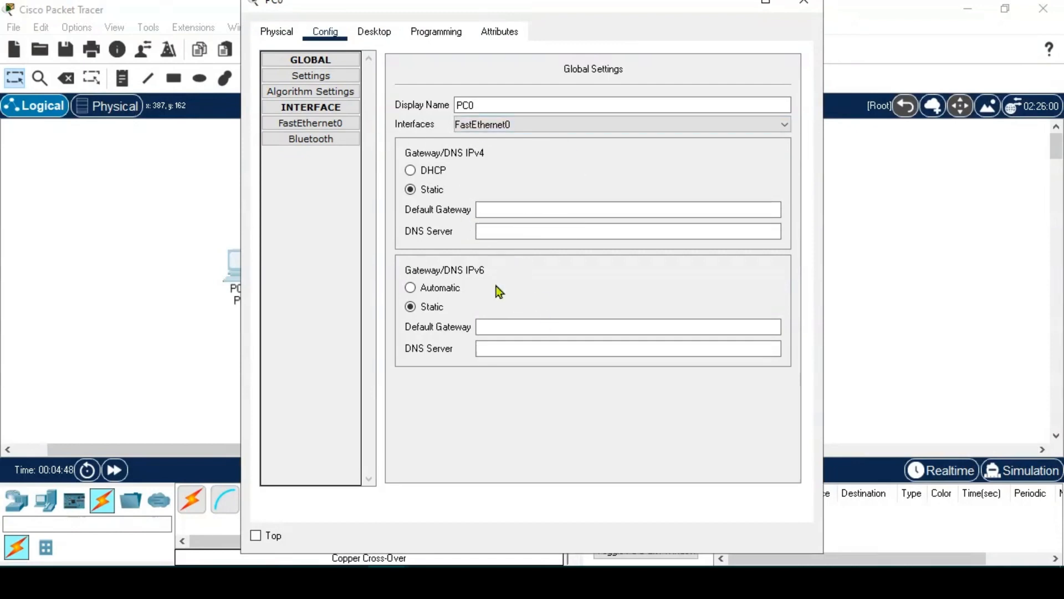
# - Switch PC0's window to Desktop to list IP Configuration, Command Prompt and Web Browser
pyautogui.click(371, 33)
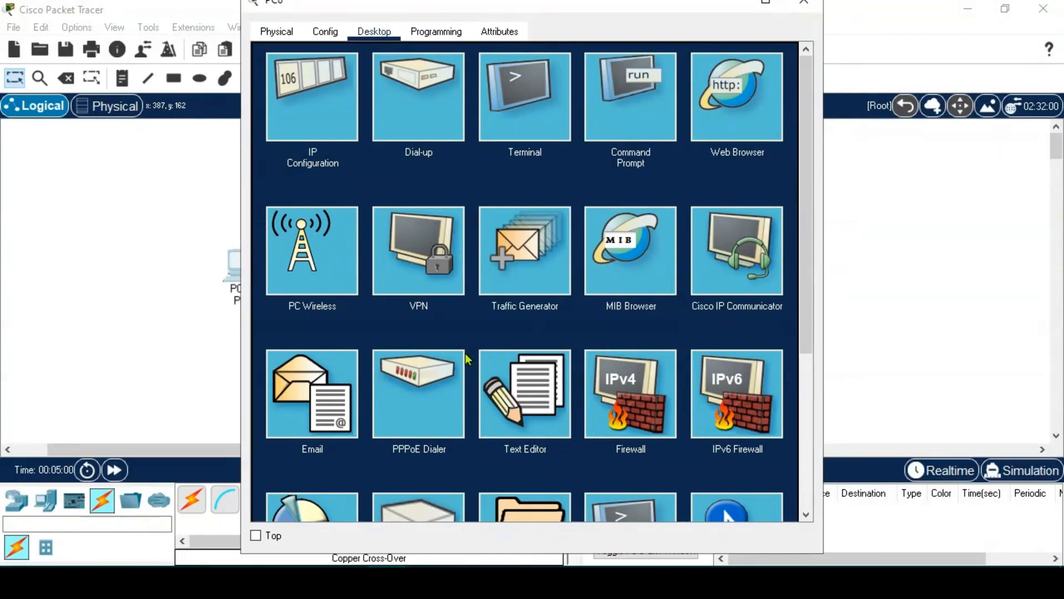
# - Scroll through PC0's desktop apps, open its Command Prompt, then close PC0's window
pyautogui.scroll(-3, 466, 350)
pyautogui.scroll(1, 466, 349)
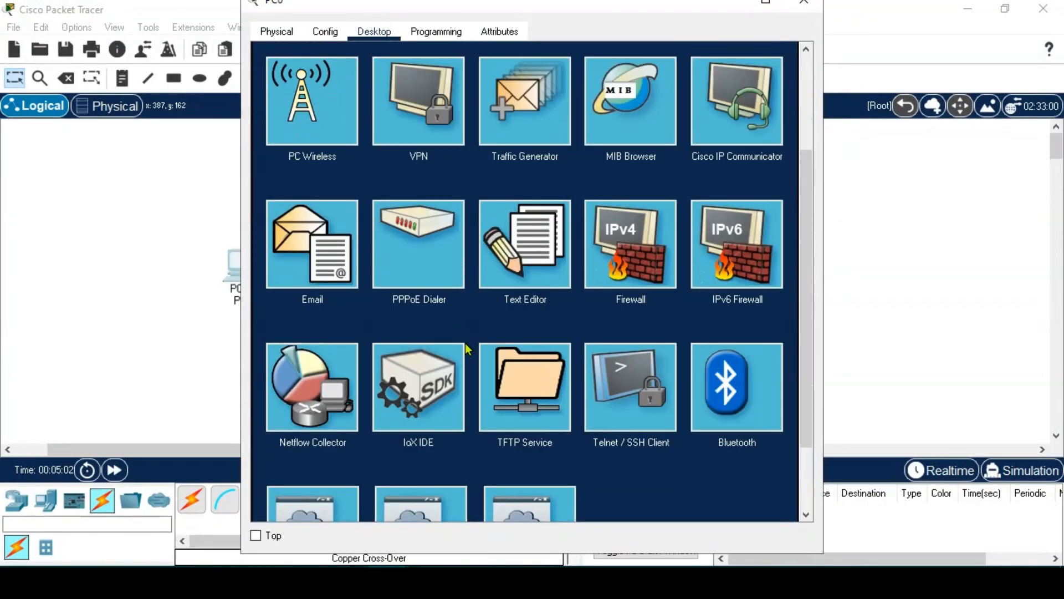
pyautogui.scroll(2, 466, 349)
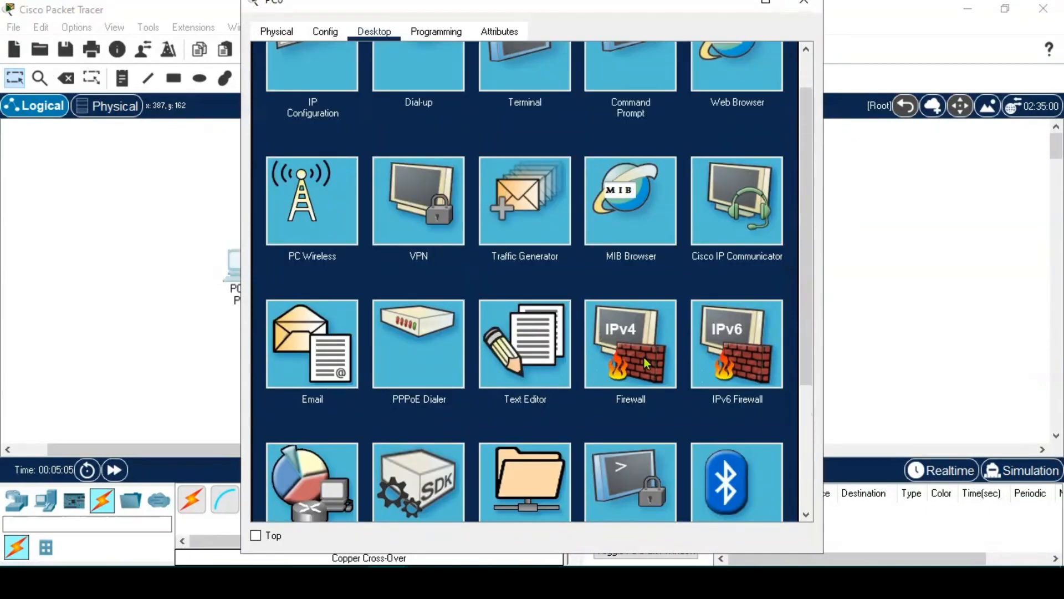
pyautogui.scroll(-1, 551, 307)
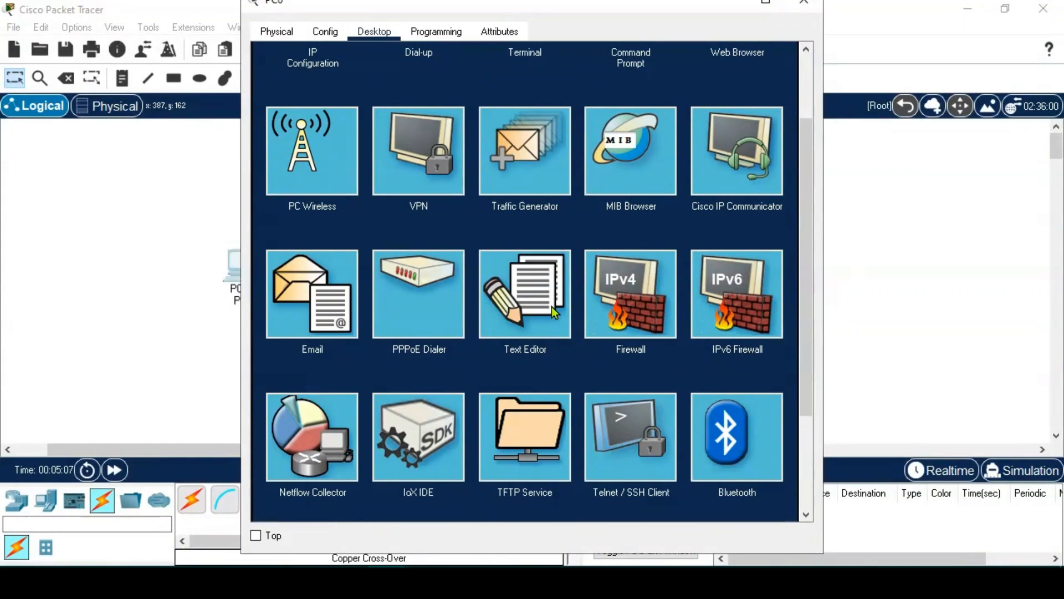
pyautogui.scroll(-2, 551, 307)
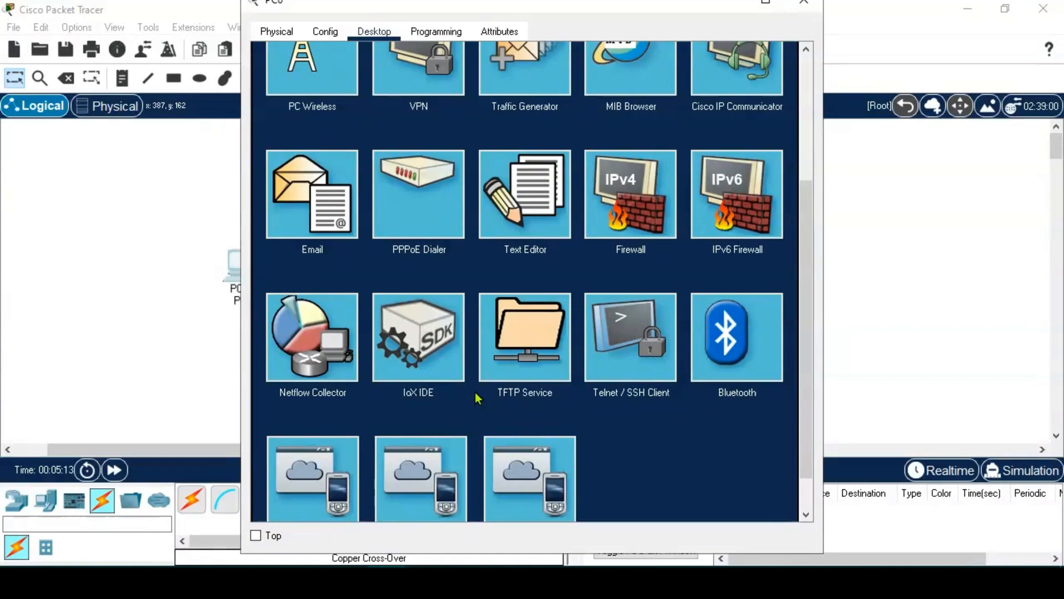
pyautogui.scroll(4, 482, 394)
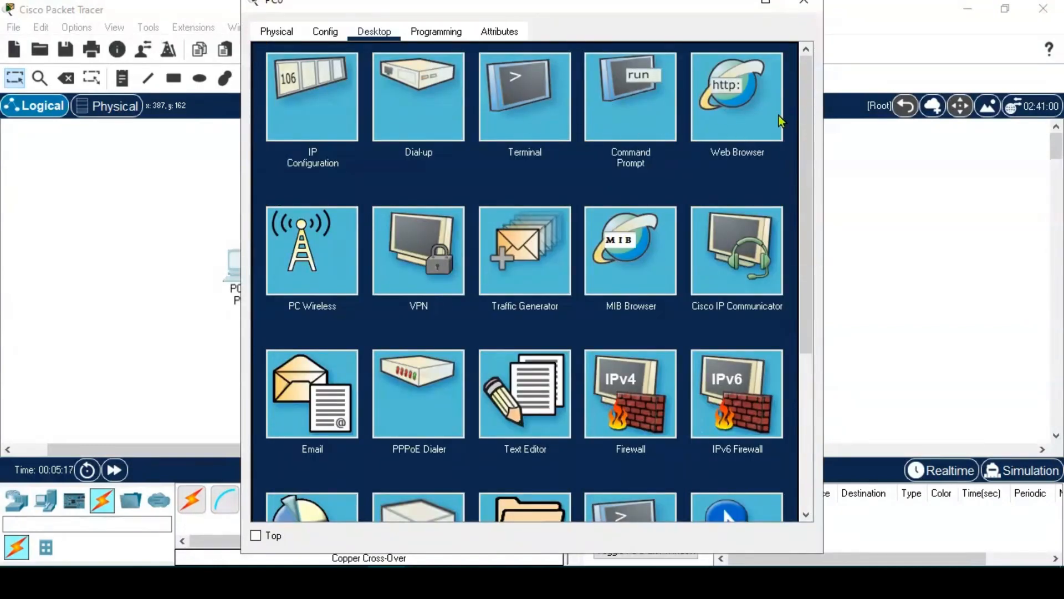
pyautogui.click(647, 114)
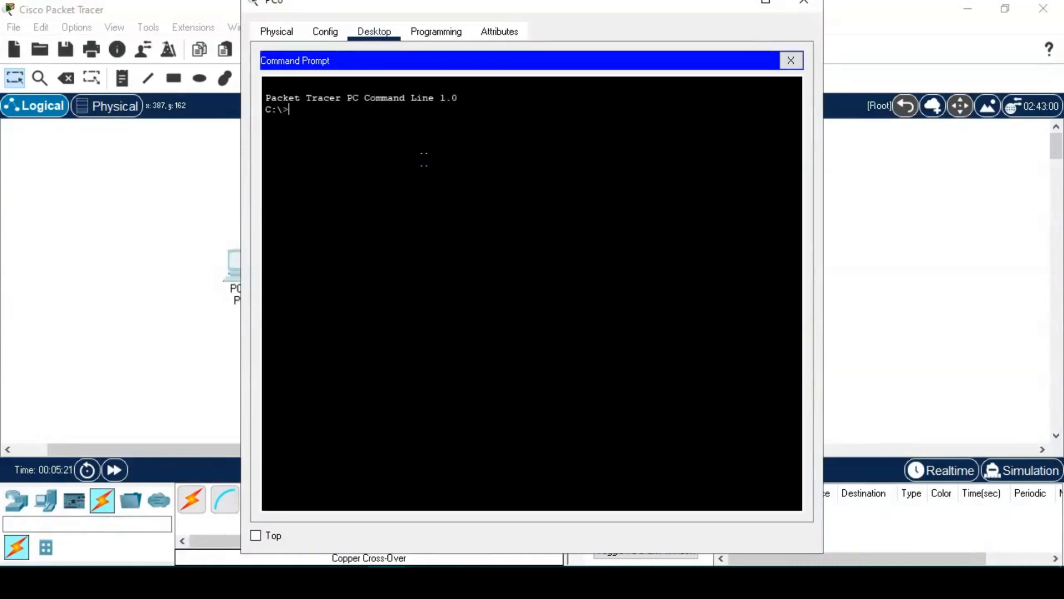
pyautogui.click(804, 6)
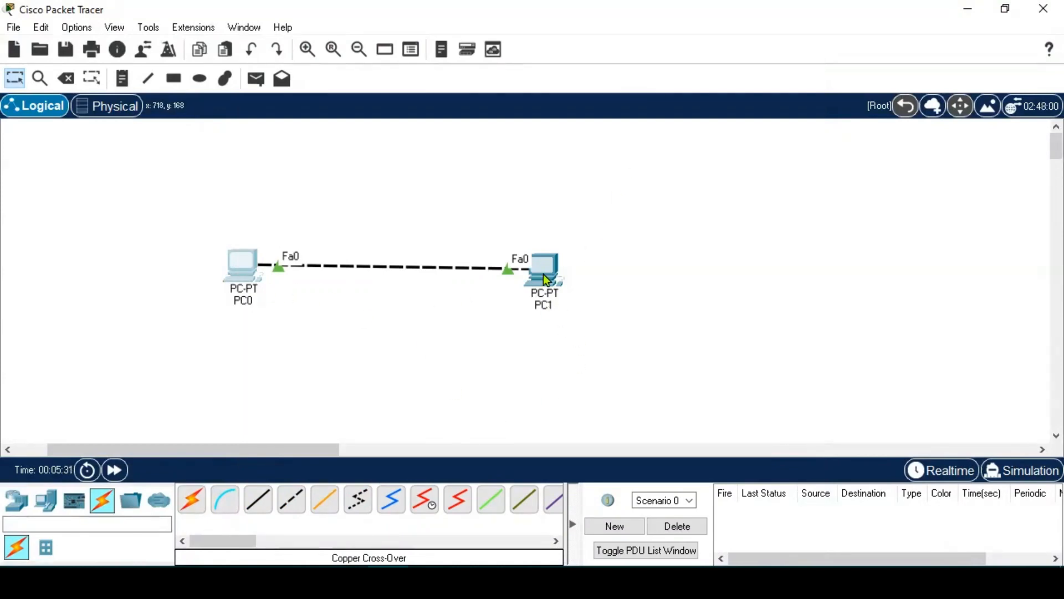
pyautogui.moveTo(546, 280)
pyautogui.click(534, 274)
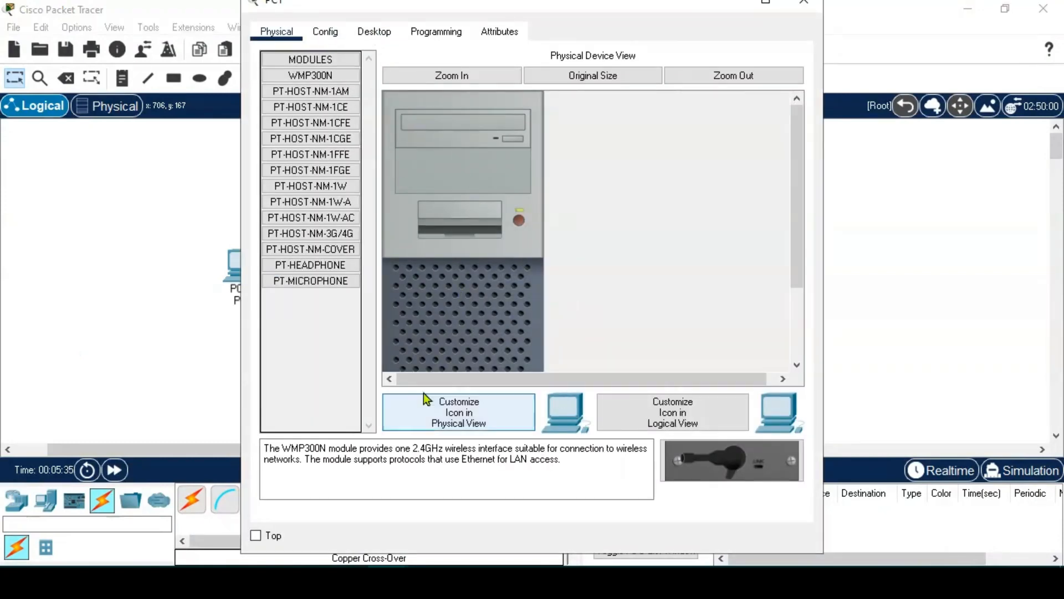
pyautogui.scroll(-3, 444, 268)
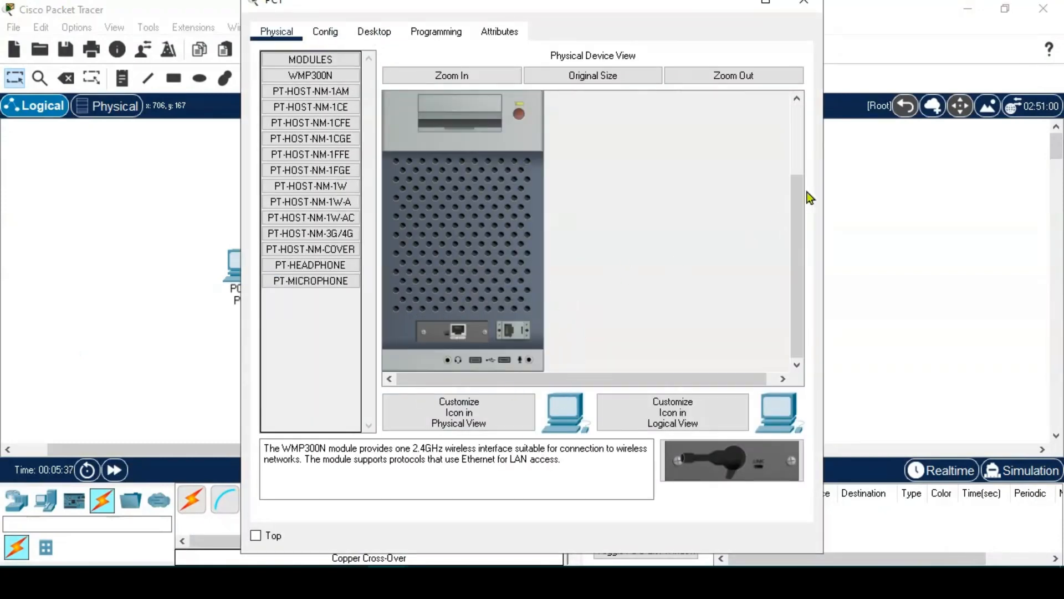
pyautogui.click(798, 155)
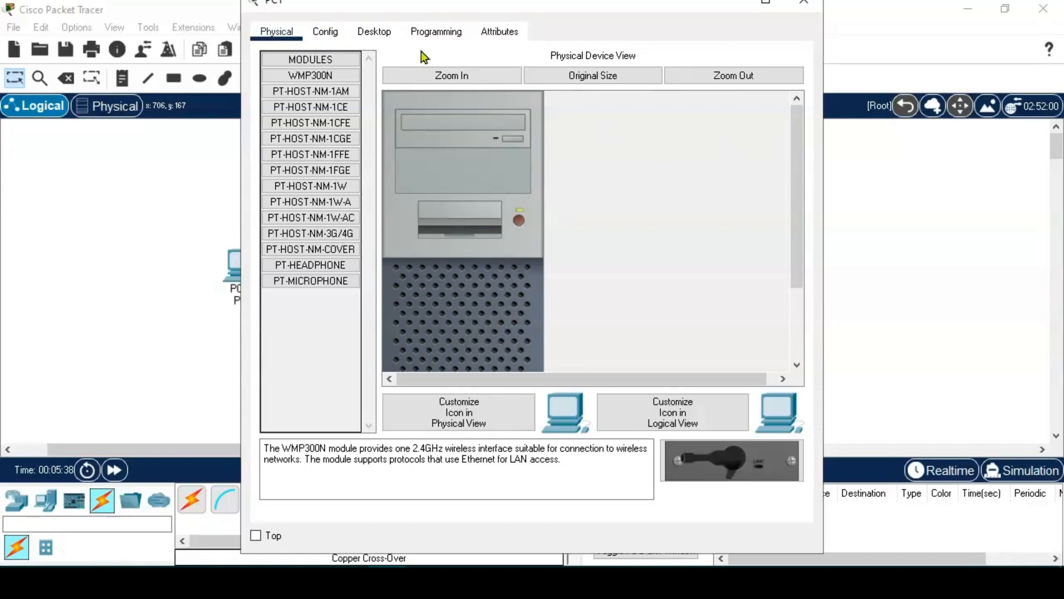
pyautogui.click(322, 32)
pyautogui.click(364, 32)
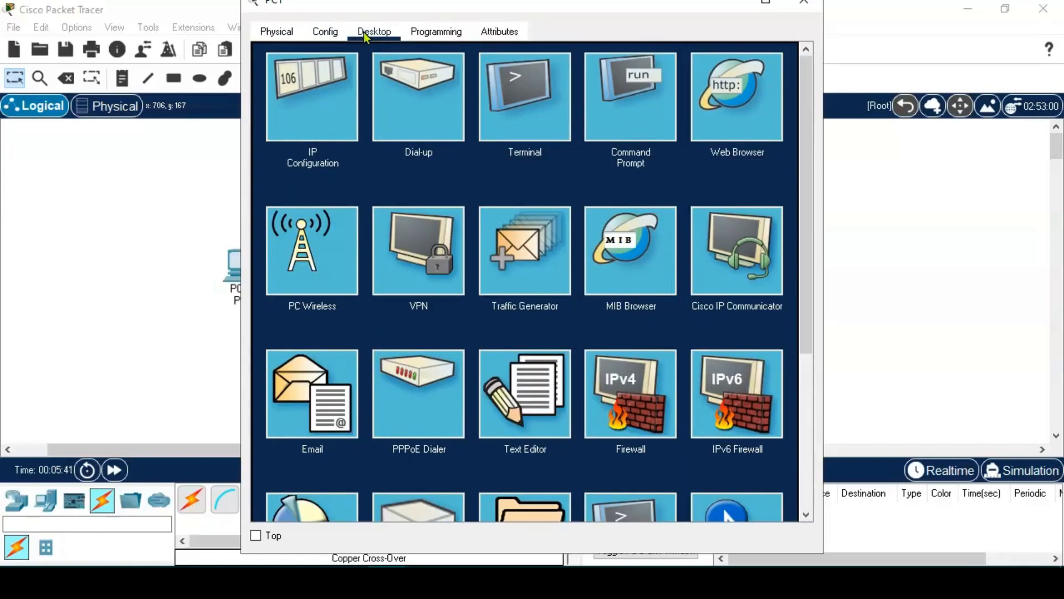
pyautogui.click(431, 33)
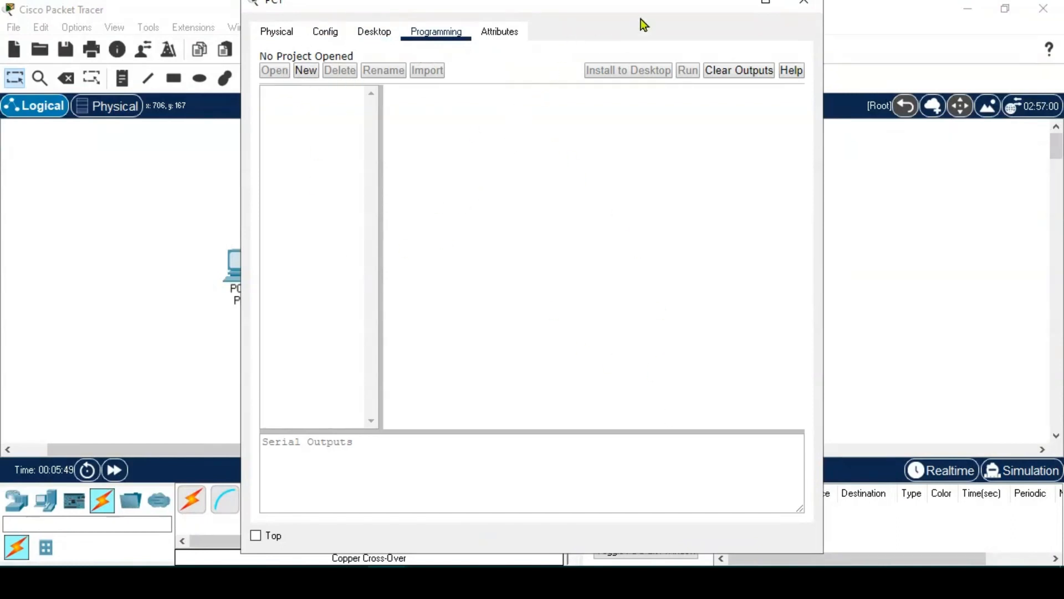
pyautogui.moveTo(641, 4); pyautogui.dragTo(636, 47)
pyautogui.click(799, 51)
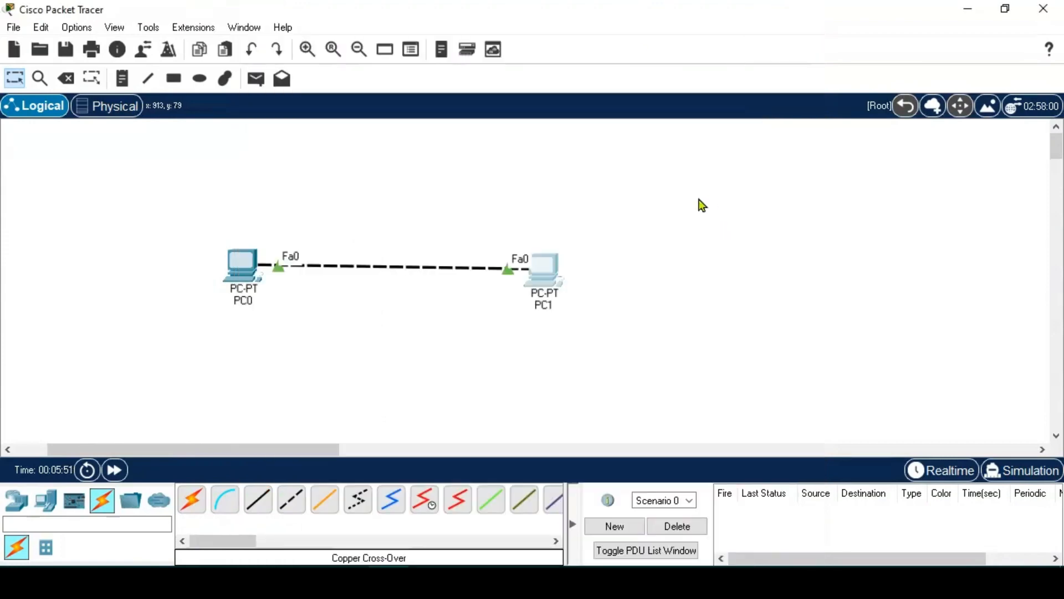
# - Reopen PC0's Config Global Settings, move the window aside, and select the Default Gateway field
pyautogui.click(237, 275)
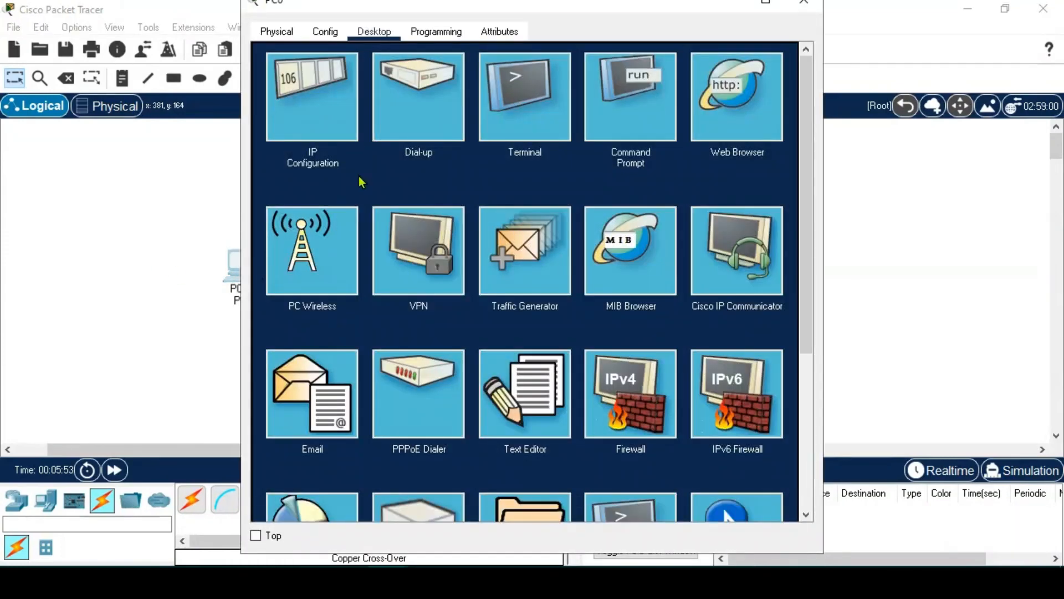
pyautogui.click(325, 33)
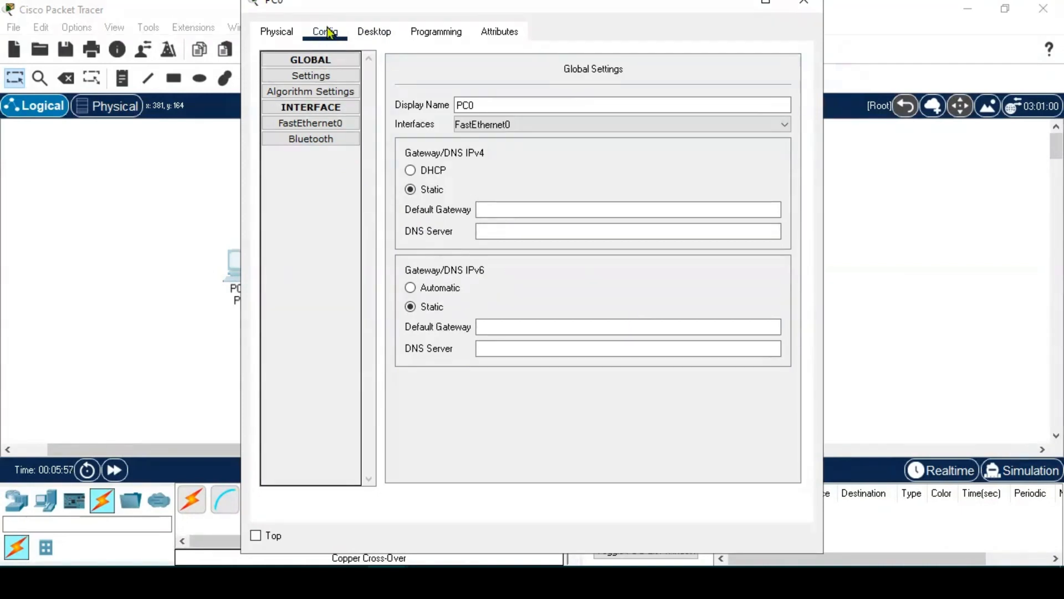
pyautogui.moveTo(349, 10); pyautogui.dragTo(351, 62)
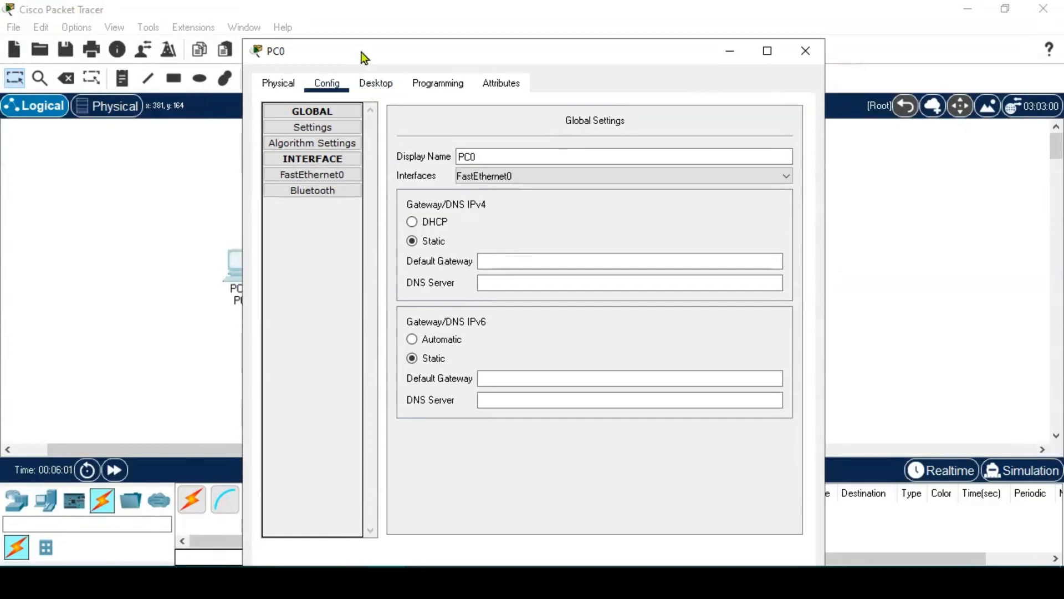
pyautogui.moveTo(363, 54); pyautogui.dragTo(554, 31)
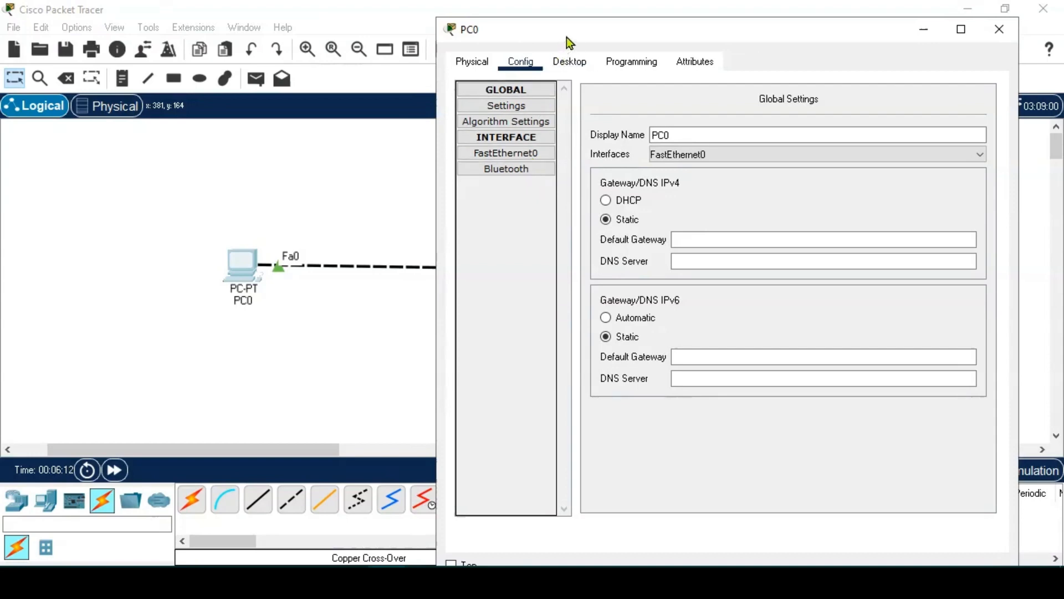
pyautogui.moveTo(566, 37); pyautogui.dragTo(526, 81)
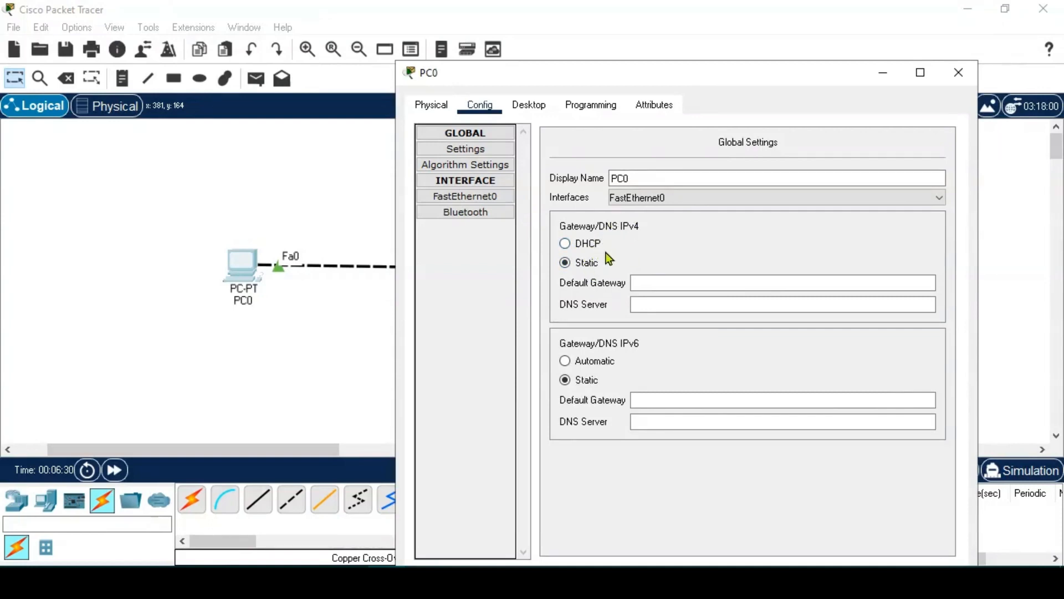
pyautogui.moveTo(546, 84); pyautogui.dragTo(502, 64)
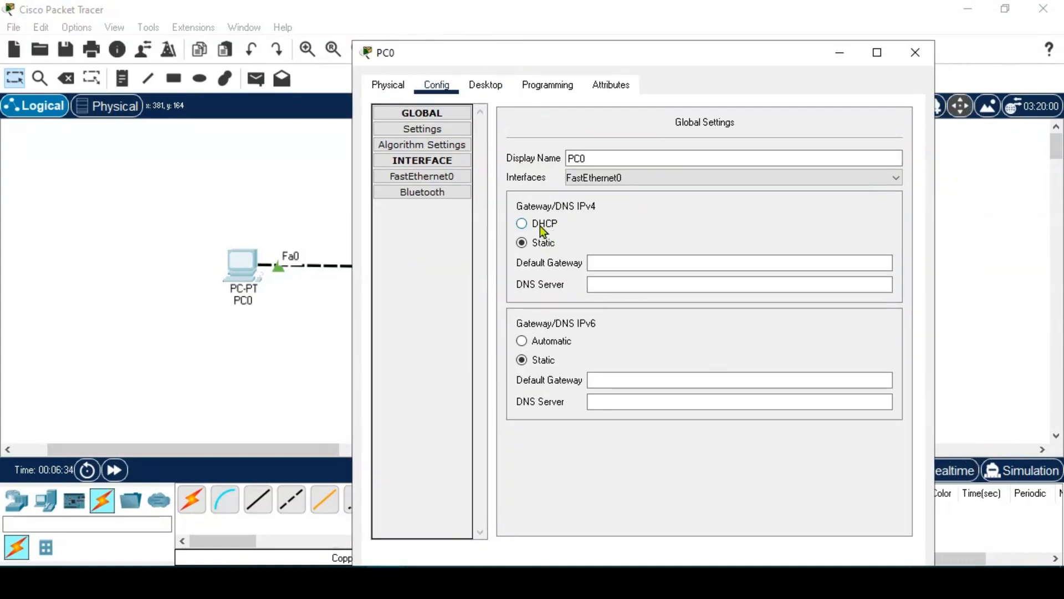
pyautogui.click(621, 264)
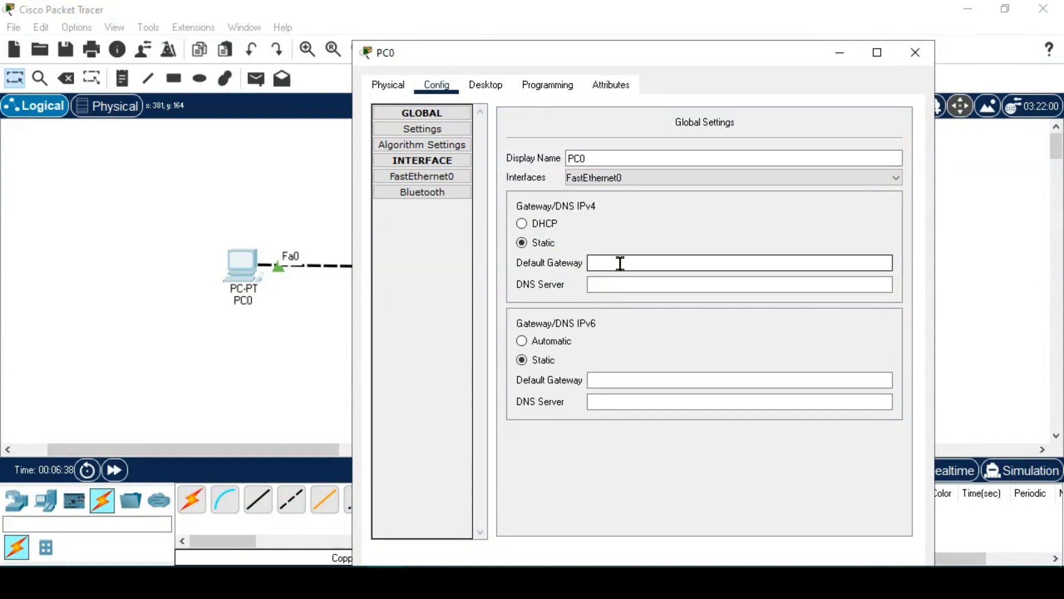
pyautogui.click(445, 177)
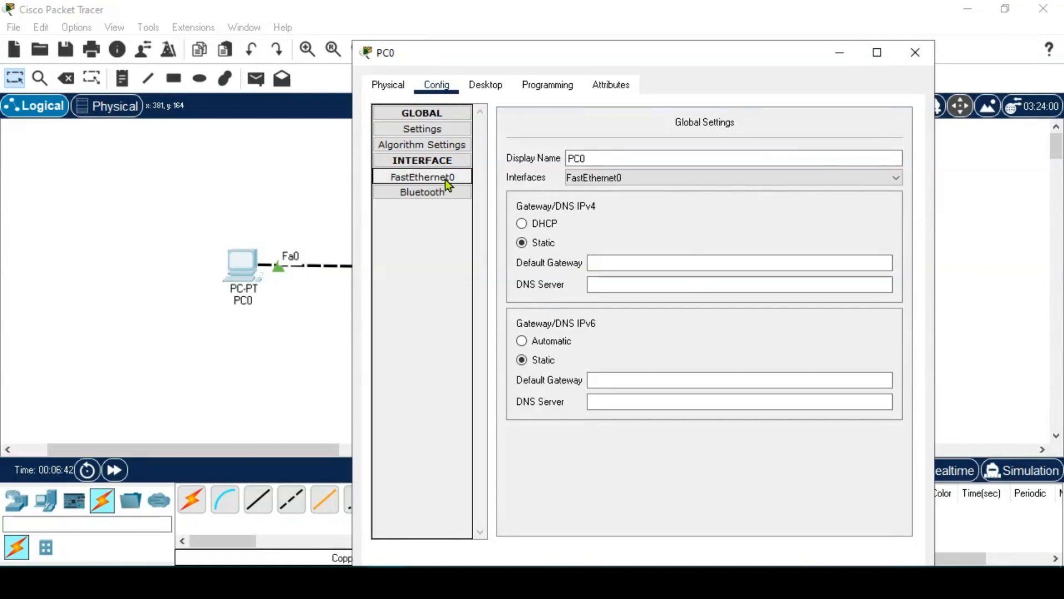
# - Give PC0's FastEthernet0 the IPv4 address 192.168.0.1 with subnet mask 255.255.255.0
pyautogui.click(741, 250)
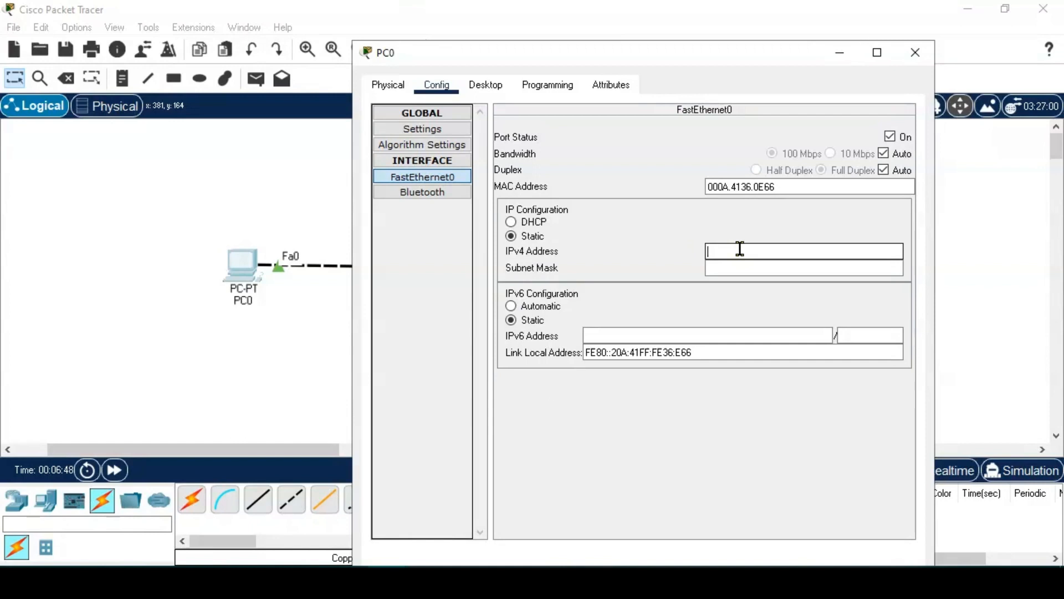
pyautogui.click(739, 249)
pyautogui.write('192.168.0')
pyautogui.moveTo(755, 249); pyautogui.dragTo(696, 245)
pyautogui.click(760, 251)
pyautogui.press('Return')
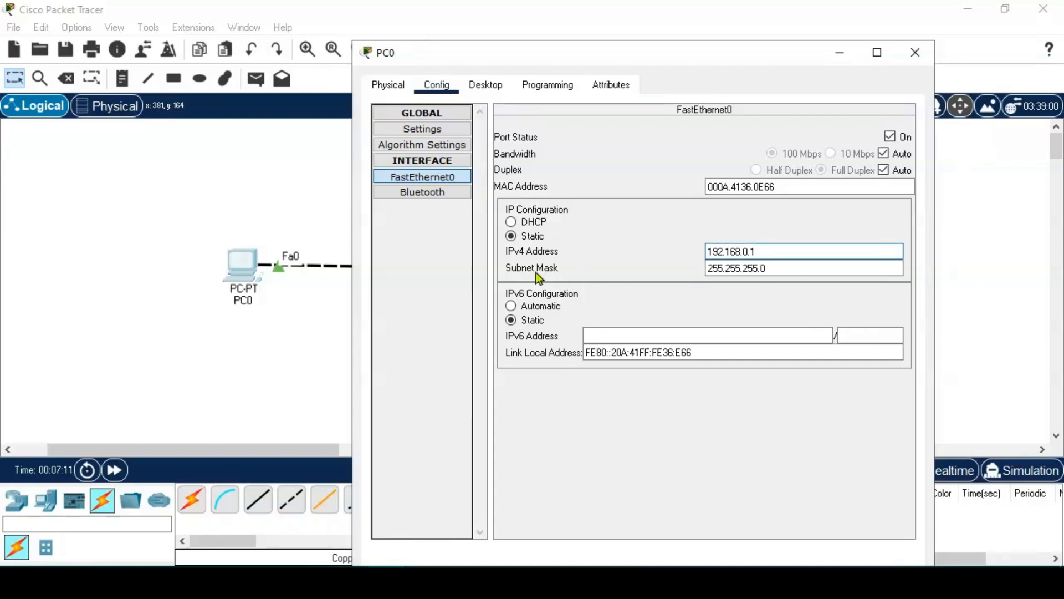
pyautogui.click(739, 268)
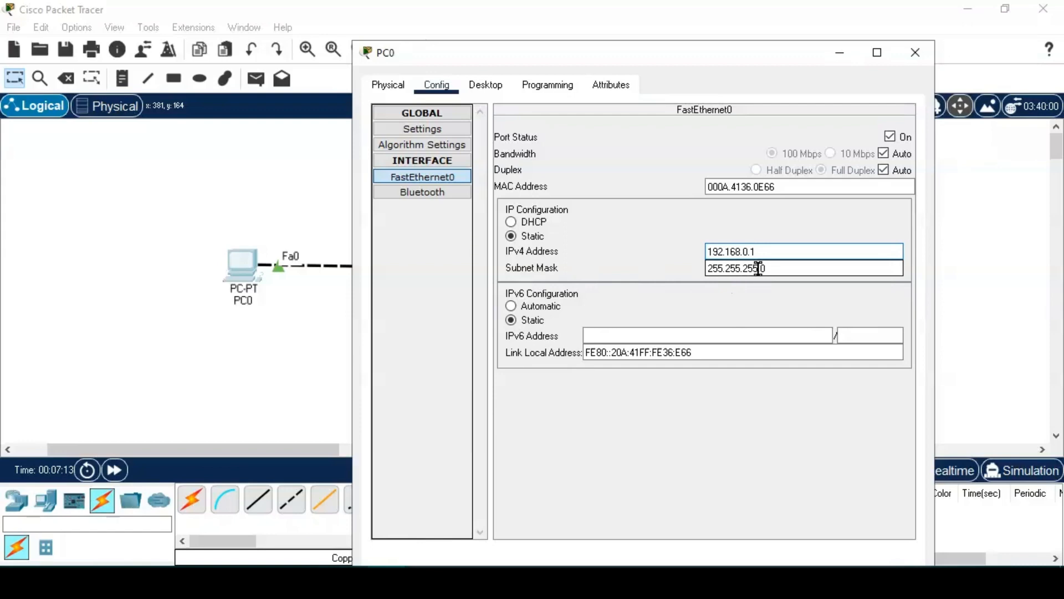
pyautogui.moveTo(759, 269); pyautogui.dragTo(703, 273)
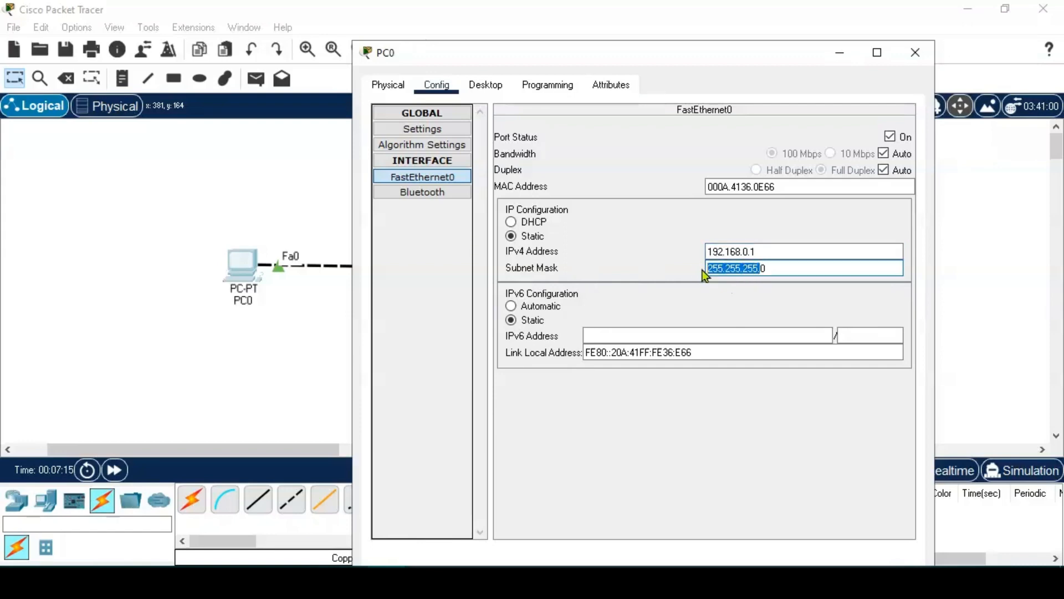
pyautogui.click(766, 269)
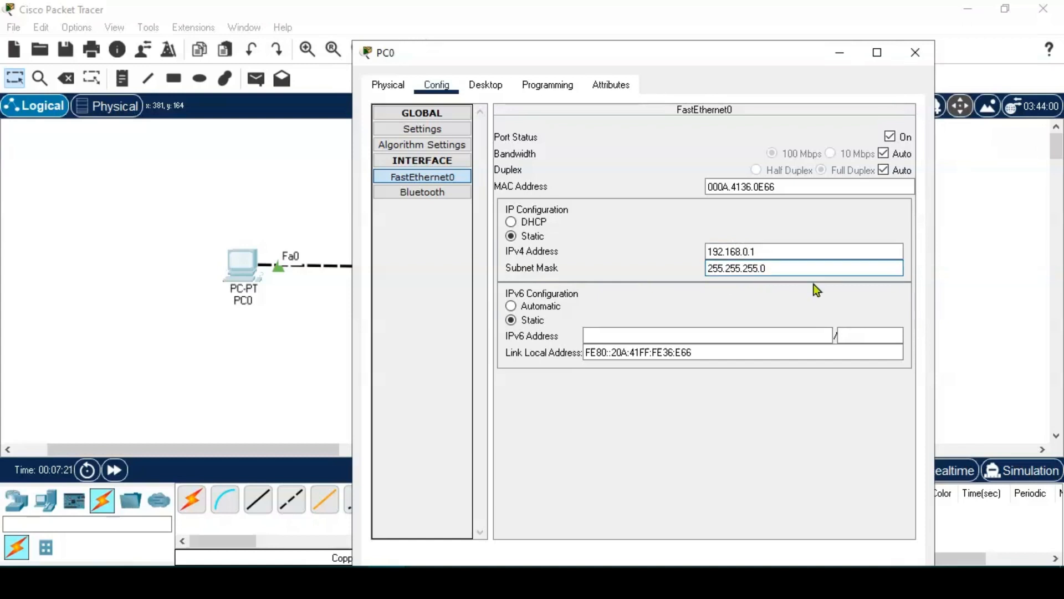
pyautogui.doubleClick(763, 268)
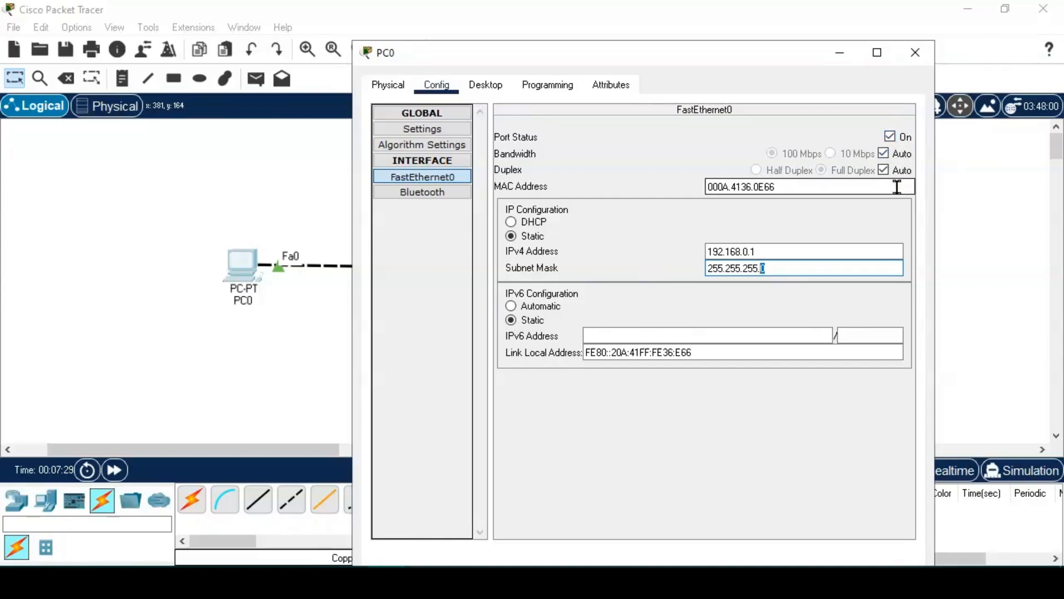
# - Return to PC0's Global Settings and close its configuration window
pyautogui.moveTo(790, 62); pyautogui.dragTo(694, 37)
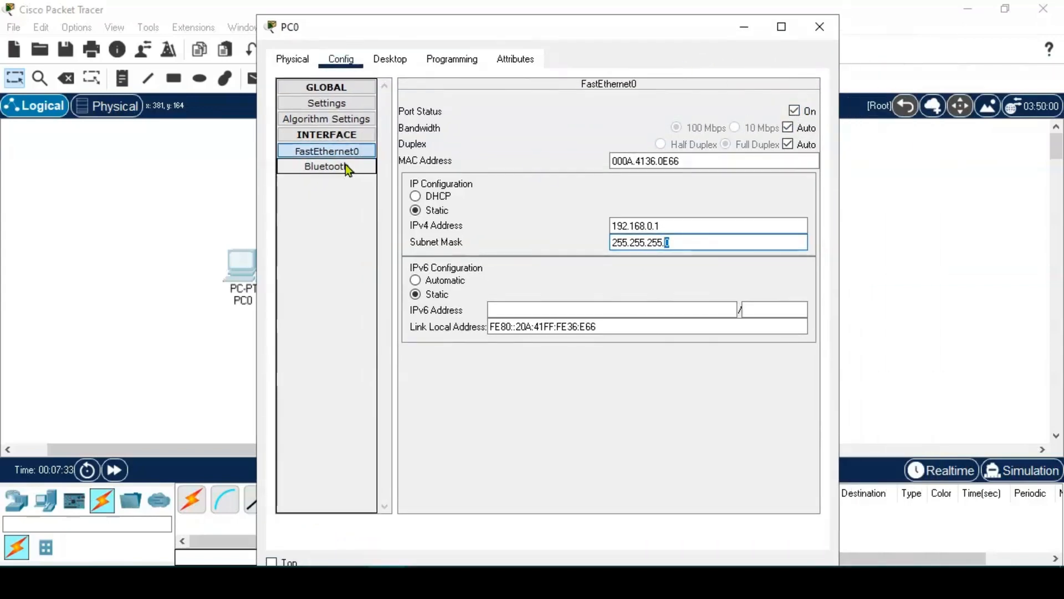
pyautogui.click(325, 102)
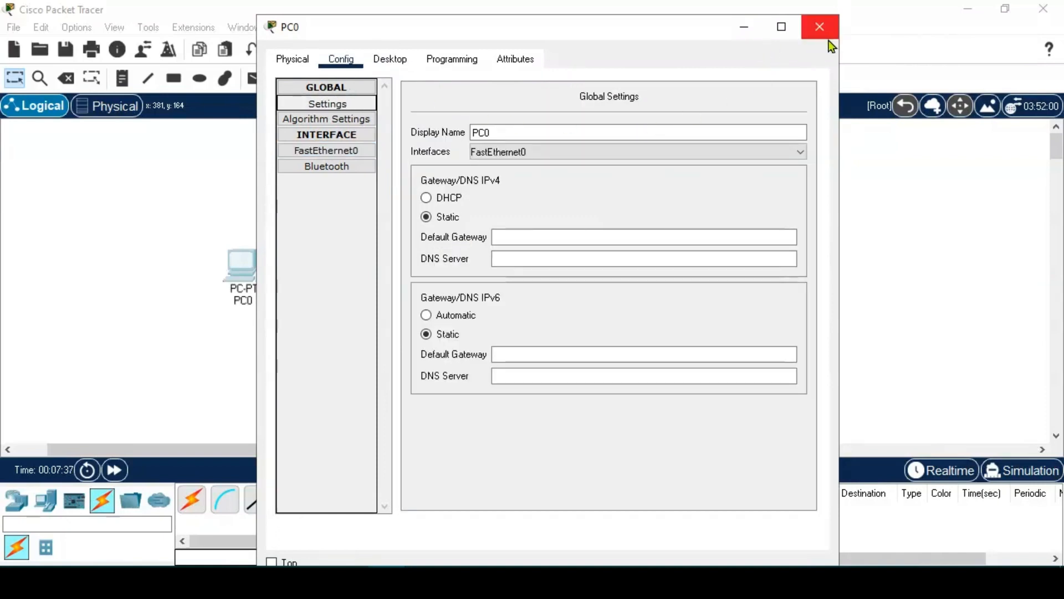
pyautogui.click(821, 28)
# - Set PC1's FastEthernet0 to 192.168.0.2 with mask 255.255.255.0, then close its window
pyautogui.click(545, 271)
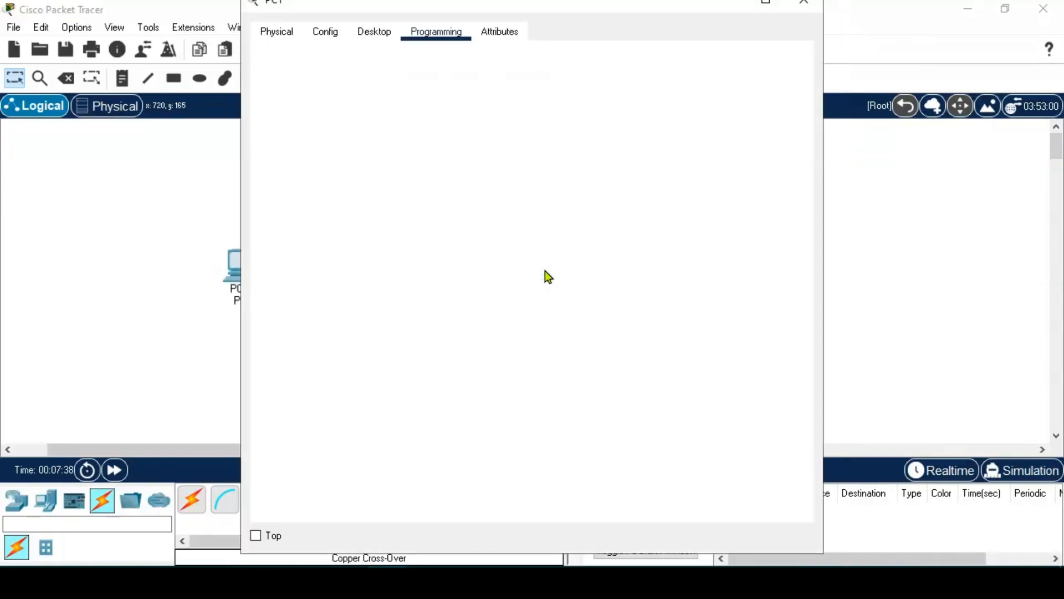
pyautogui.click(332, 38)
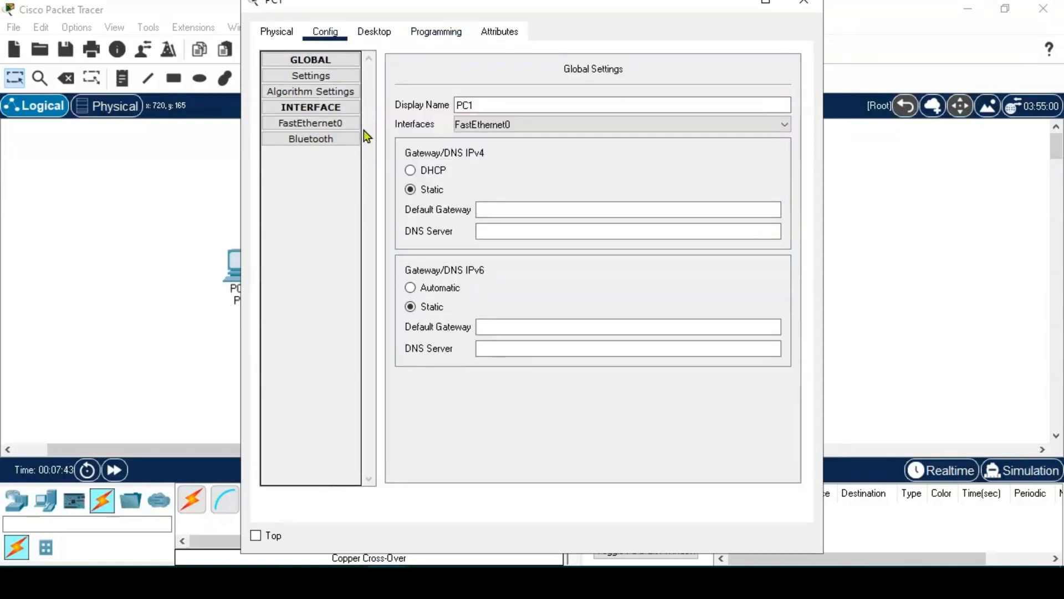
pyautogui.click(571, 211)
pyautogui.click(304, 124)
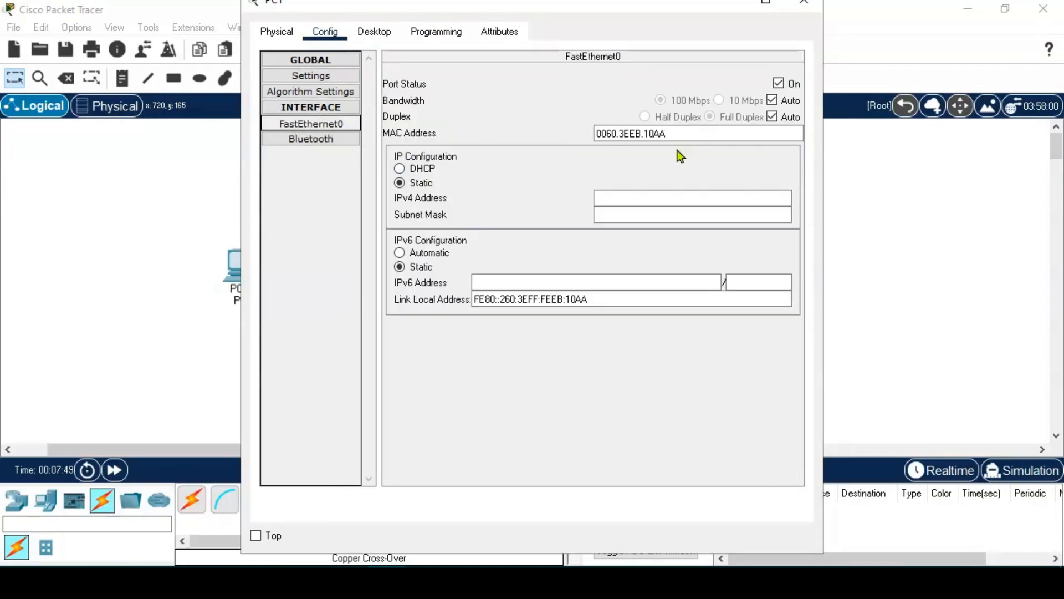
pyautogui.click(620, 197)
pyautogui.click(323, 124)
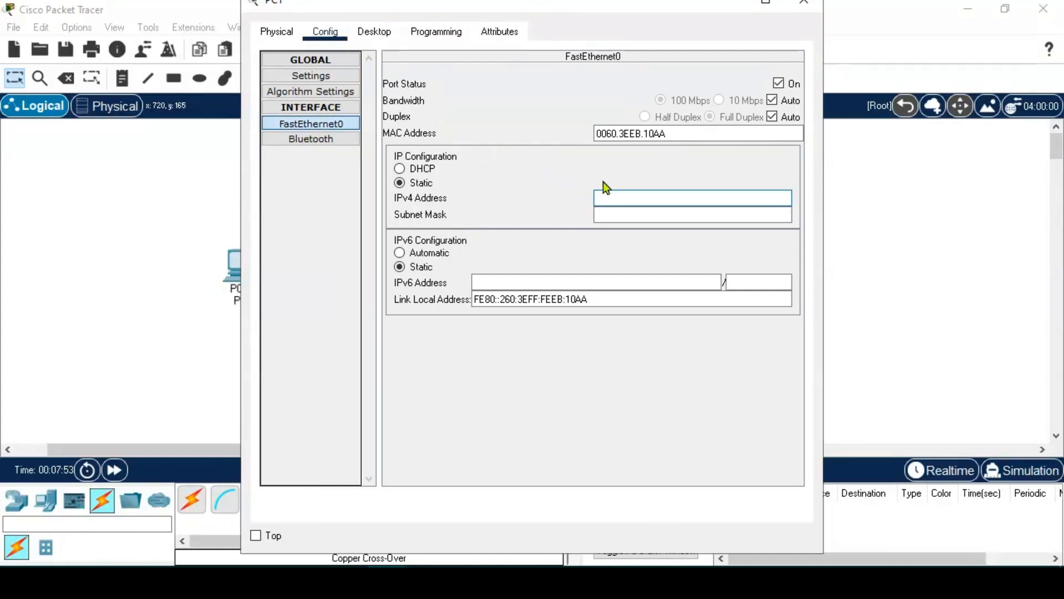
pyautogui.click(636, 199)
pyautogui.write('192')
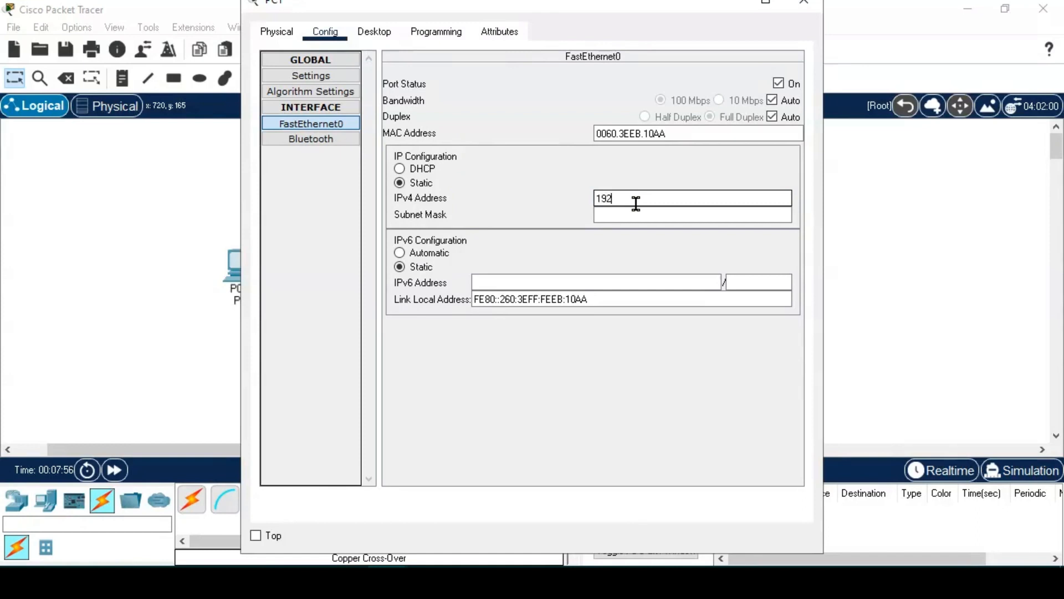
pyautogui.write('.168.0.2')
pyautogui.press('Return')
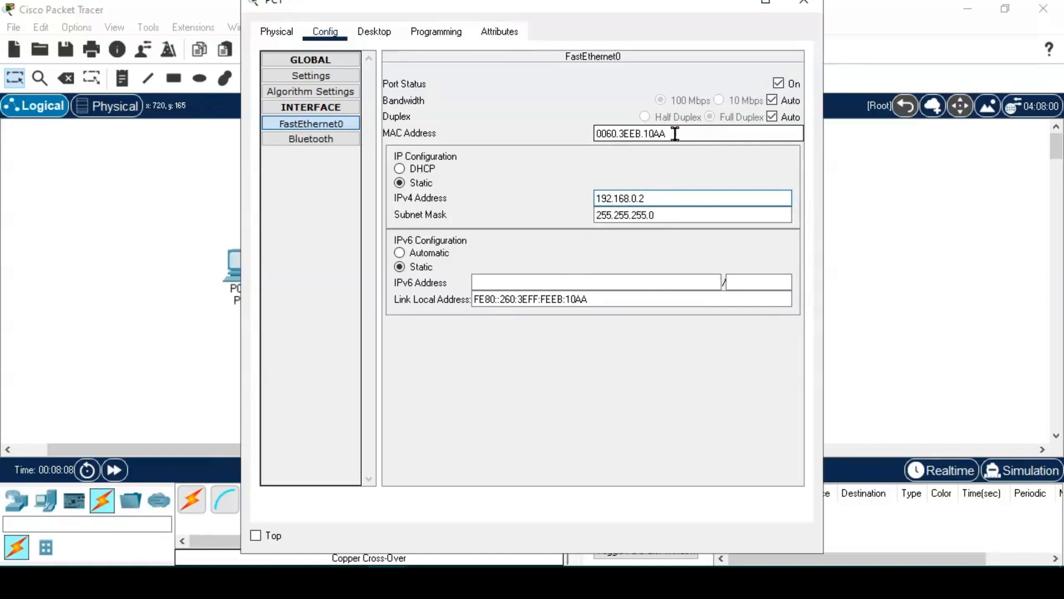
pyautogui.click(803, 5)
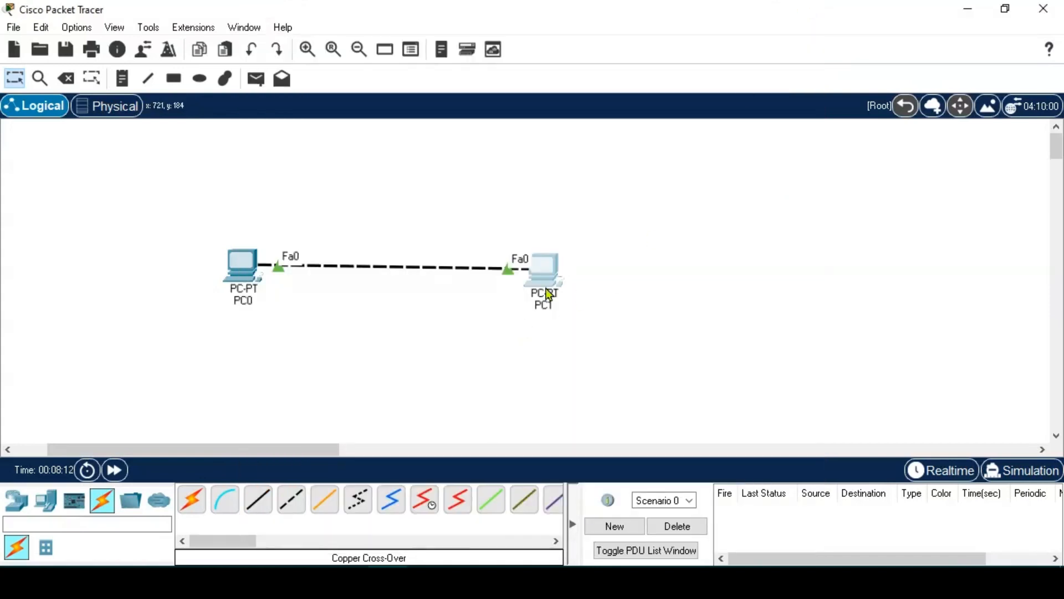
# - Open PC0's Command Prompt and enter ping 192.168.0.2
pyautogui.click(242, 269)
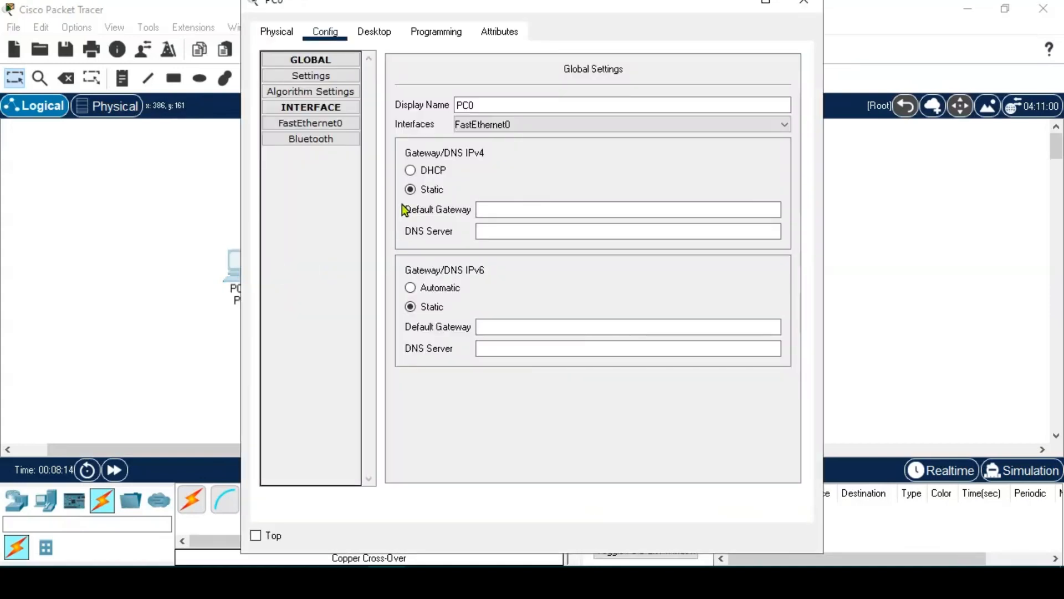
pyautogui.click(387, 34)
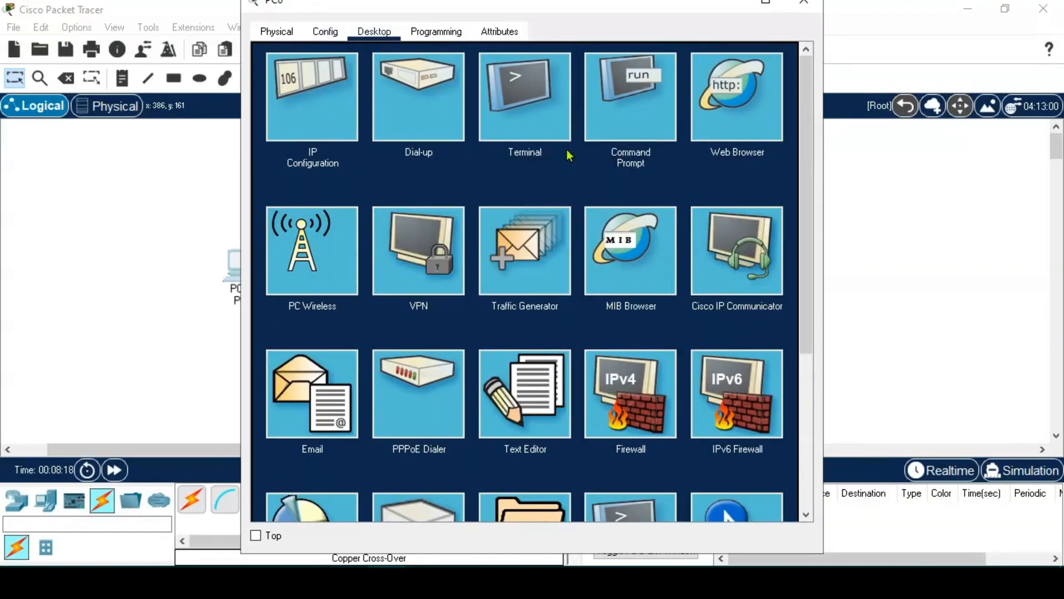
pyautogui.click(638, 89)
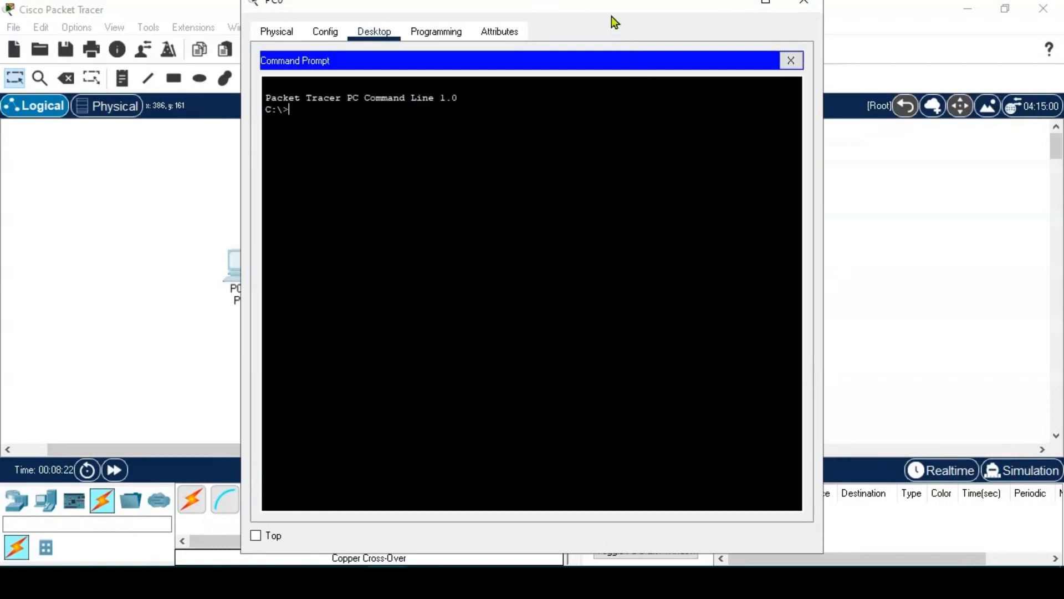
pyautogui.moveTo(611, 7); pyautogui.dragTo(753, 33)
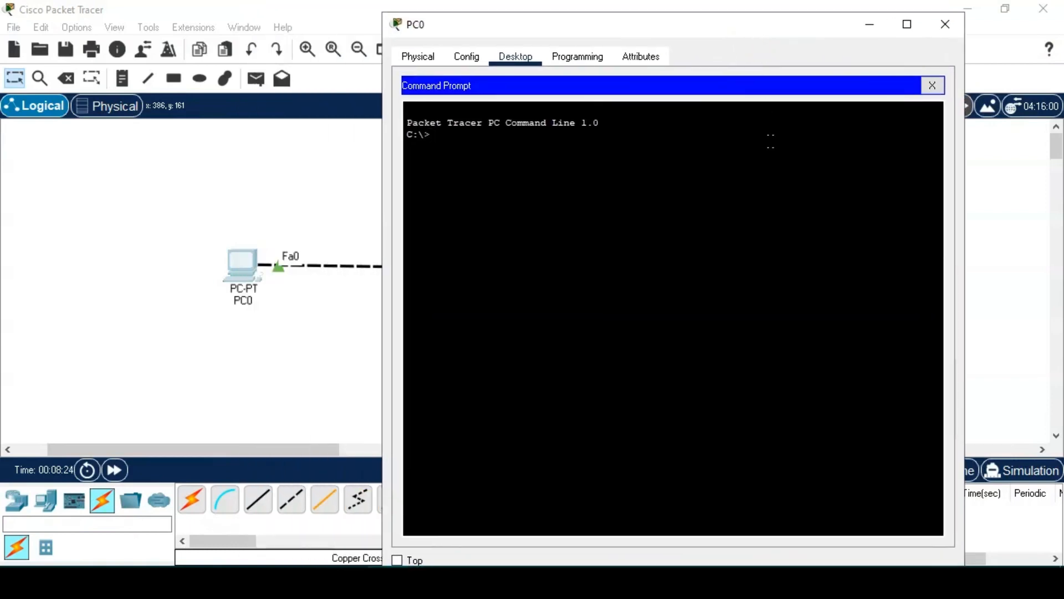
pyautogui.write('ing')
pyautogui.write('1')
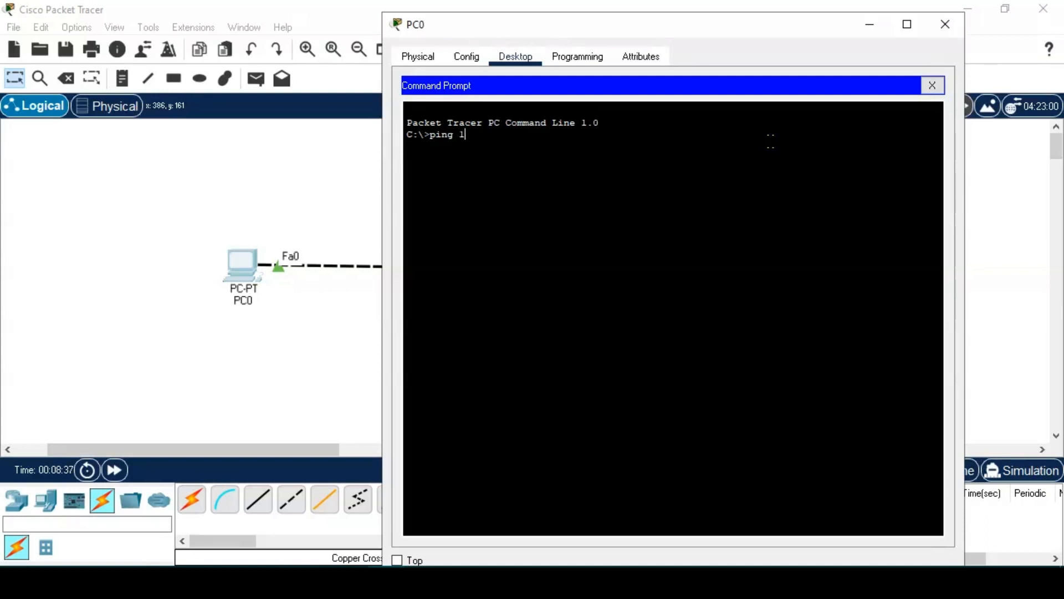
pyautogui.write('92.168.0.2')
# - Run the ping, confirm four replies with 0% loss, then close PC0's window
pyautogui.moveTo(648, 24); pyautogui.dragTo(764, 83)
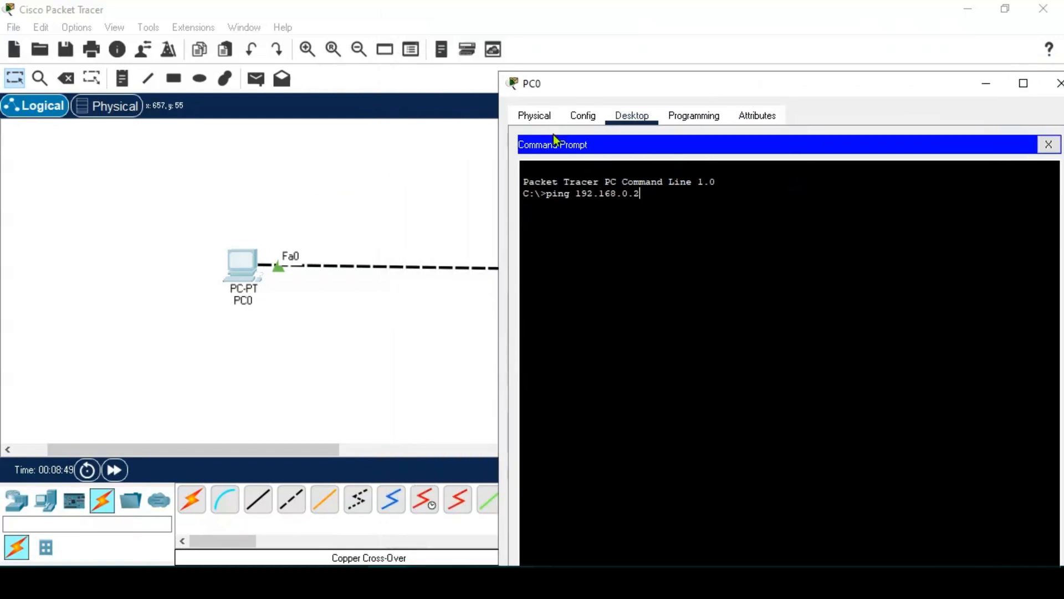
pyautogui.click(621, 65)
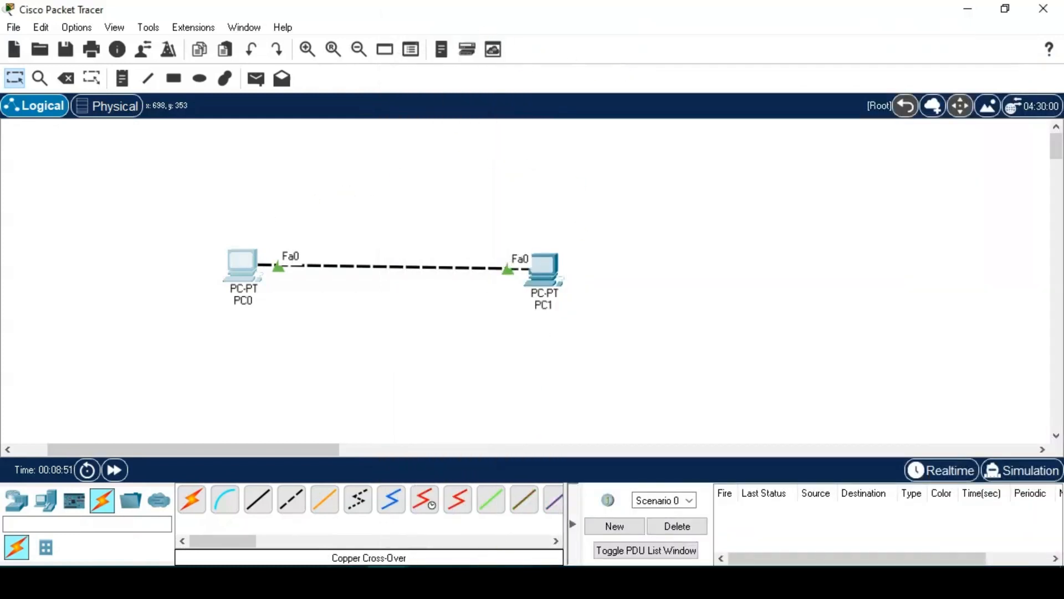
pyautogui.moveTo(388, 579)
pyautogui.click(480, 531)
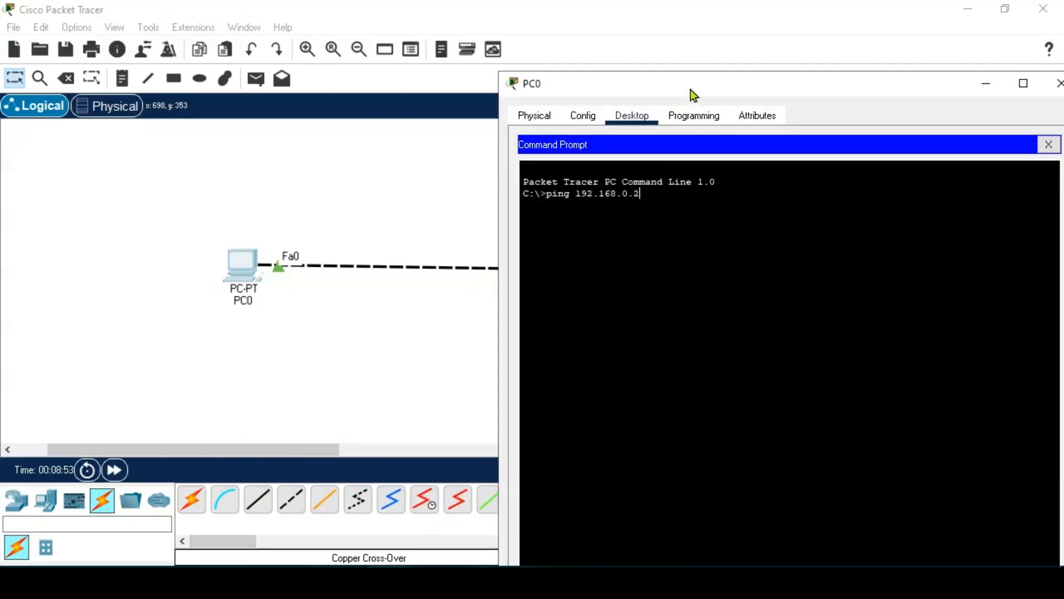
pyautogui.moveTo(690, 89); pyautogui.dragTo(587, 60)
pyautogui.press('Return')
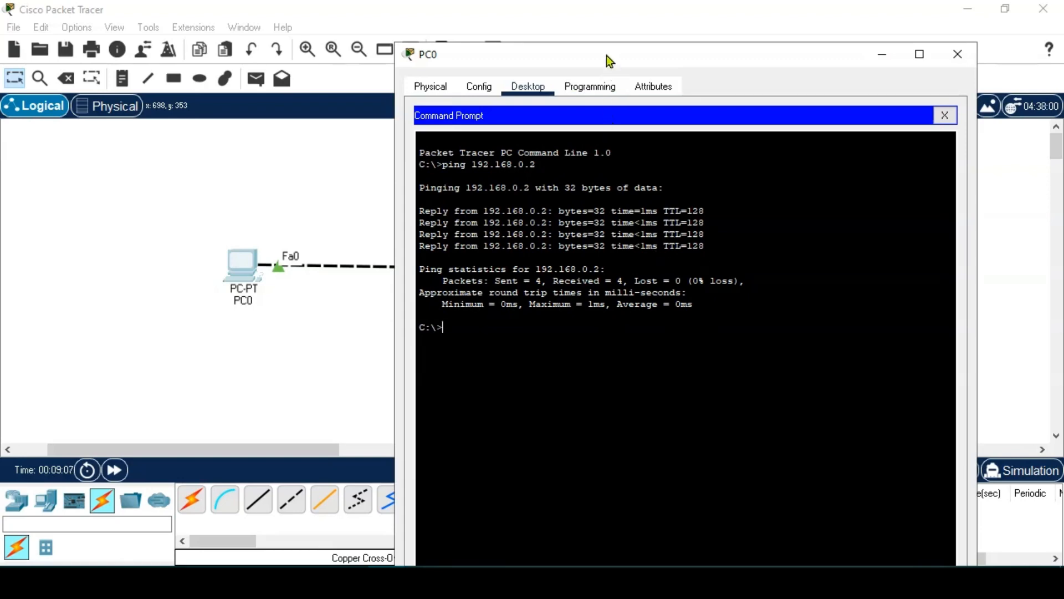
pyautogui.moveTo(607, 55); pyautogui.dragTo(637, 81)
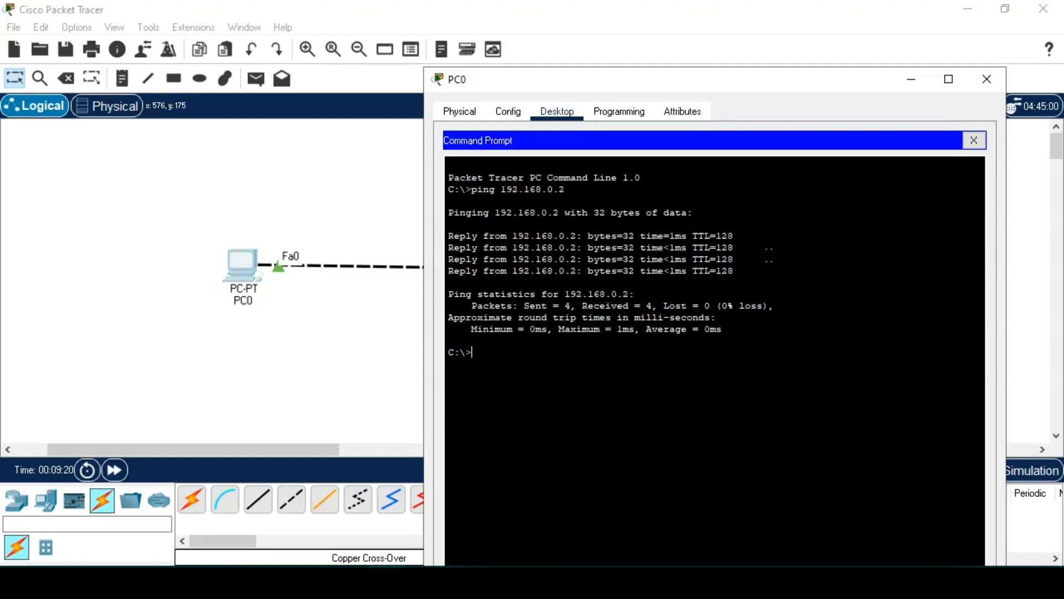
pyautogui.click(989, 79)
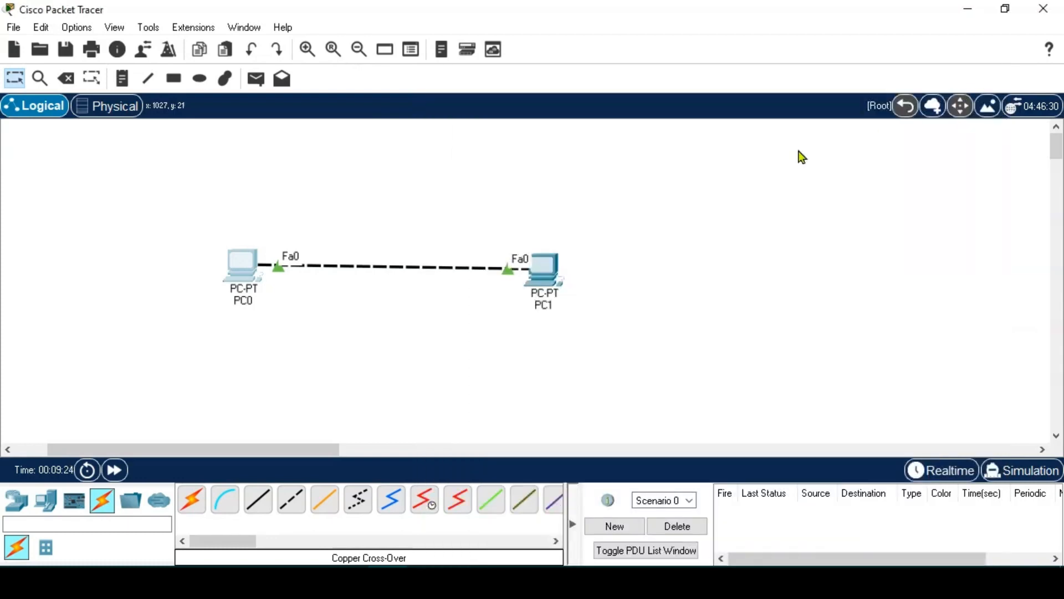
# - From PC1's Command Prompt, ping 192.168.0.1, get 4/4 replies, and close the window
pyautogui.click(549, 266)
pyautogui.click(377, 35)
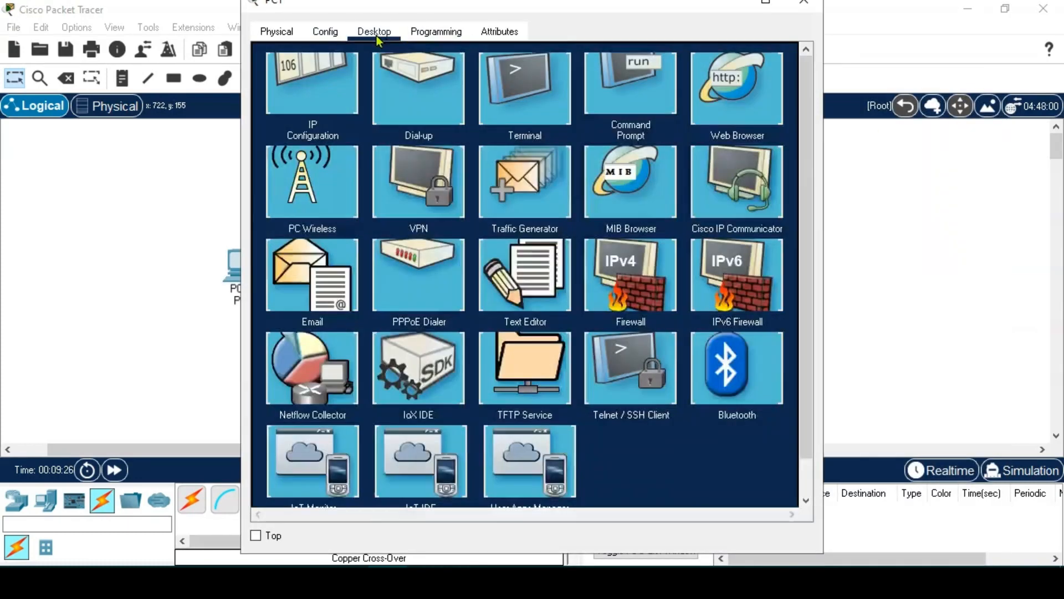
pyautogui.click(629, 136)
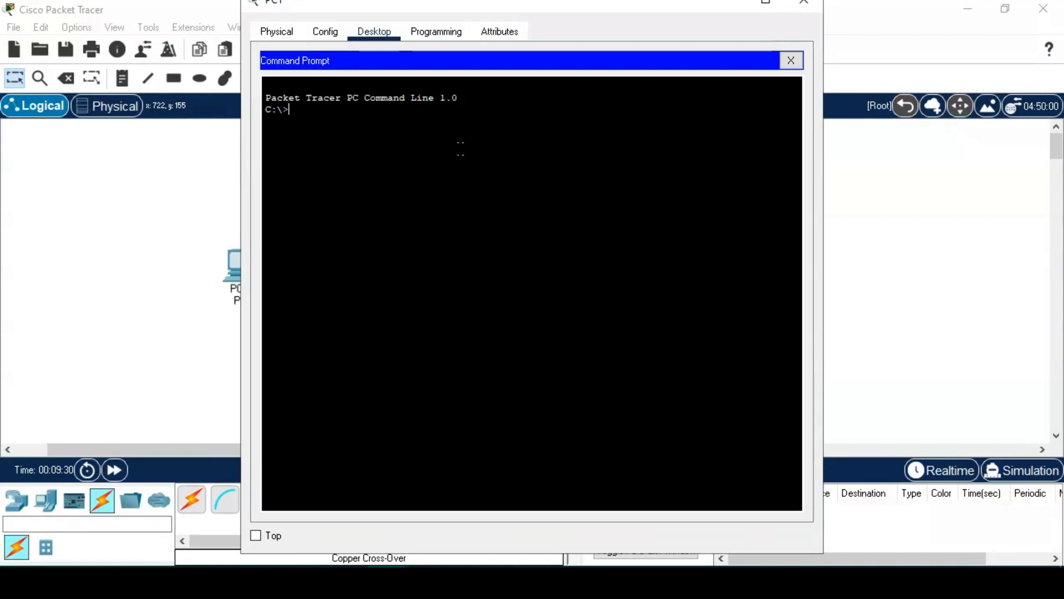
pyautogui.write('l')
pyautogui.press('BackSpace')
pyautogui.write('ping 192.16')
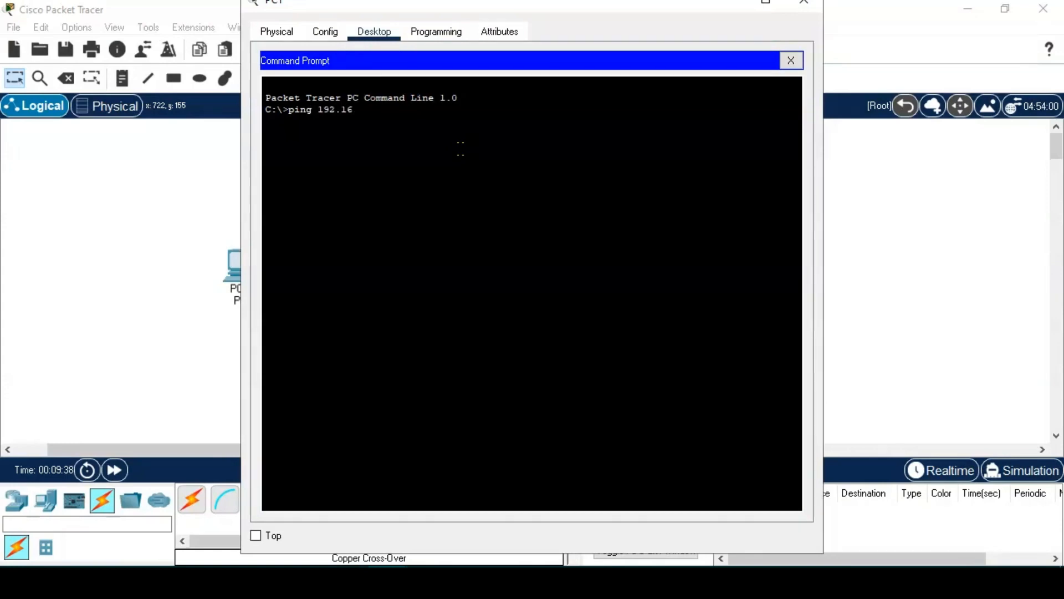
pyautogui.write('8.0.1')
pyautogui.moveTo(457, 2); pyautogui.dragTo(503, 38)
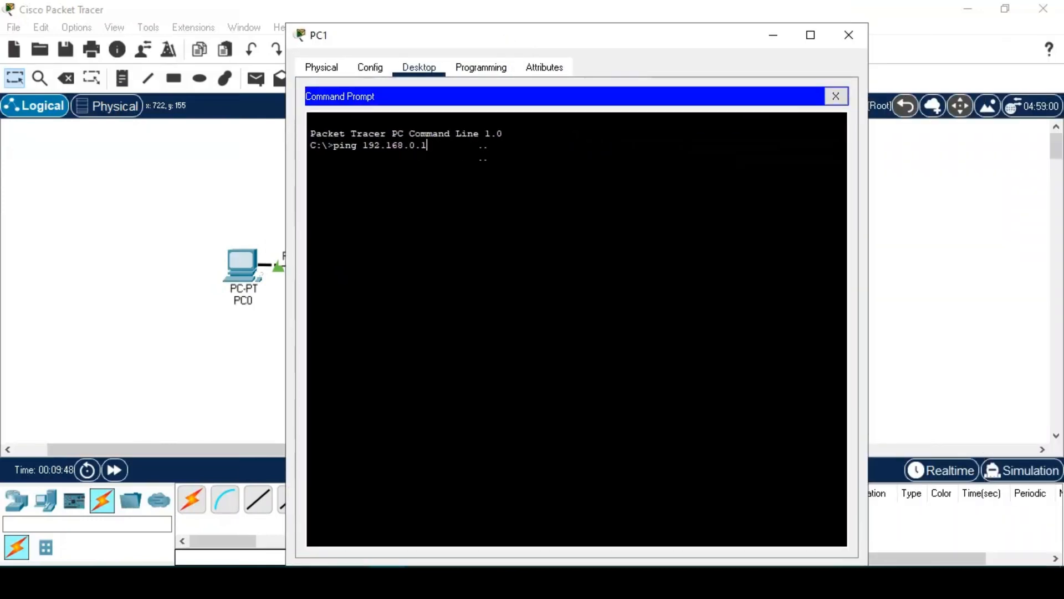
pyautogui.press('Return')
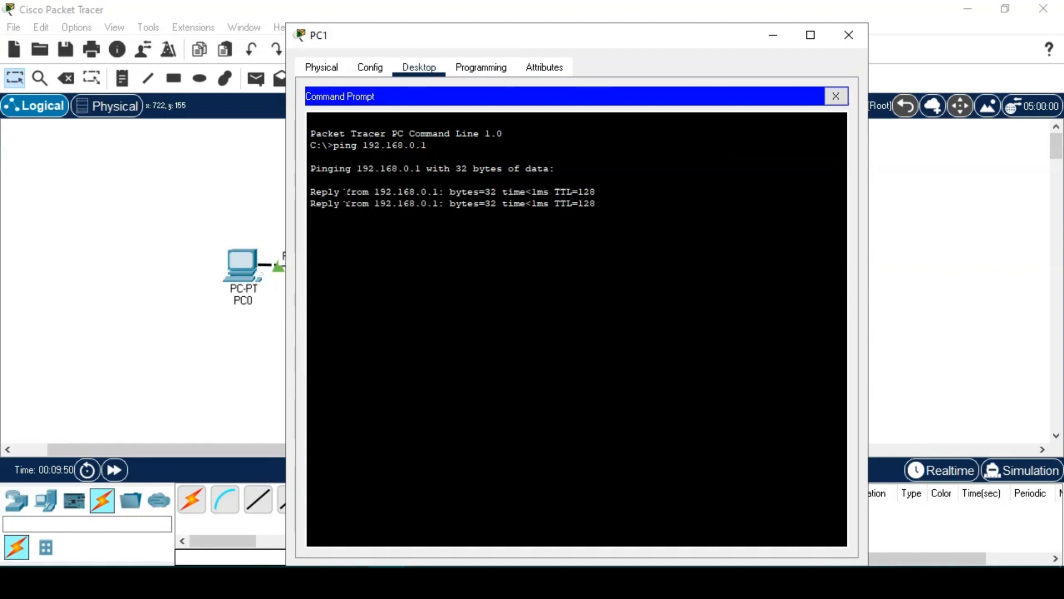
pyautogui.click(848, 36)
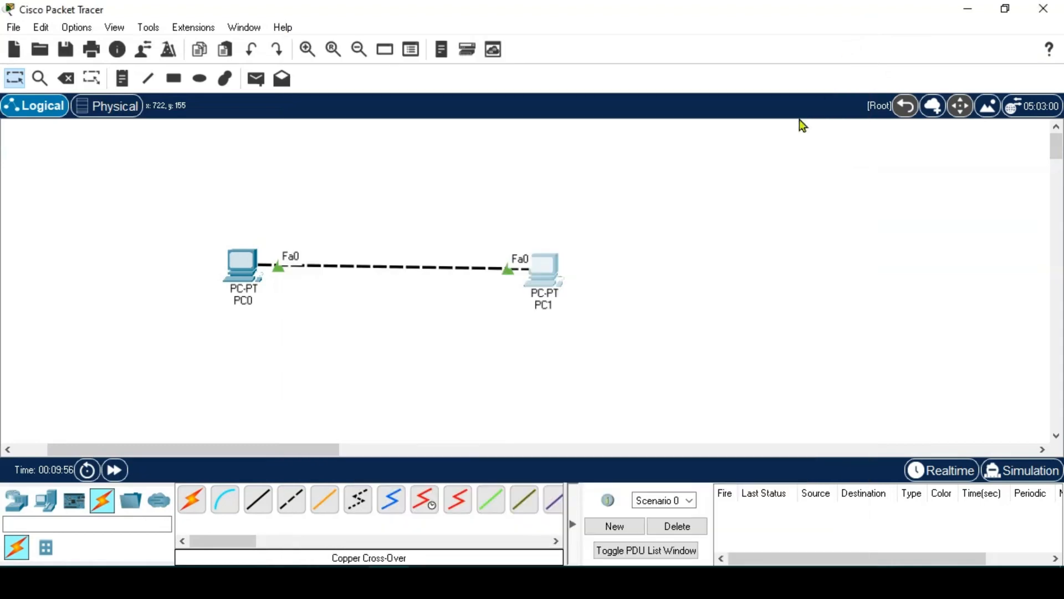
# - Nudge PC0 right on the canvas and open its IP Configuration app
pyautogui.click(243, 257)
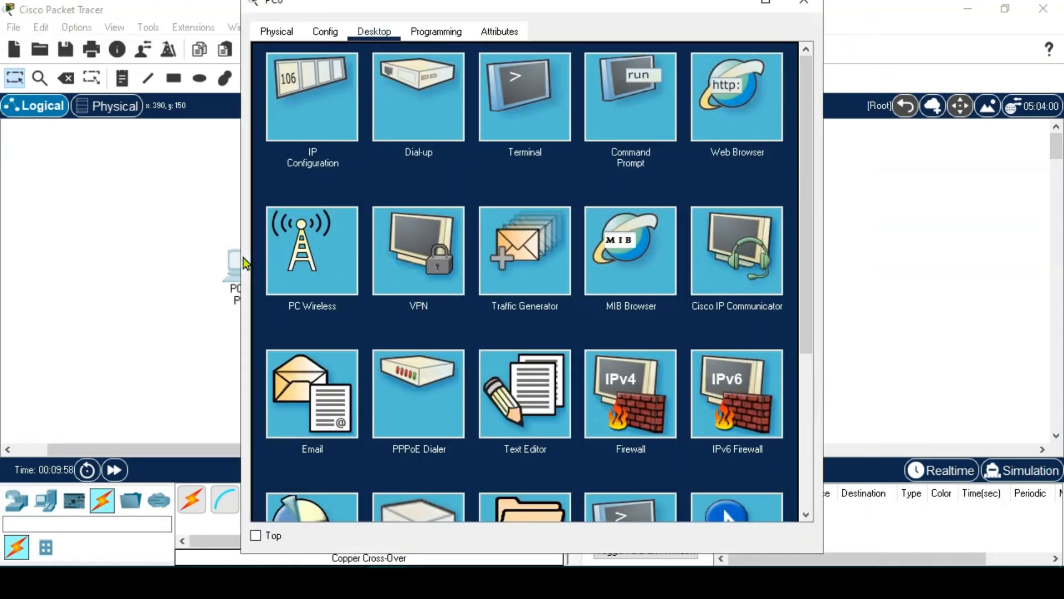
pyautogui.click(804, 3)
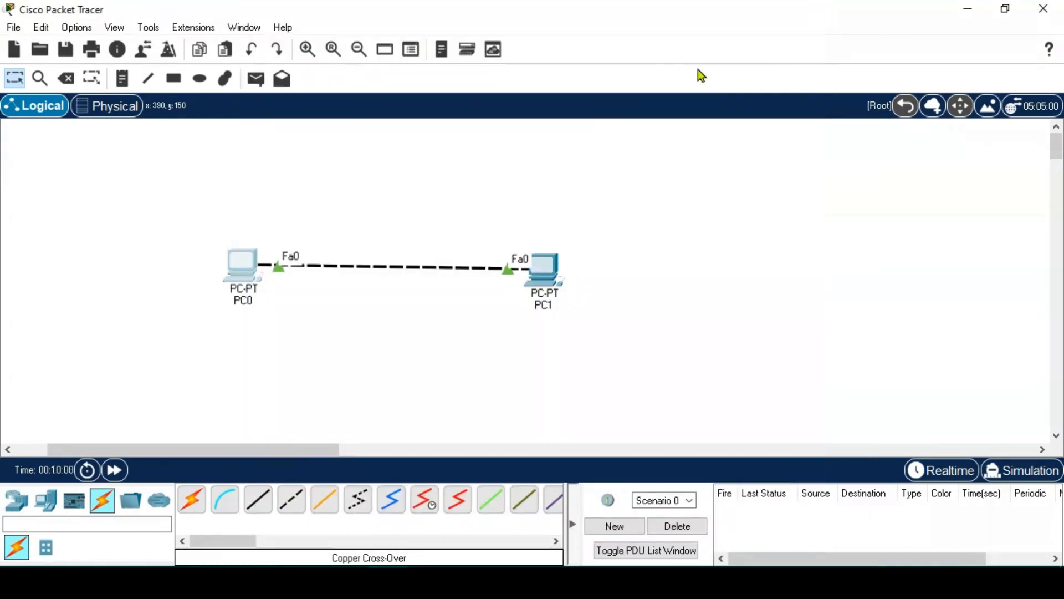
pyautogui.moveTo(247, 265); pyautogui.dragTo(291, 276)
pyautogui.click(285, 277)
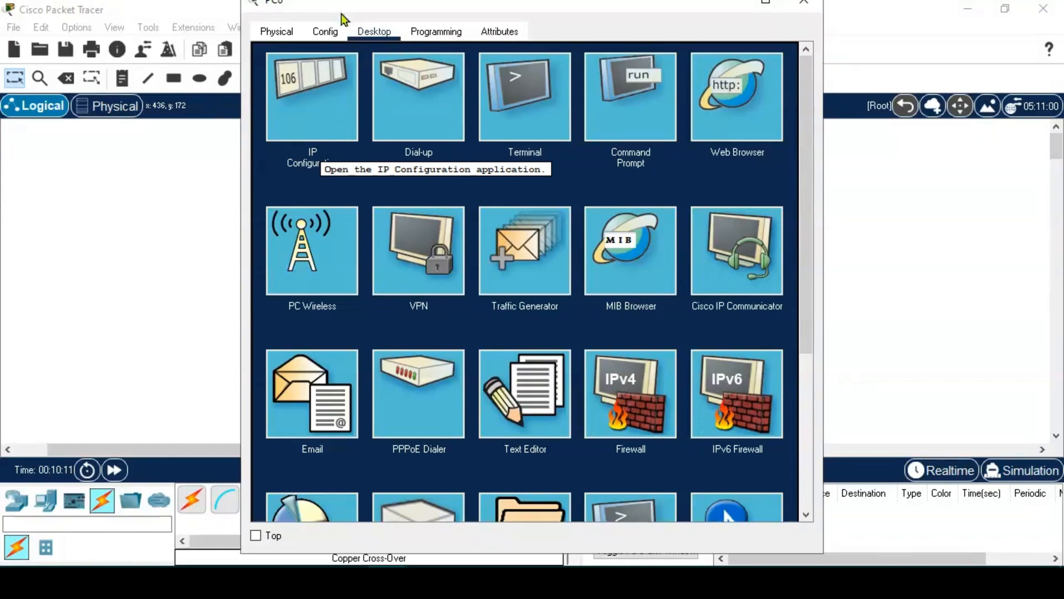
pyautogui.click(317, 130)
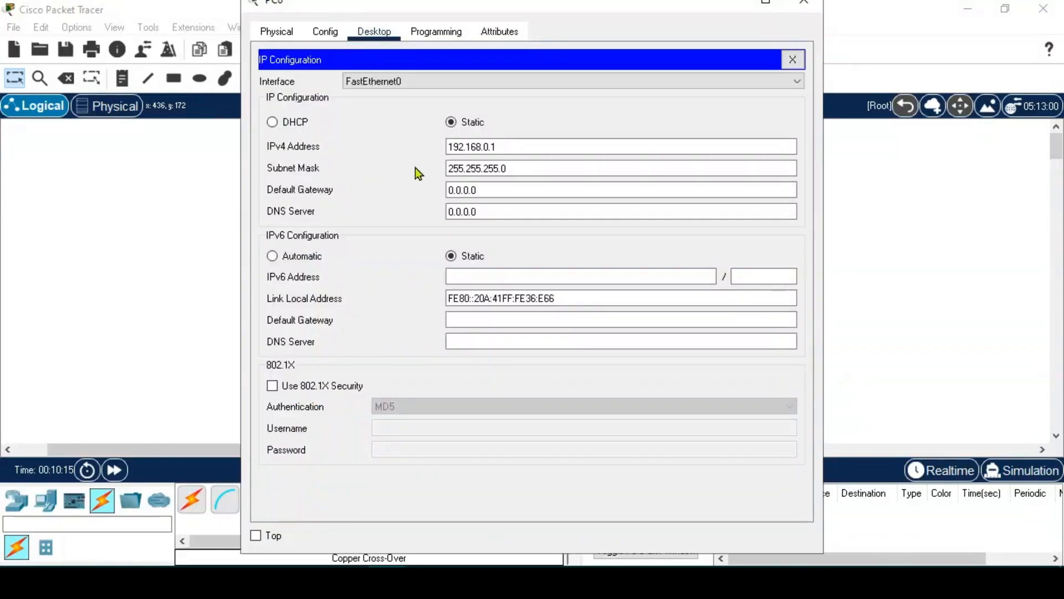
# - Check the Default Gateway and DNS Server fields in Global Settings, then return to IP Configuration
pyautogui.moveTo(428, 11); pyautogui.dragTo(472, 31)
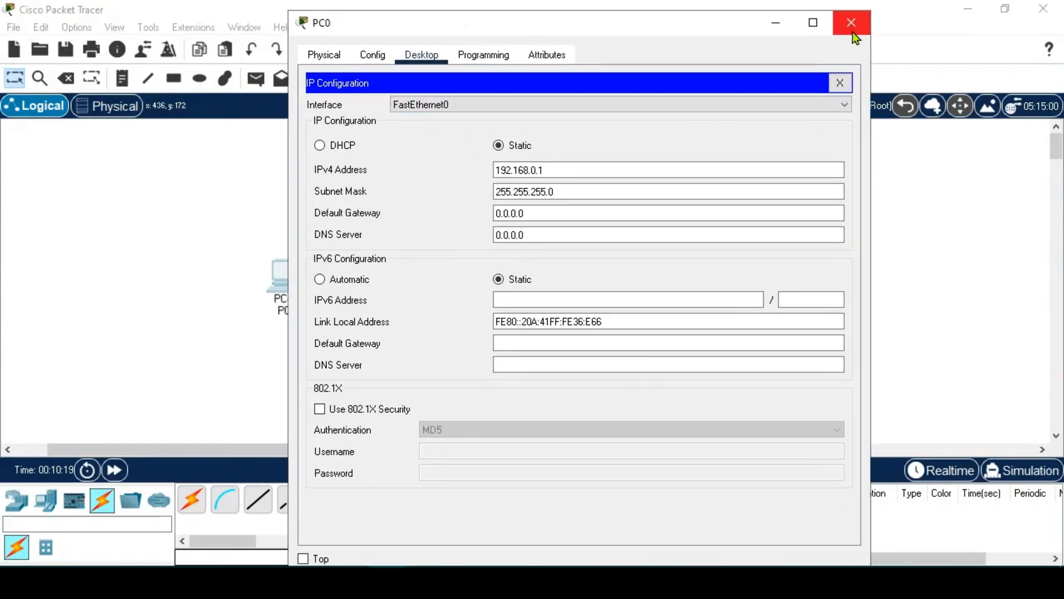
pyautogui.click(378, 60)
pyautogui.click(535, 233)
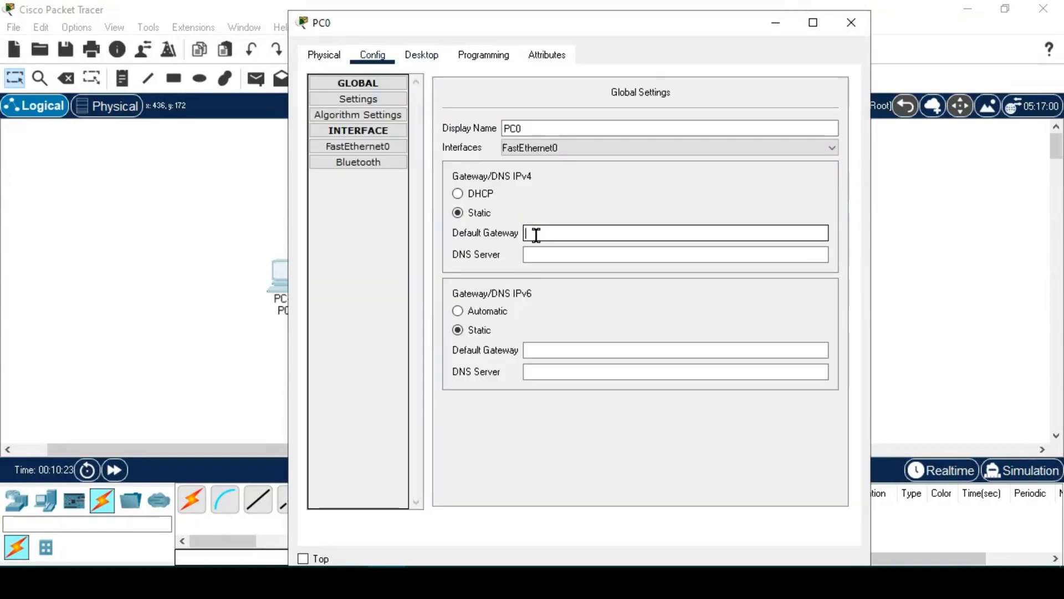
pyautogui.click(589, 254)
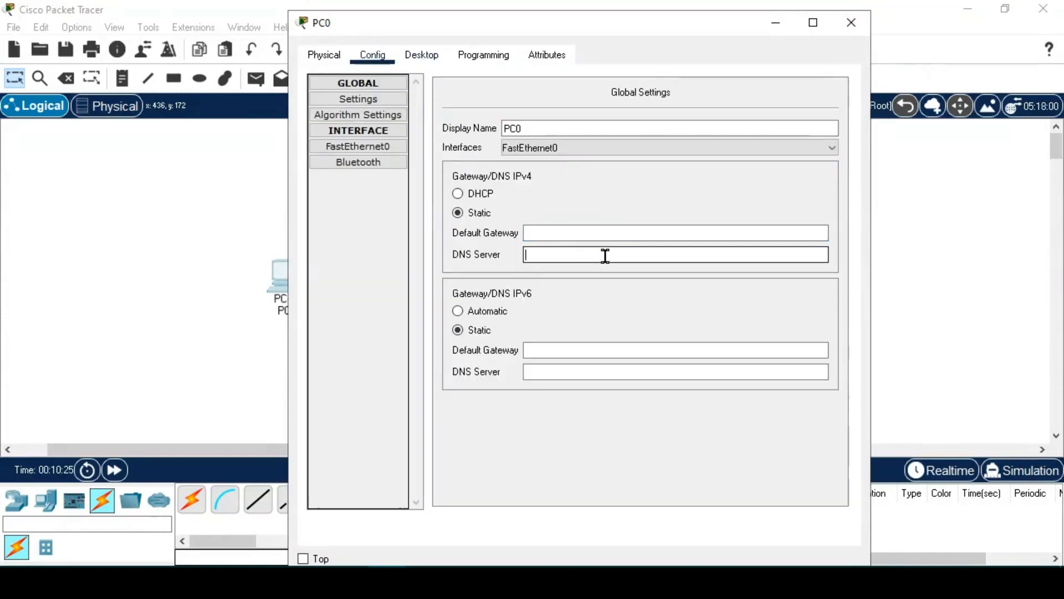
pyautogui.click(596, 233)
pyautogui.click(411, 61)
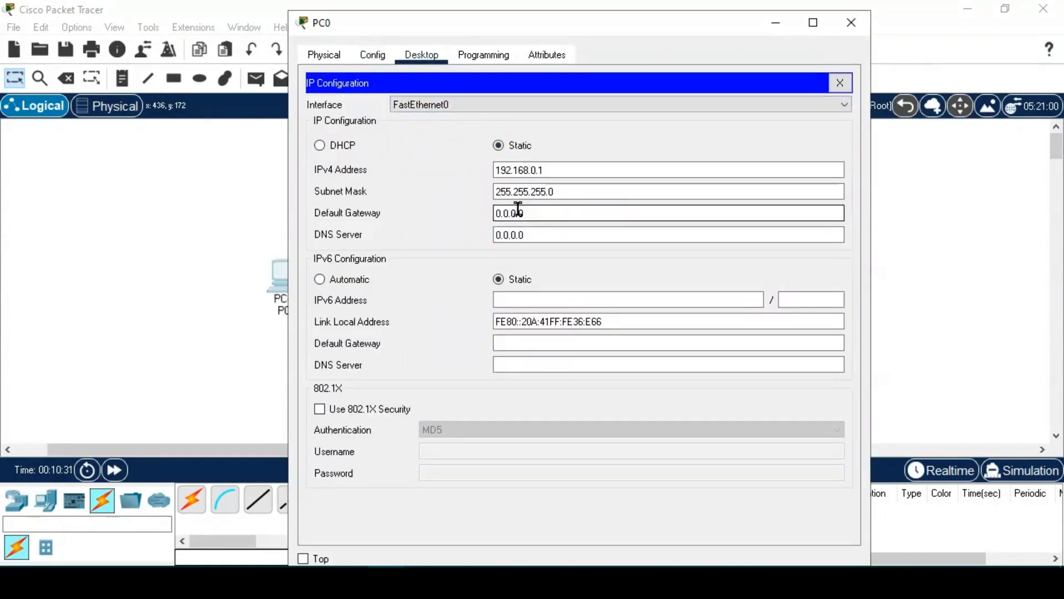
# - Replace PC0's Default Gateway 0.0.0.0 with 192.168.0.2, then close PC0's IP Configuration and window
pyautogui.moveTo(520, 212)
pyautogui.mouseDown()
pyautogui.moveTo(490, 217)
pyautogui.moveTo(531, 212)
pyautogui.mouseUp()
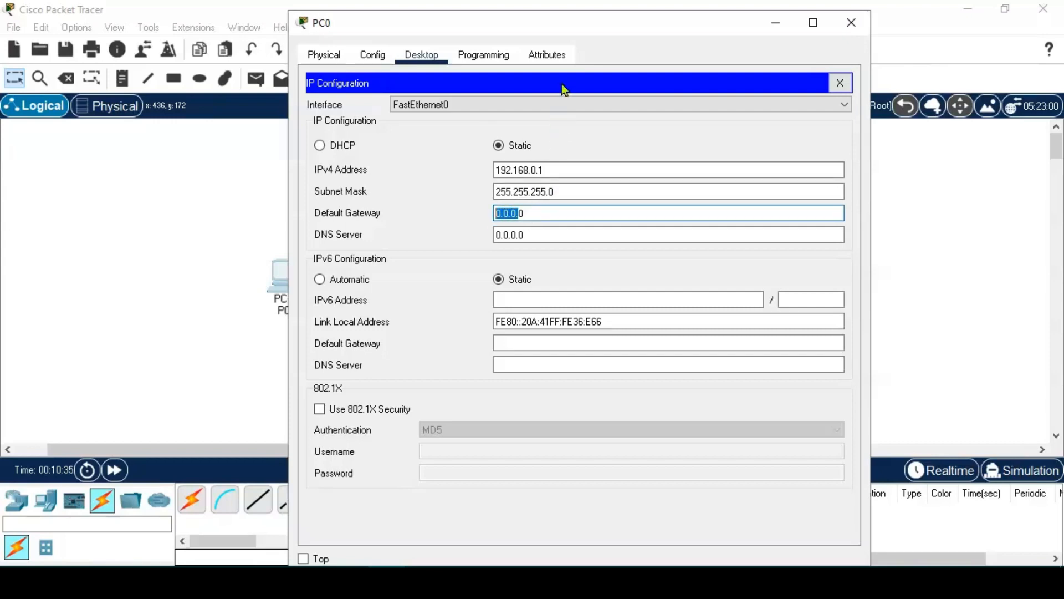
pyautogui.moveTo(553, 26); pyautogui.dragTo(866, 57)
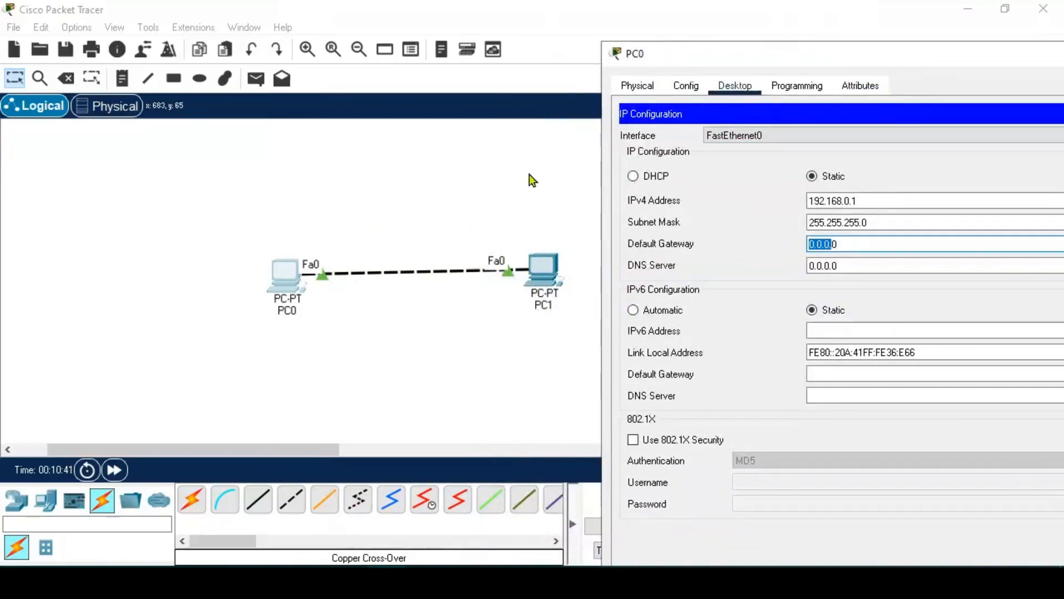
pyautogui.moveTo(692, 63); pyautogui.dragTo(372, 47)
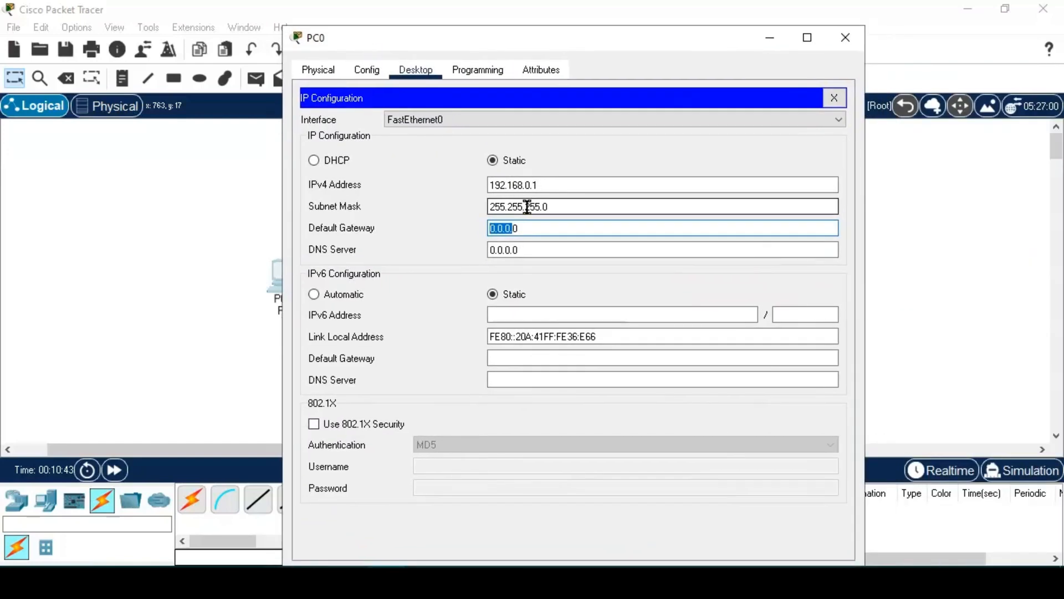
pyautogui.click(532, 228)
pyautogui.moveTo(550, 41); pyautogui.dragTo(684, 49)
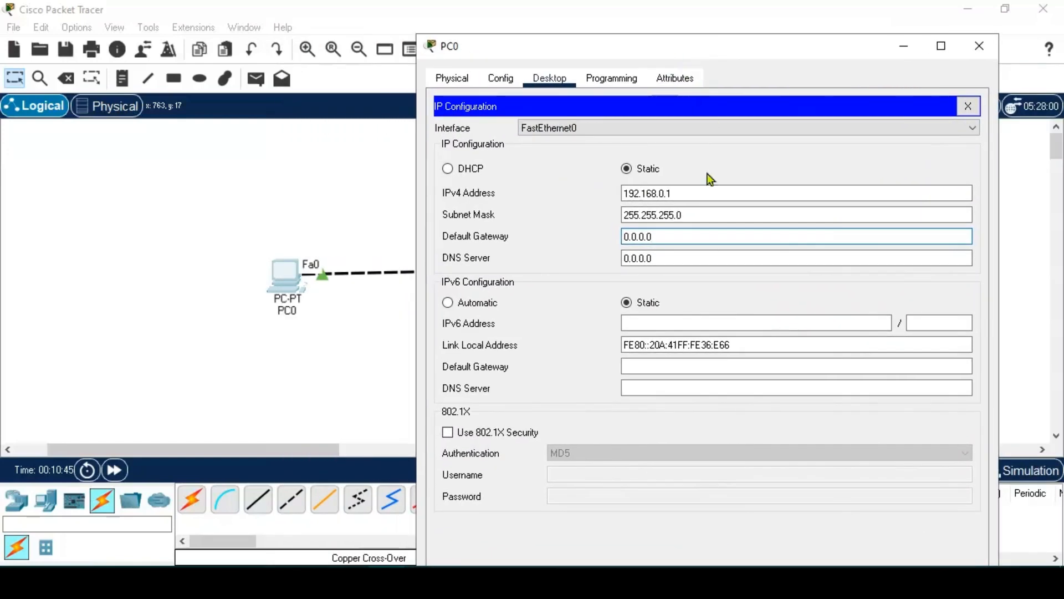
pyautogui.moveTo(667, 241); pyautogui.dragTo(611, 243)
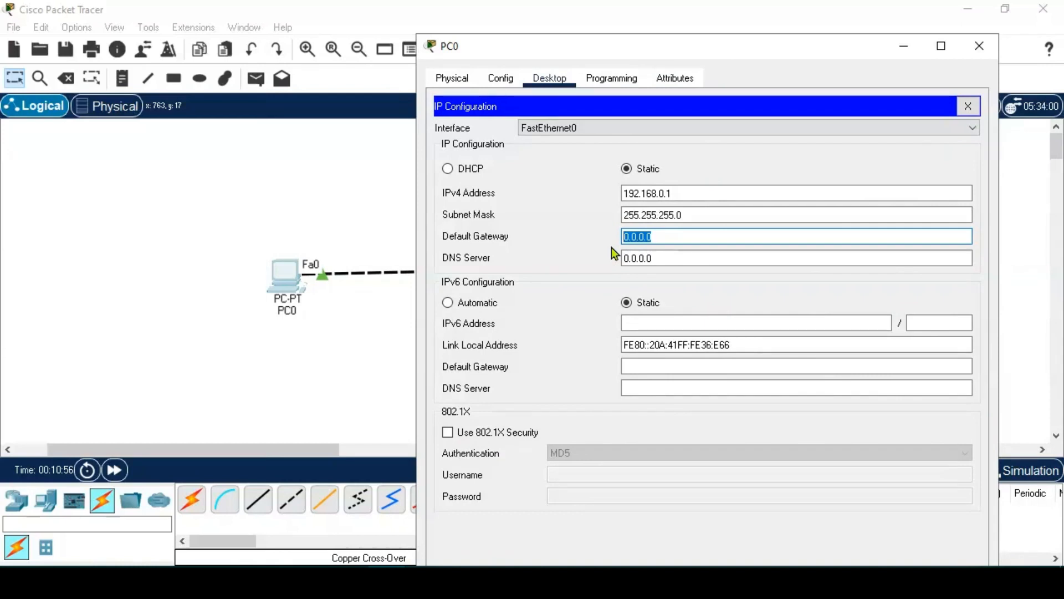
pyautogui.write('192')
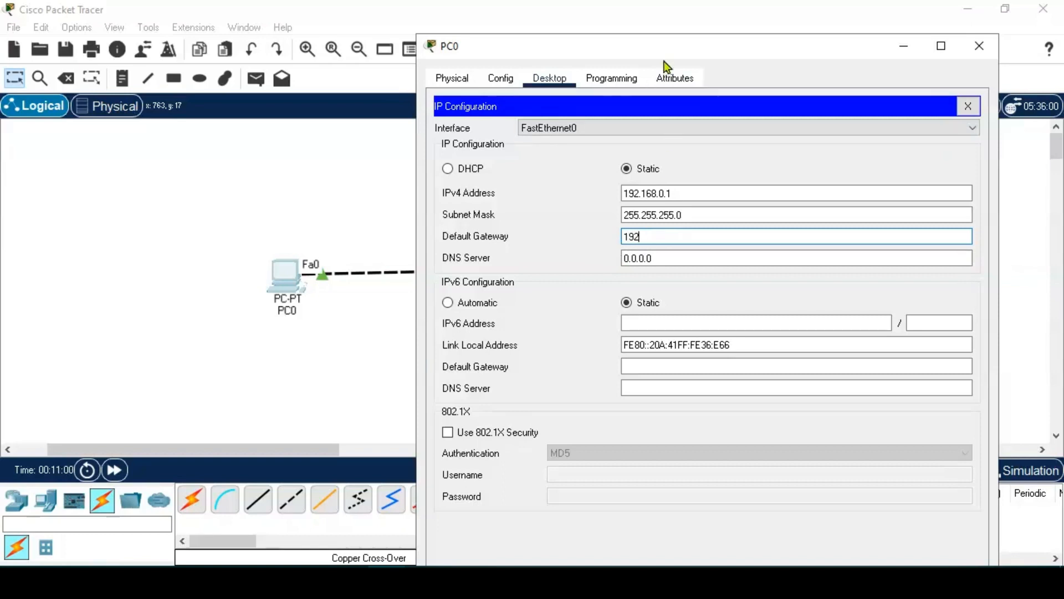
pyautogui.moveTo(664, 44); pyautogui.dragTo(824, 48)
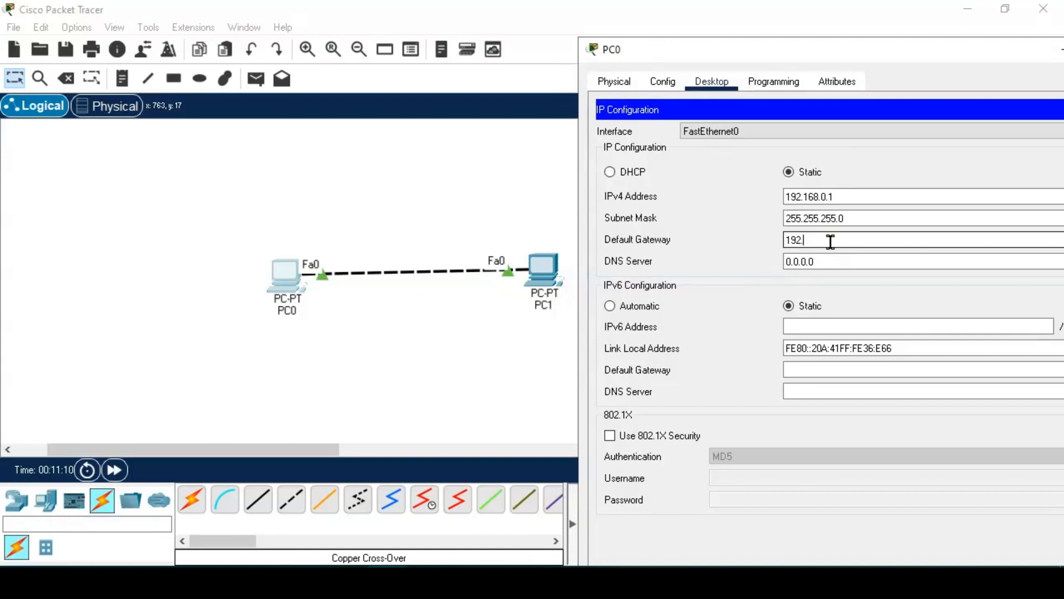
pyautogui.write('.168.0.2')
pyautogui.moveTo(857, 51); pyautogui.dragTo(527, 45)
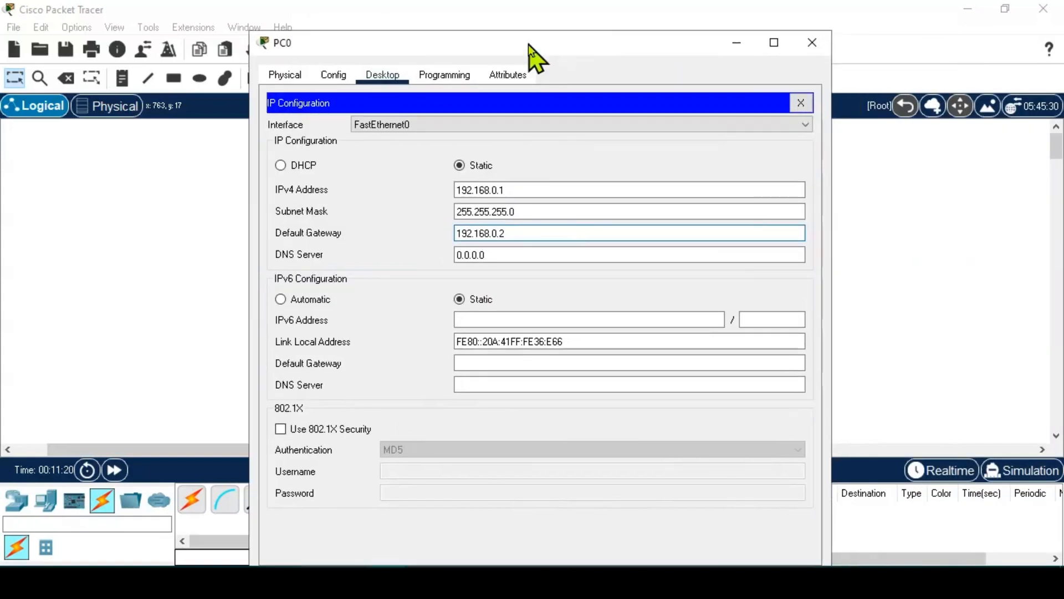
pyautogui.click(801, 103)
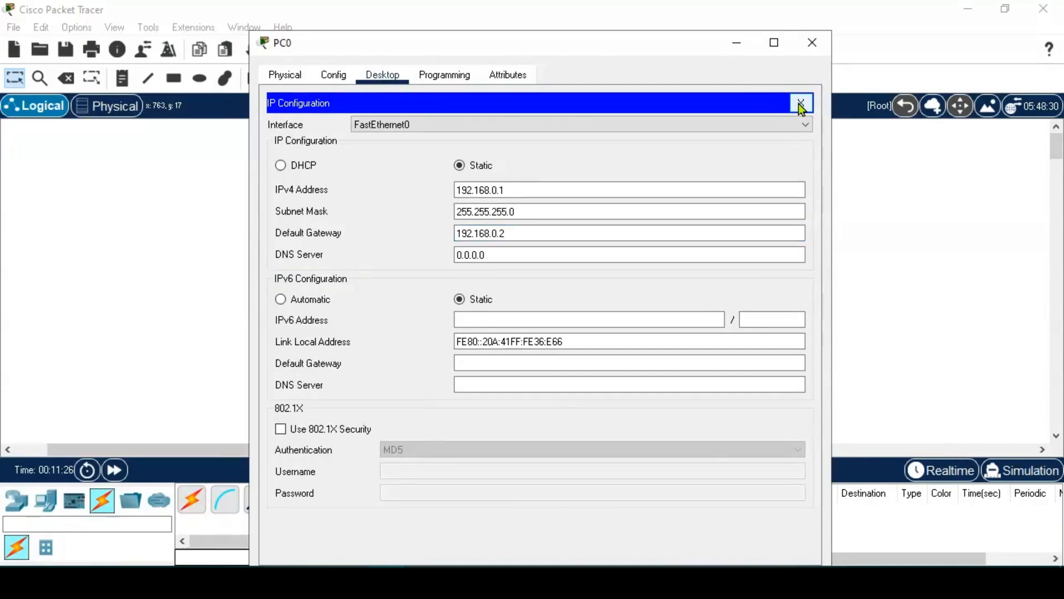
pyautogui.click(812, 43)
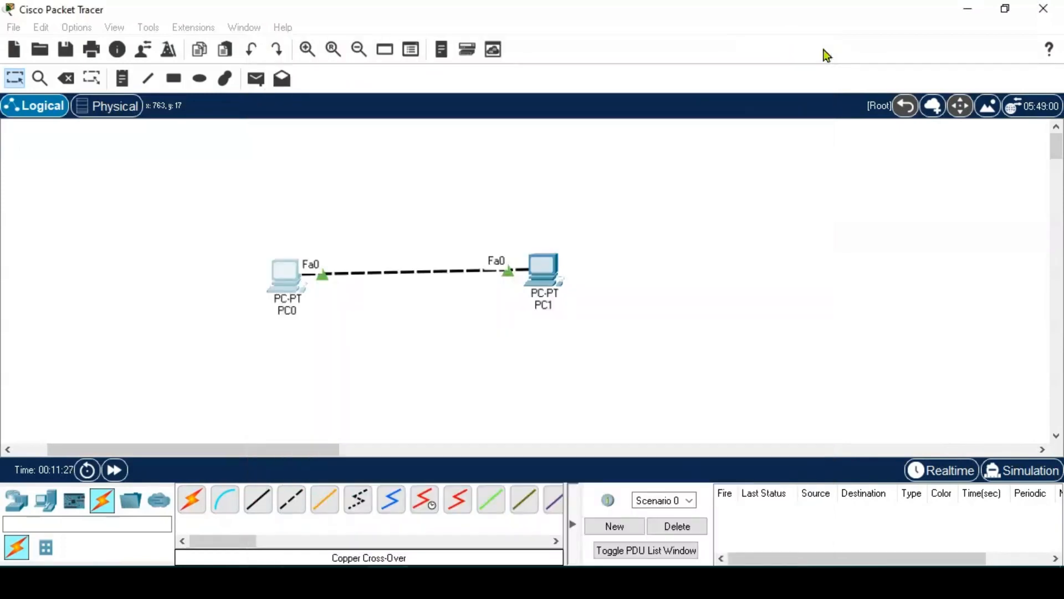
# - Set PC1's Default Gateway to 192.168.0.1 in its IP Configuration and close PC1's window
pyautogui.click(543, 265)
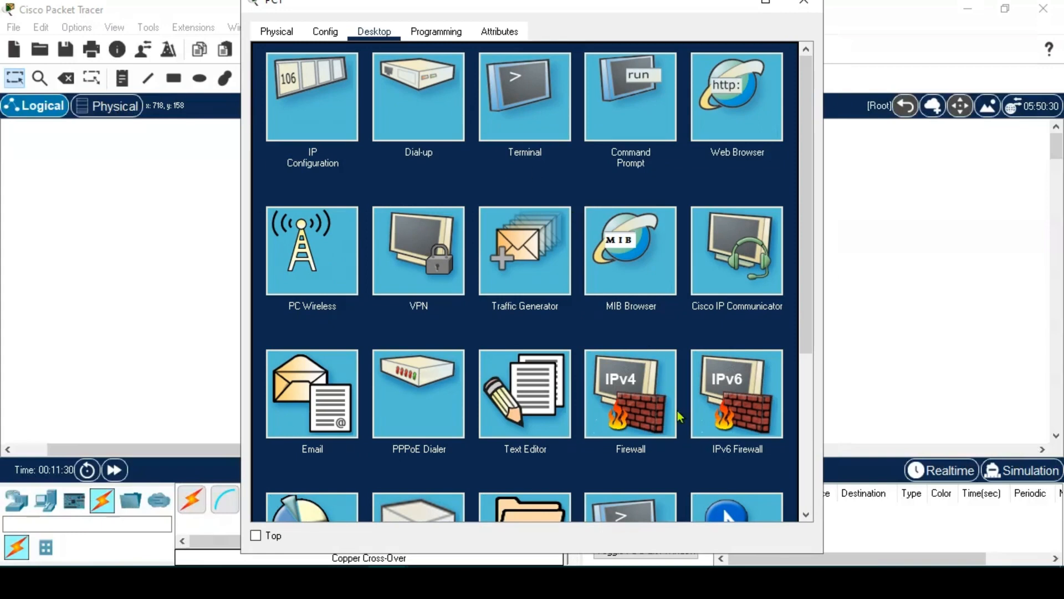
pyautogui.click(320, 120)
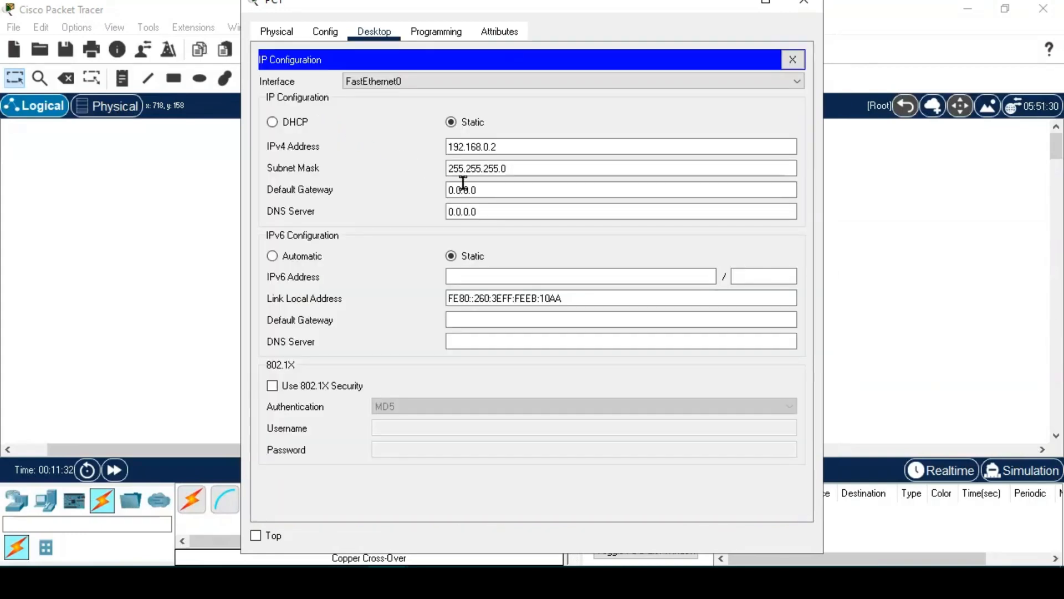
pyautogui.moveTo(495, 189); pyautogui.dragTo(395, 189)
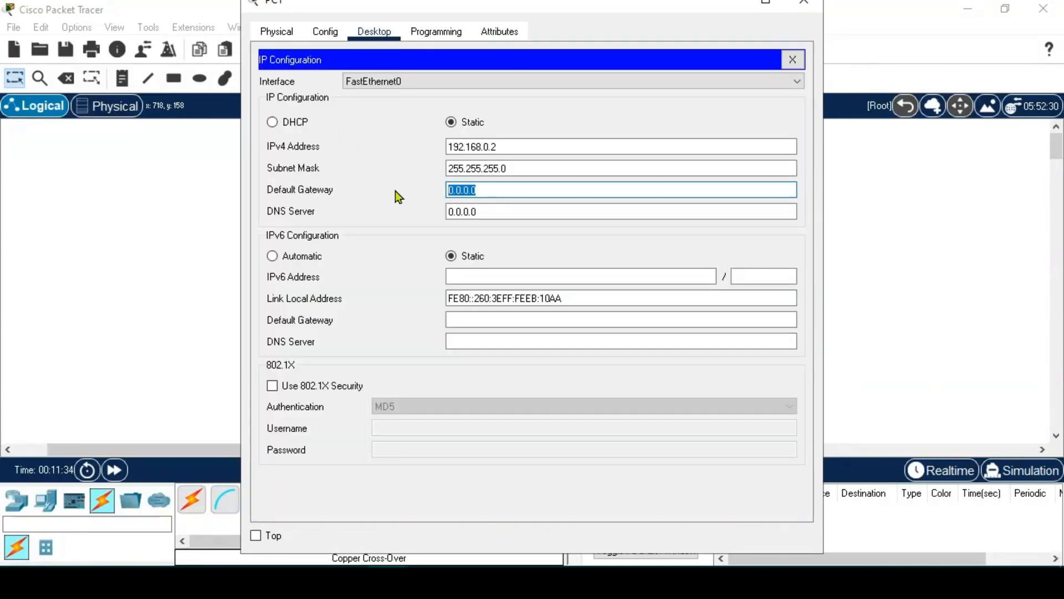
pyautogui.write('192.168.')
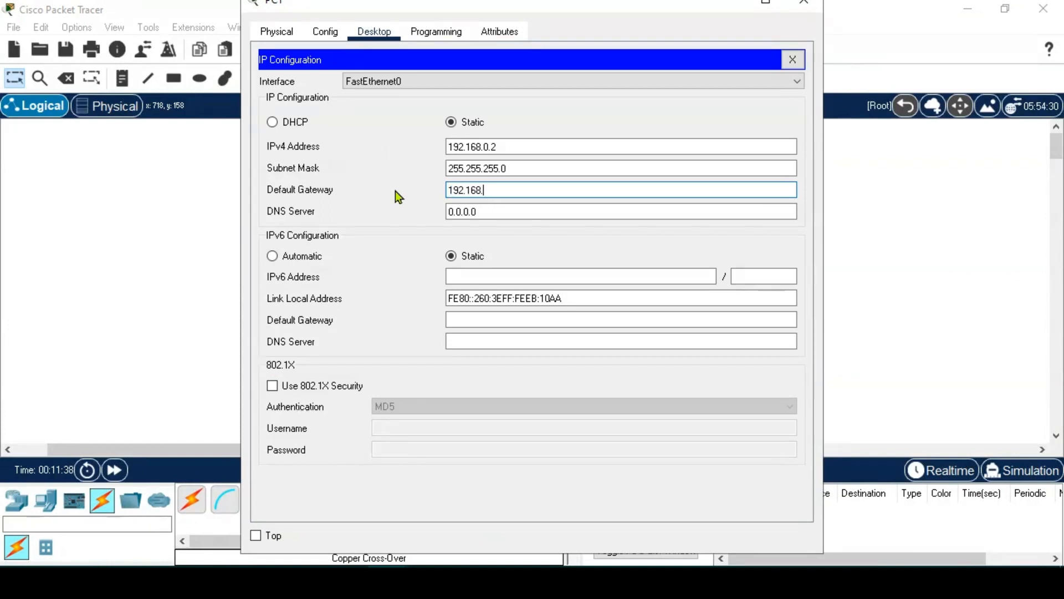
pyautogui.write('0.1')
pyautogui.click(790, 59)
pyautogui.click(804, 2)
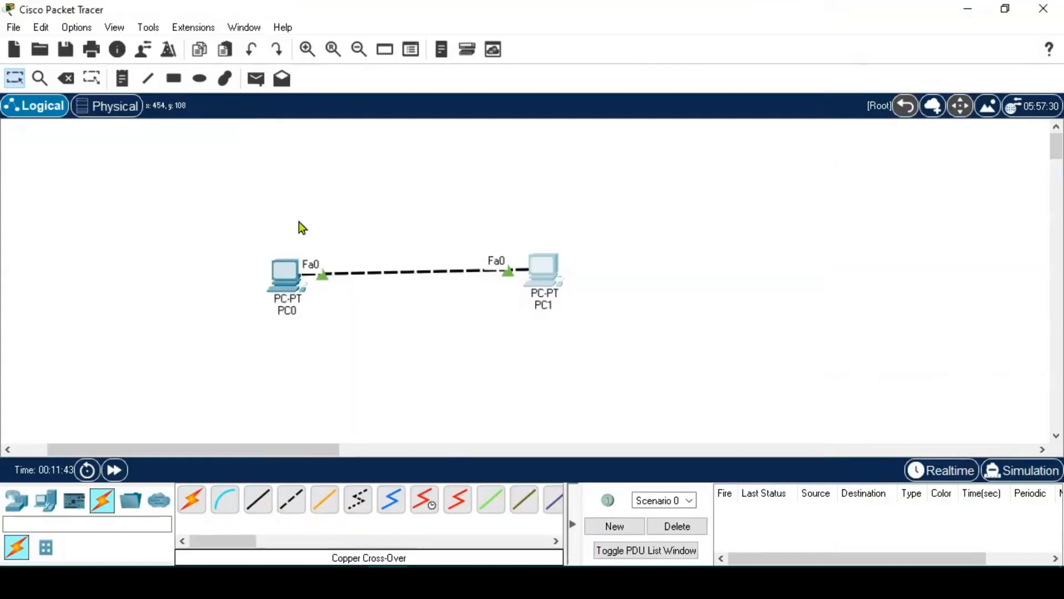
# - Reopen PC0's IP Configuration to confirm its gateway reads 192.168.0.2, then close it
pyautogui.click(284, 273)
pyautogui.click(342, 115)
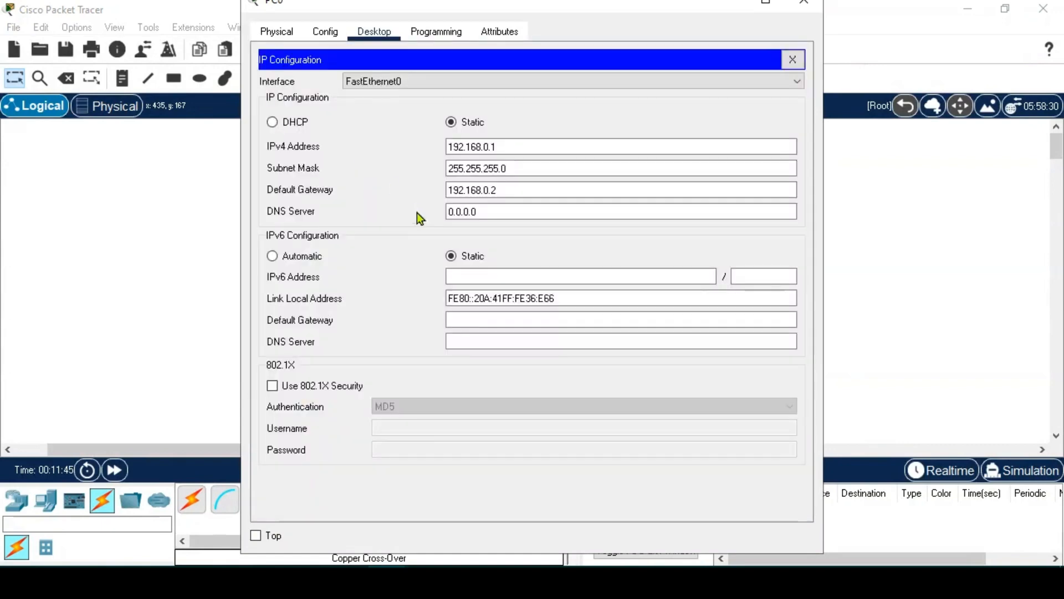
pyautogui.click(508, 191)
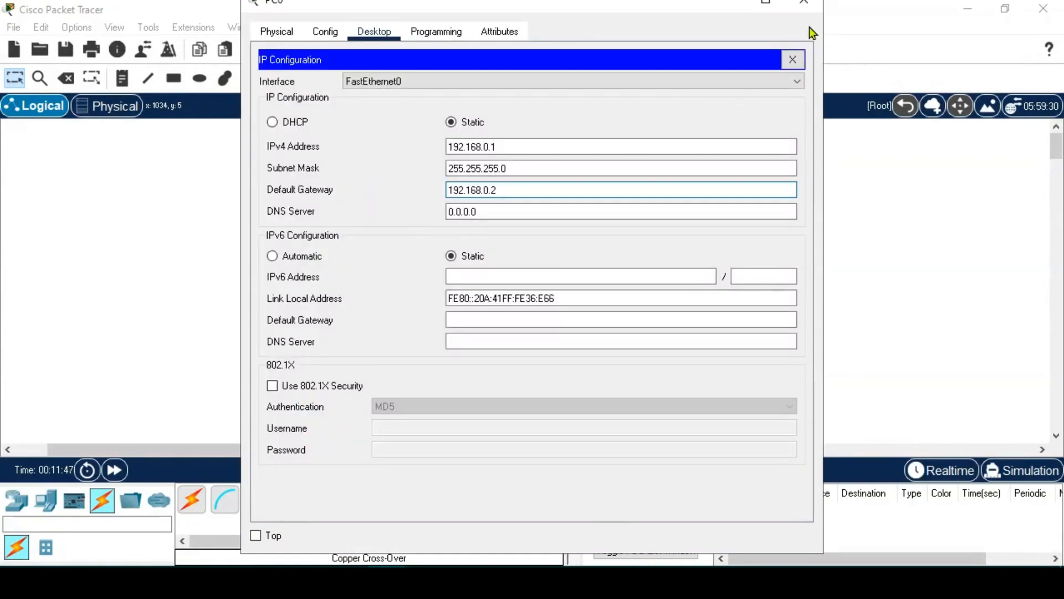
pyautogui.click(804, 2)
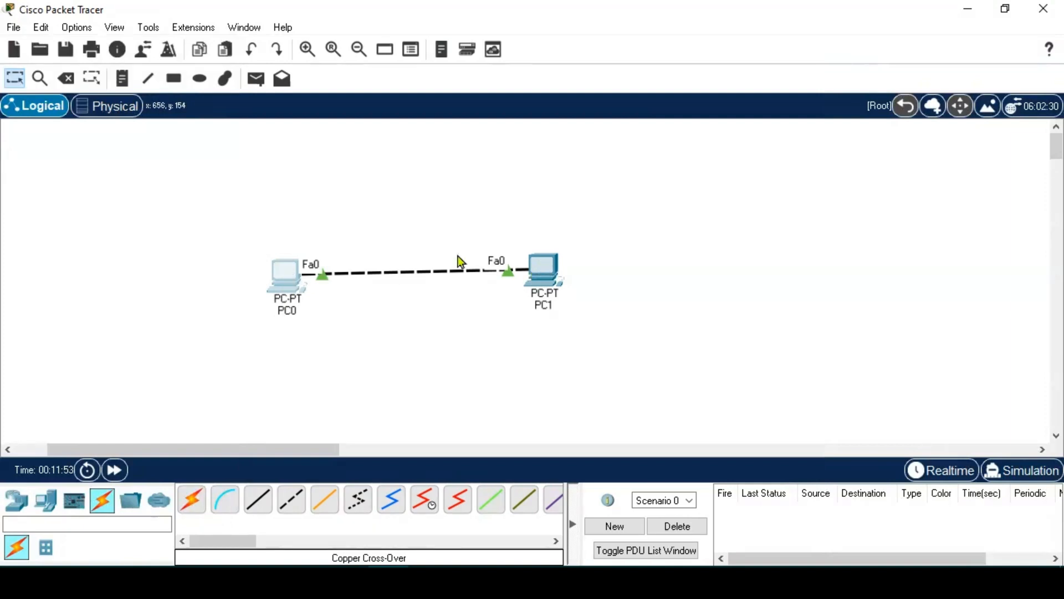
# - Rerun ping 192.168.0.2 from PC0's Command Prompt, getting 4/4 replies with 0% loss
pyautogui.click(280, 271)
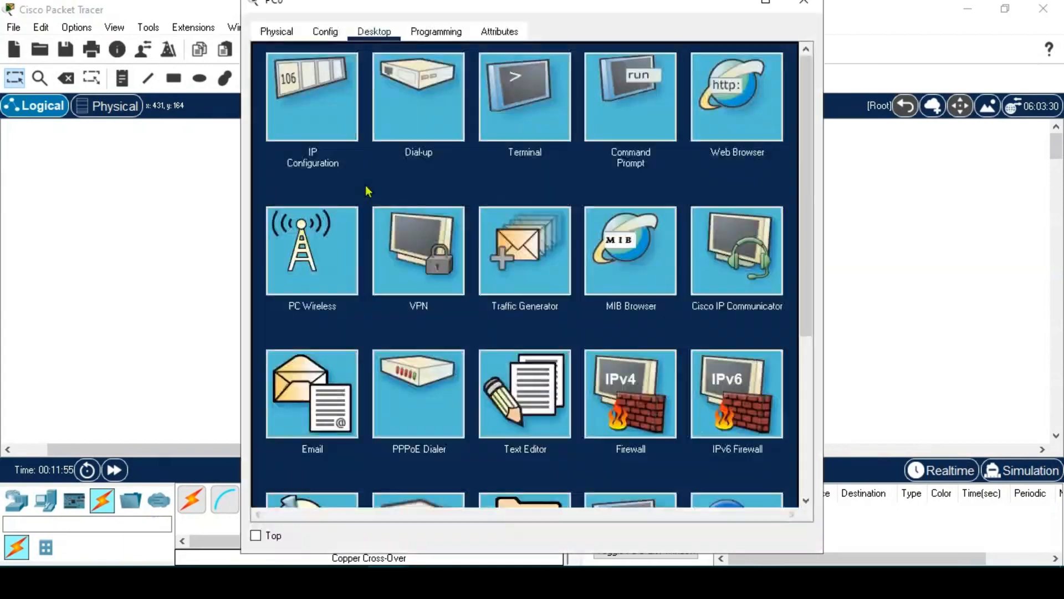
pyautogui.click(644, 108)
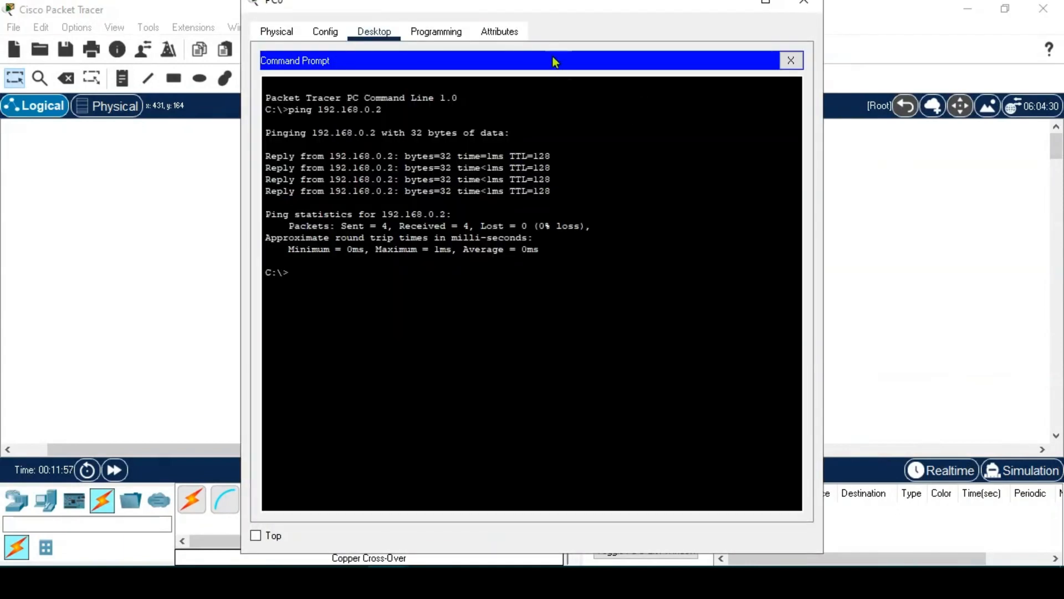
pyautogui.moveTo(546, 10); pyautogui.dragTo(594, 34)
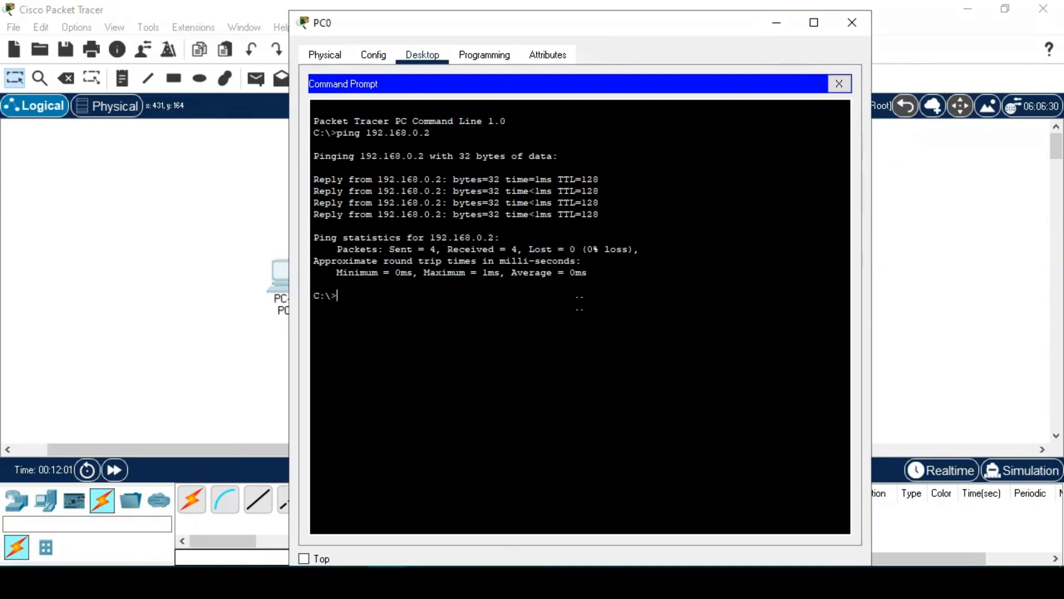
pyautogui.press('Up')
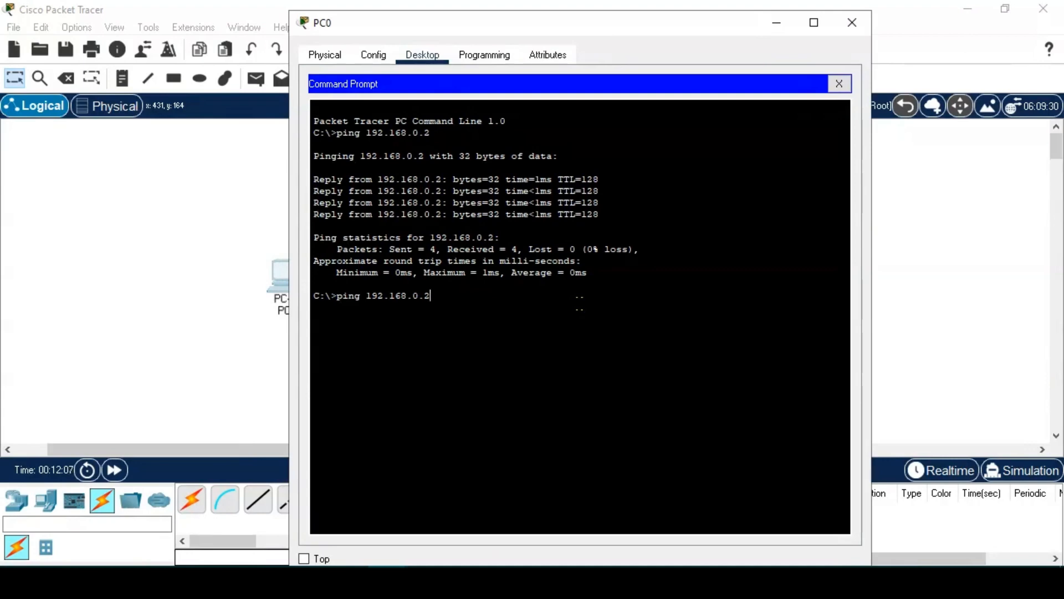
pyautogui.press('Return')
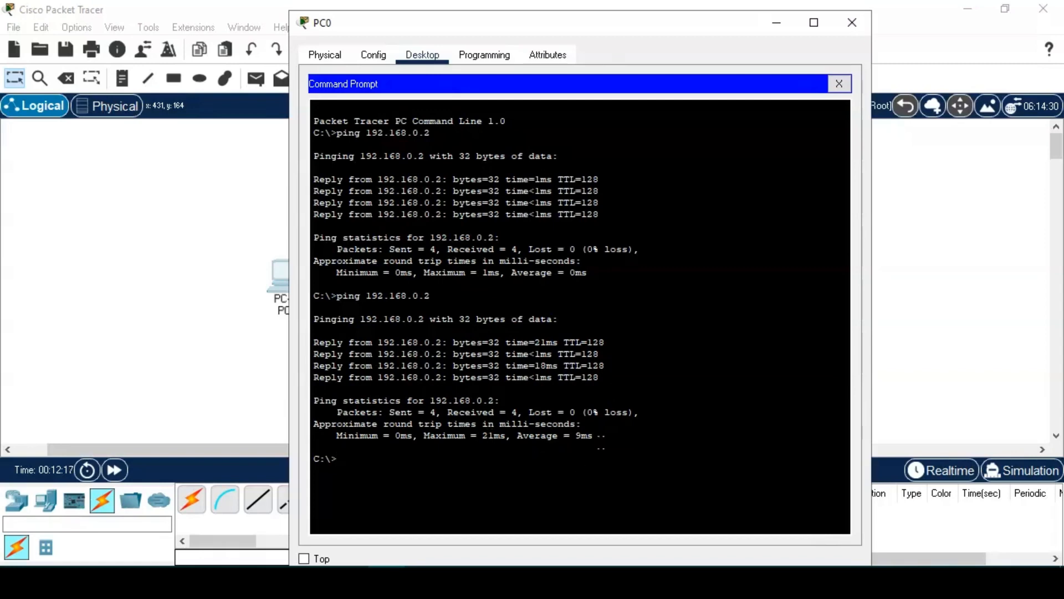
pyautogui.moveTo(595, 32); pyautogui.dragTo(709, 55)
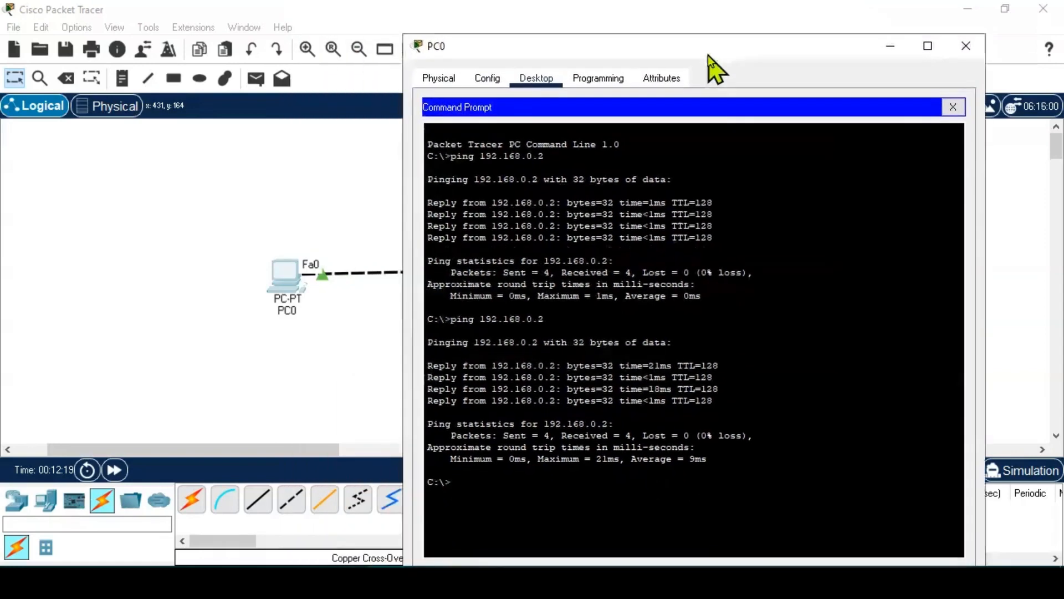
pyautogui.click(958, 110)
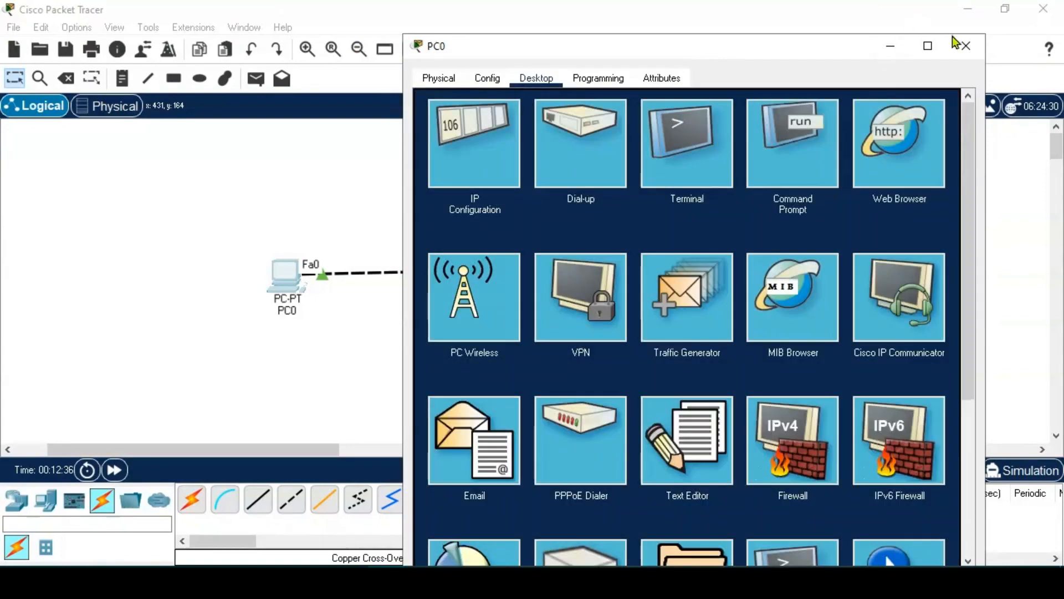
# - Rerun ping 192.168.0.1 from PC1's Command Prompt, getting 4/4 replies with 0% loss
pyautogui.click(965, 46)
pyautogui.click(537, 267)
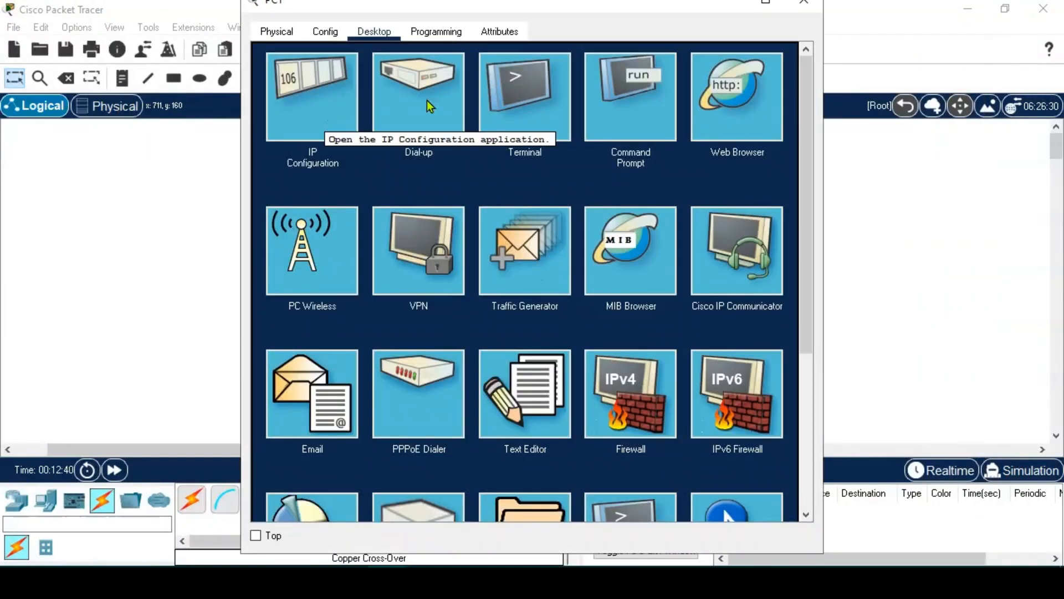
pyautogui.click(630, 102)
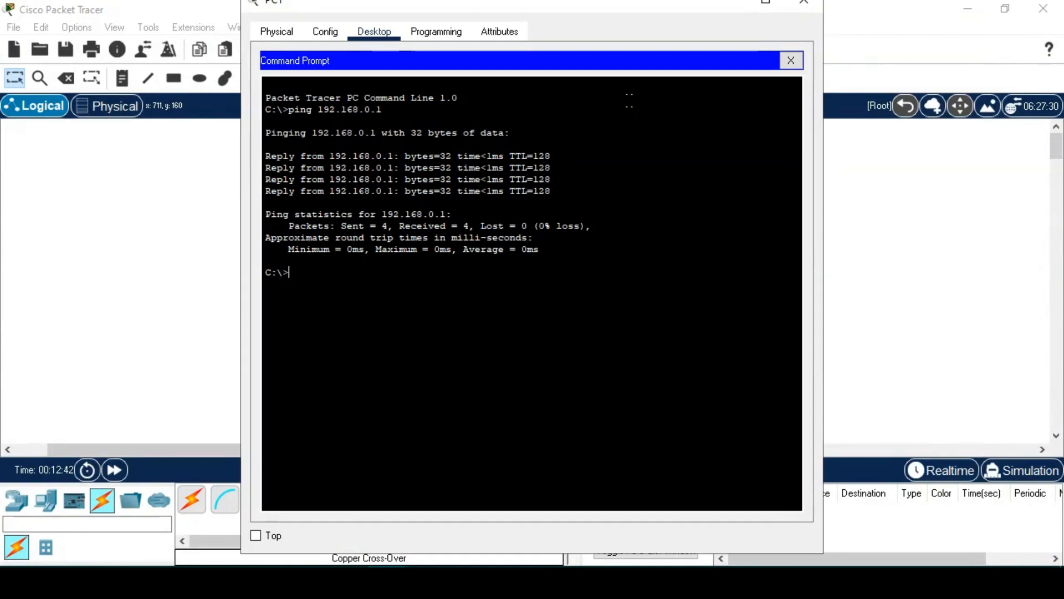
pyautogui.press('Up')
pyautogui.press('Return')
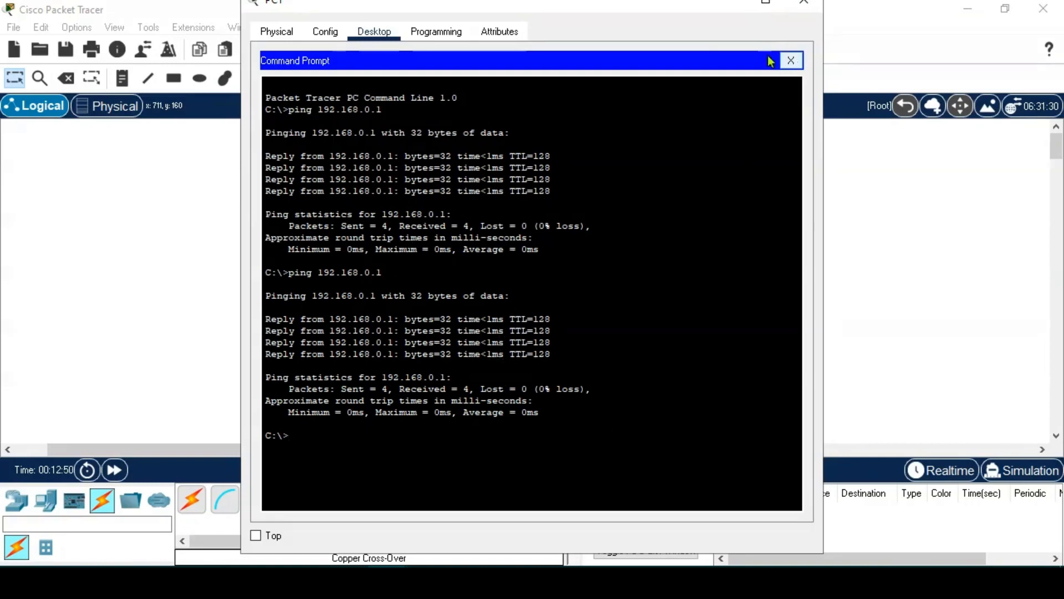
pyautogui.moveTo(648, 10); pyautogui.dragTo(680, 70)
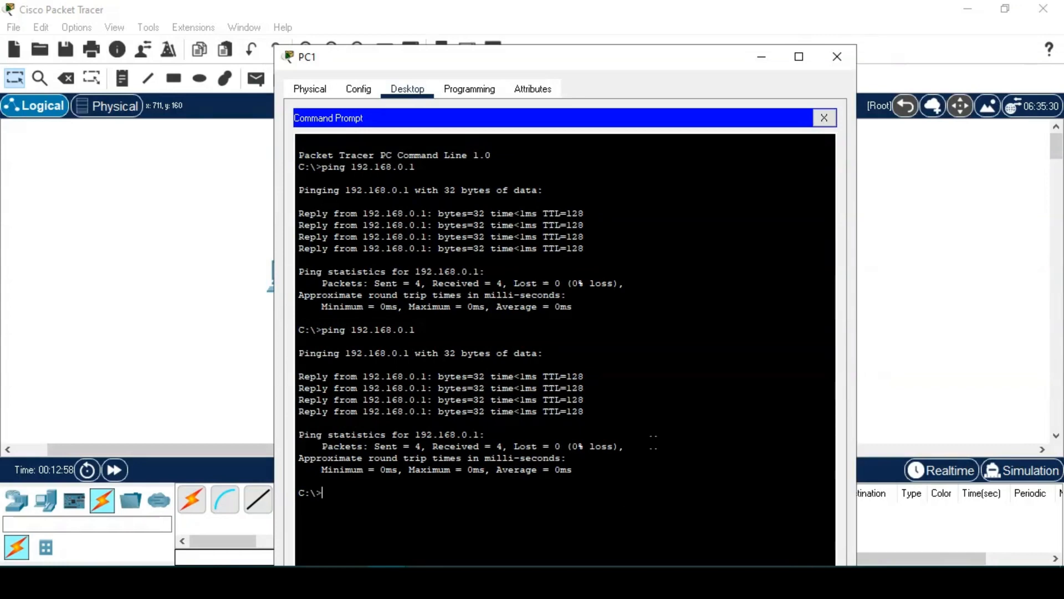
pyautogui.click(837, 57)
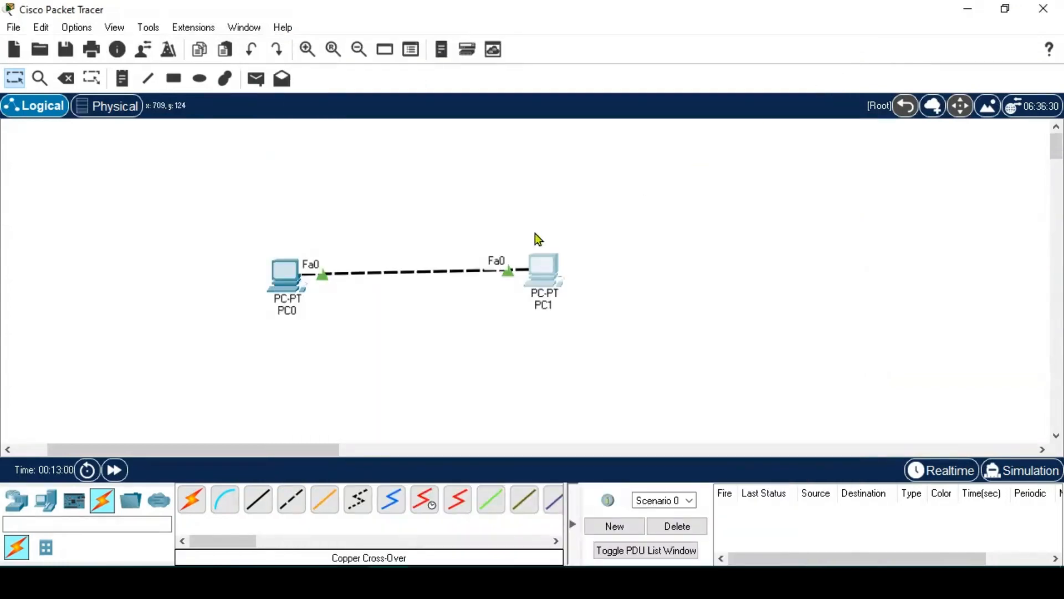
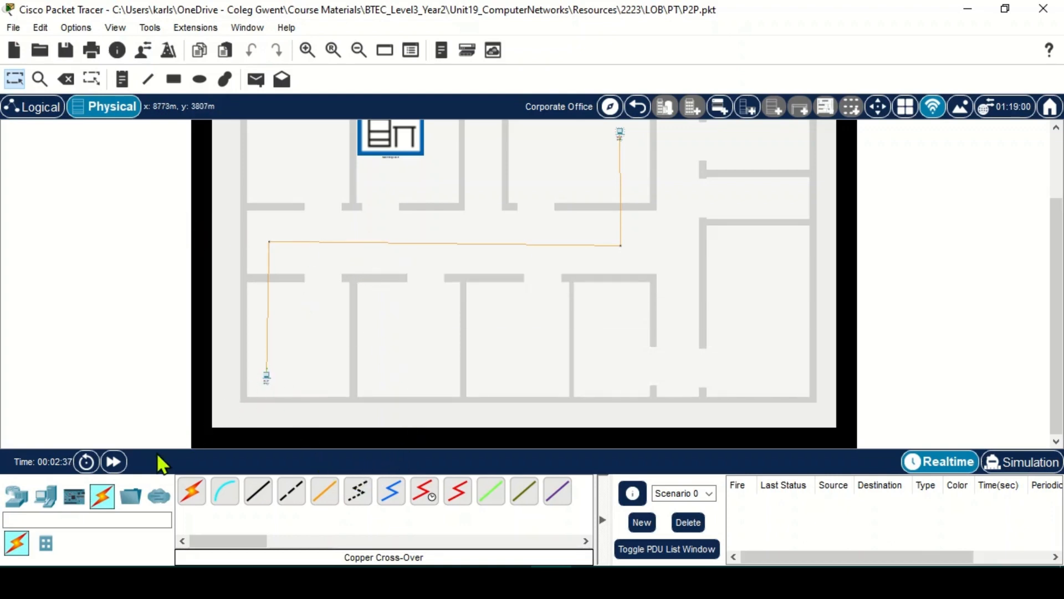
# - Place a new PC from End Devices in the lower middle room, keeping PC0 undeleted
pyautogui.click(45, 508)
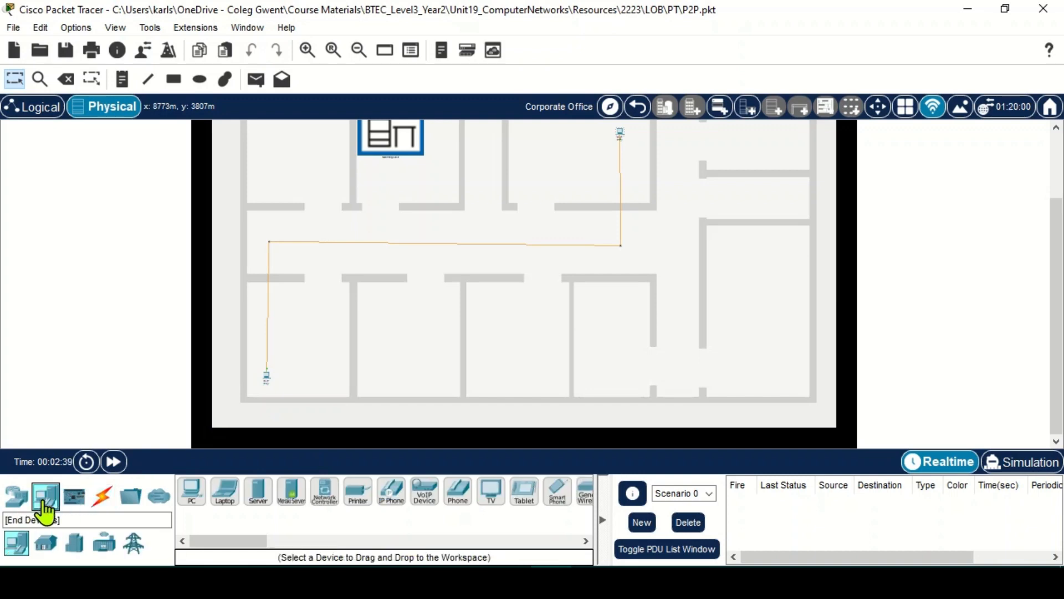
pyautogui.moveTo(190, 498); pyautogui.dragTo(492, 372)
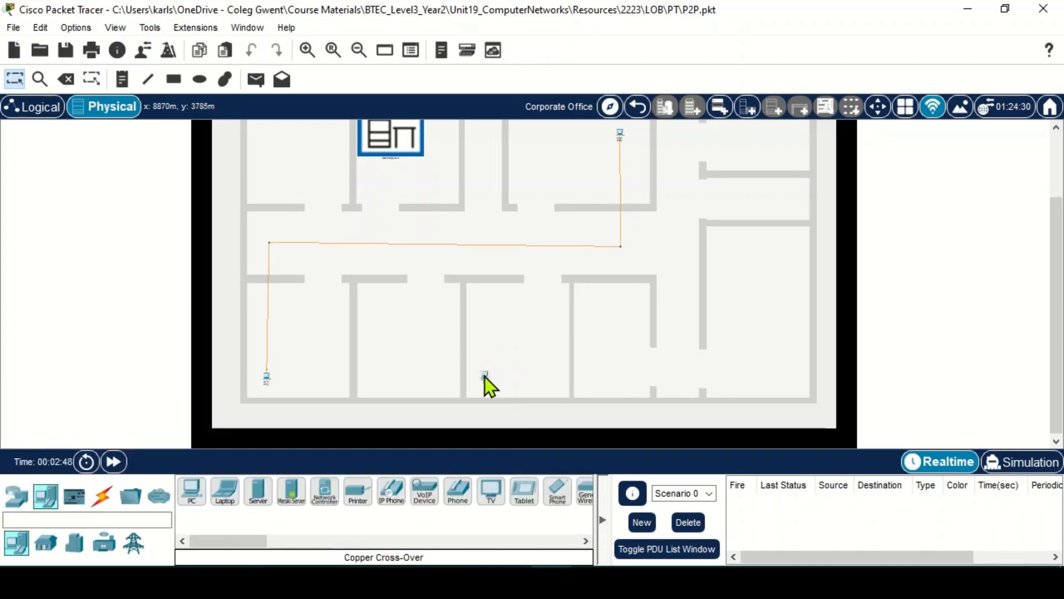
pyautogui.click(66, 79)
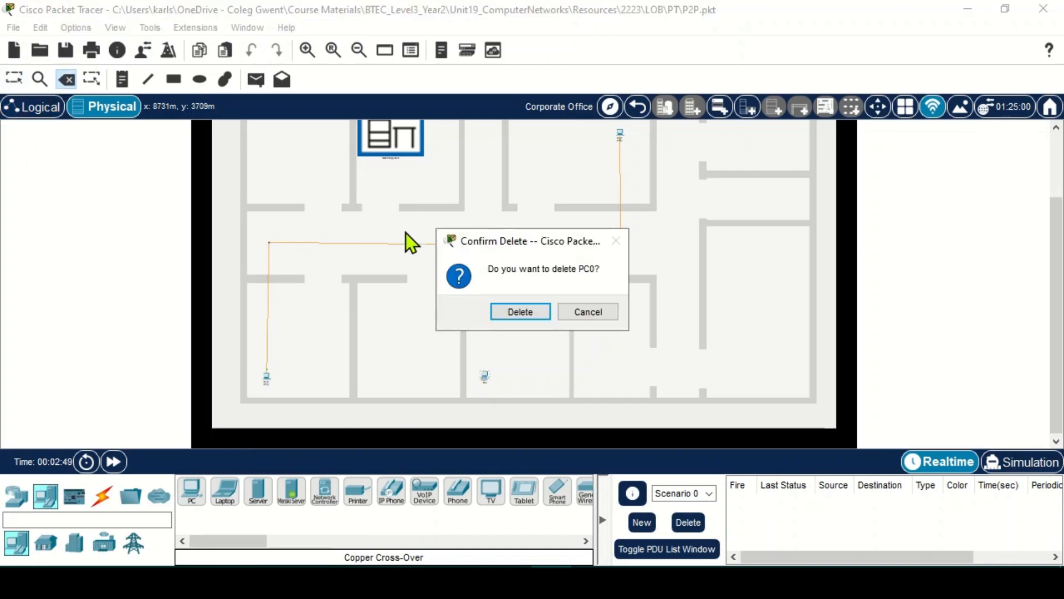
pyautogui.click(588, 311)
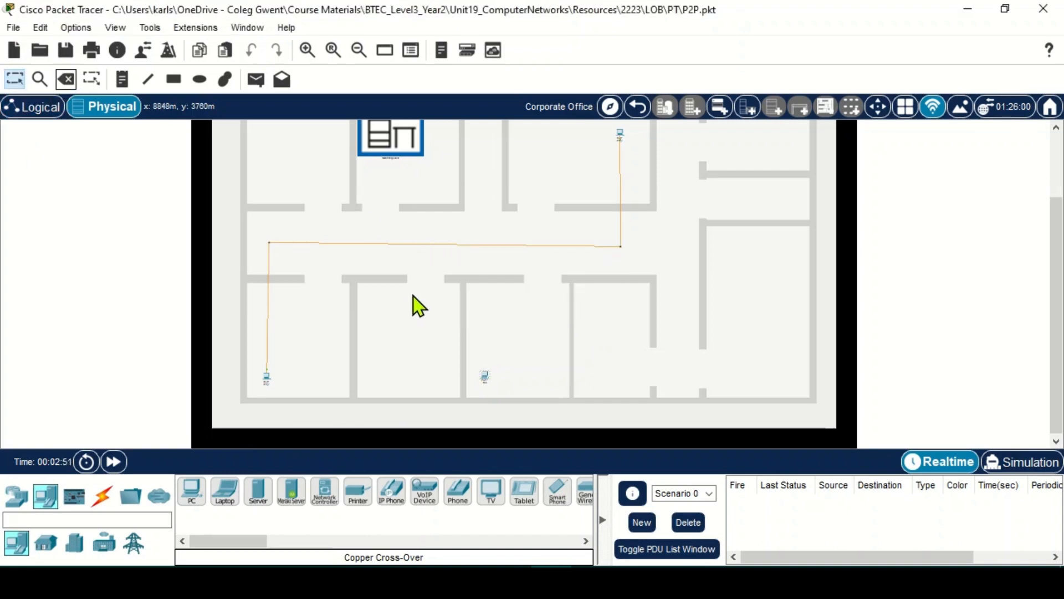
# - Delete the copper cross-over cable linking the two original PCs, leaving both PCs in place
pyautogui.press('Delete')
pyautogui.click(413, 296)
pyautogui.click(606, 318)
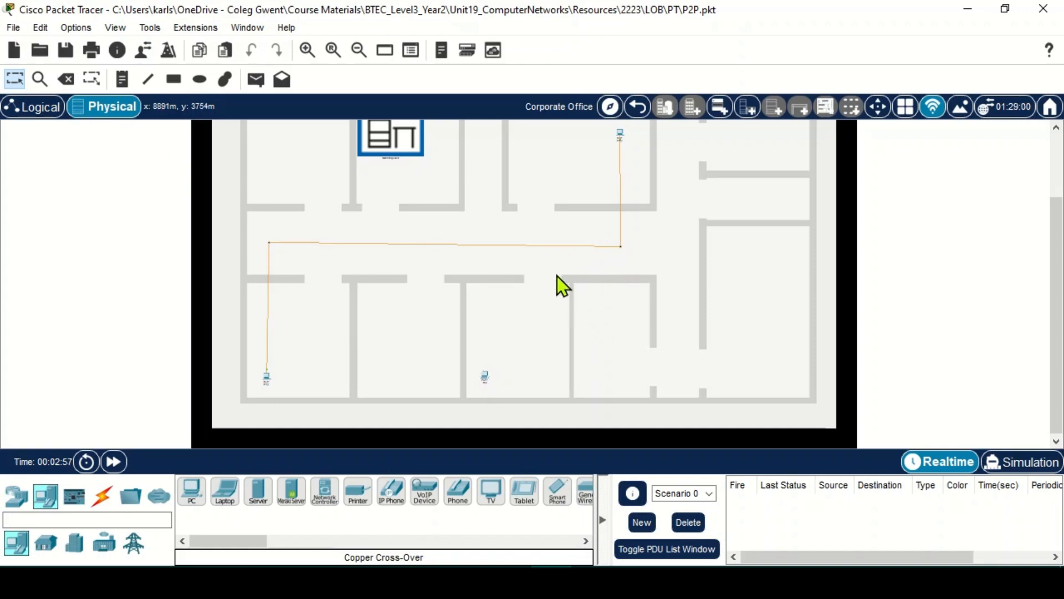
pyautogui.press('Delete')
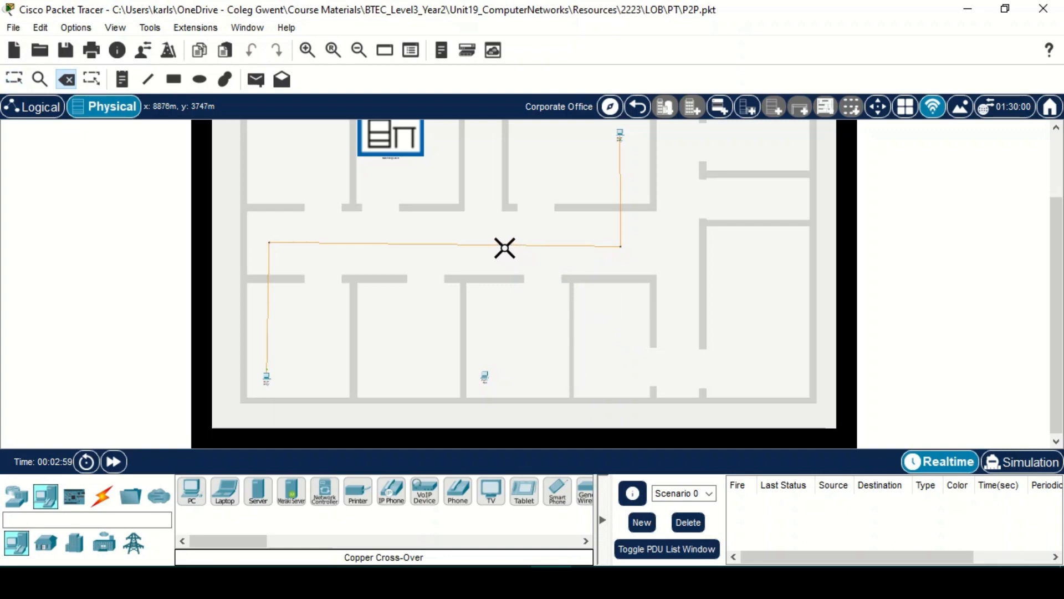
pyautogui.click(502, 244)
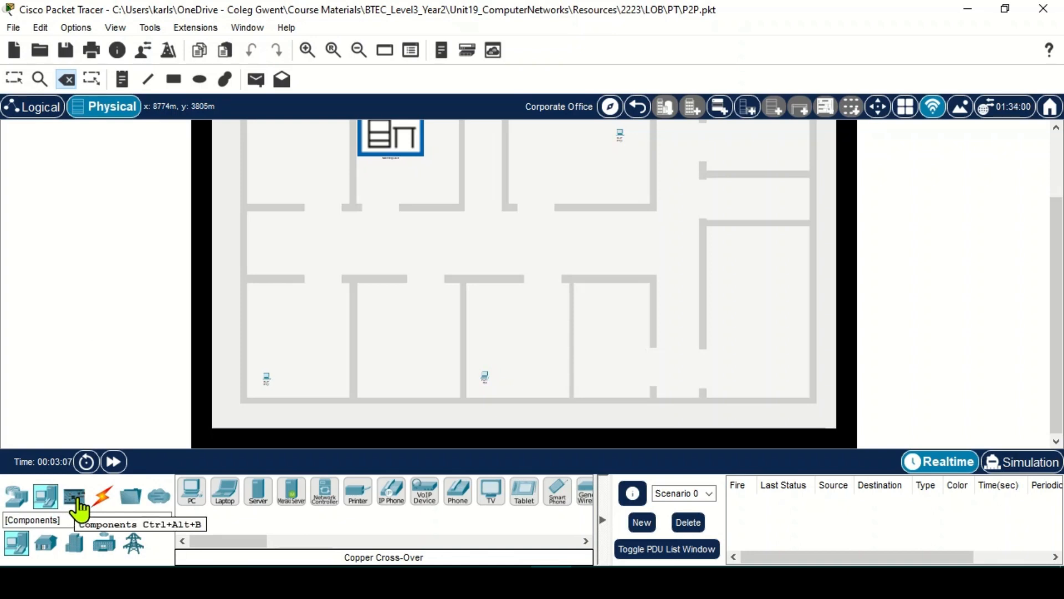
# - Add a generic PT switch to the Main Wiring Closet
pyautogui.scroll(2, 398, 200)
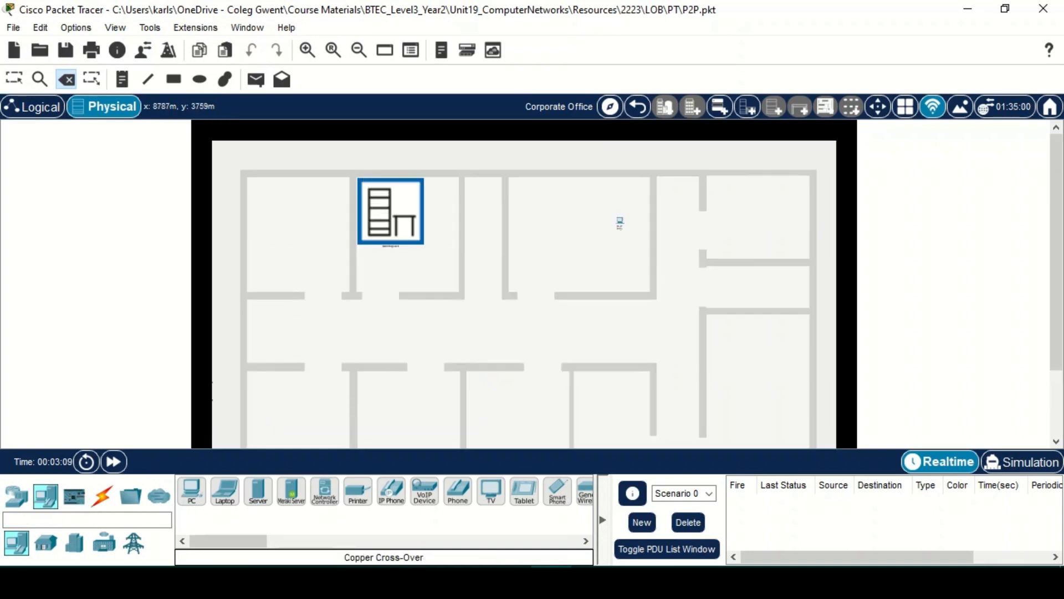
pyautogui.click(18, 502)
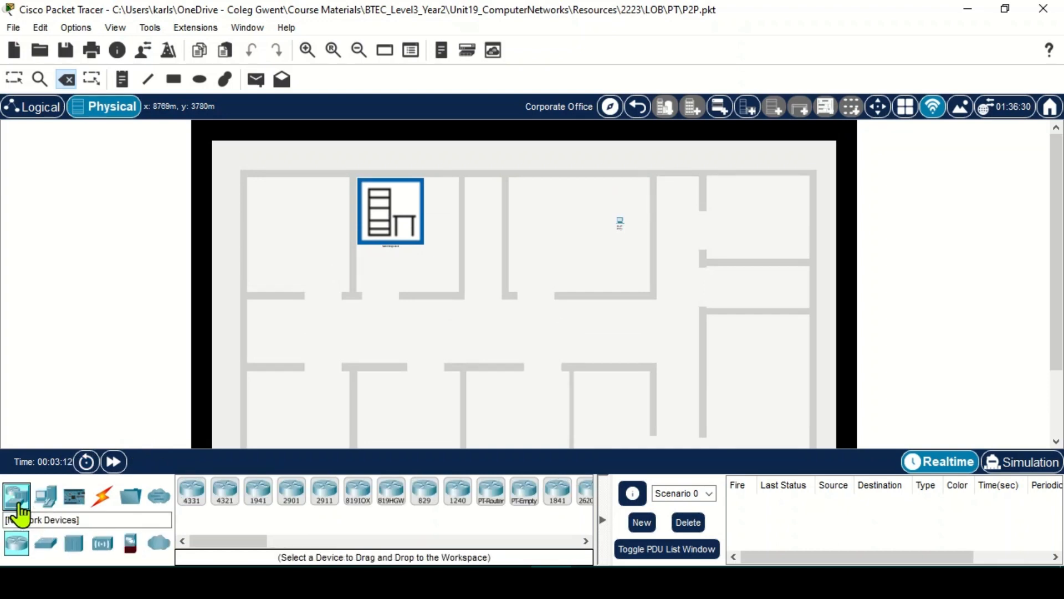
pyautogui.click(47, 544)
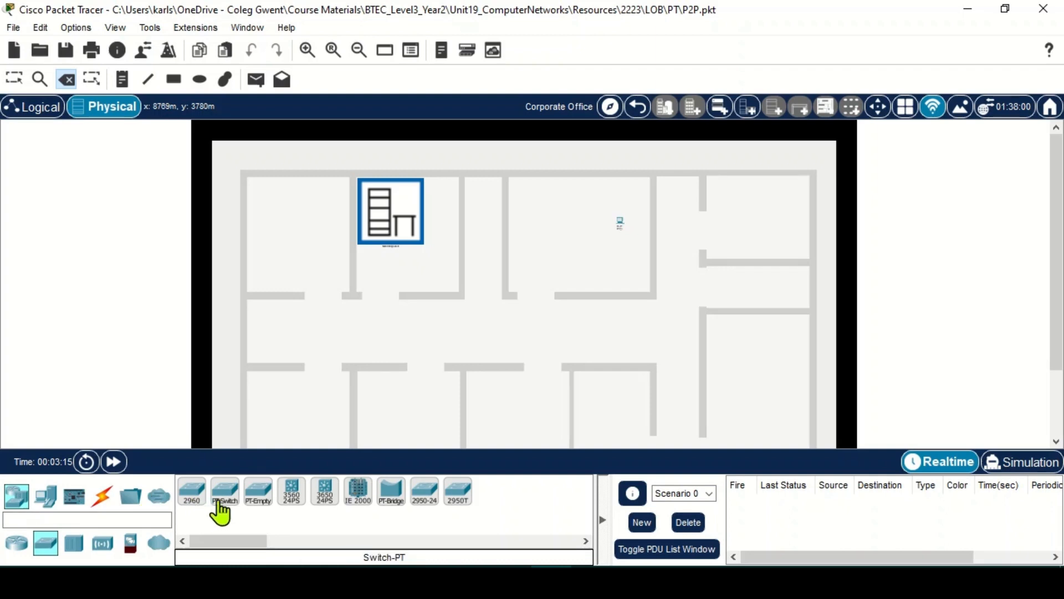
pyautogui.moveTo(225, 494); pyautogui.dragTo(392, 229)
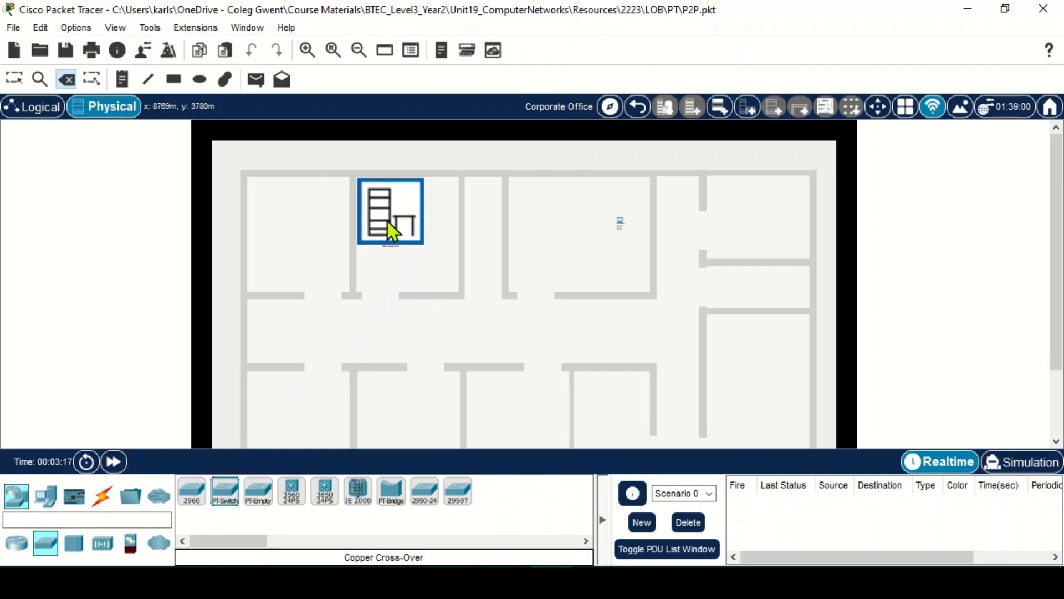
pyautogui.click(16, 78)
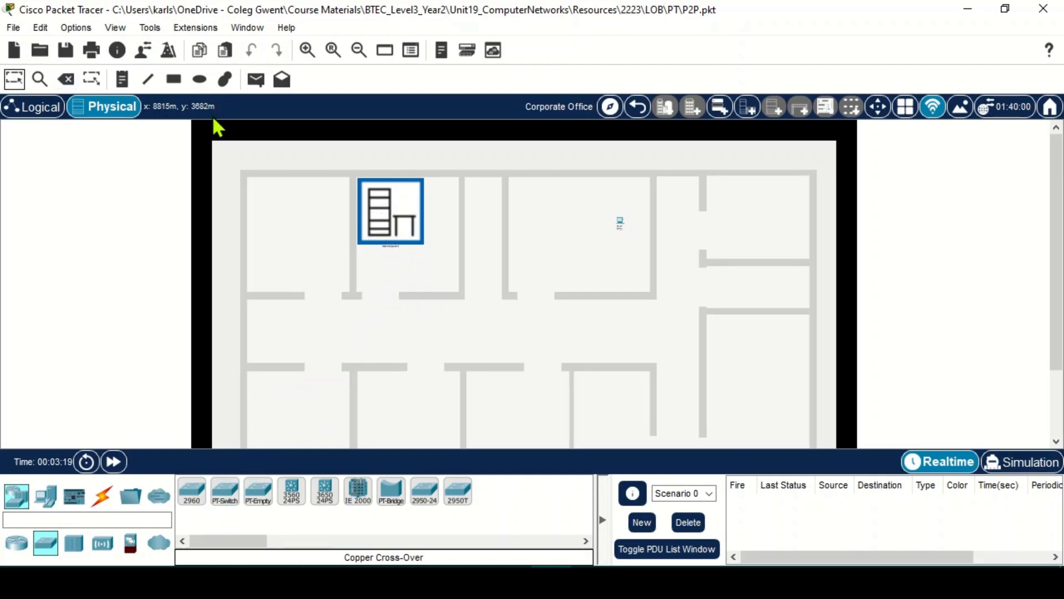
# - Mount Switch0 in the closet rack's top slot, under the power distribution device, then return to the floor plan
pyautogui.click(390, 211)
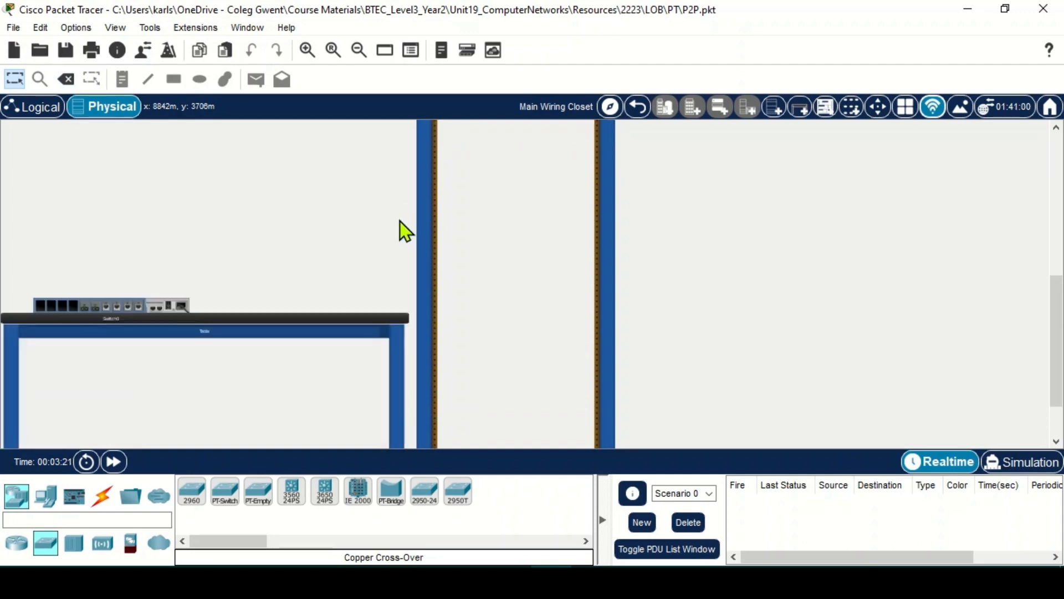
pyautogui.moveTo(152, 403); pyautogui.dragTo(560, 175)
pyautogui.scroll(-2, 551, 272)
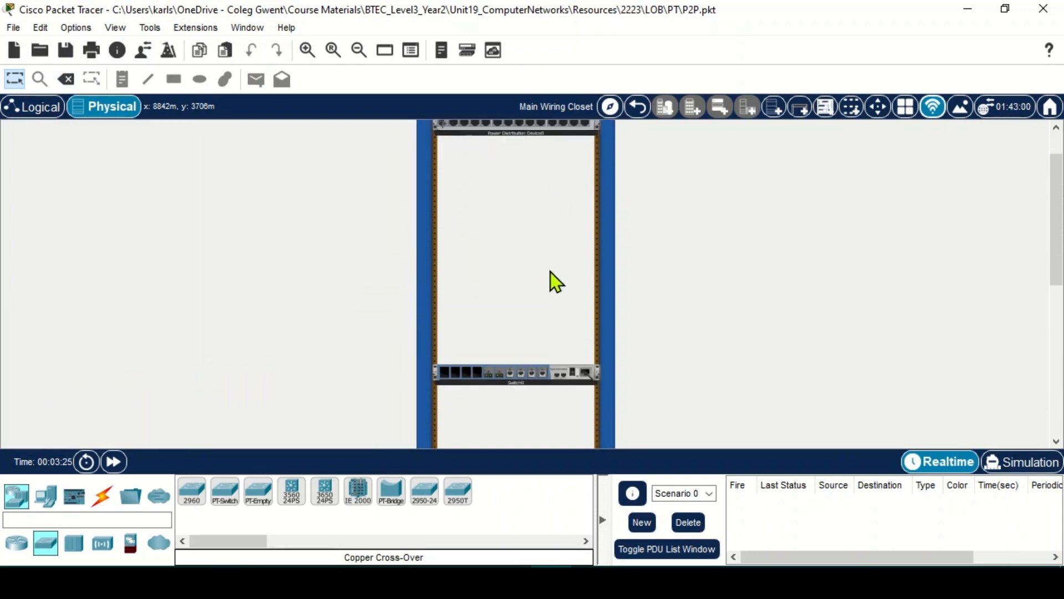
pyautogui.moveTo(516, 361); pyautogui.dragTo(515, 149)
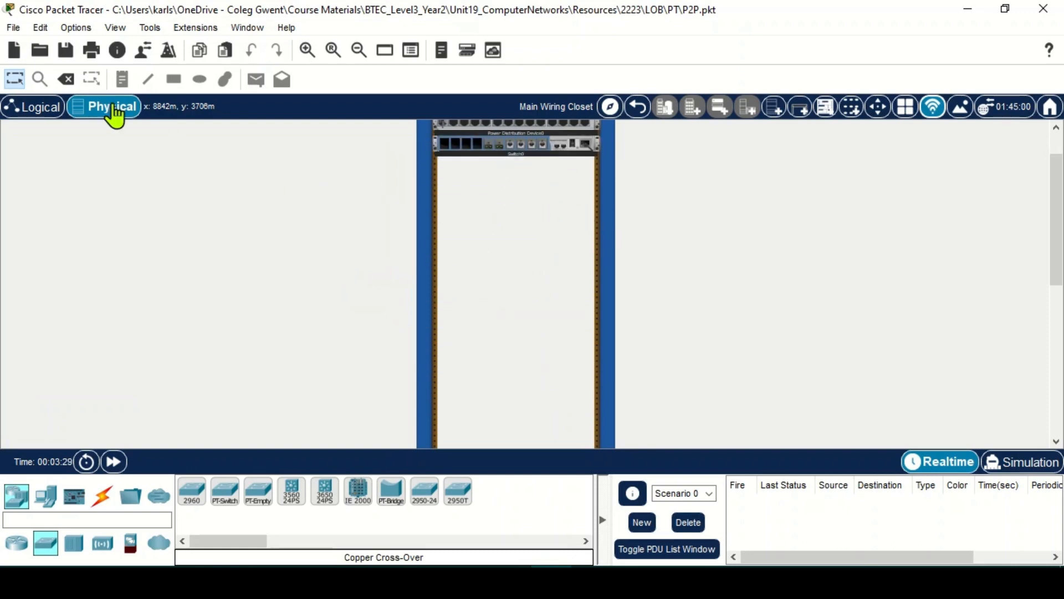
pyautogui.click(639, 107)
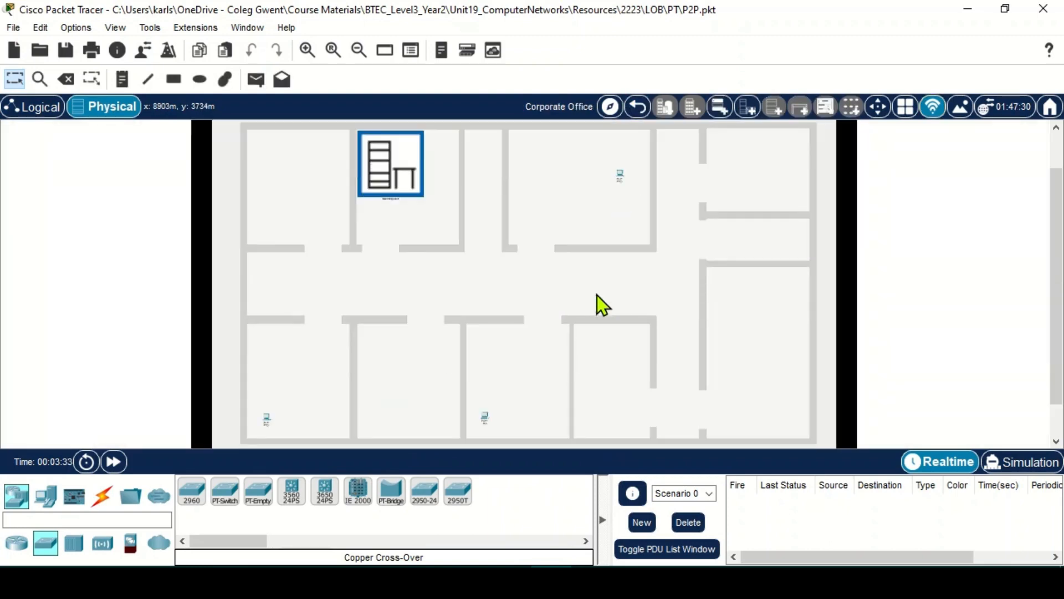
# - Cable the lower-left PC's FastEthernet0 to Switch0's FastEthernet0/1 with copper straight-through
pyautogui.click(108, 502)
pyautogui.click(257, 497)
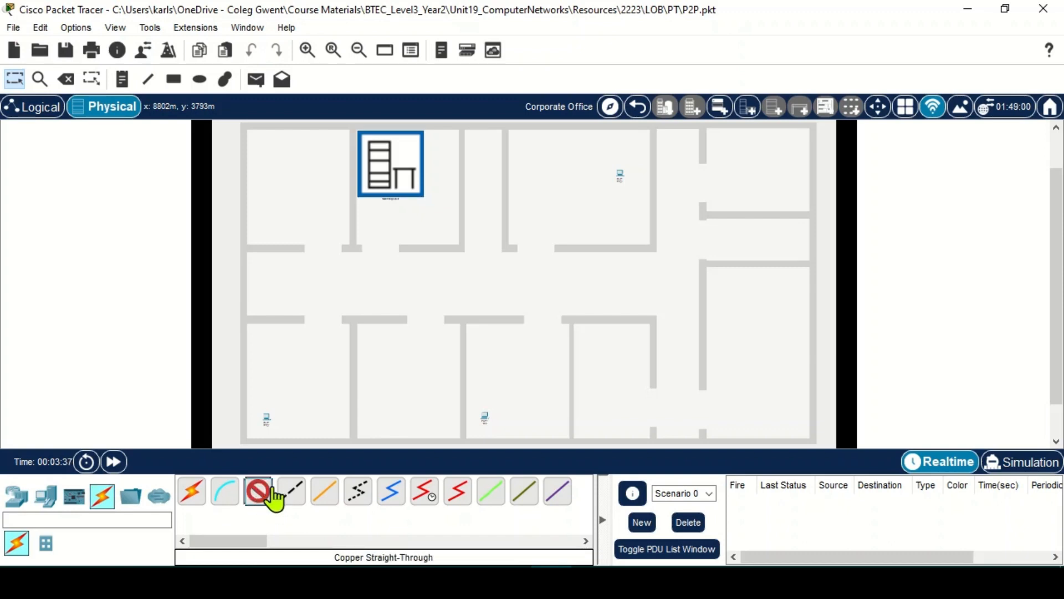
pyautogui.click(264, 416)
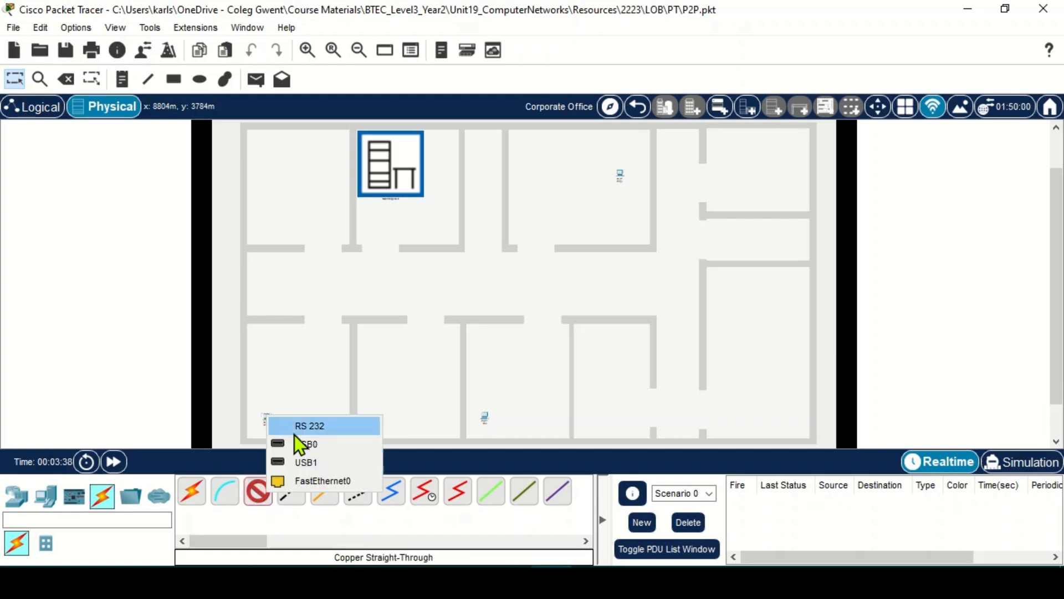
pyautogui.click(308, 481)
pyautogui.click(397, 172)
pyautogui.moveTo(435, 199)
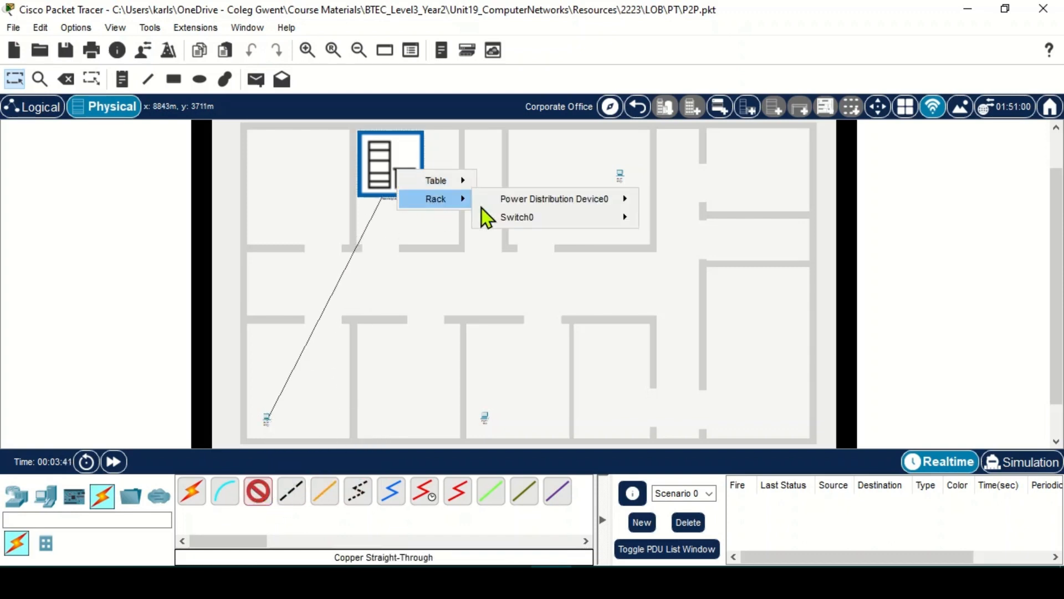
pyautogui.moveTo(517, 217)
pyautogui.click(687, 235)
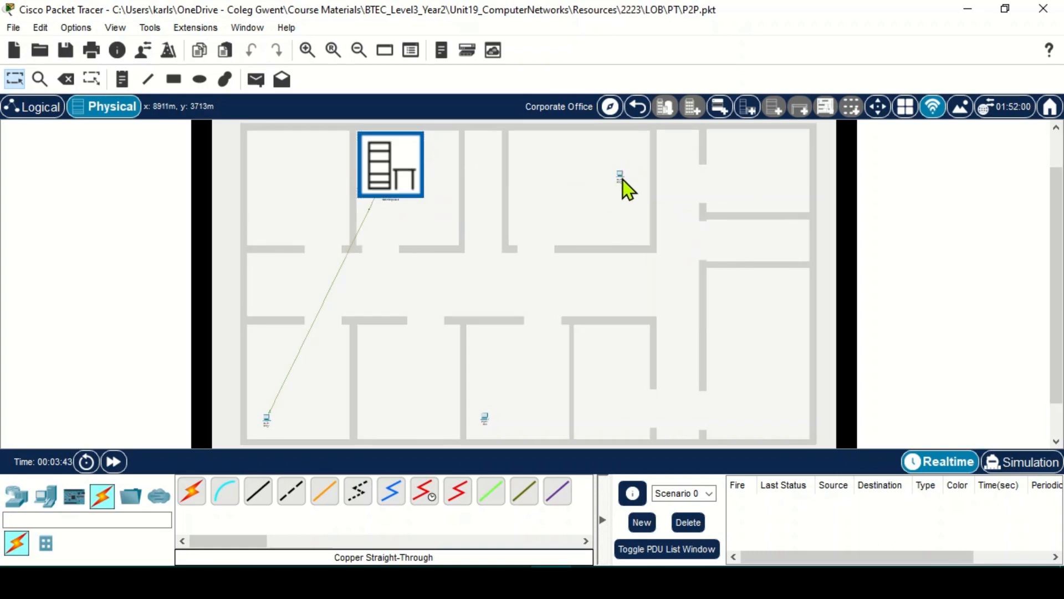
# - Cable the upper-right PC's FastEthernet0 to a Switch0 port with copper straight-through
pyautogui.click(257, 491)
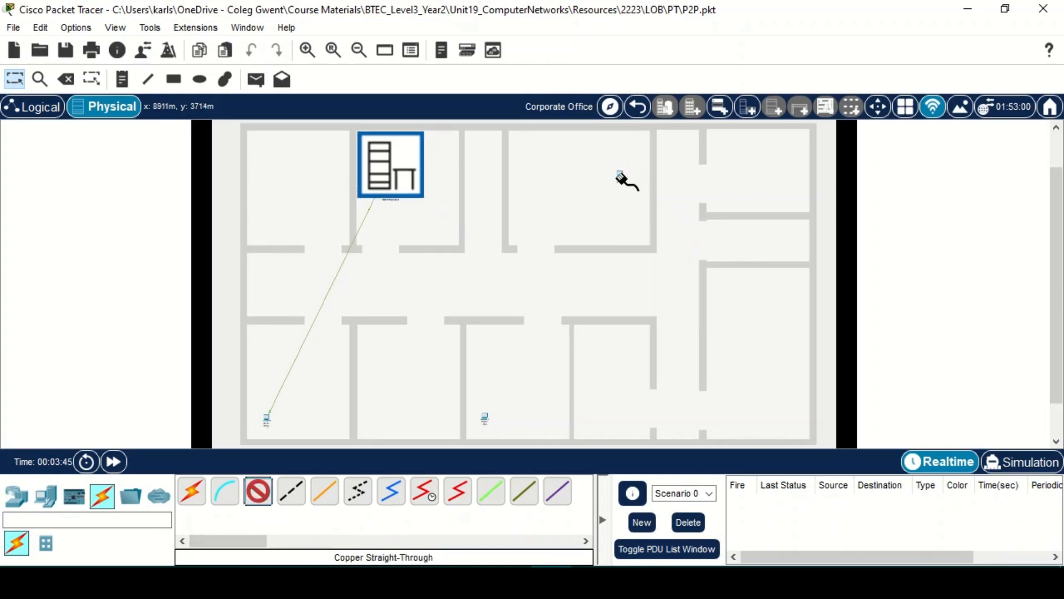
pyautogui.click(621, 178)
pyautogui.click(641, 243)
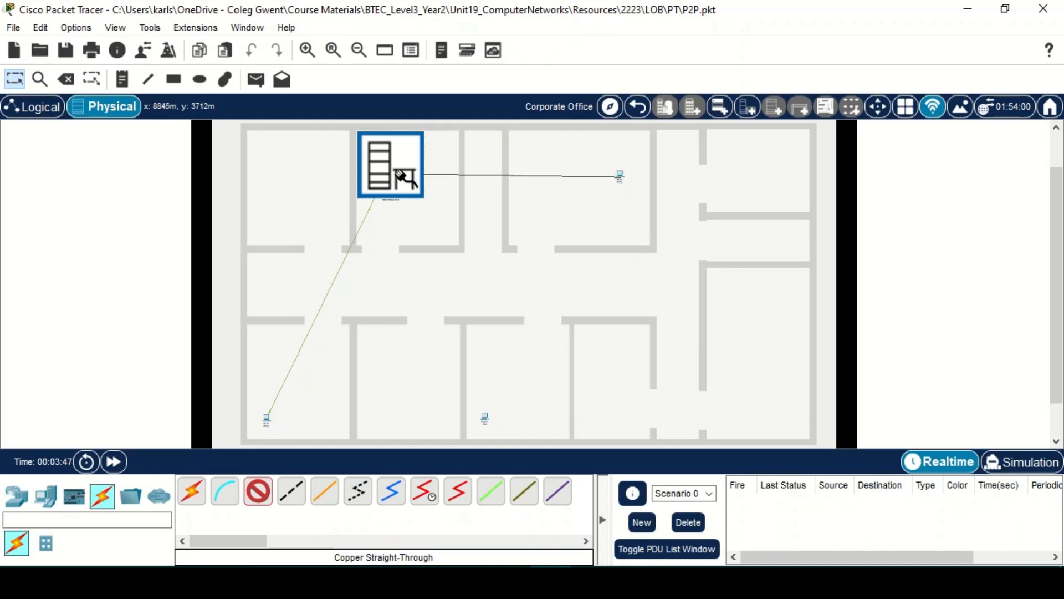
pyautogui.click(404, 175)
pyautogui.moveTo(440, 204)
pyautogui.moveTo(551, 225)
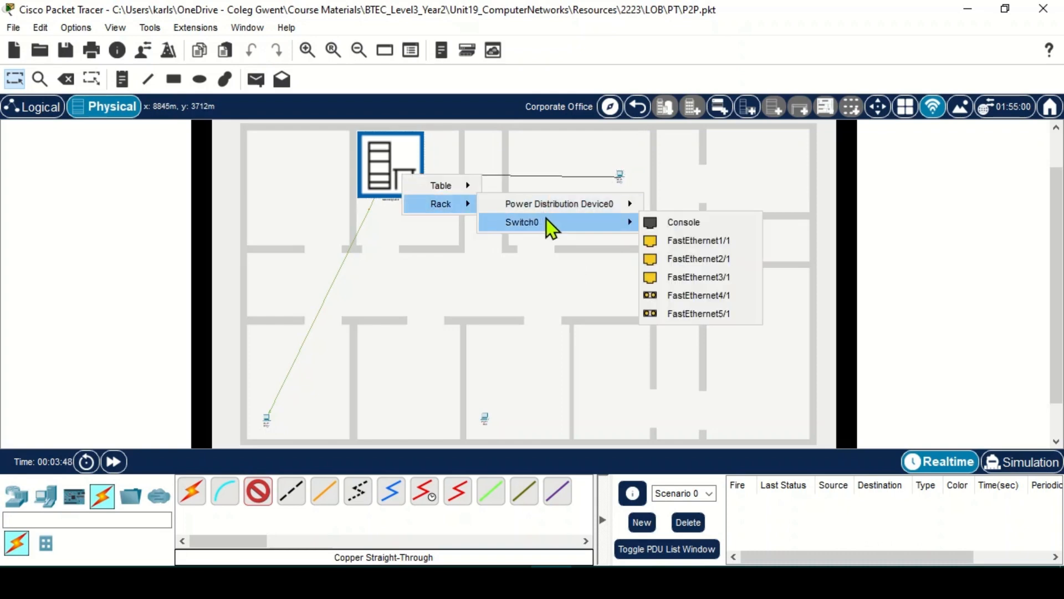
pyautogui.click(679, 241)
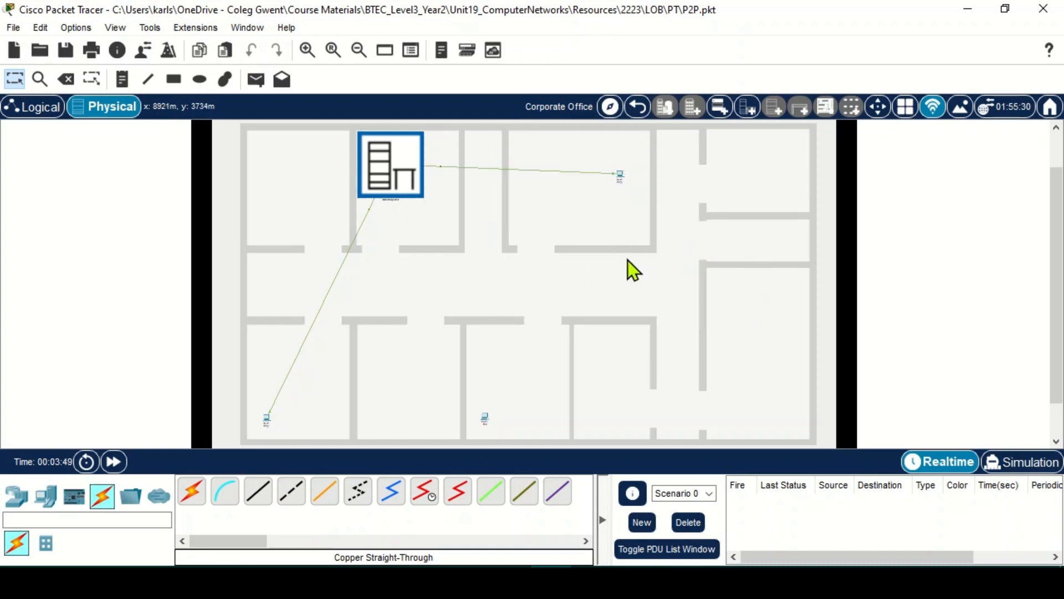
# - Cable the lower-middle PC's FastEthernet0 to Switch0's FastEthernet2/1 with copper straight-through
pyautogui.click(265, 497)
pyautogui.click(485, 417)
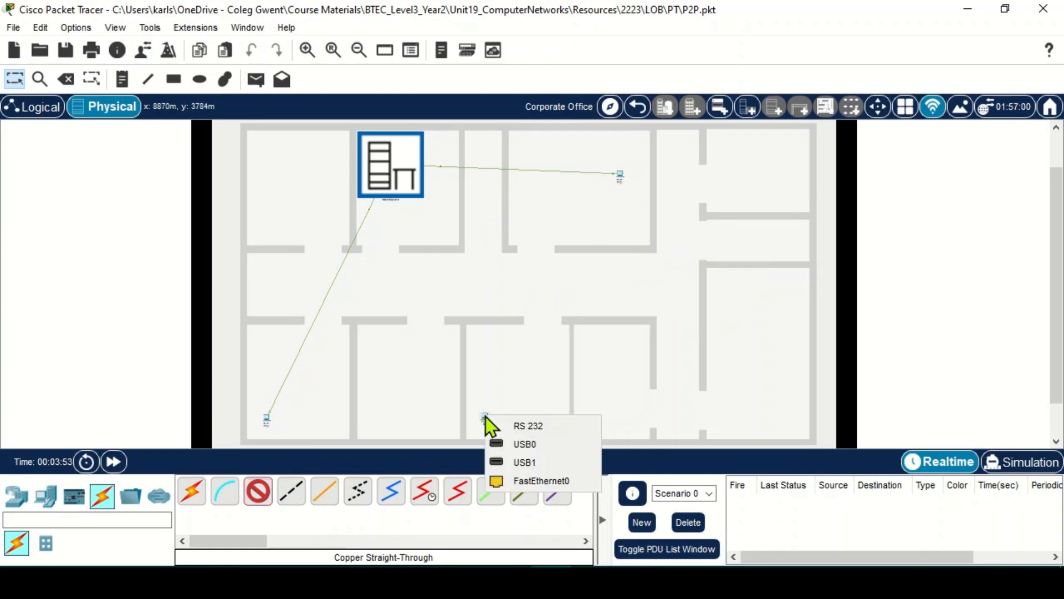
pyautogui.click(529, 480)
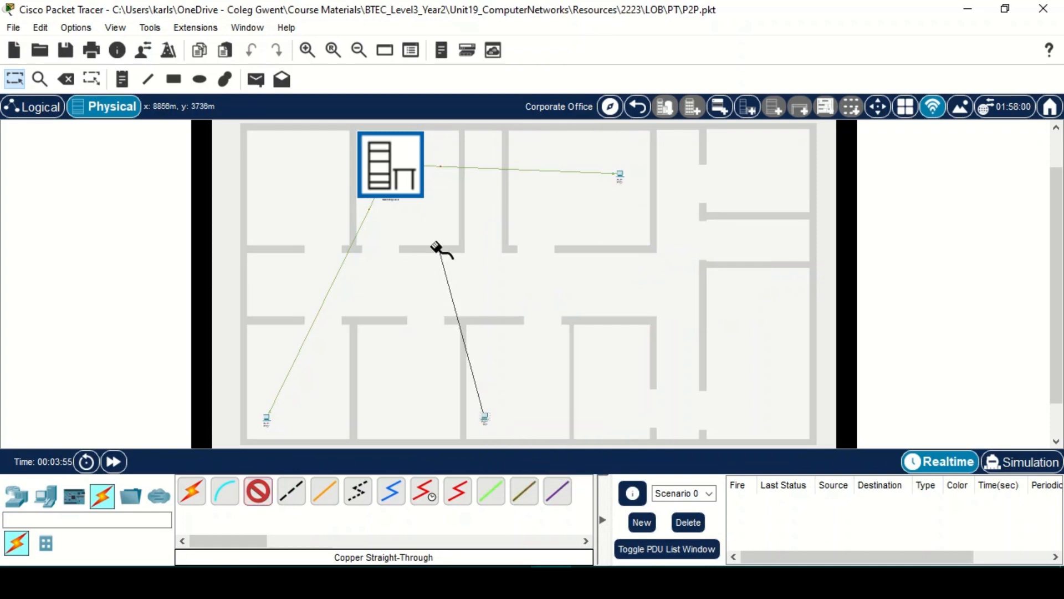
pyautogui.click(393, 176)
pyautogui.moveTo(433, 205)
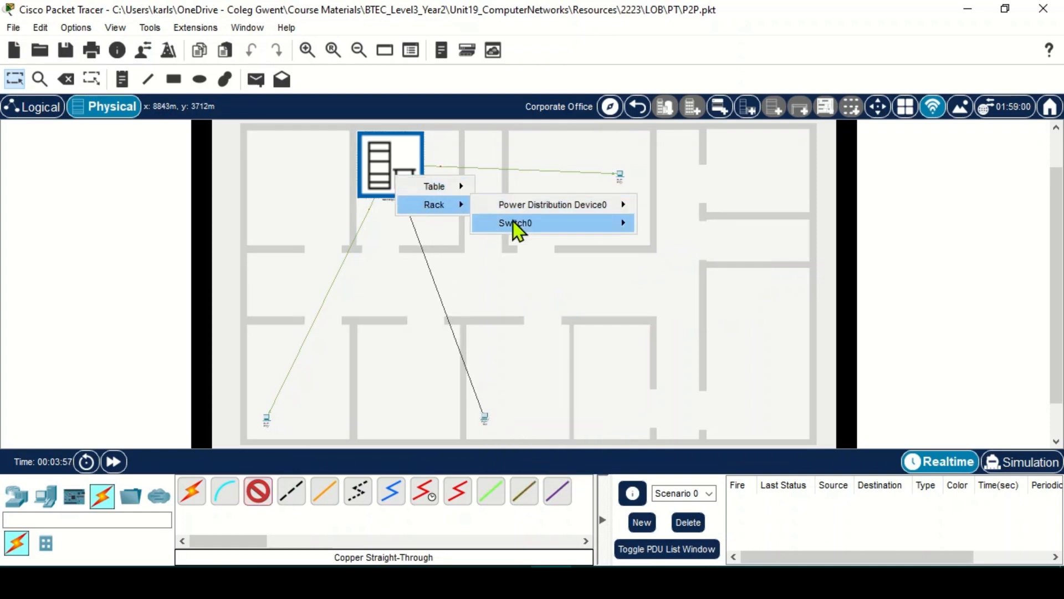
pyautogui.moveTo(530, 225)
pyautogui.click(662, 237)
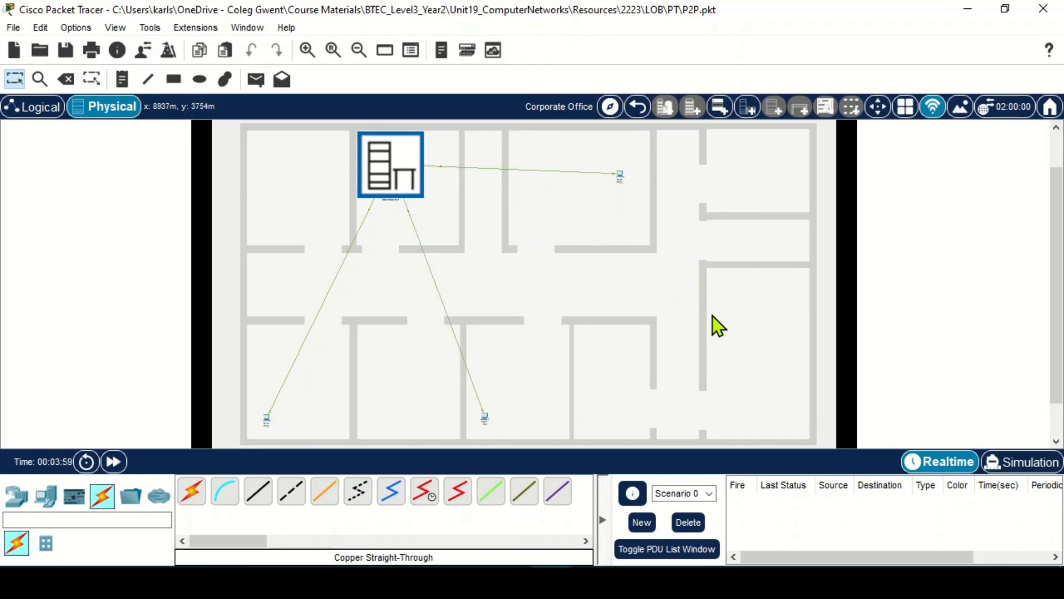
# - Add two bend points to the left PC's cable so it turns right angles toward the switch
pyautogui.rightClick(311, 328)
pyautogui.click(331, 339)
pyautogui.moveTo(310, 327); pyautogui.dragTo(266, 286)
pyautogui.rightClick(318, 238)
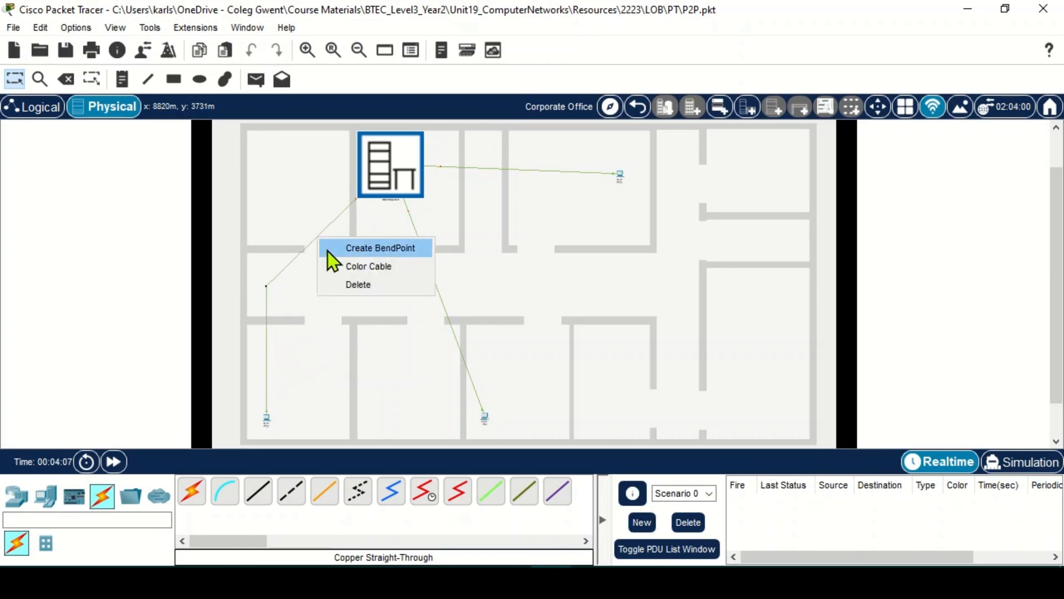
pyautogui.click(323, 243)
pyautogui.moveTo(318, 239); pyautogui.dragTo(386, 287)
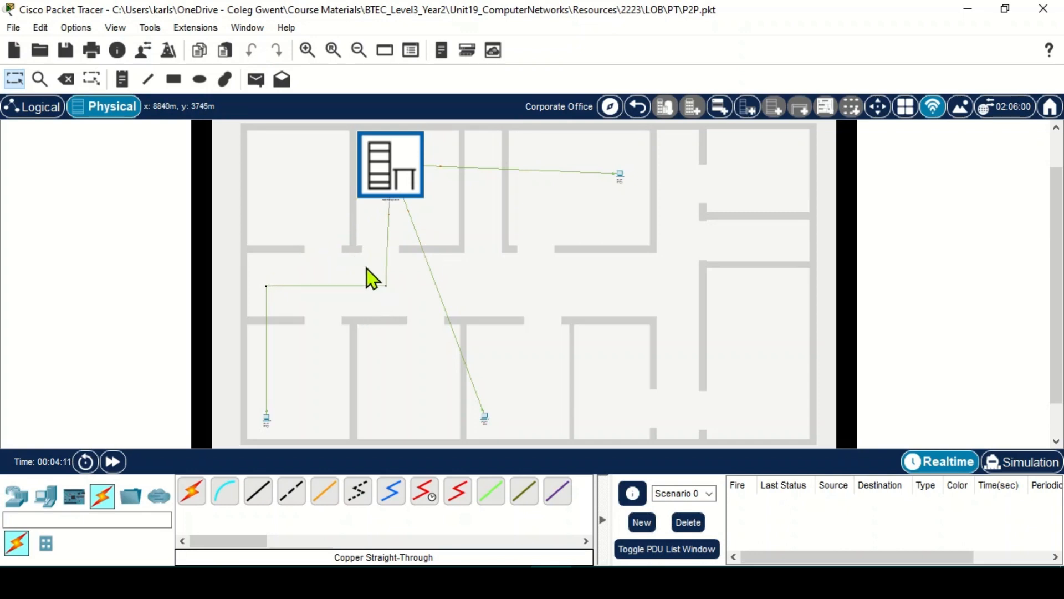
# - Square off the lower-middle PC's cable with bend points and raise the top-right PC to level its cable
pyautogui.rightClick(435, 287)
pyautogui.click(442, 292)
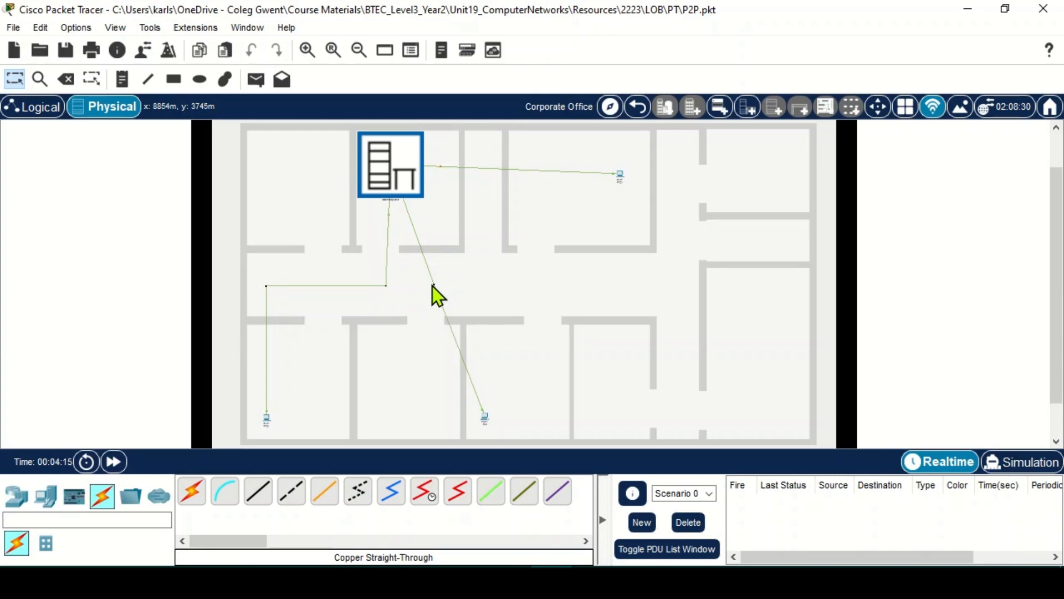
pyautogui.moveTo(433, 287); pyautogui.dragTo(391, 287)
pyautogui.rightClick(424, 327)
pyautogui.click(437, 337)
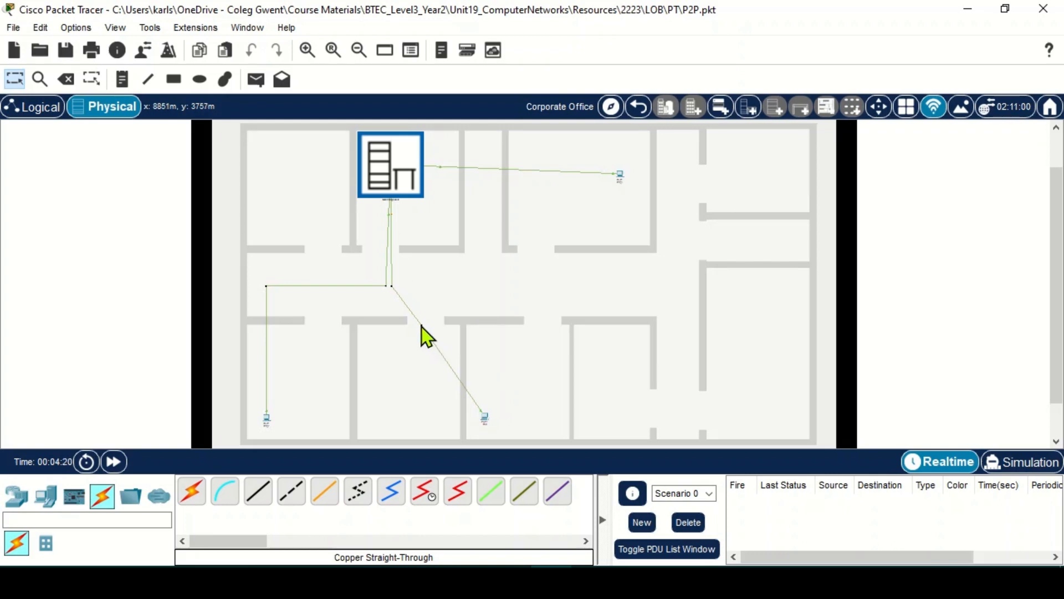
pyautogui.moveTo(422, 328); pyautogui.dragTo(484, 291)
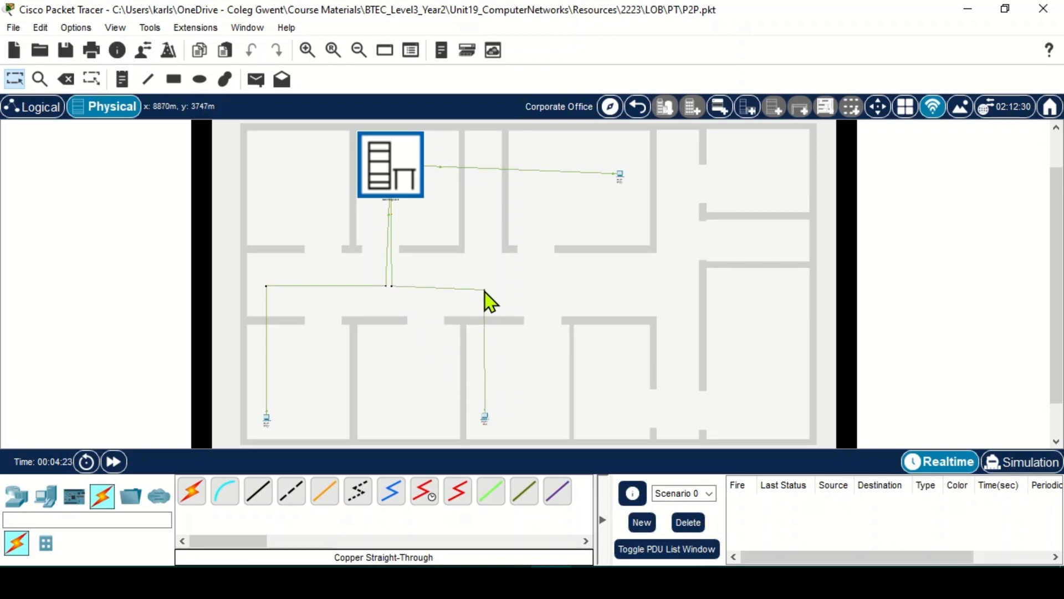
pyautogui.moveTo(619, 176); pyautogui.dragTo(625, 168)
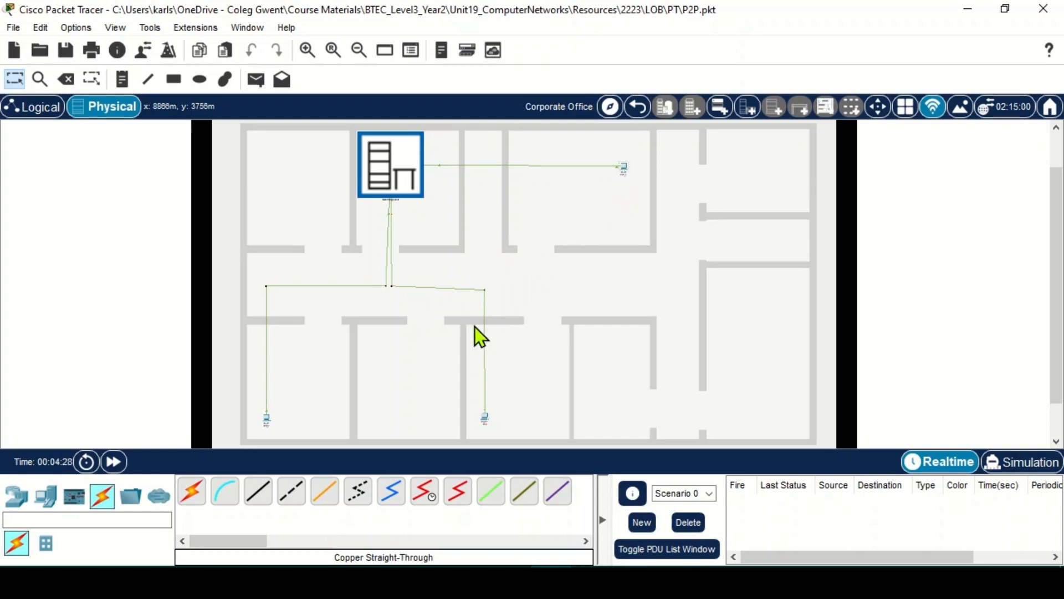
# - Rename the lower-middle PC's display name from PC0 to P2P_3
pyautogui.click(486, 418)
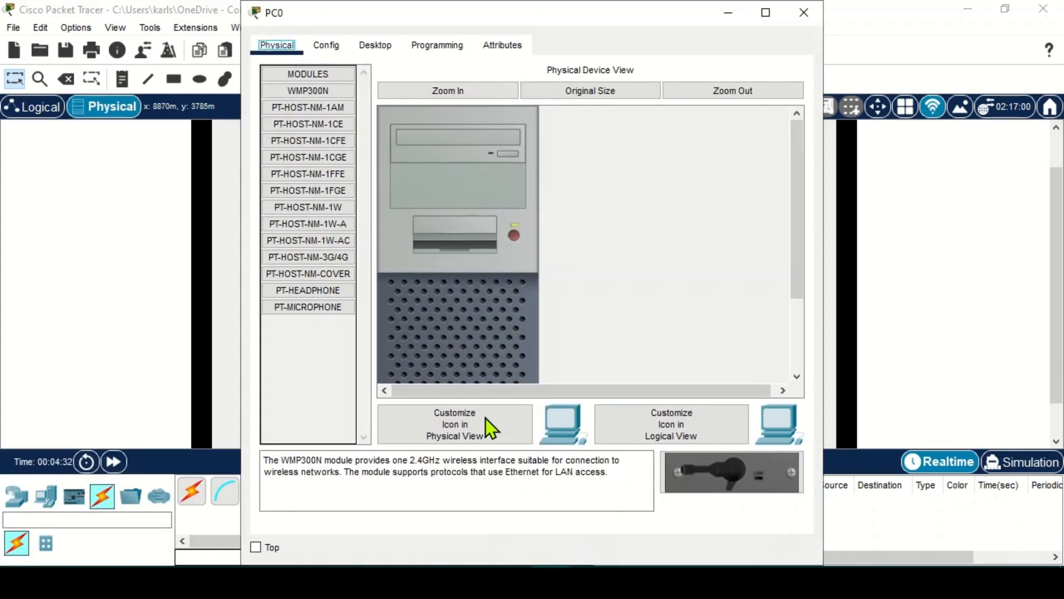
pyautogui.click(332, 47)
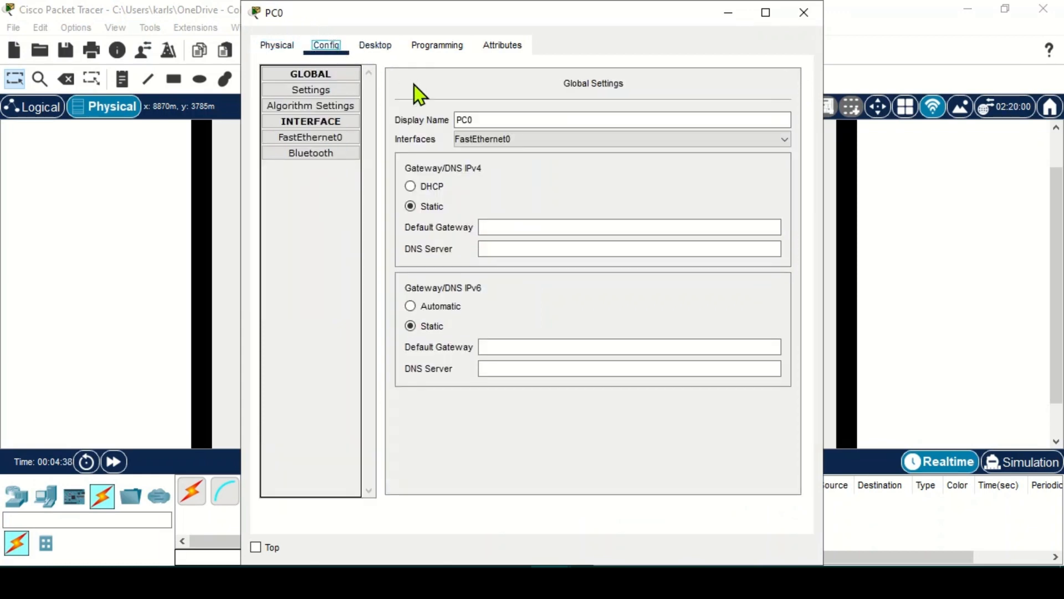
pyautogui.moveTo(476, 118); pyautogui.dragTo(456, 120)
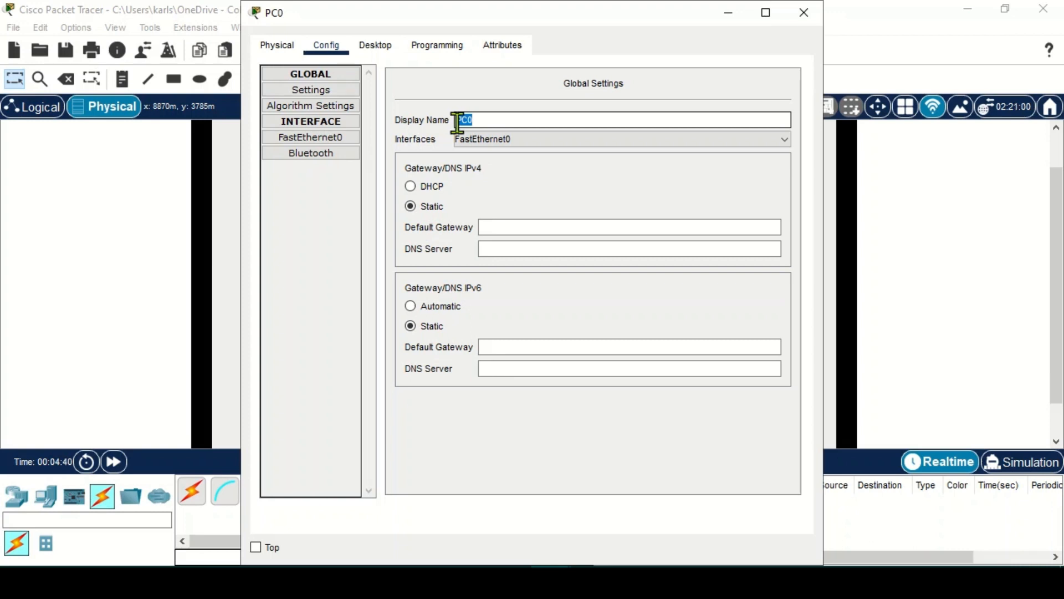
pyautogui.write('P2P_3')
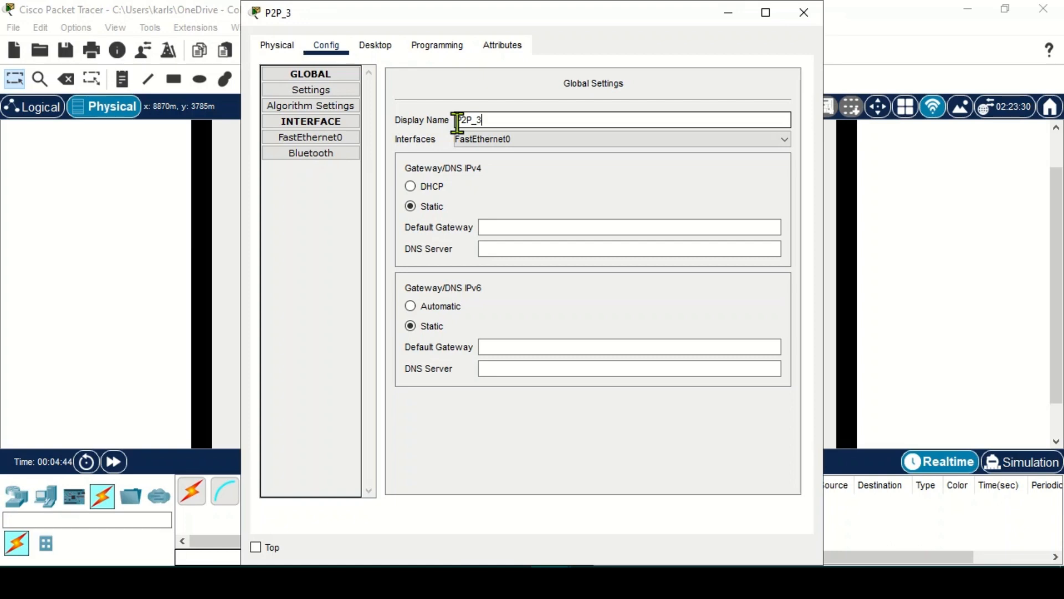
# - Give P2P_3's FastEthernet0 IPv4 address 192.168.0.3 with mask 255.255.255.0, then close the window
pyautogui.click(319, 142)
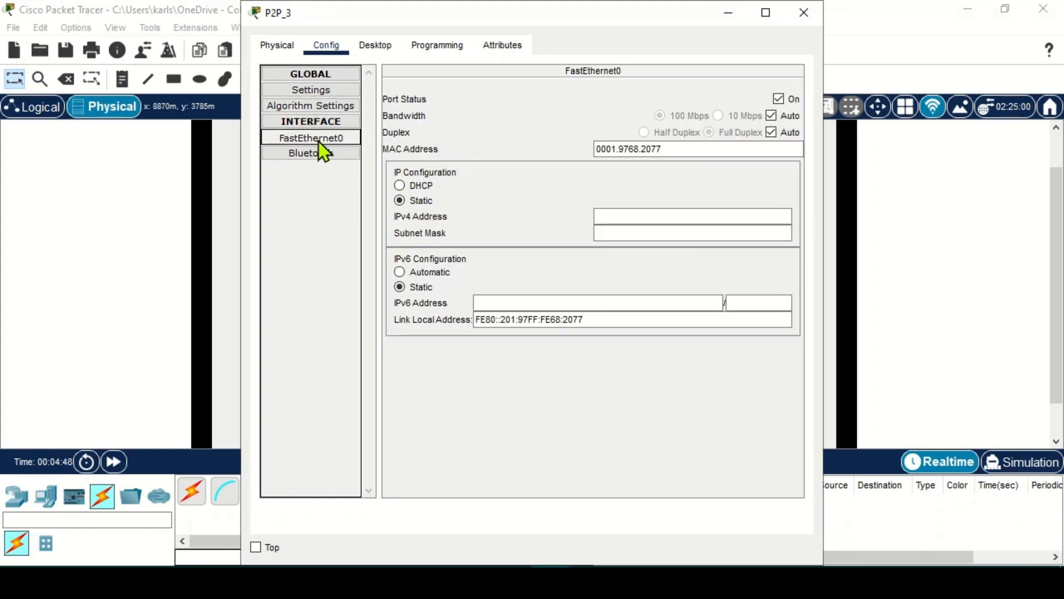
pyautogui.click(619, 219)
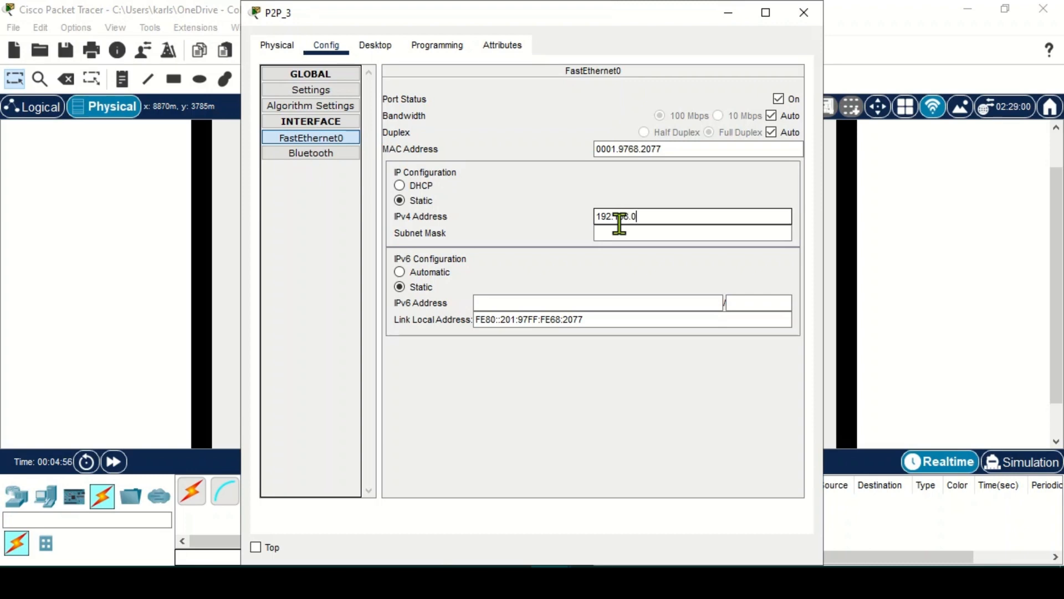
pyautogui.write('192.168.0.3')
pyautogui.press('Return')
pyautogui.click(317, 96)
pyautogui.click(505, 228)
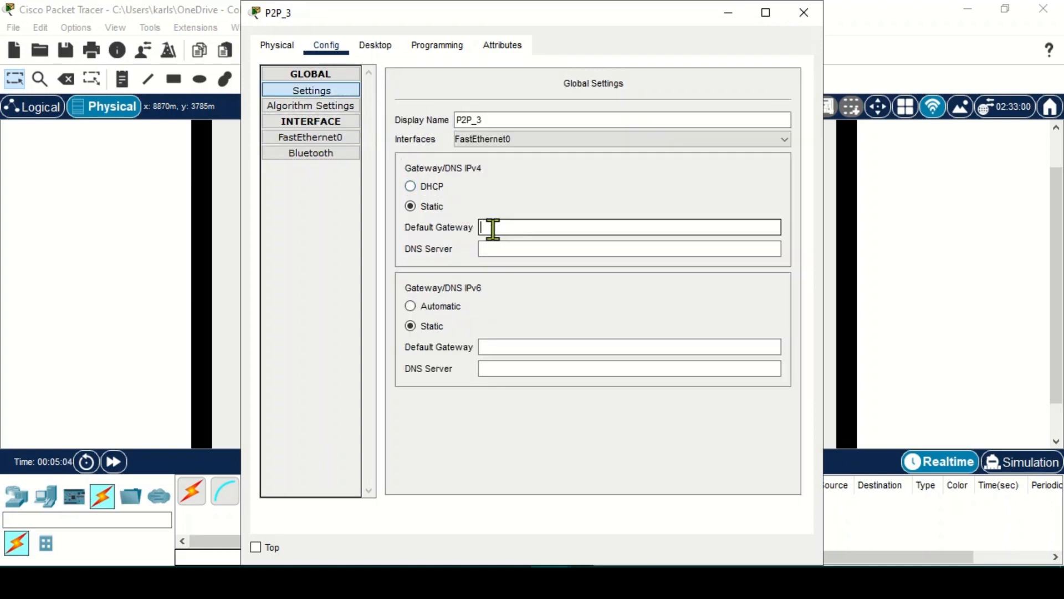
pyautogui.click(804, 13)
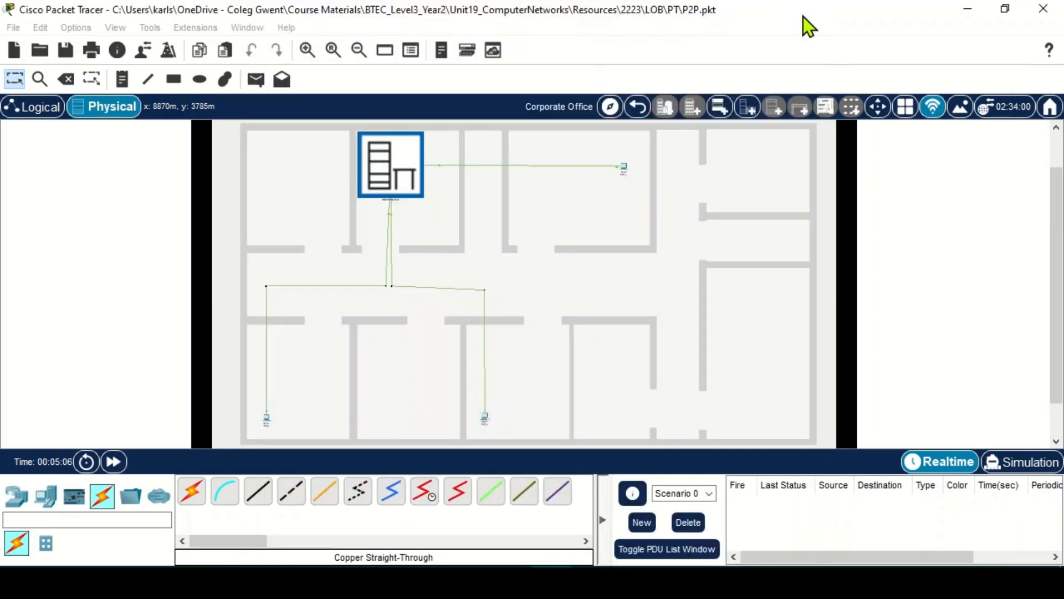
pyautogui.click(265, 423)
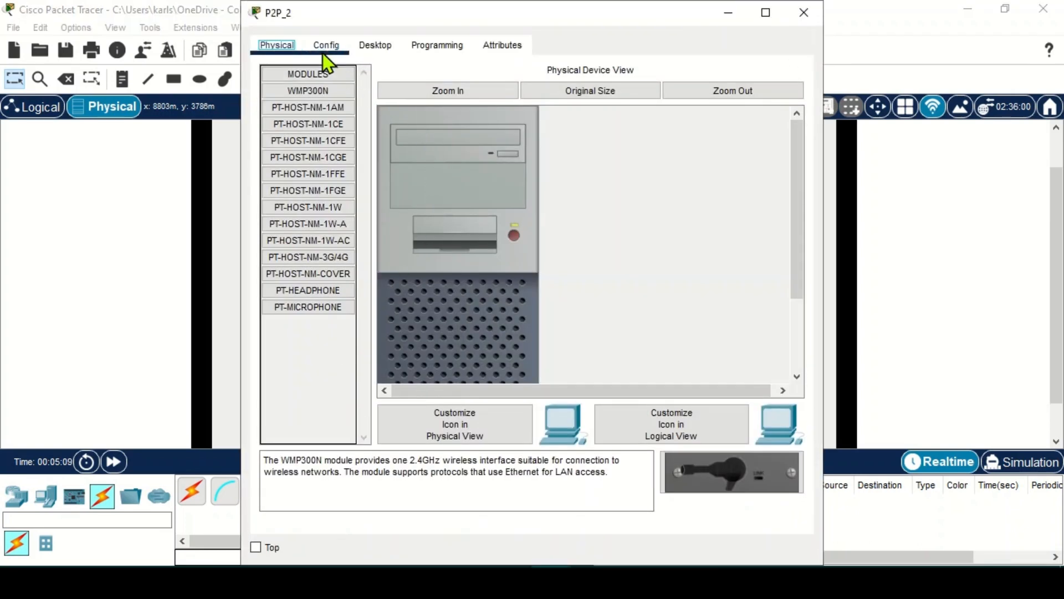
pyautogui.click(324, 47)
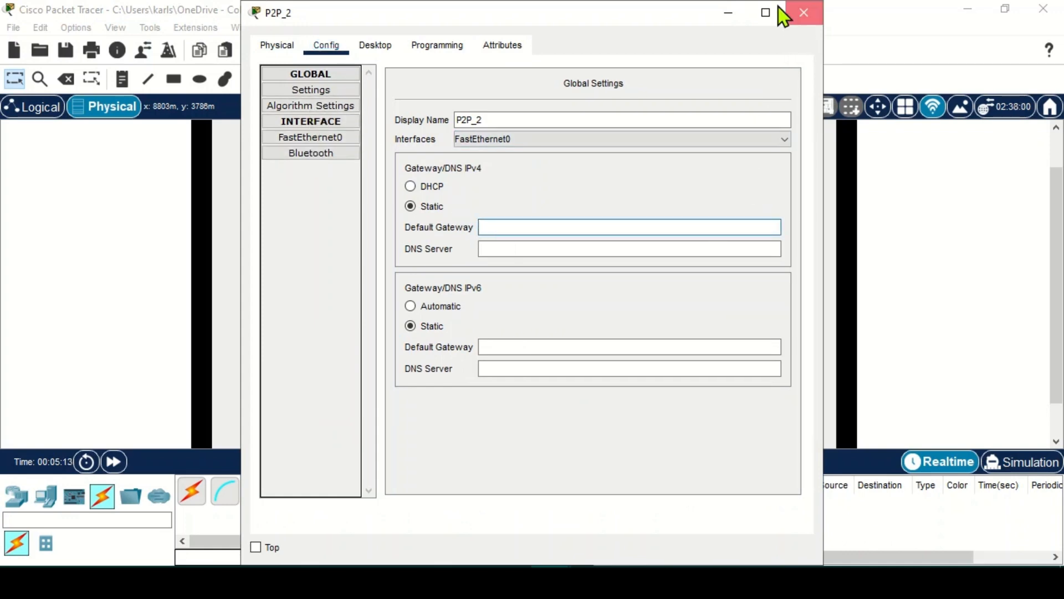
pyautogui.click(804, 12)
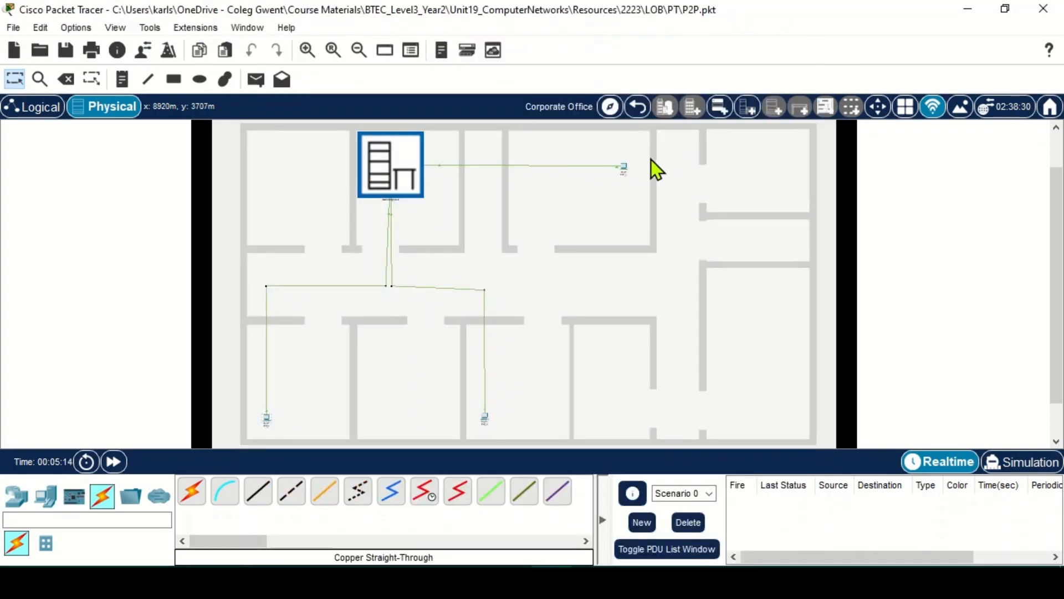
pyautogui.click(623, 168)
# - Ping 192.168.0.3 from P2P_1's Command Prompt, getting Request timed out
pyautogui.click(325, 45)
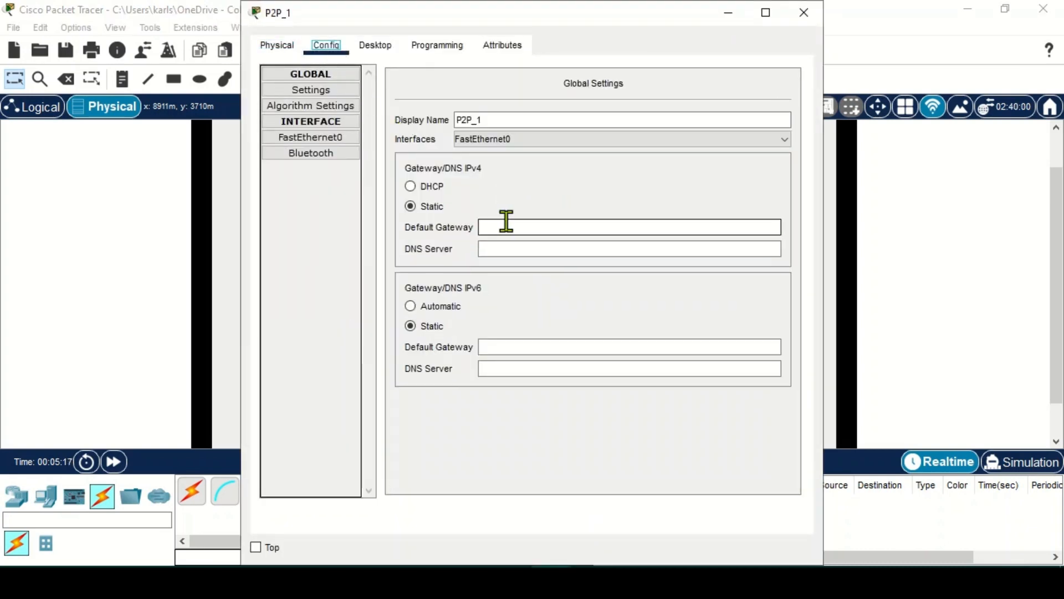
pyautogui.click(805, 16)
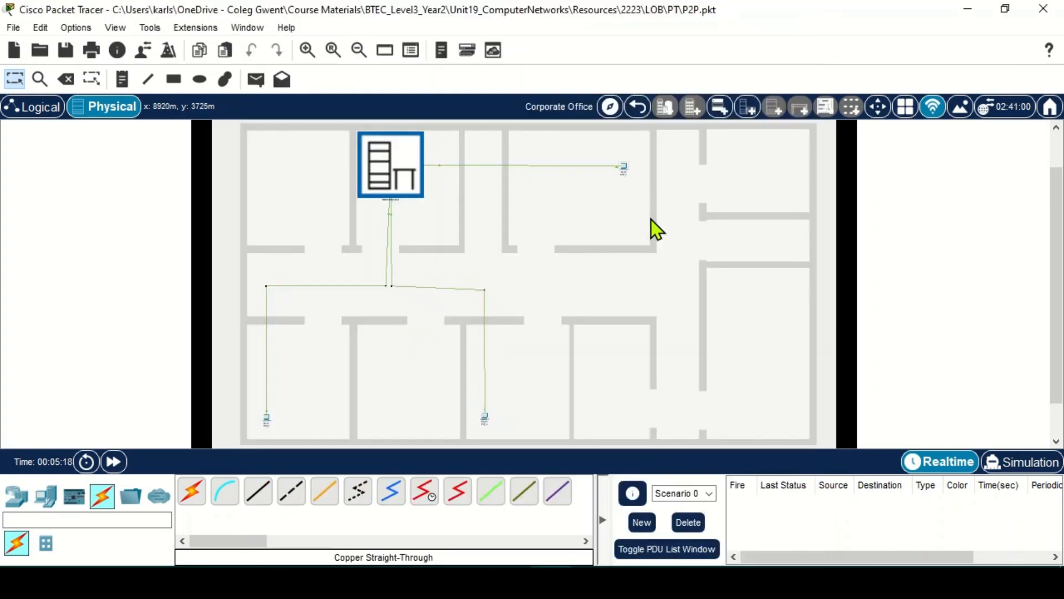
pyautogui.click(624, 170)
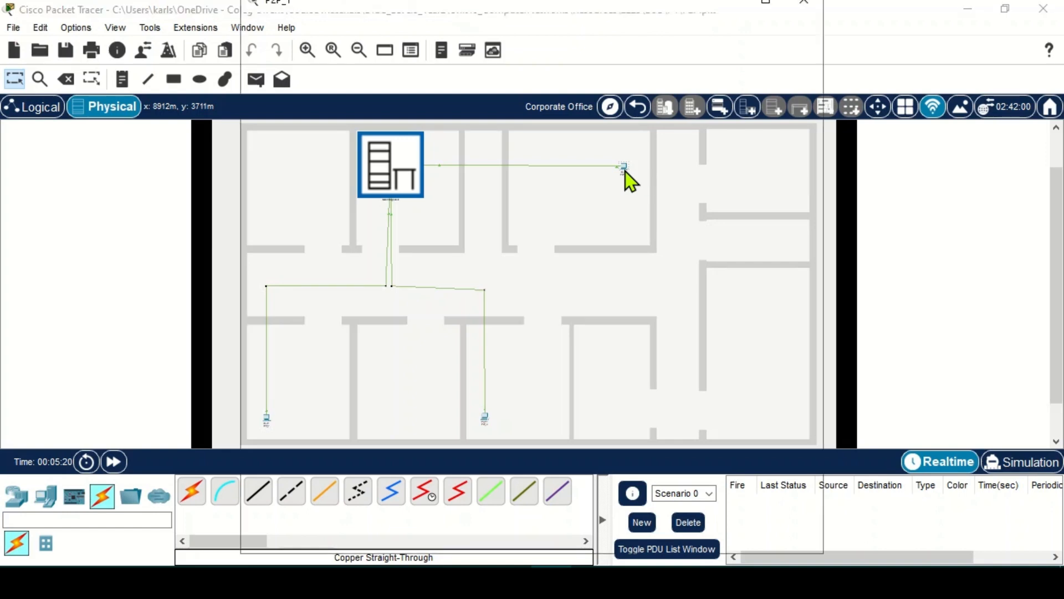
pyautogui.click(398, 47)
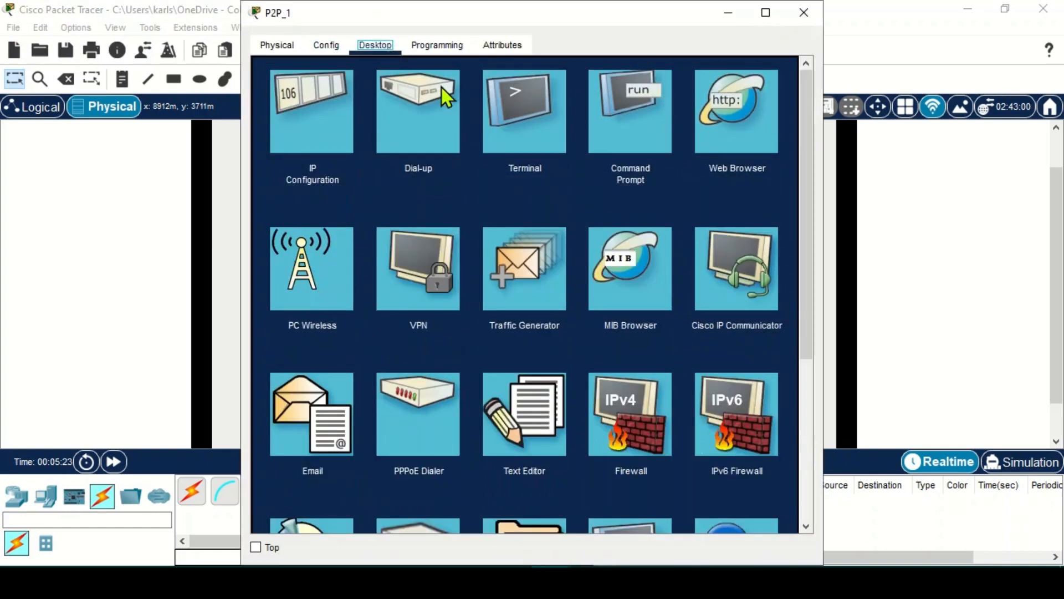
pyautogui.click(637, 137)
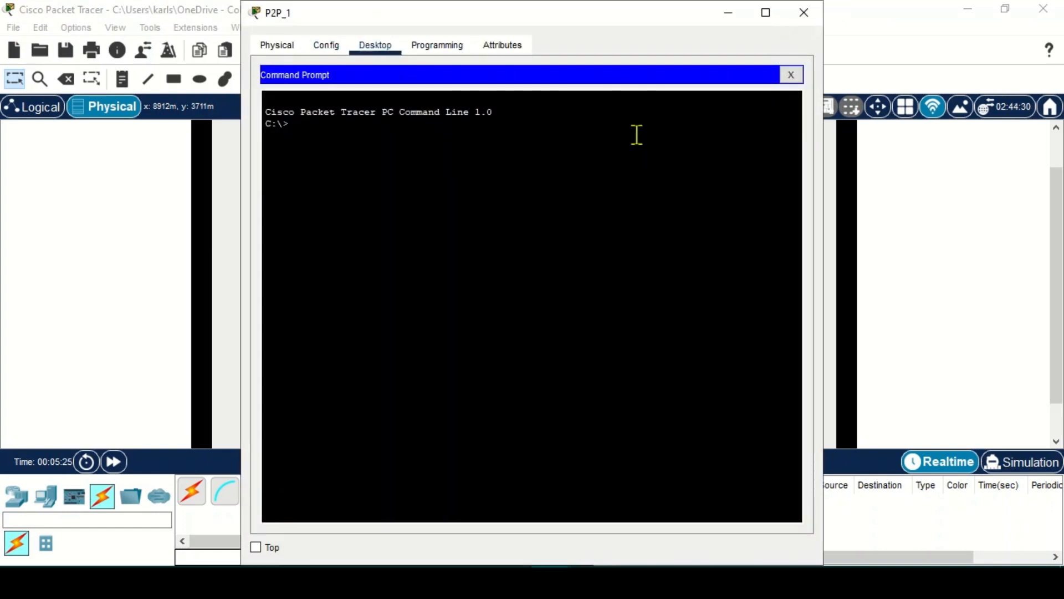
pyautogui.write('ping 192.168.0.3')
pyautogui.press('Return')
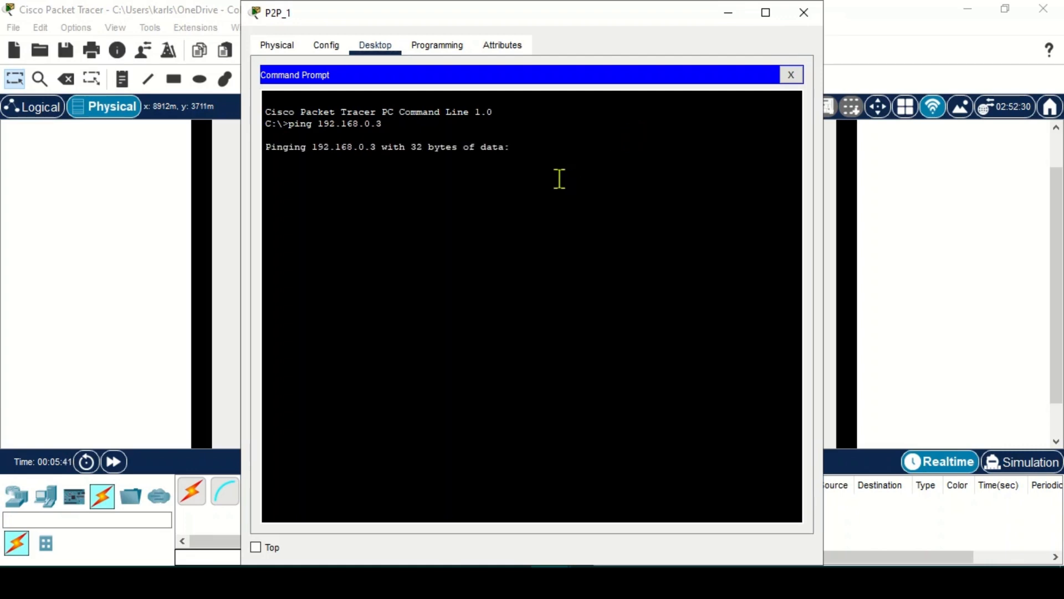
pyautogui.click(805, 14)
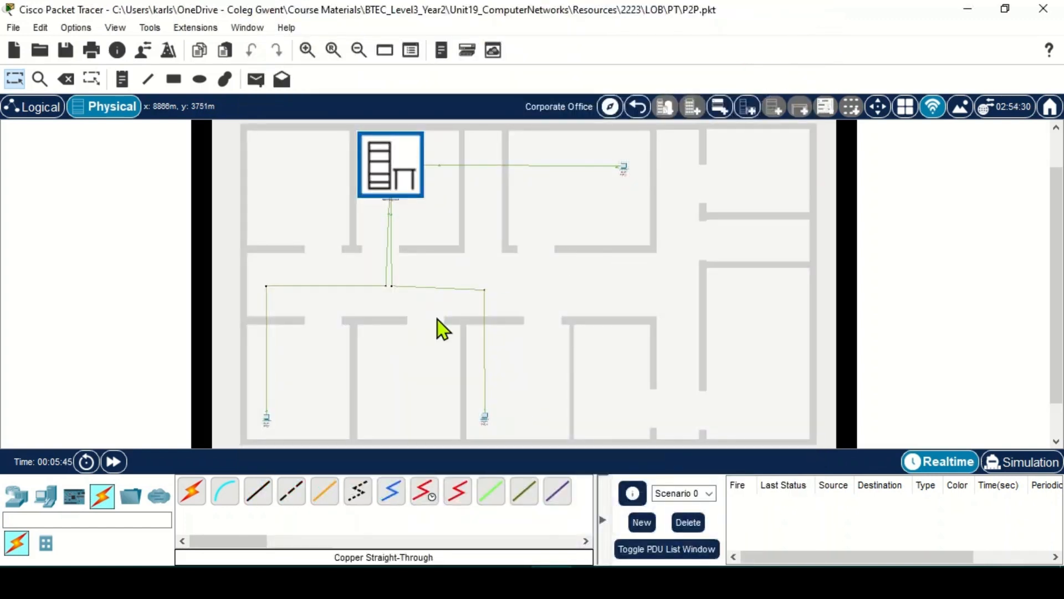
# - Check P2P_3's FastEthernet0 subnet mask, then close its window
pyautogui.click(485, 418)
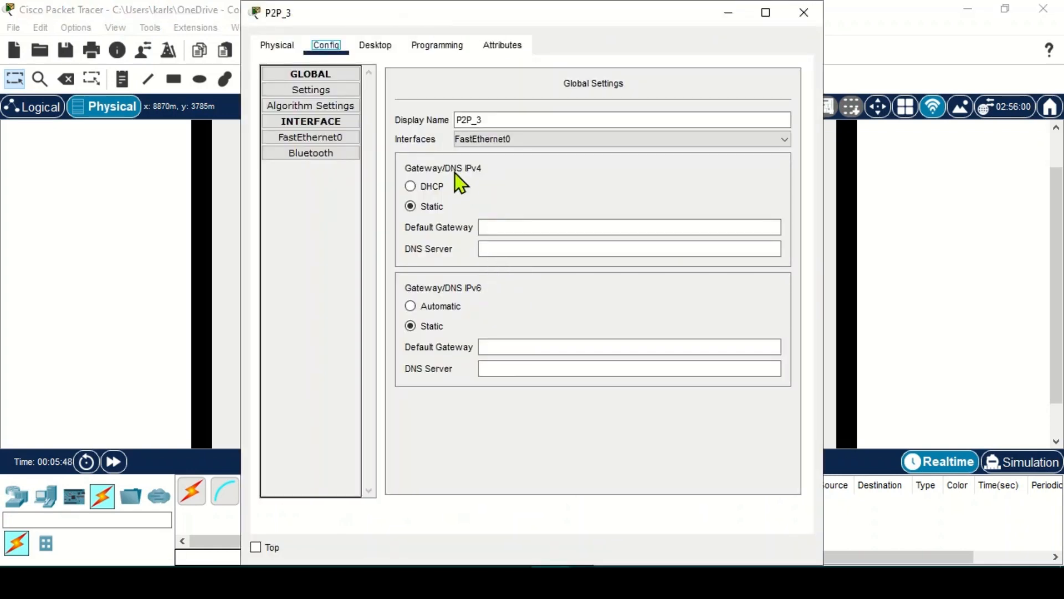
pyautogui.click(314, 137)
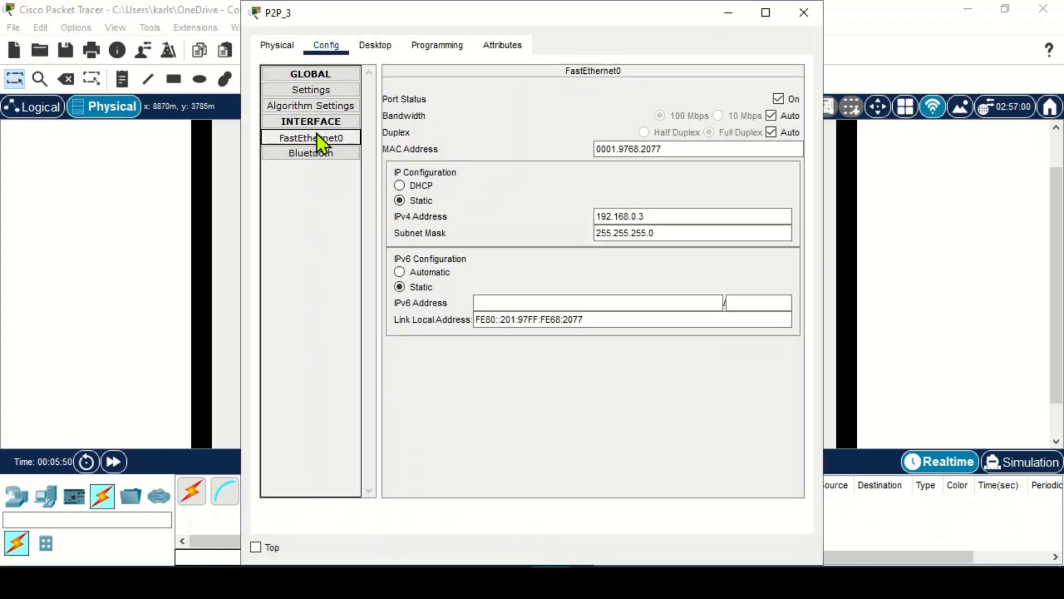
pyautogui.click(595, 234)
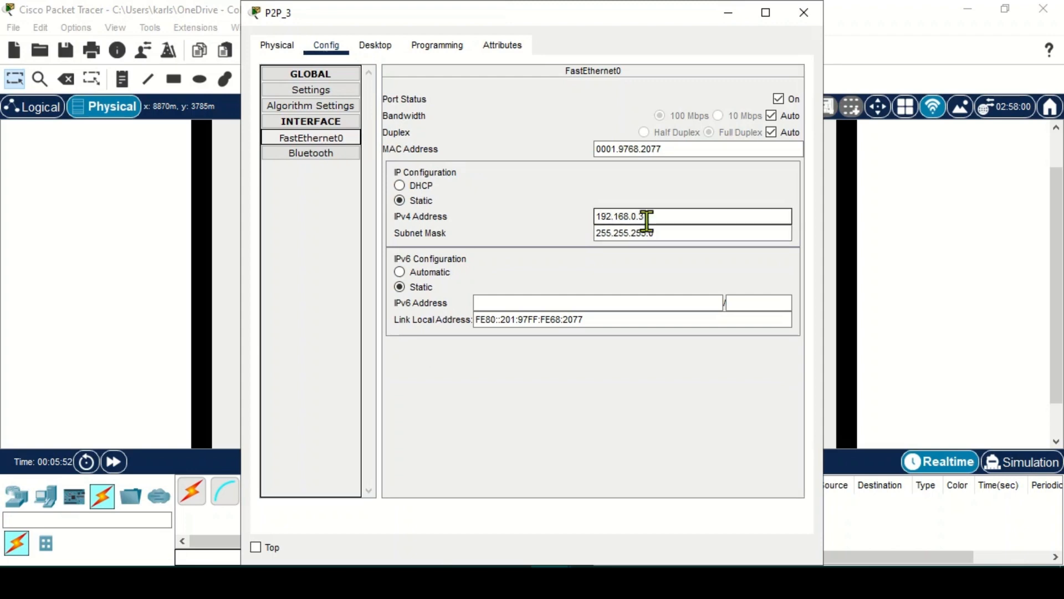
pyautogui.click(804, 12)
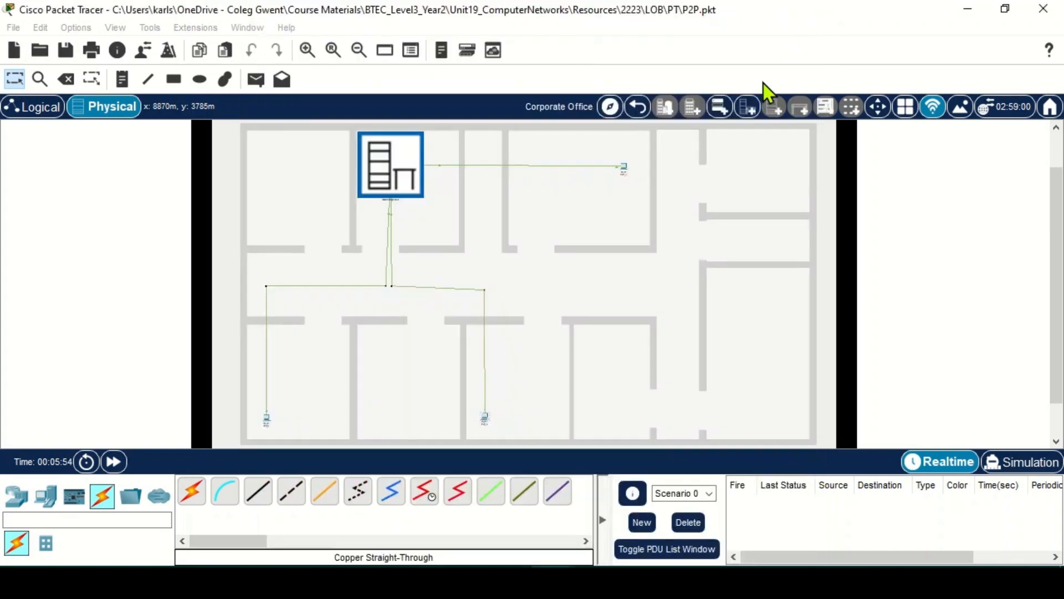
# - Remove P2P_1's firewall rule denying 192.168.0.3 and turn the firewall service off
pyautogui.click(624, 167)
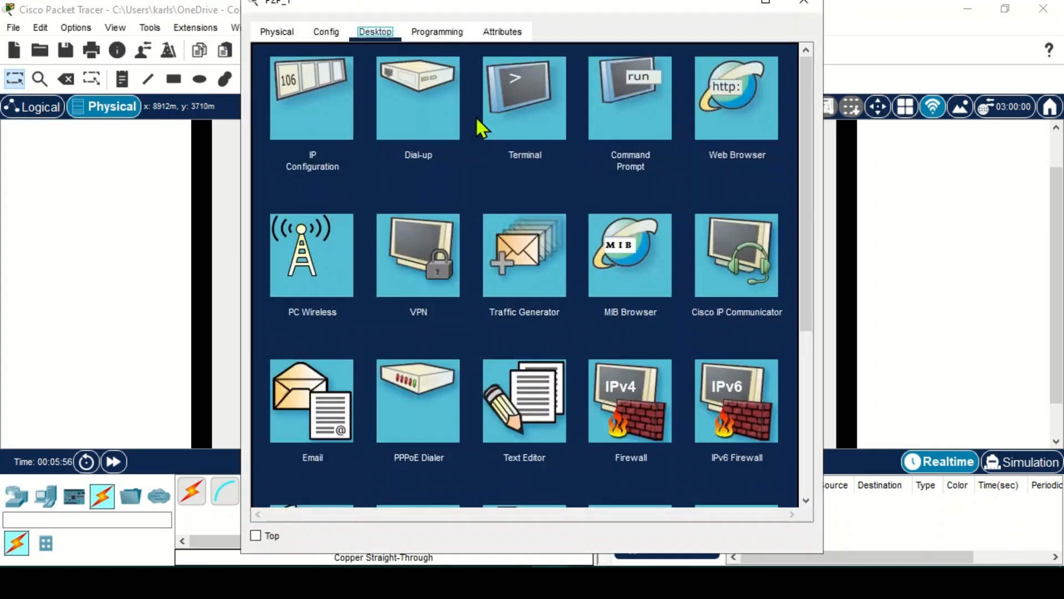
pyautogui.click(642, 407)
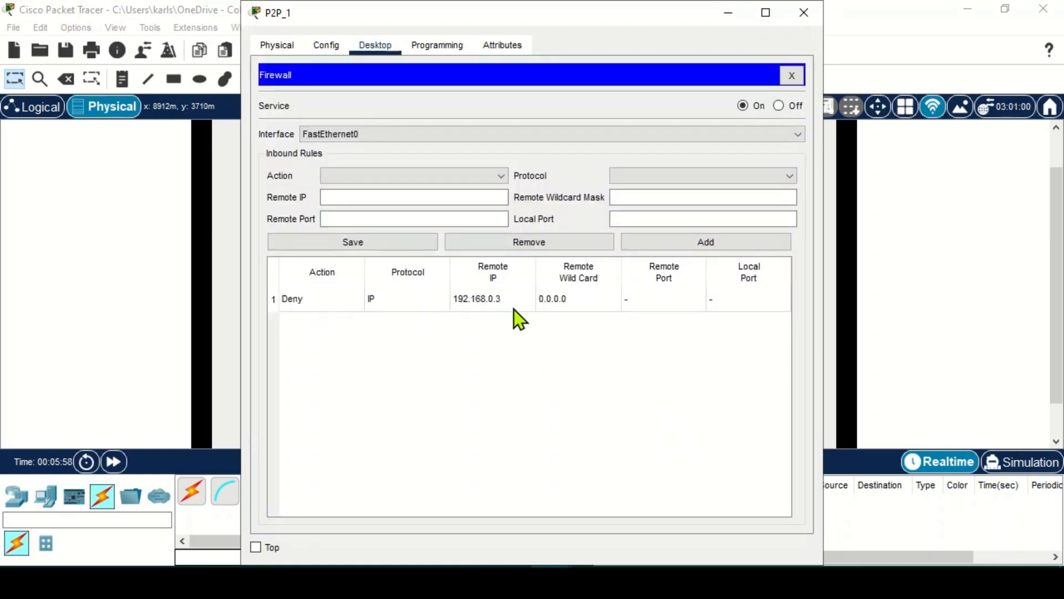
pyautogui.click(490, 299)
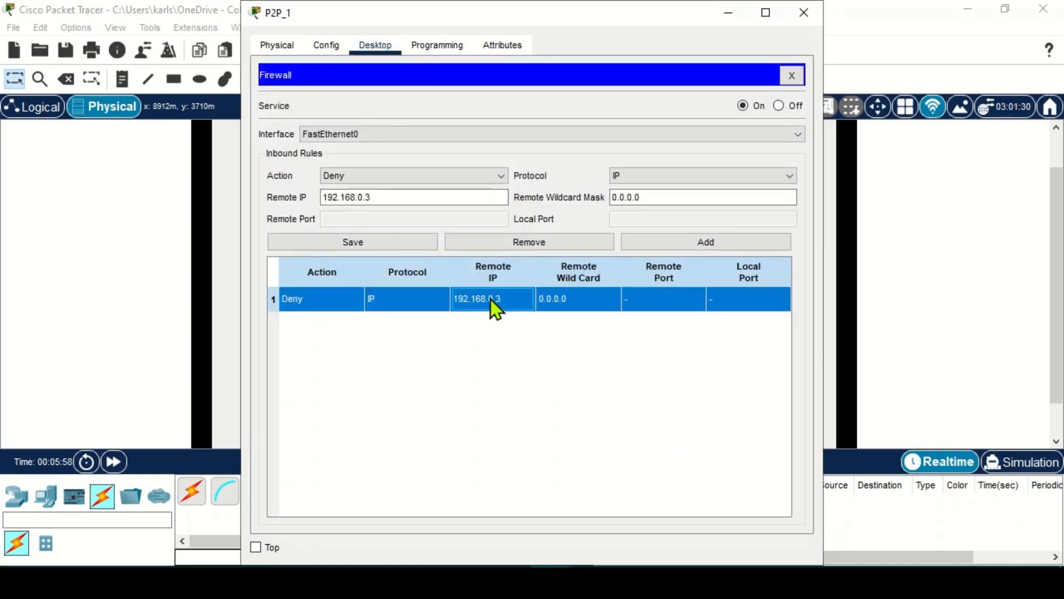
pyautogui.click(566, 244)
pyautogui.click(778, 105)
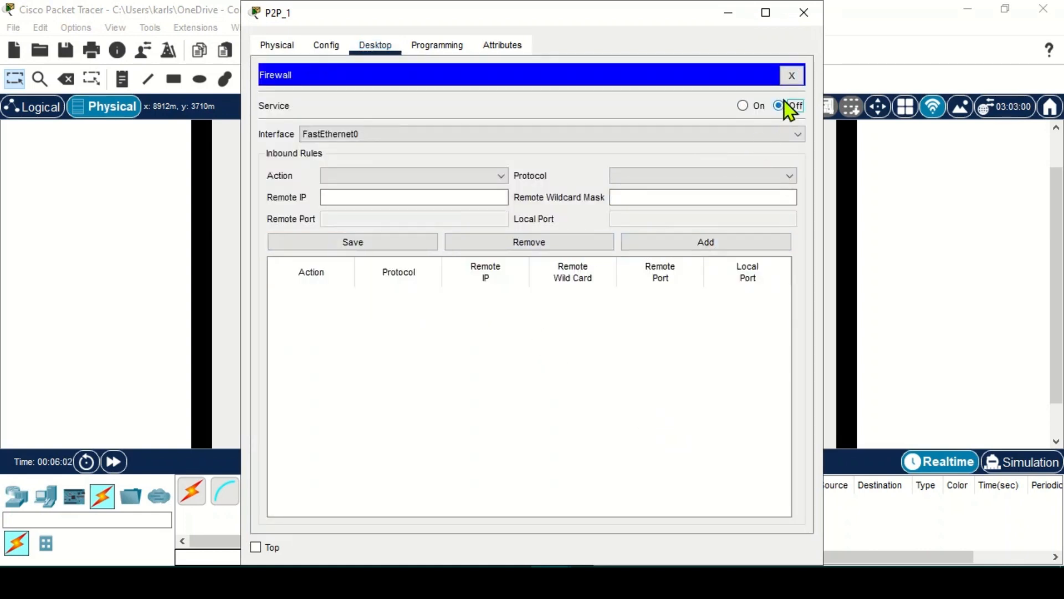
pyautogui.click(804, 13)
pyautogui.click(624, 168)
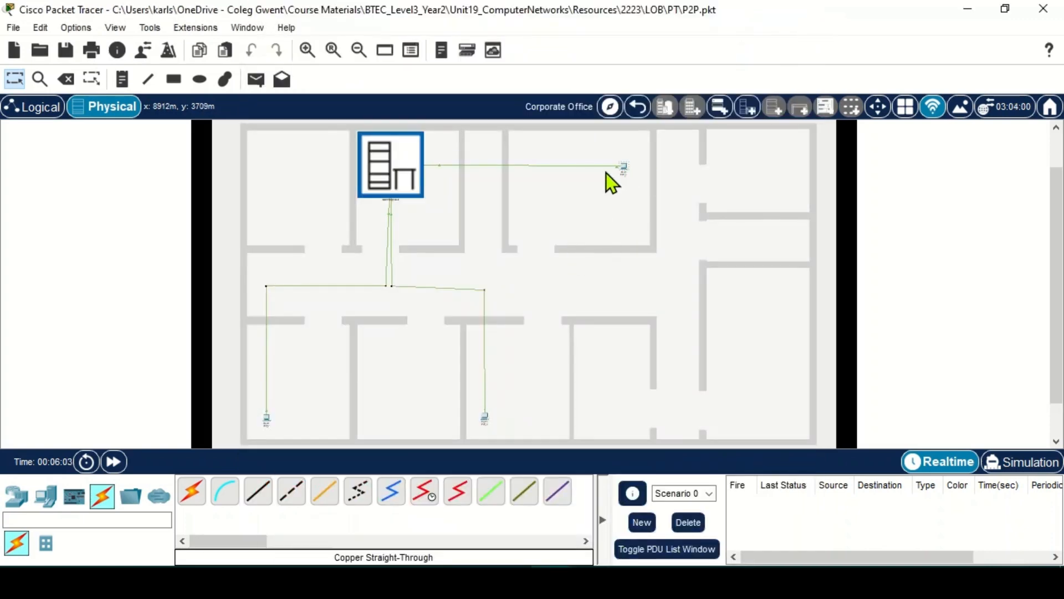
# - Rerun ping 192.168.0.3 from P2P_1's Command Prompt, now getting replies with 0% loss
pyautogui.click(592, 121)
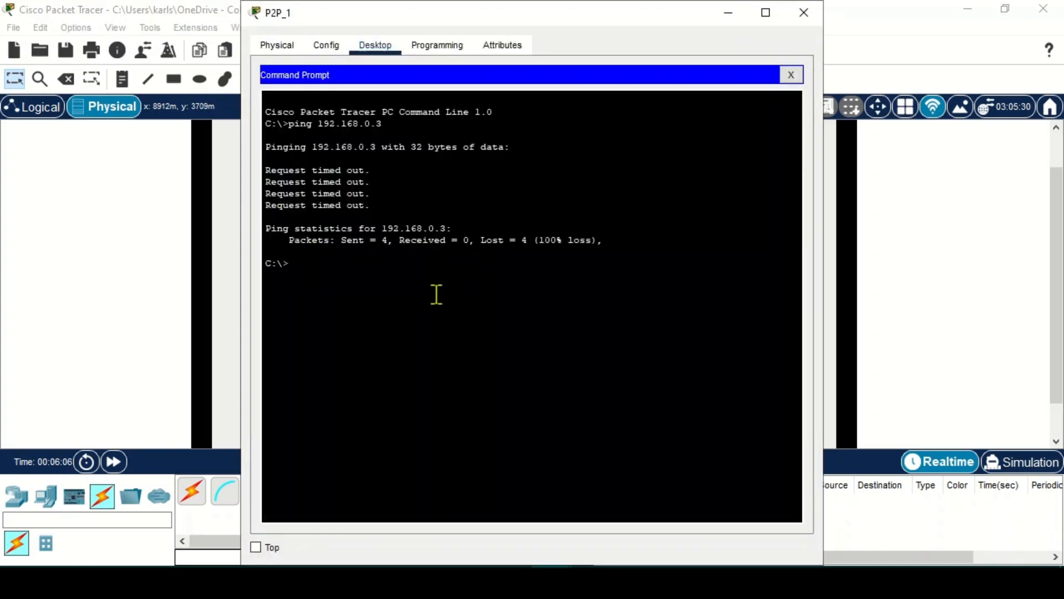
pyautogui.press('Up')
pyautogui.press('Return')
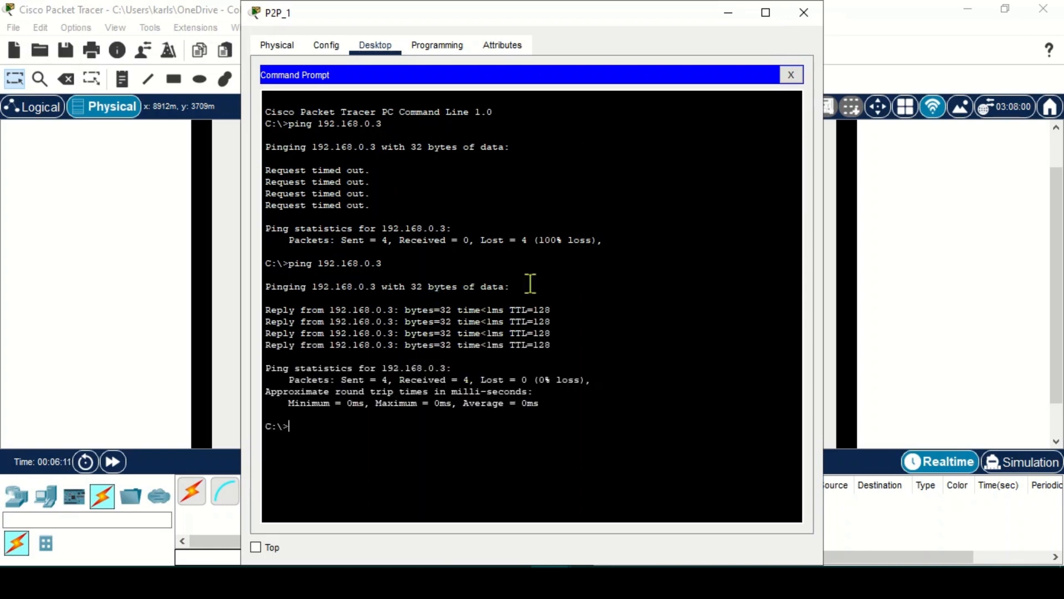
pyautogui.click(804, 13)
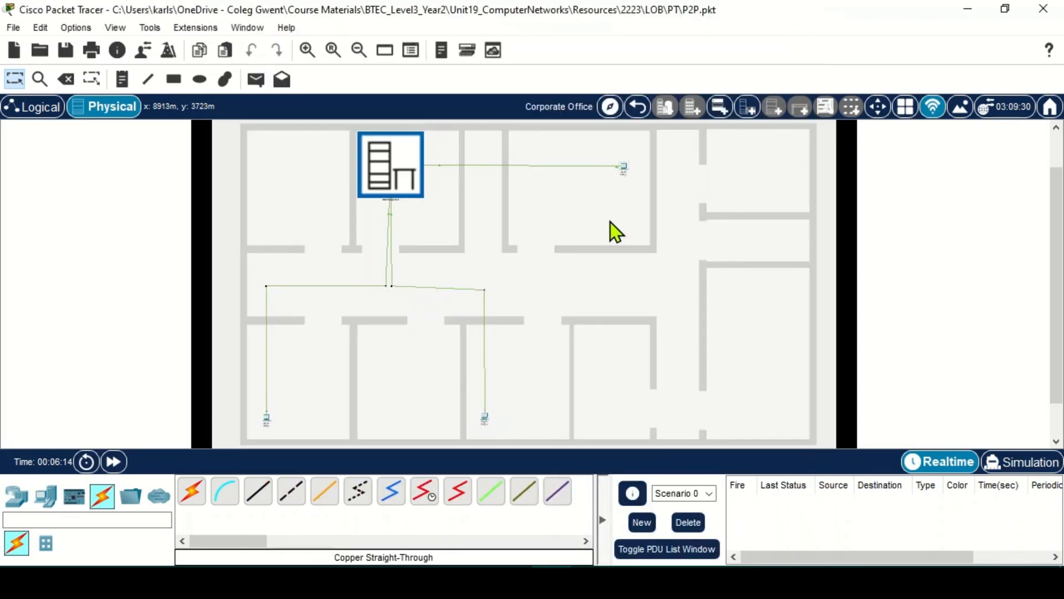
# - Ping 192.168.0.3 from P2P_2's Command Prompt, receiving replies
pyautogui.click(266, 420)
pyautogui.click(375, 46)
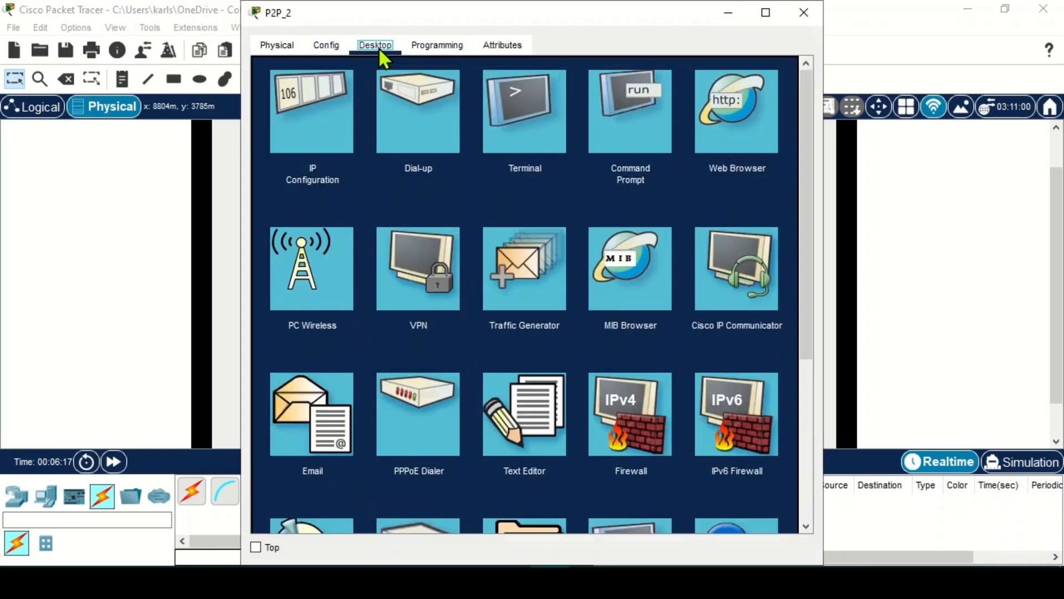
pyautogui.click(656, 128)
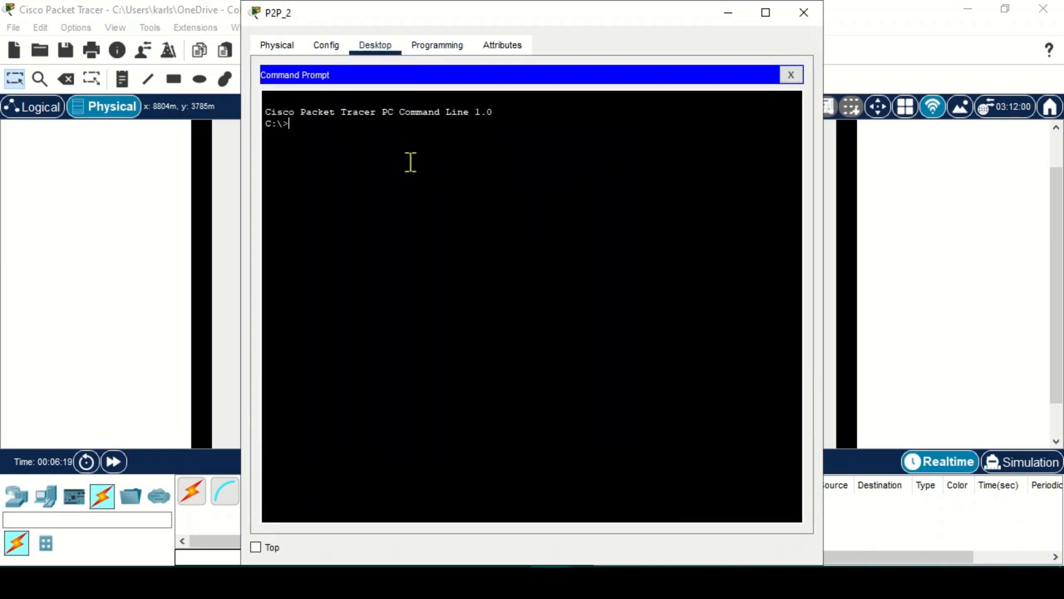
pyautogui.write('ping 192.168.0.3')
pyautogui.press('Return')
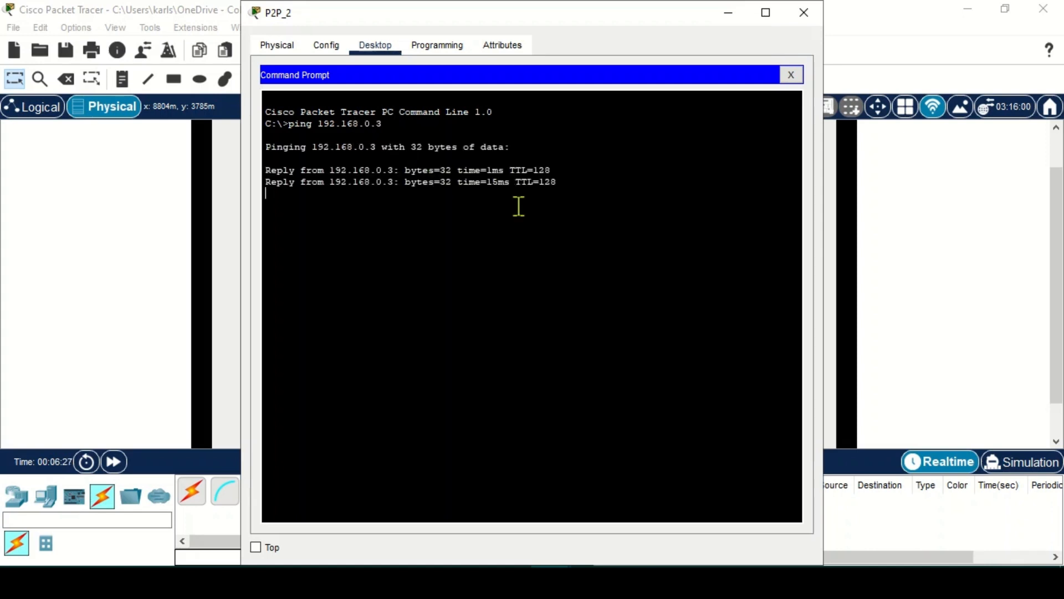
# - Close P2P_2's window and reopen P2P_1's device window in the top-right room
pyautogui.click(804, 12)
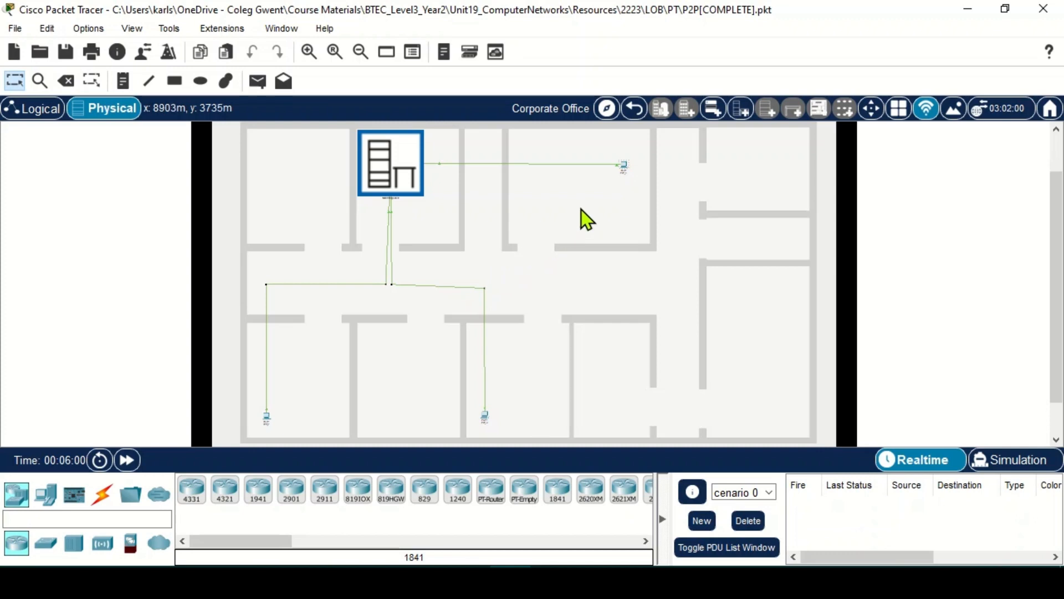
pyautogui.moveTo(623, 166)
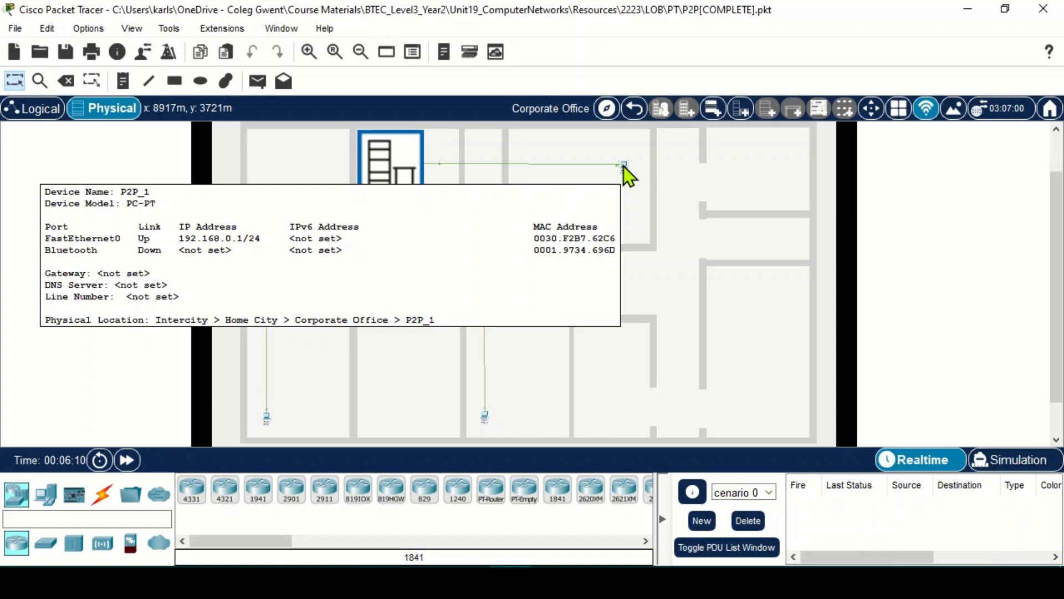
pyautogui.click(624, 167)
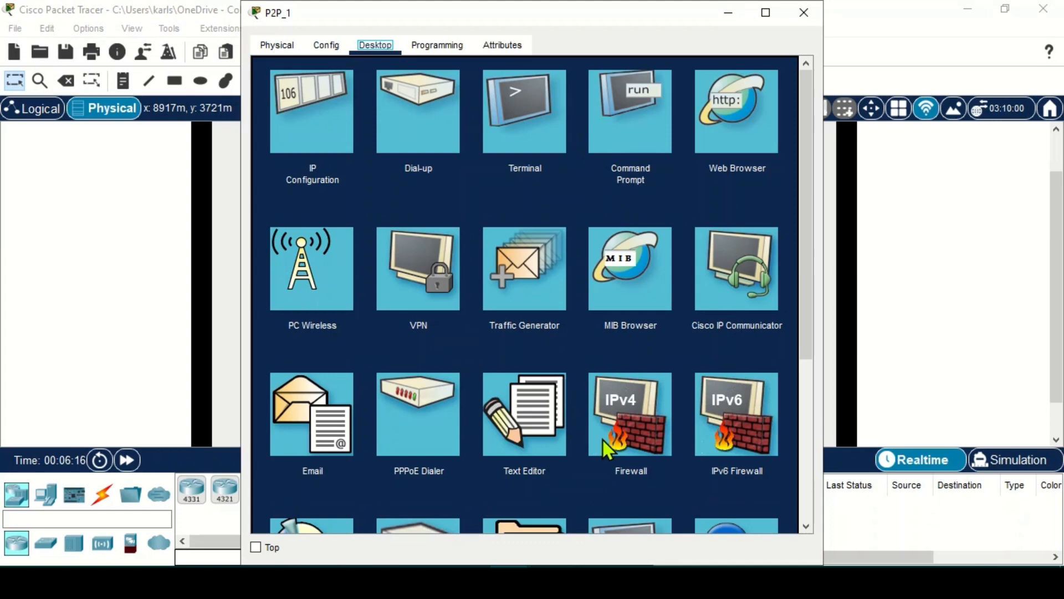
# - Open P2P_1's Firewall app and set its service to On for FastEthernet0
pyautogui.click(625, 435)
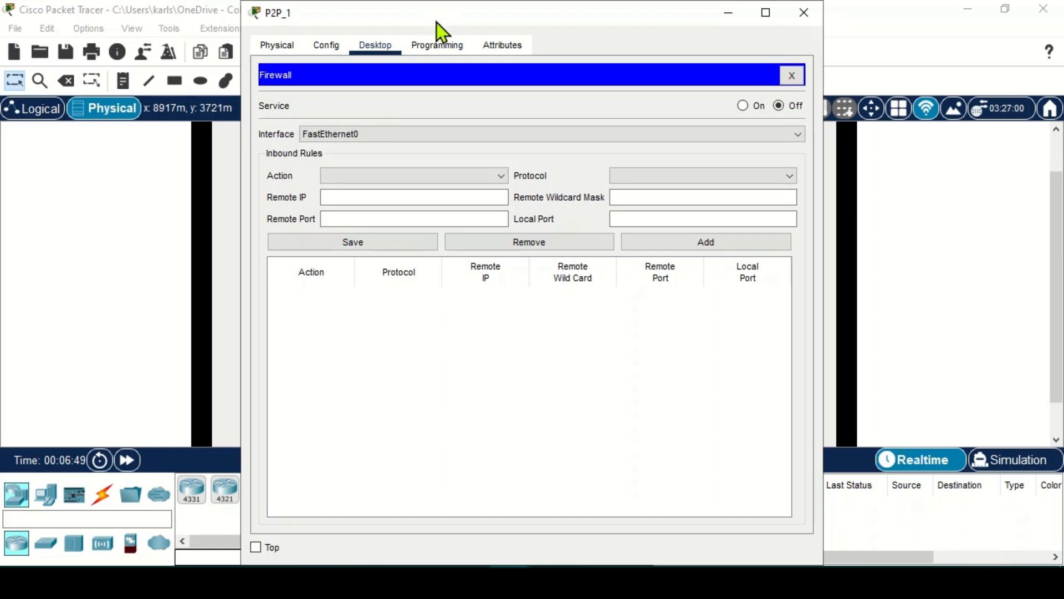
pyautogui.moveTo(434, 22); pyautogui.dragTo(410, 42)
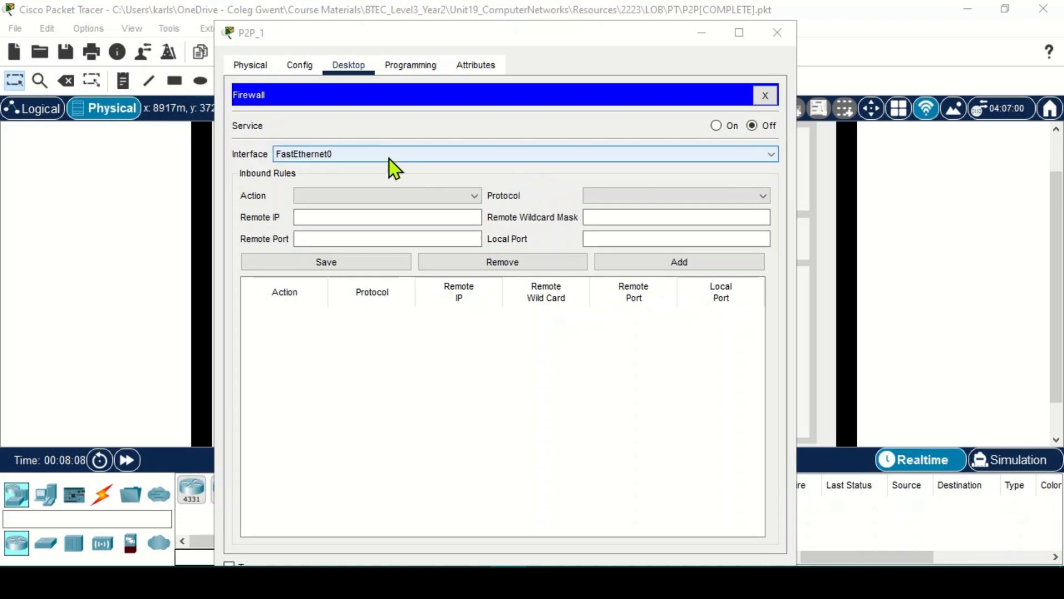
pyautogui.click(717, 127)
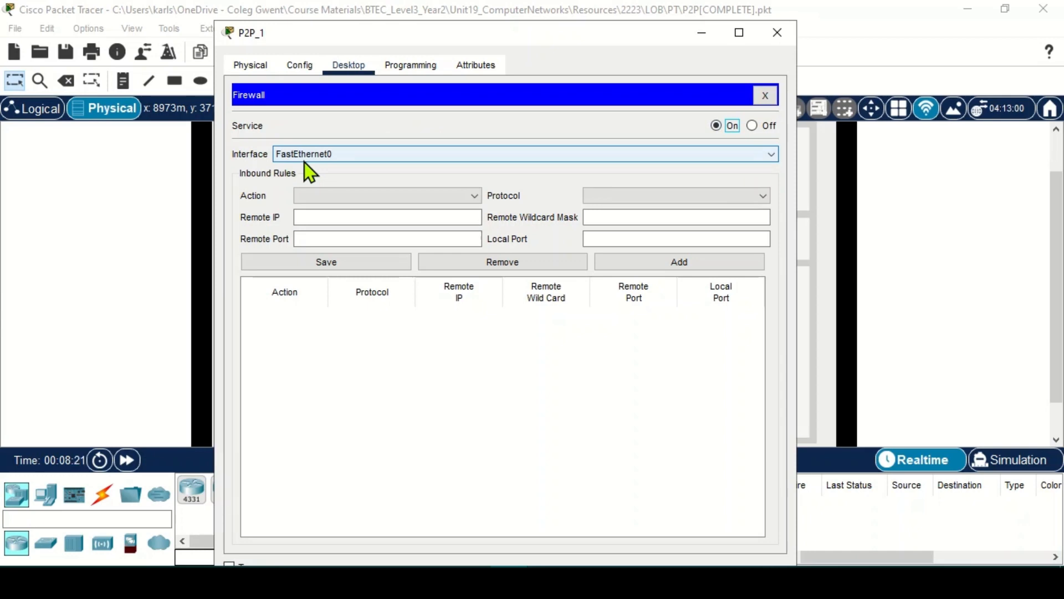
# - Draft a new inbound rule on FastEthernet0 with action Deny and protocol IP
pyautogui.click(304, 162)
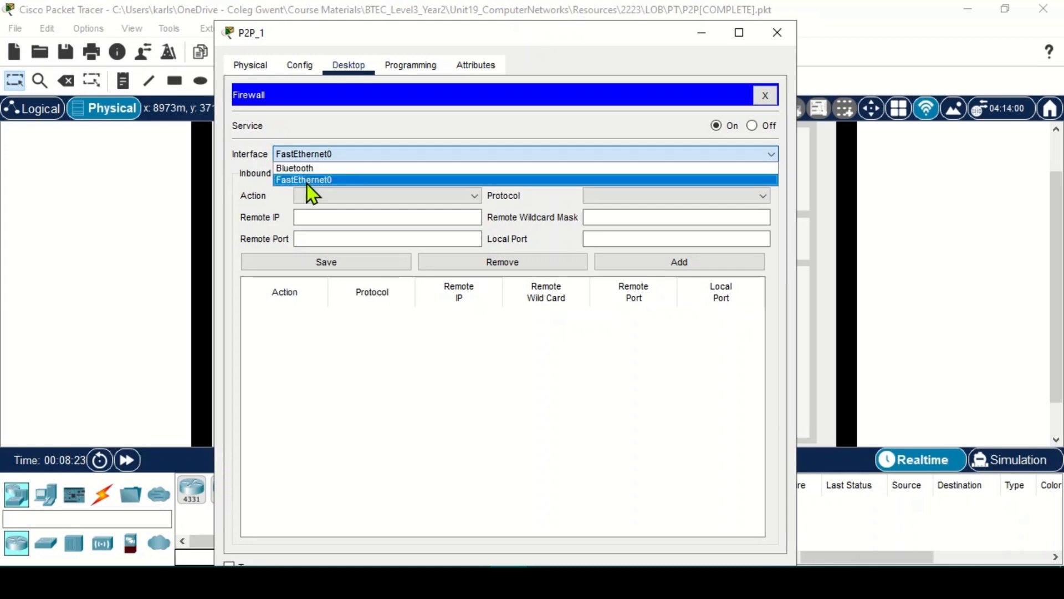
pyautogui.click(307, 184)
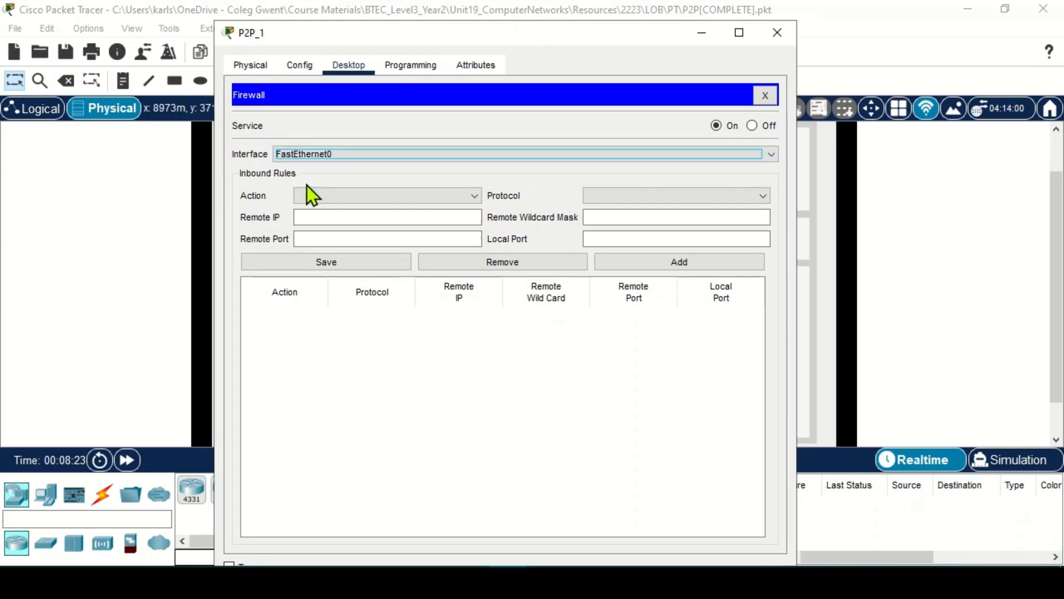
pyautogui.click(341, 195)
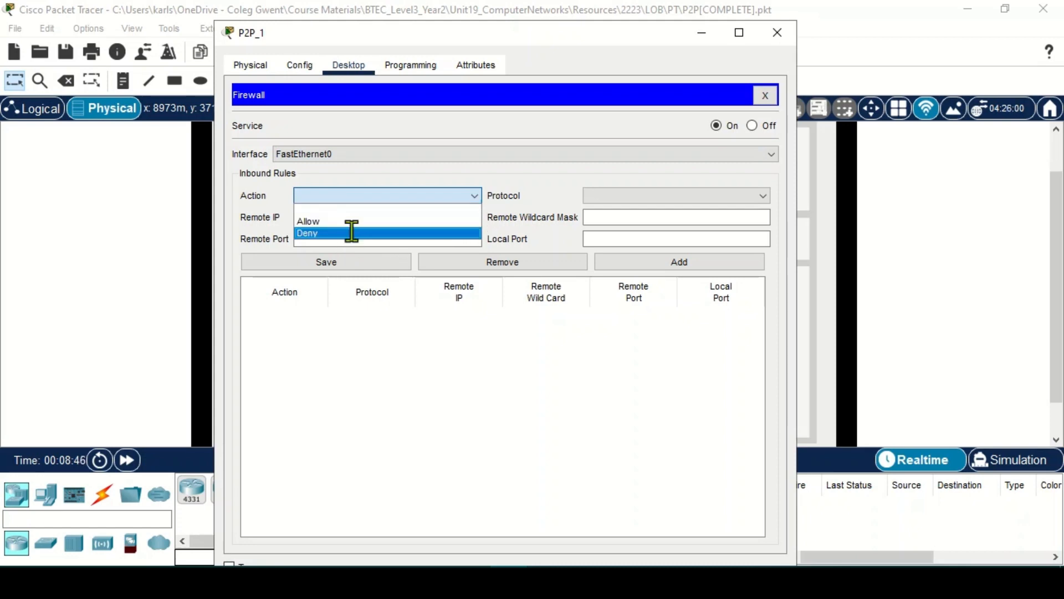
pyautogui.click(351, 233)
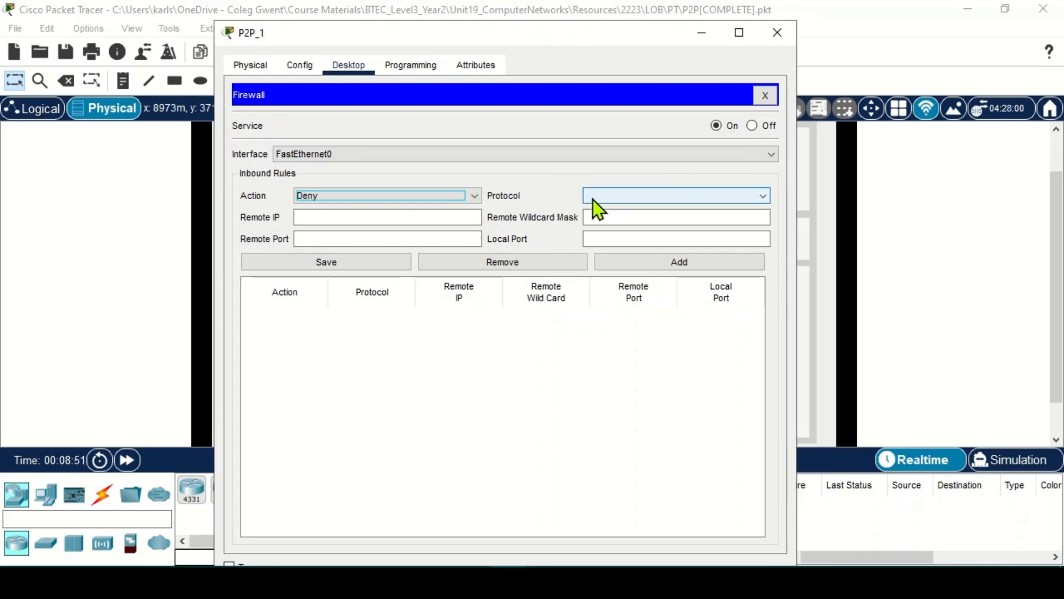
pyautogui.click(592, 199)
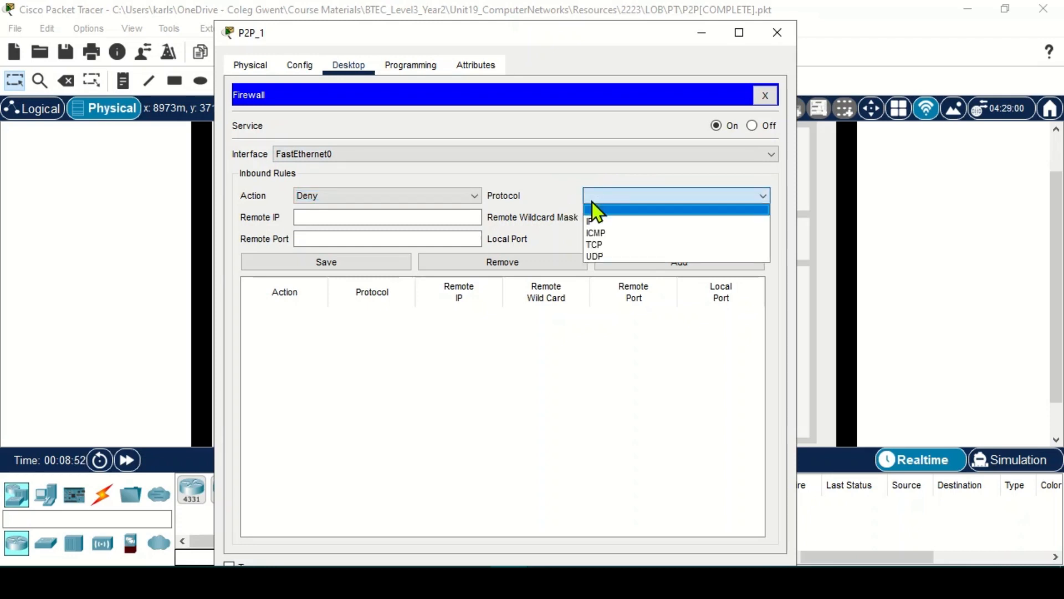
pyautogui.click(592, 193)
pyautogui.click(596, 199)
pyautogui.click(660, 222)
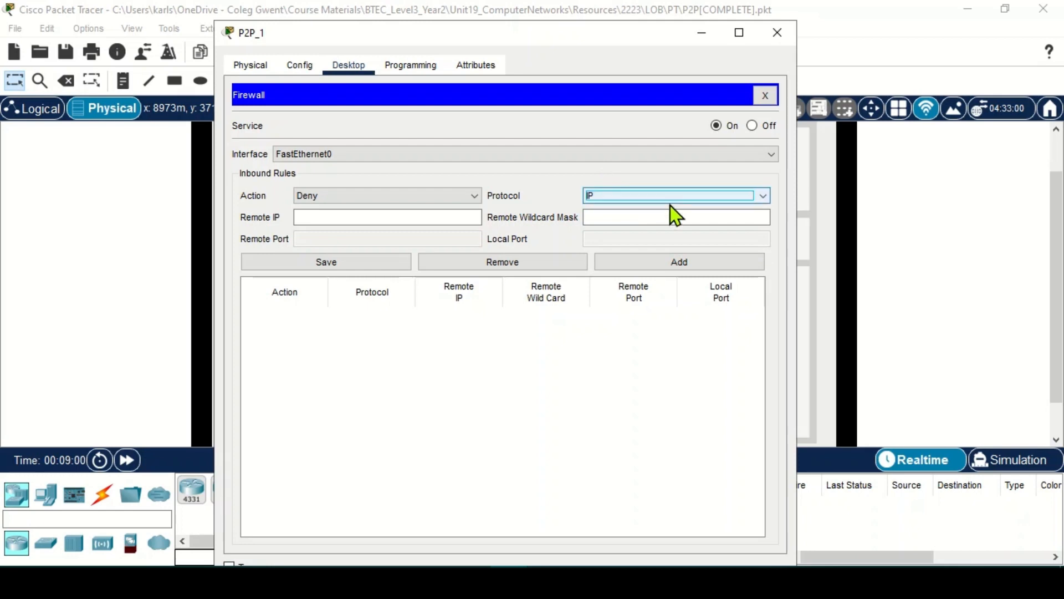
# - Enter remote IP 192.168.0.0 with wildcard 0.0.0.255 and add the Deny rule
pyautogui.click(329, 216)
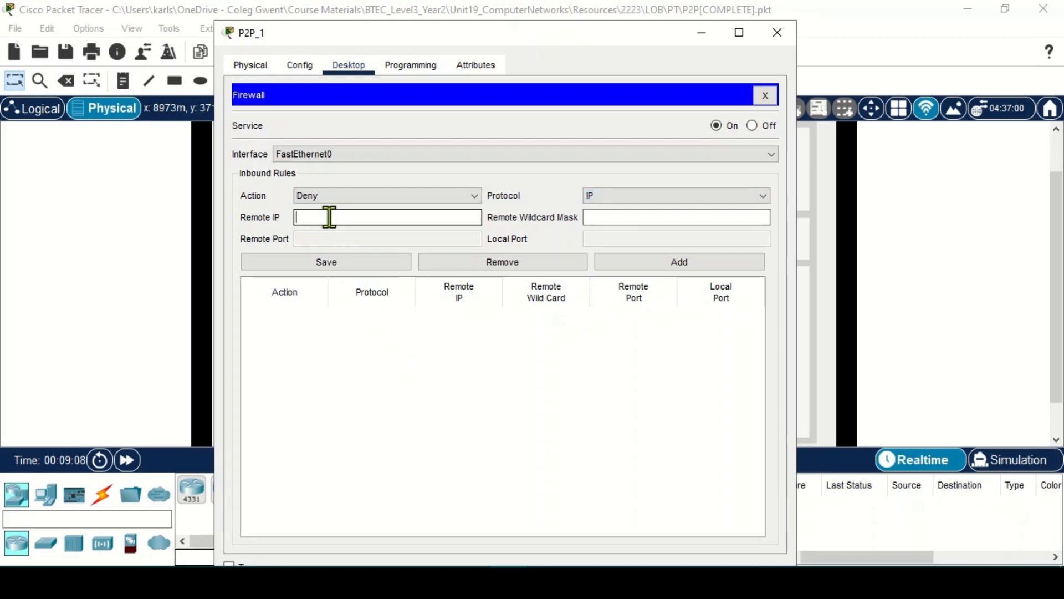
pyautogui.write('1')
pyautogui.write('92.168.0.')
pyautogui.write('0')
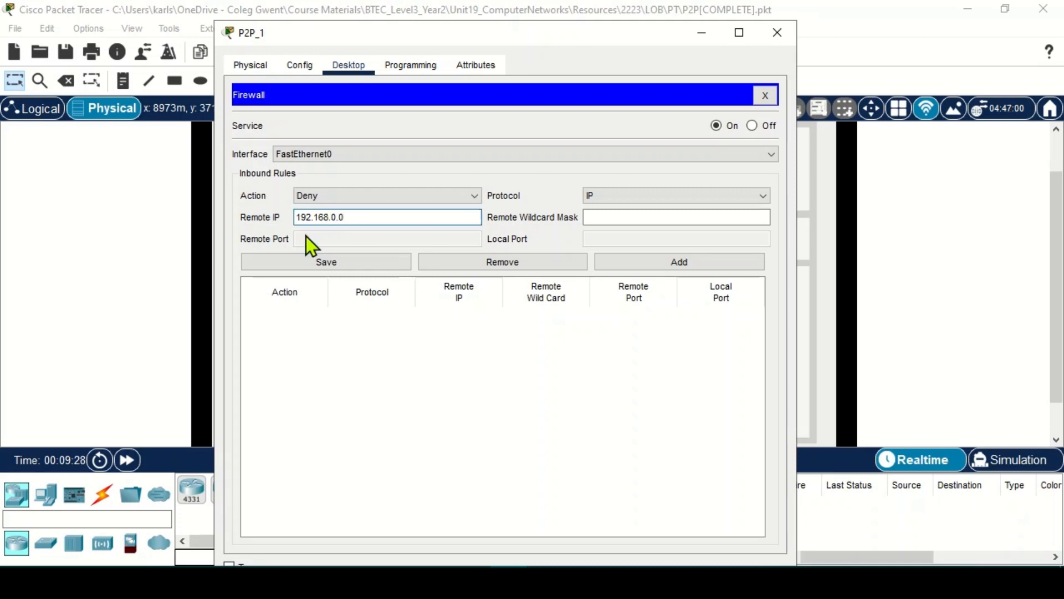
pyautogui.click(608, 217)
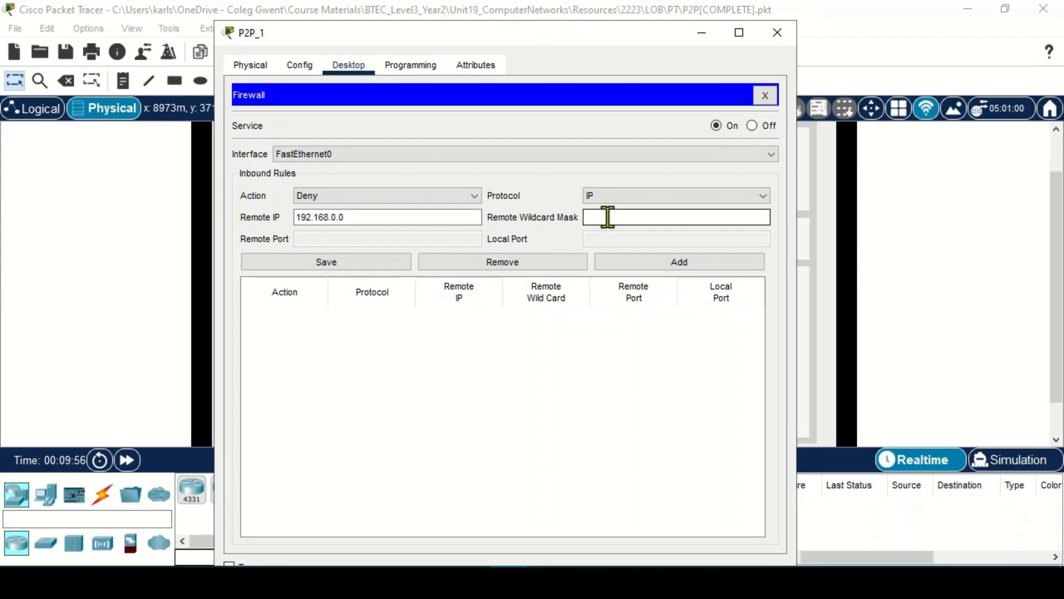
pyautogui.write('0.0.0')
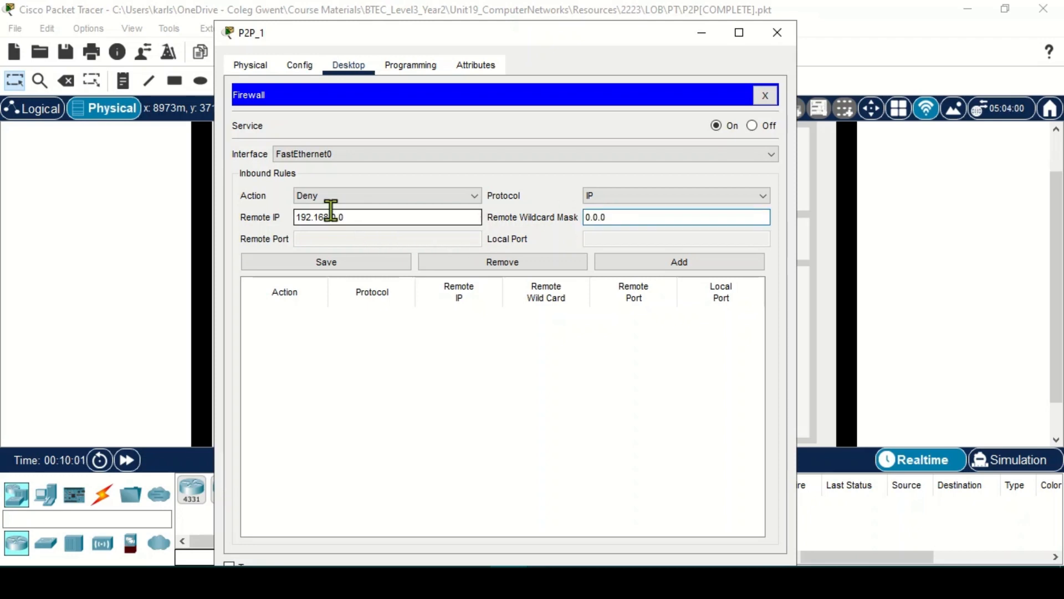
pyautogui.write('.')
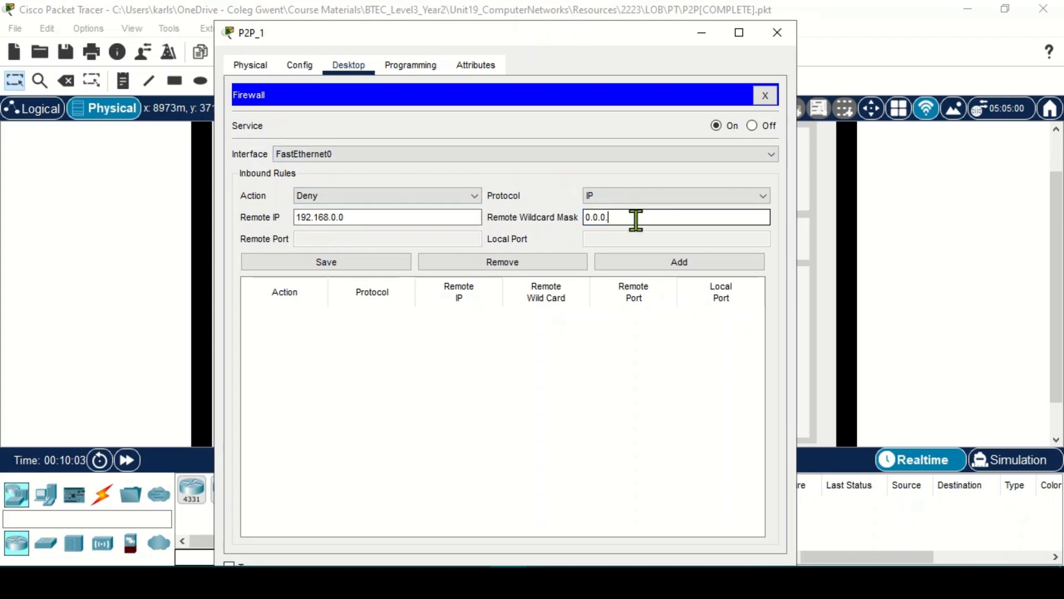
pyautogui.write('255')
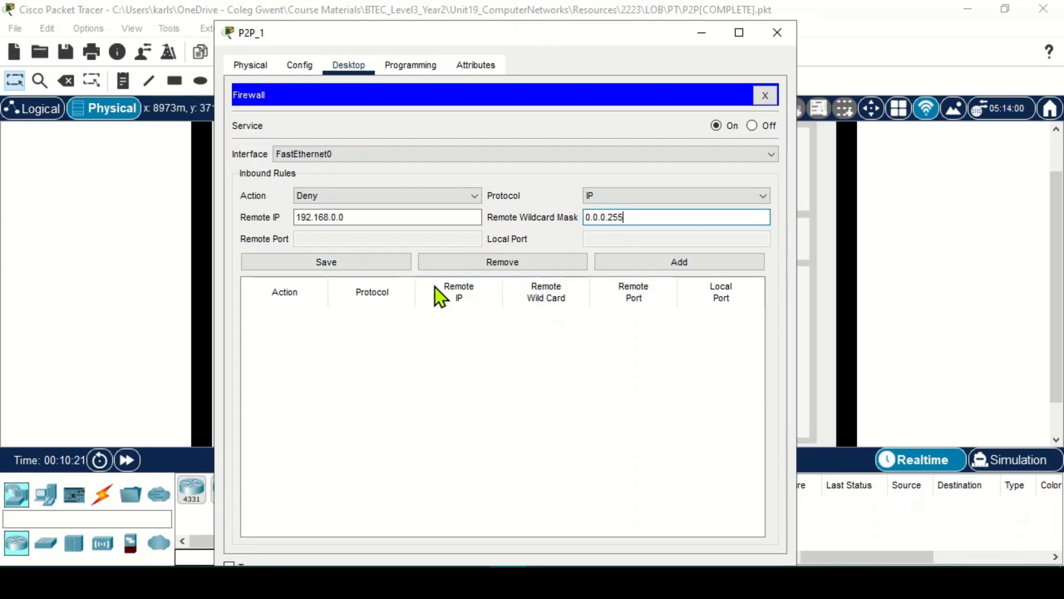
pyautogui.click(638, 268)
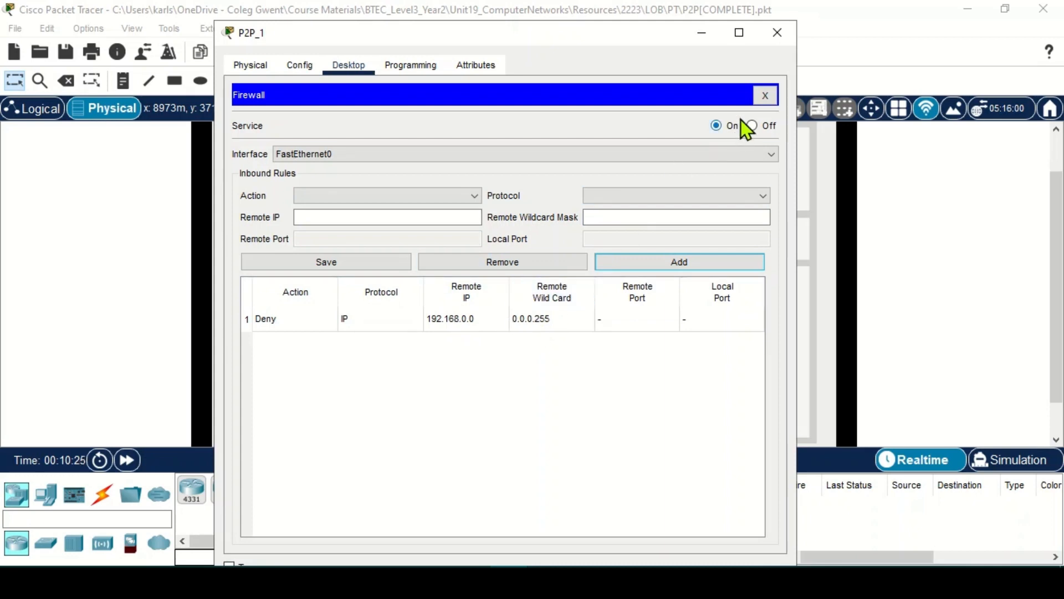
# - Ping 192.168.0.1 from P2P_2's command prompt; the requests time out with 100% loss
pyautogui.click(150, 25)
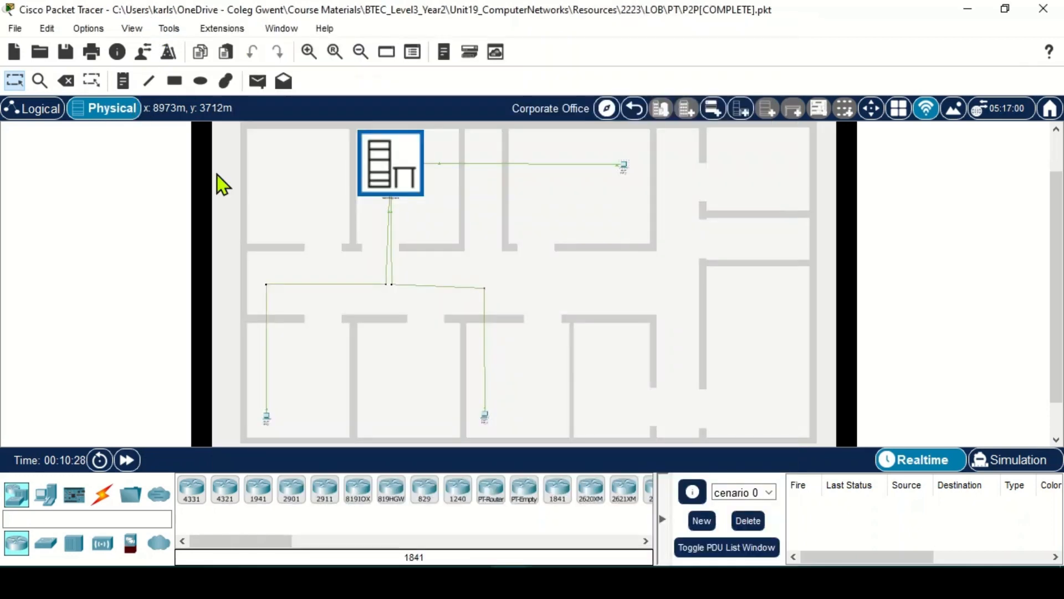
pyautogui.click(268, 417)
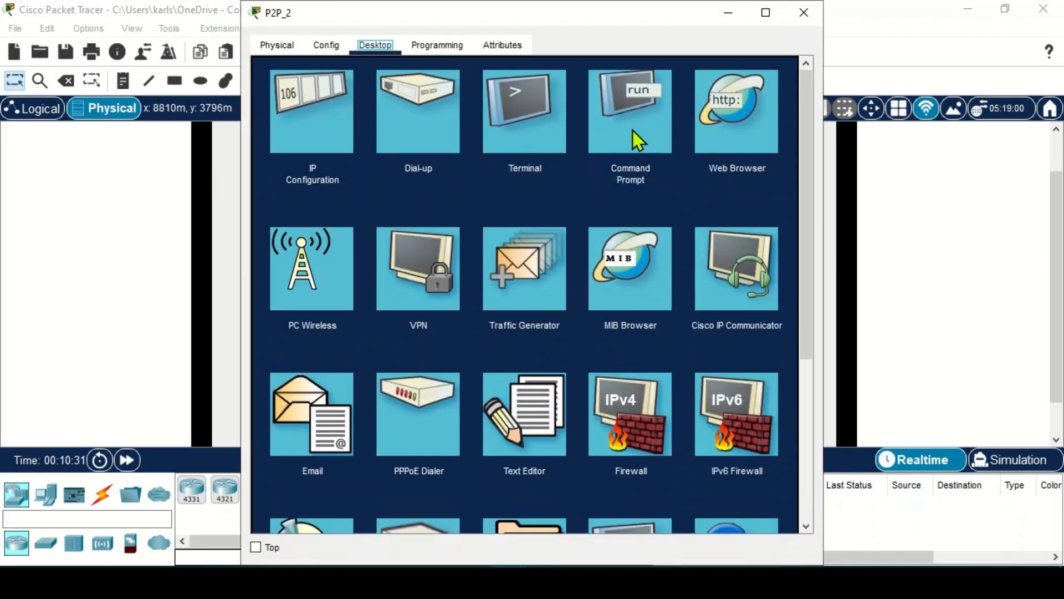
pyautogui.click(647, 136)
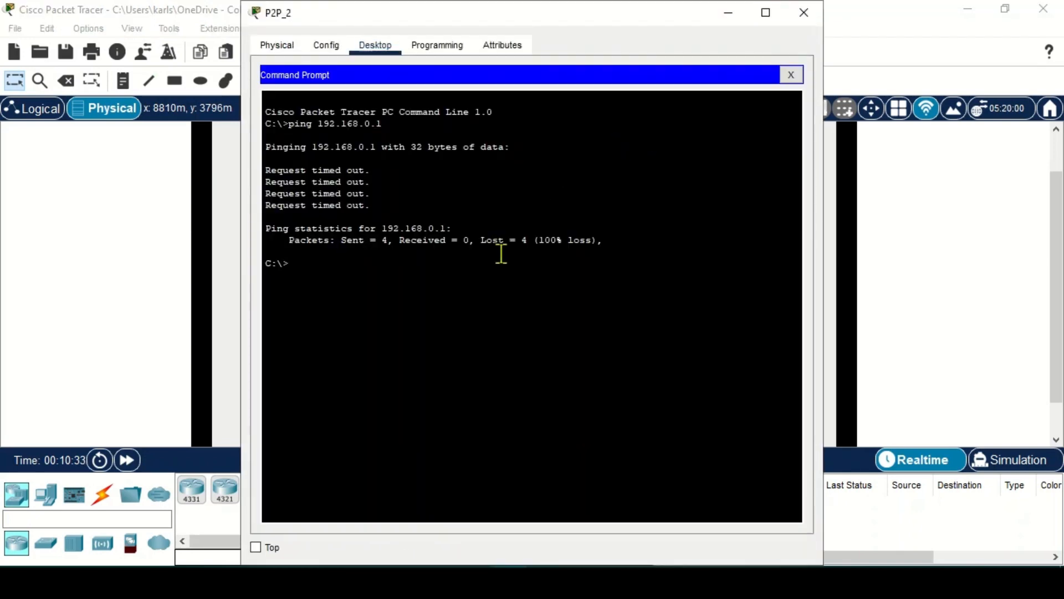
pyautogui.write('1')
pyautogui.press('BackSpace')
pyautogui.write('ping 192.168.0.1')
pyautogui.press('Return')
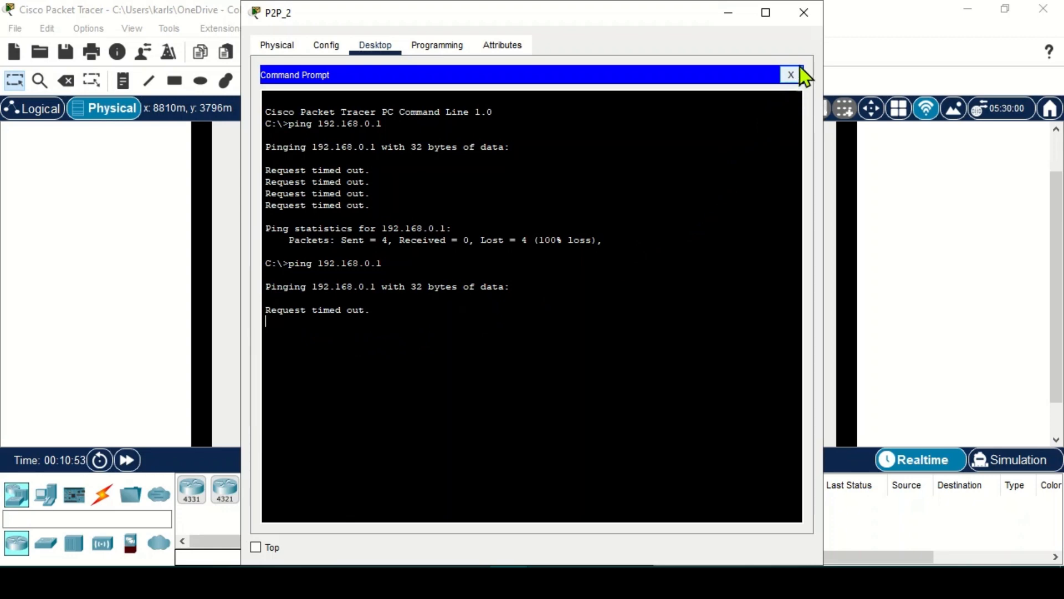
pyautogui.doubleClick(872, 8)
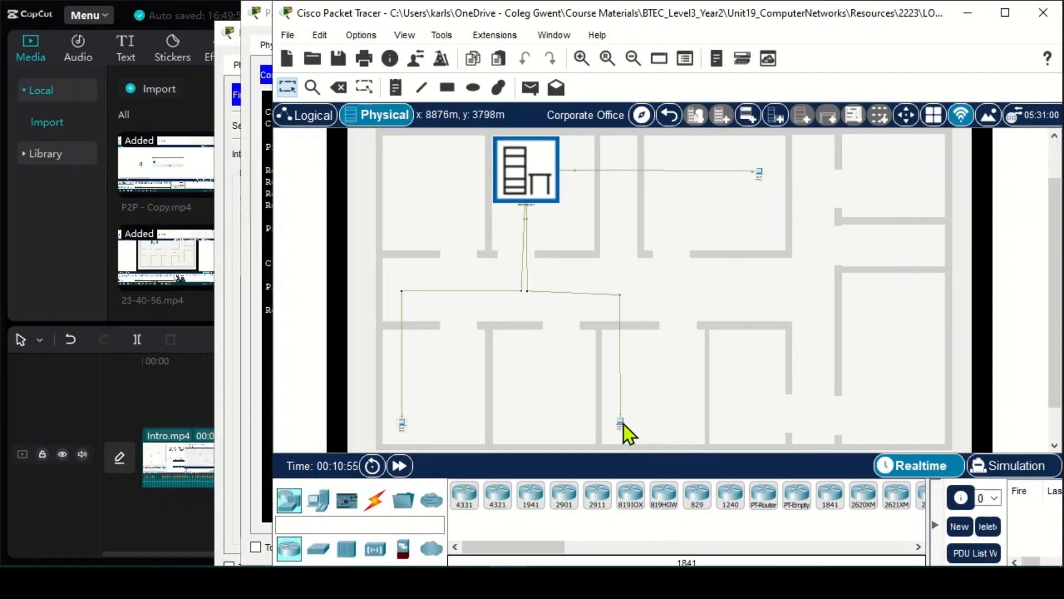
# - Maximize the main window, then run ping 192.168.0.1 from P2P_3's command prompt
pyautogui.moveTo(561, 16); pyautogui.dragTo(518, 37)
pyautogui.doubleClick(518, 38)
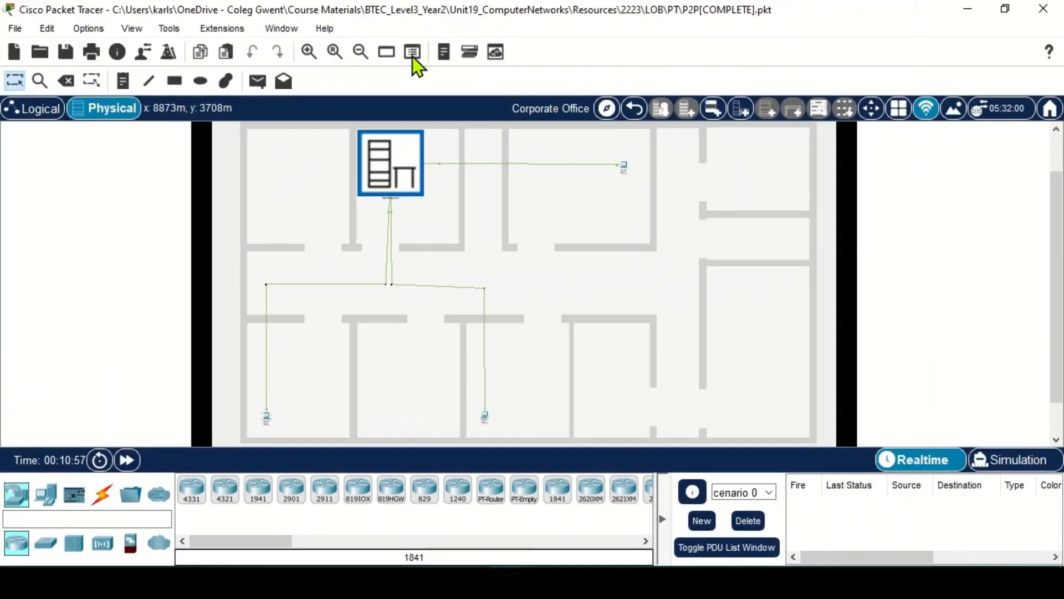
pyautogui.click(482, 418)
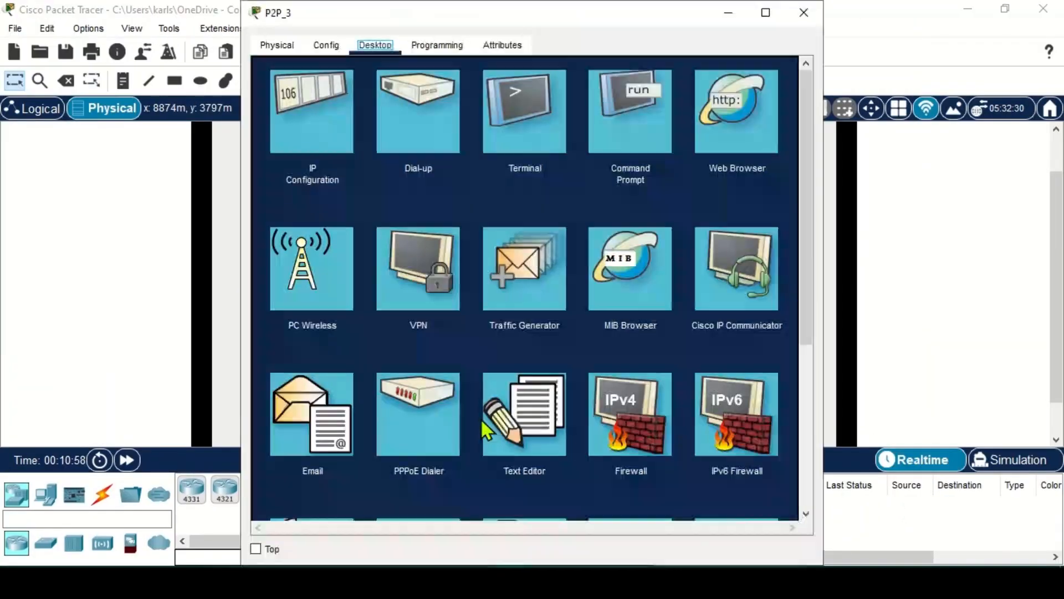
pyautogui.click(616, 134)
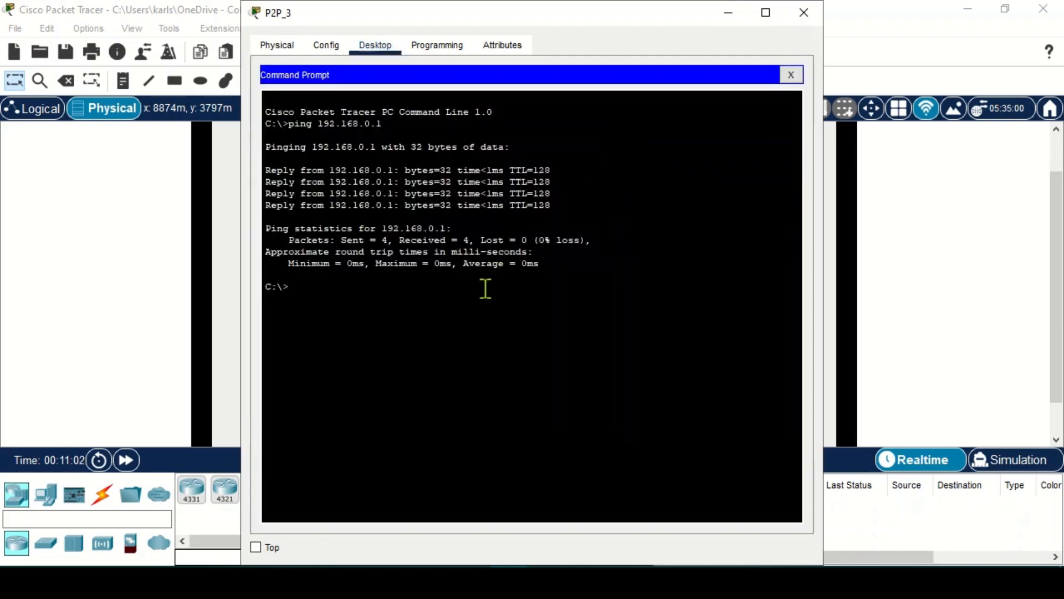
pyautogui.write('ping 192.168.0.1')
pyautogui.press('Return')
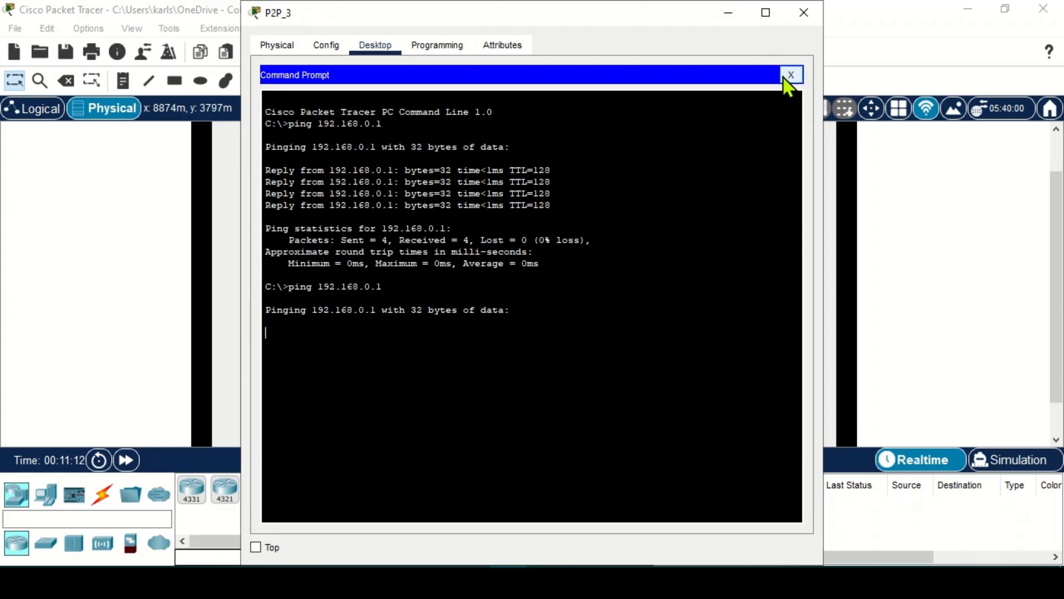
pyautogui.click(836, 12)
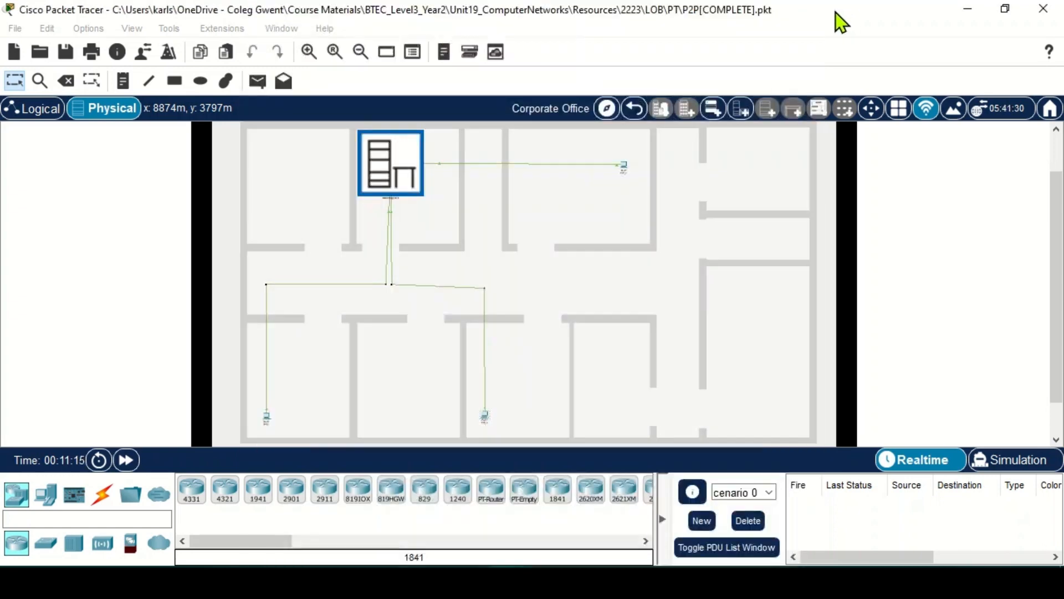
# - Open P2P_1's firewall and remove the Deny rule for 192.168.0.0 0.0.0.255
pyautogui.click(625, 168)
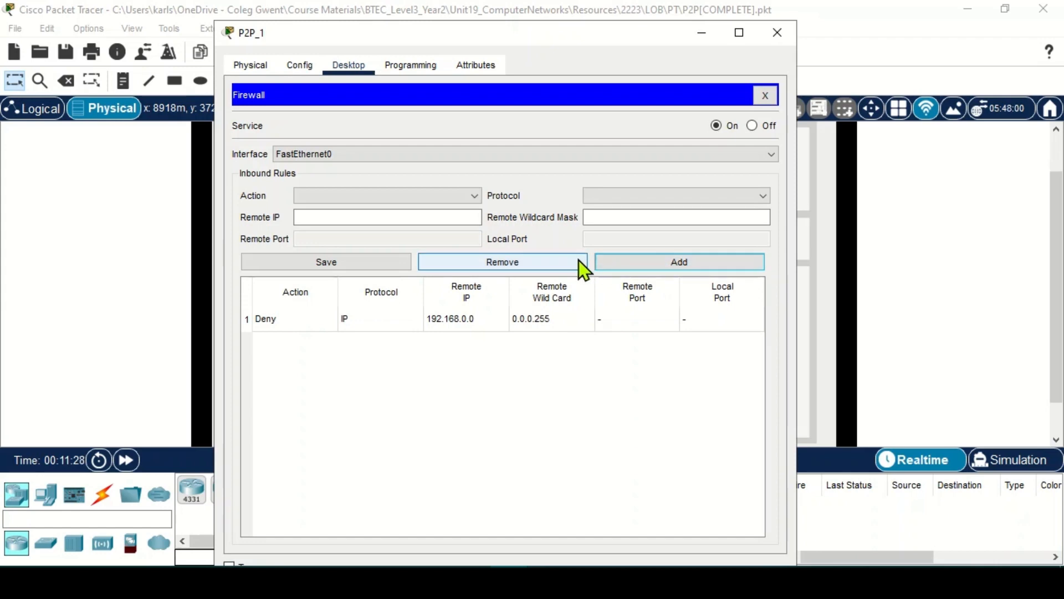
pyautogui.click(463, 321)
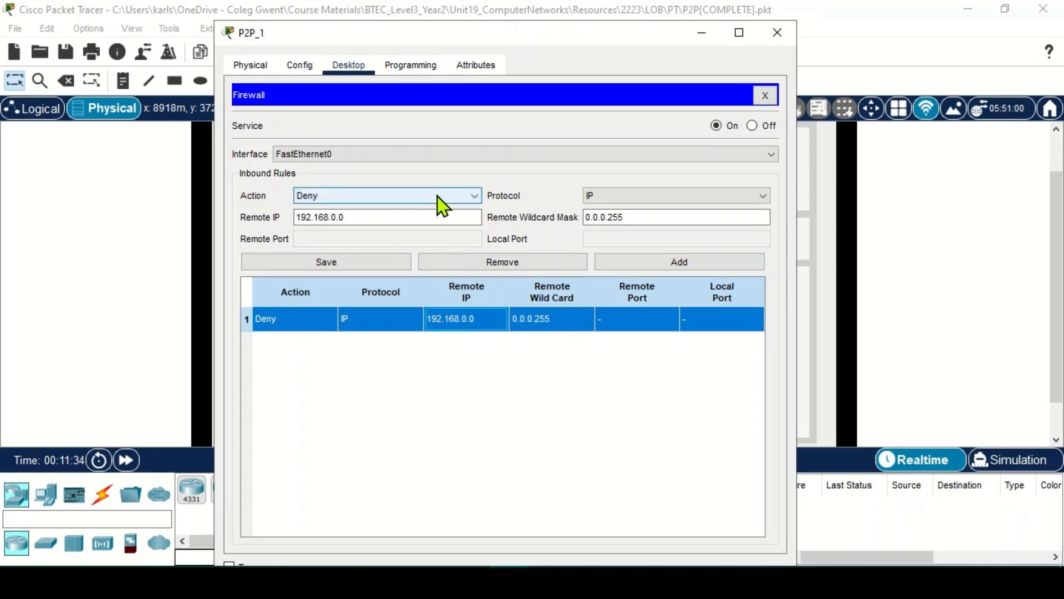
pyautogui.click(518, 262)
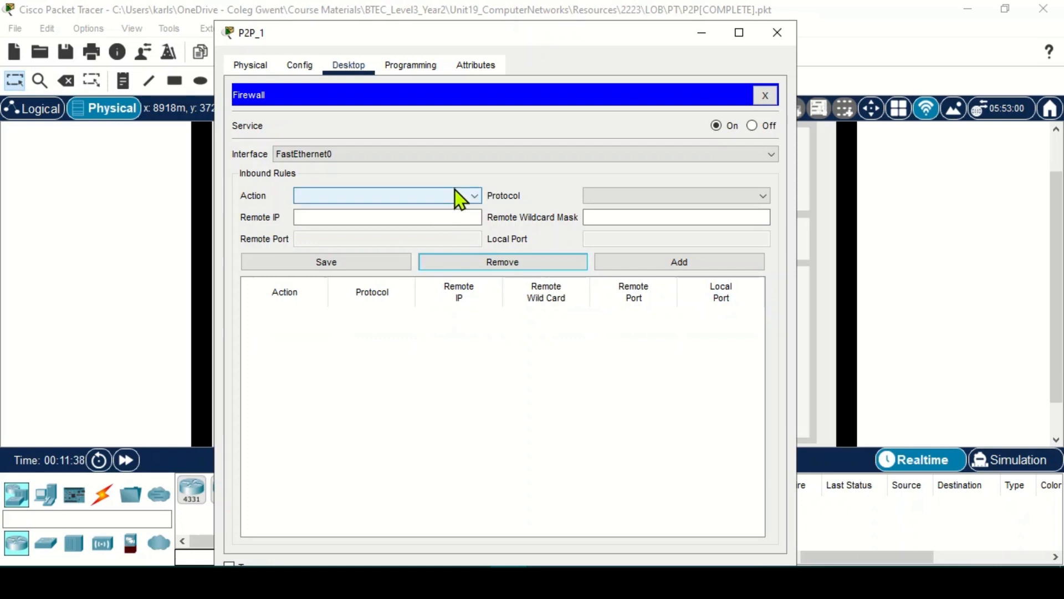
# - Set the new inbound rule's action to Deny and its protocol to IP
pyautogui.click(424, 200)
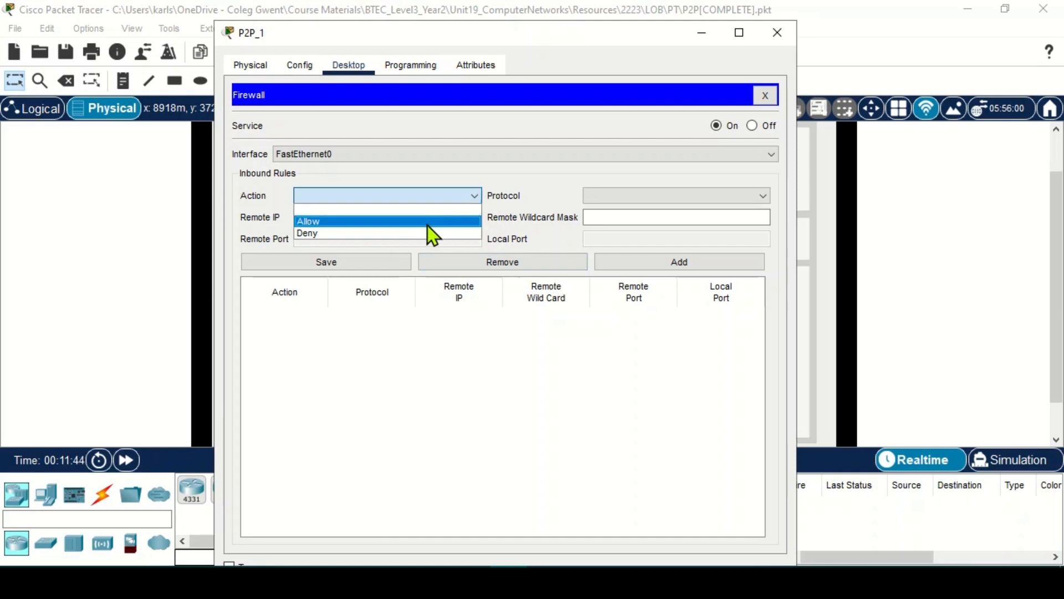
pyautogui.click(428, 222)
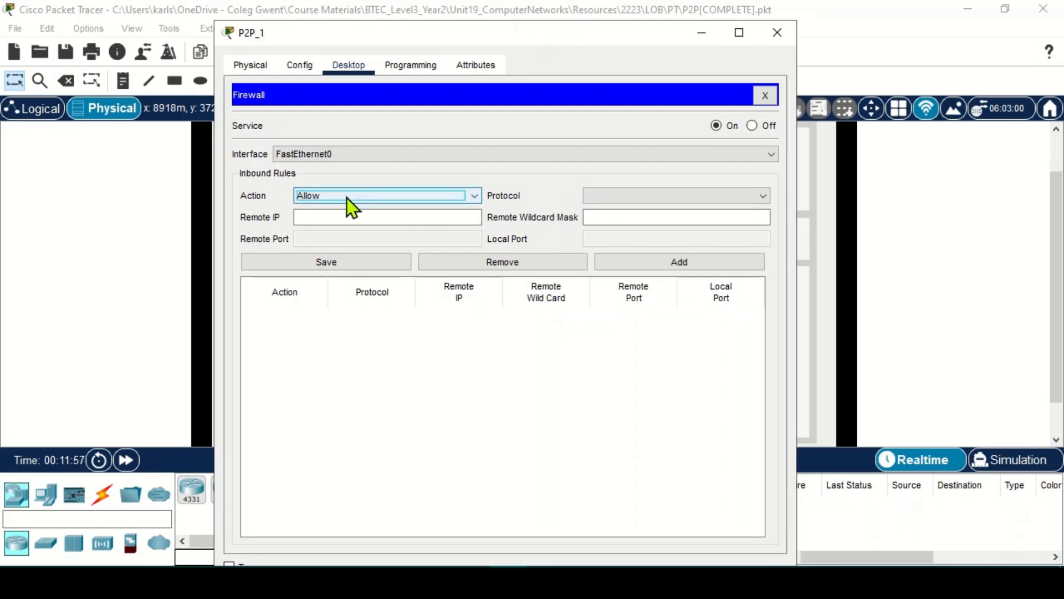
pyautogui.click(321, 195)
pyautogui.click(319, 234)
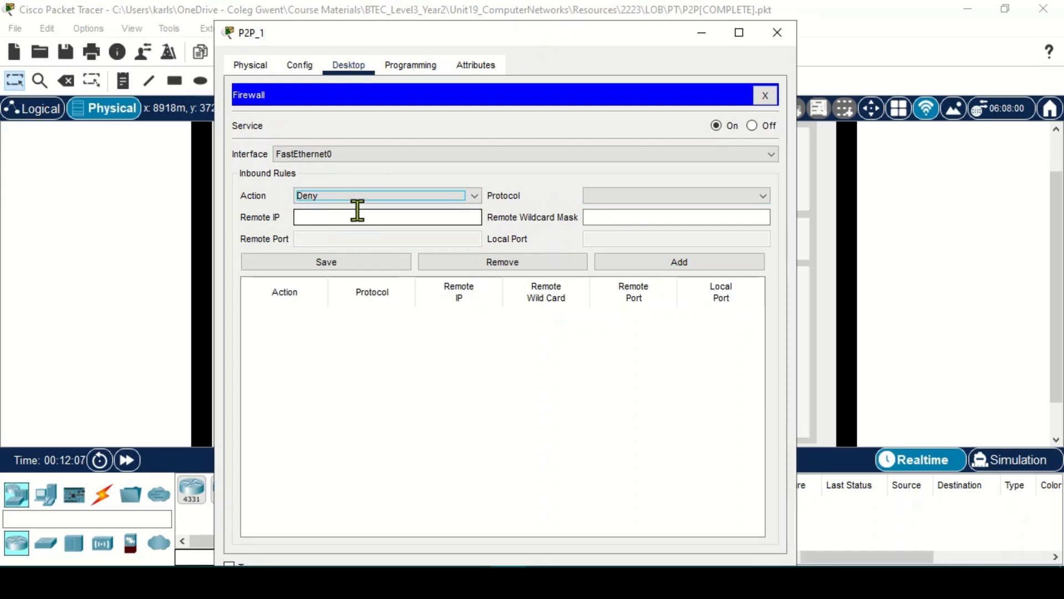
pyautogui.click(631, 202)
pyautogui.click(603, 219)
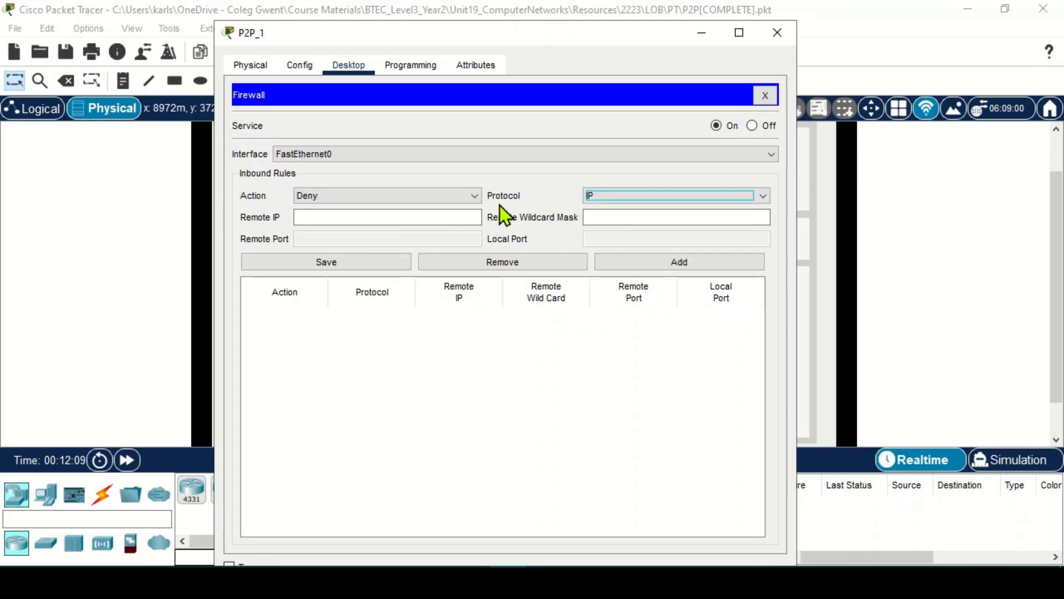
# - Enter remote IP 0.0.0.0 with wildcard 255.255.255.255, add the rule, and close P2P_1
pyautogui.click(302, 217)
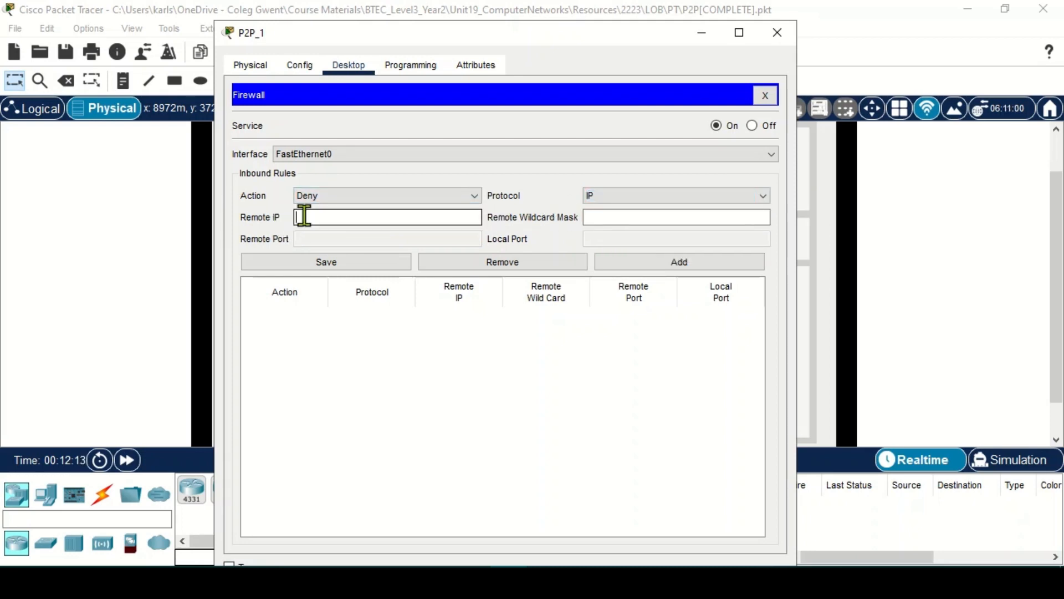
pyautogui.write('0.0.0.0')
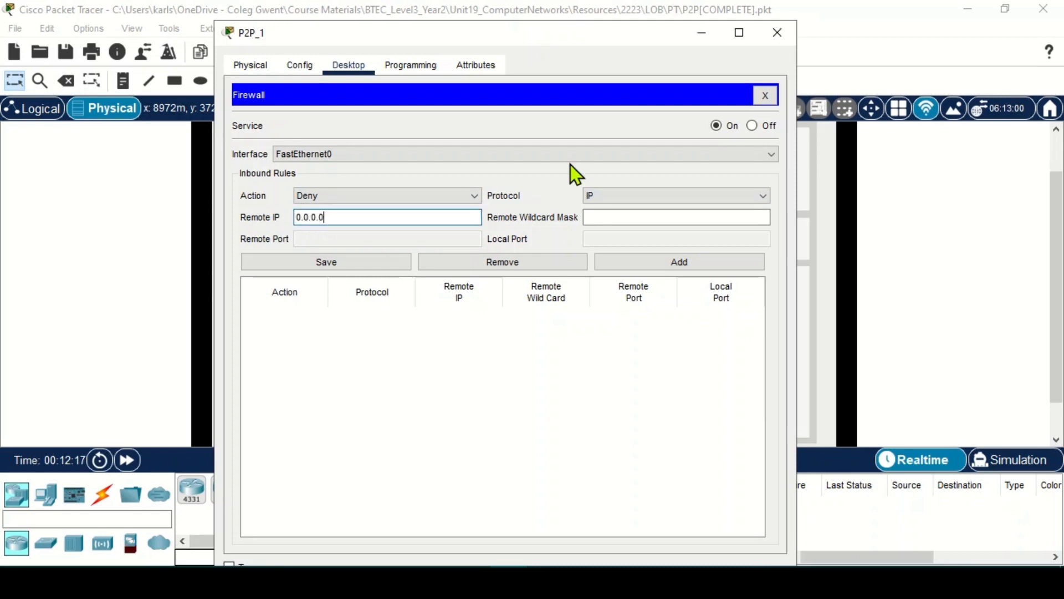
pyautogui.click(609, 217)
pyautogui.write('255.255')
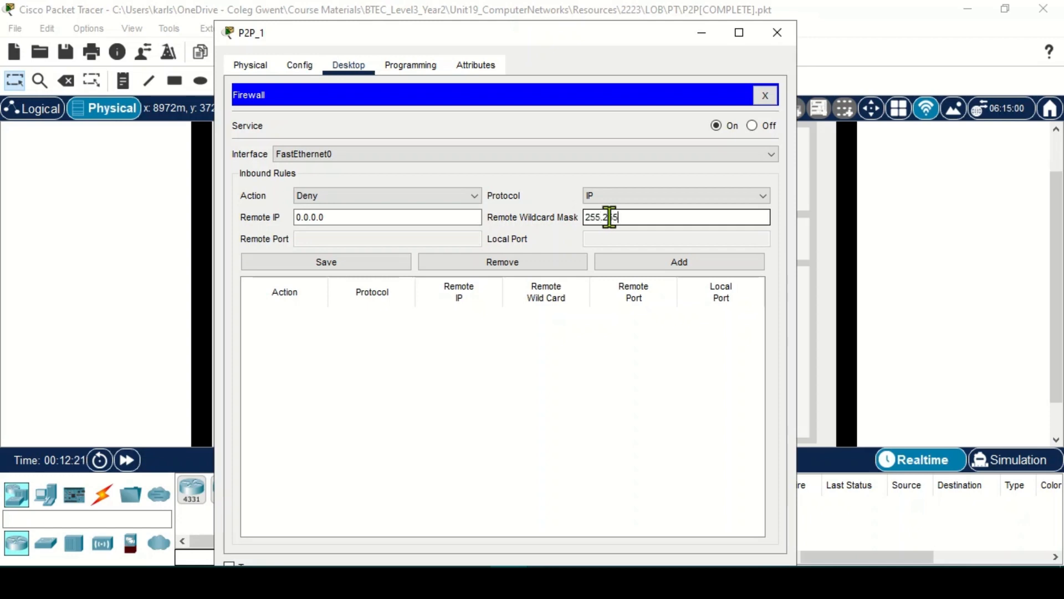
pyautogui.write('.255.255')
pyautogui.click(622, 267)
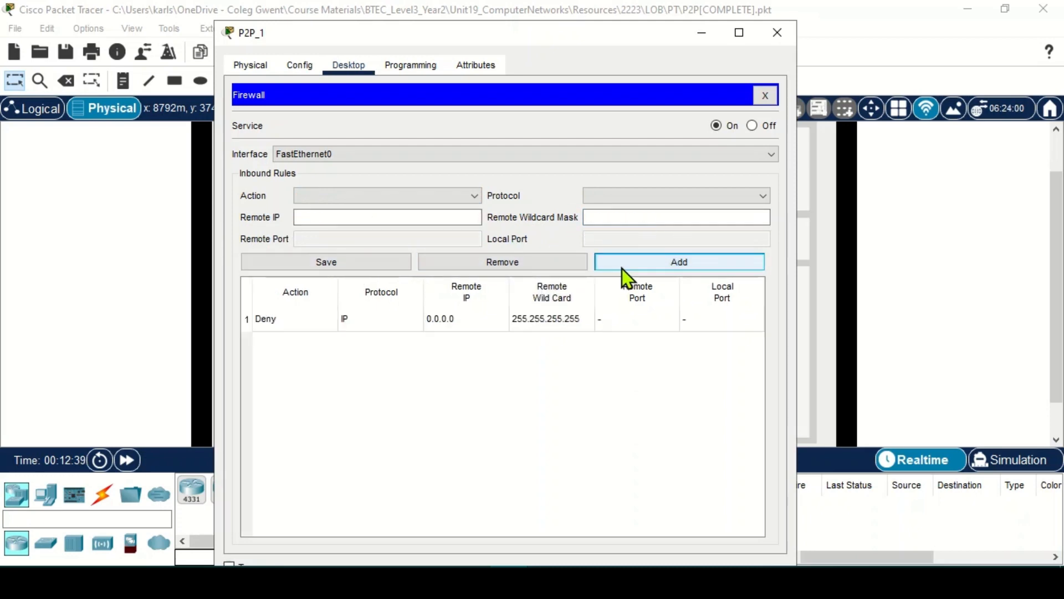
pyautogui.click(777, 32)
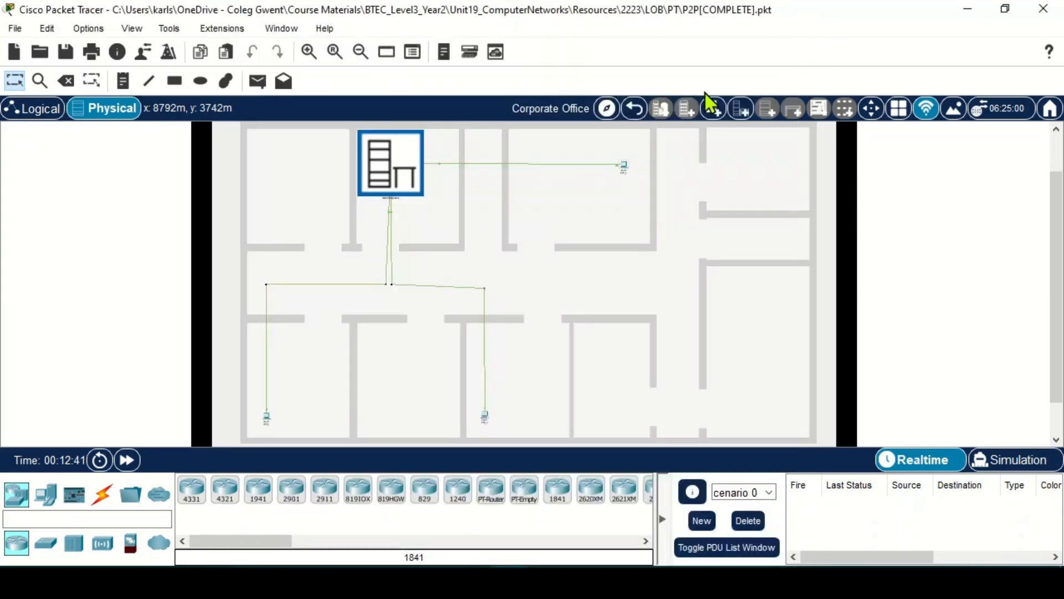
# - Rerun the previous ping to 192.168.0.1 from P2P_2's command prompt
pyautogui.click(269, 422)
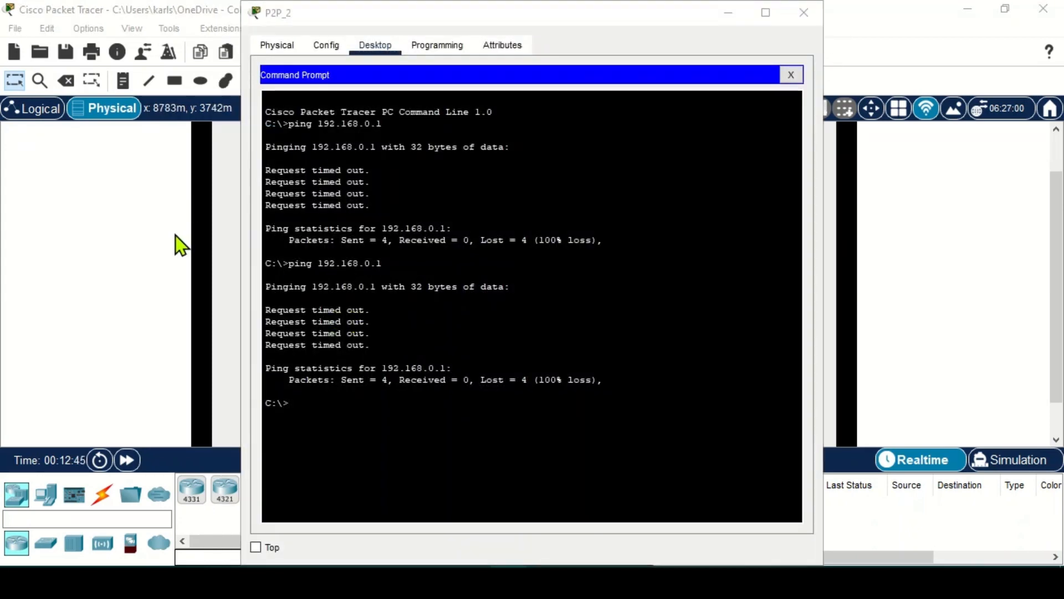
pyautogui.click(298, 404)
pyautogui.press('Up')
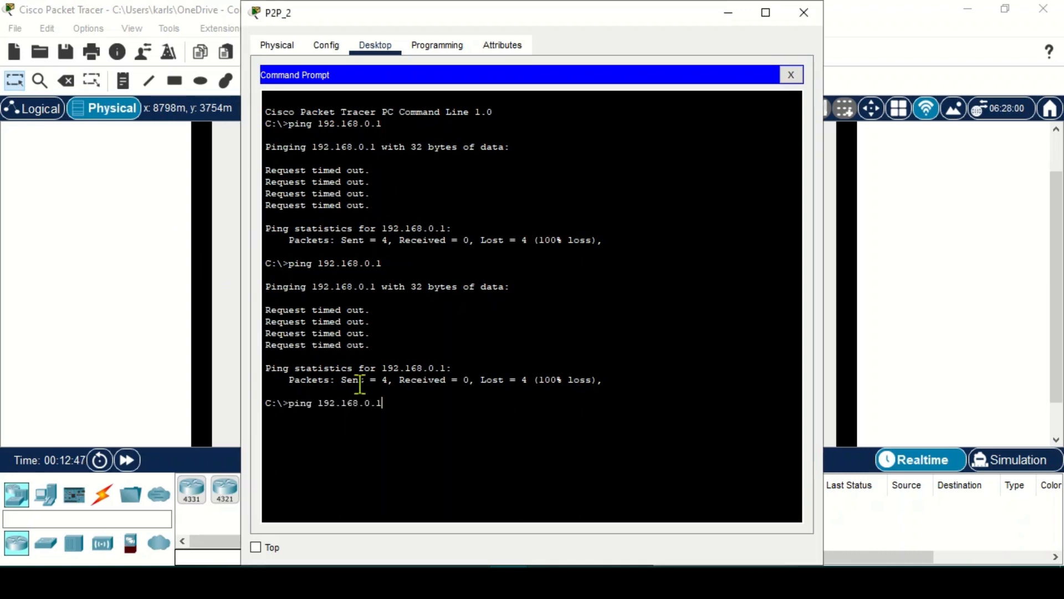
pyautogui.press('Return')
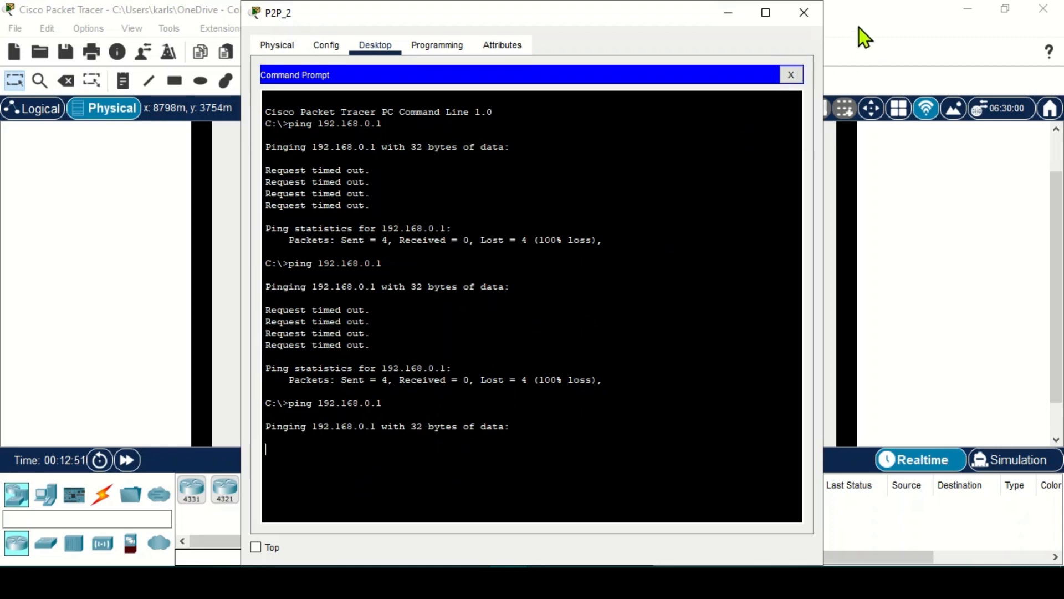
pyautogui.click(844, 27)
# - Rerun the ping to 192.168.0.1 from P2P_3, then open P2P_1's firewall settings
pyautogui.click(484, 415)
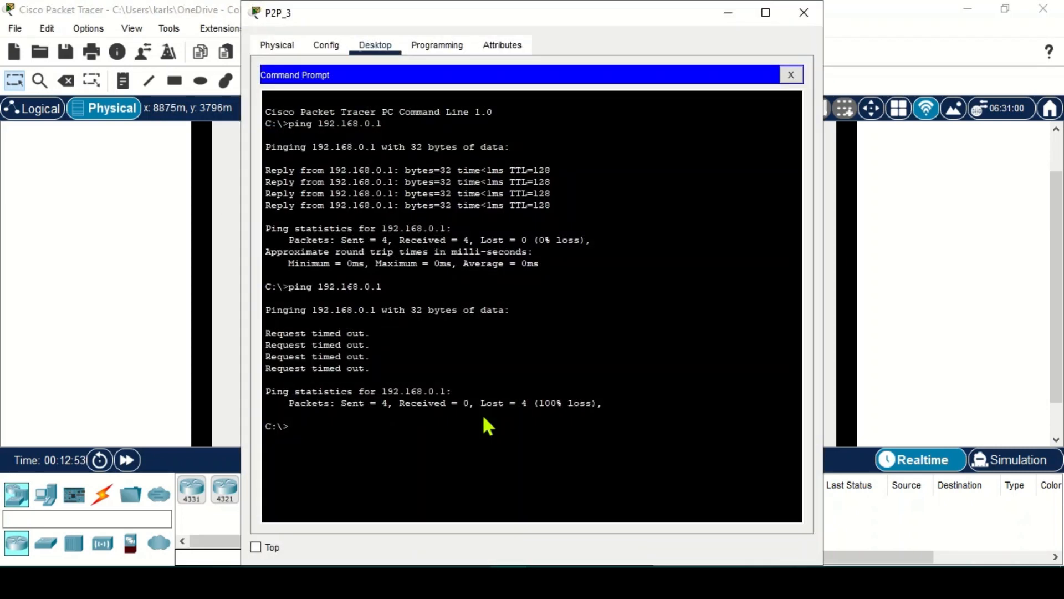
pyautogui.press('Up')
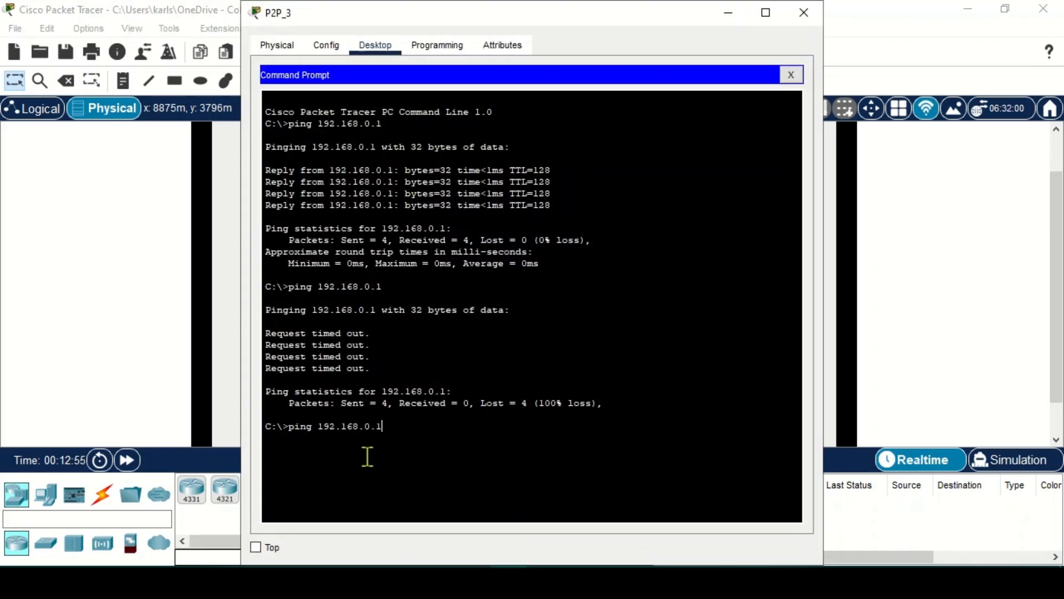
pyautogui.press('Return')
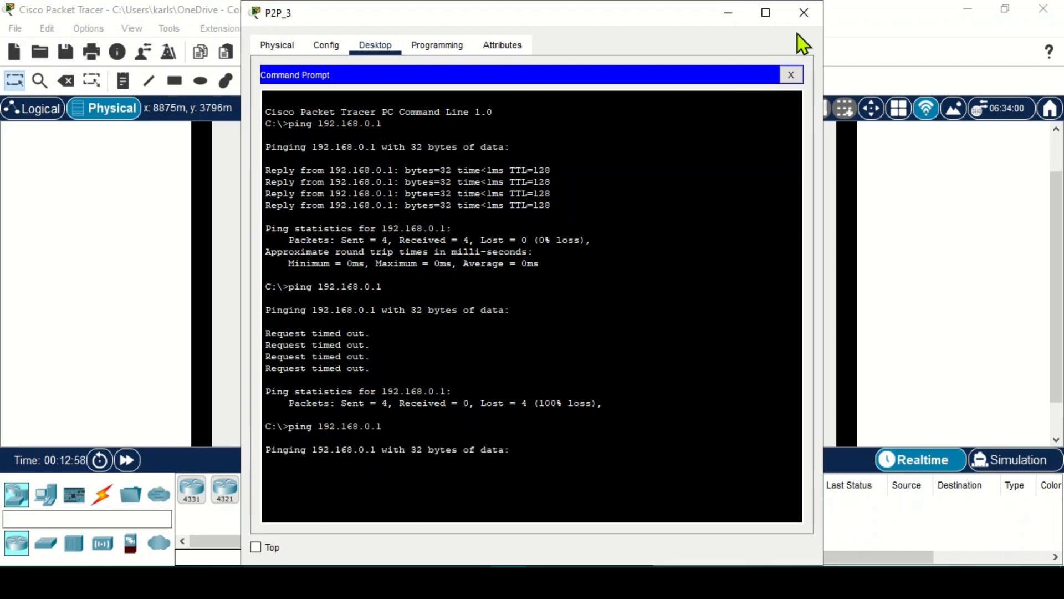
pyautogui.click(843, 19)
pyautogui.click(621, 168)
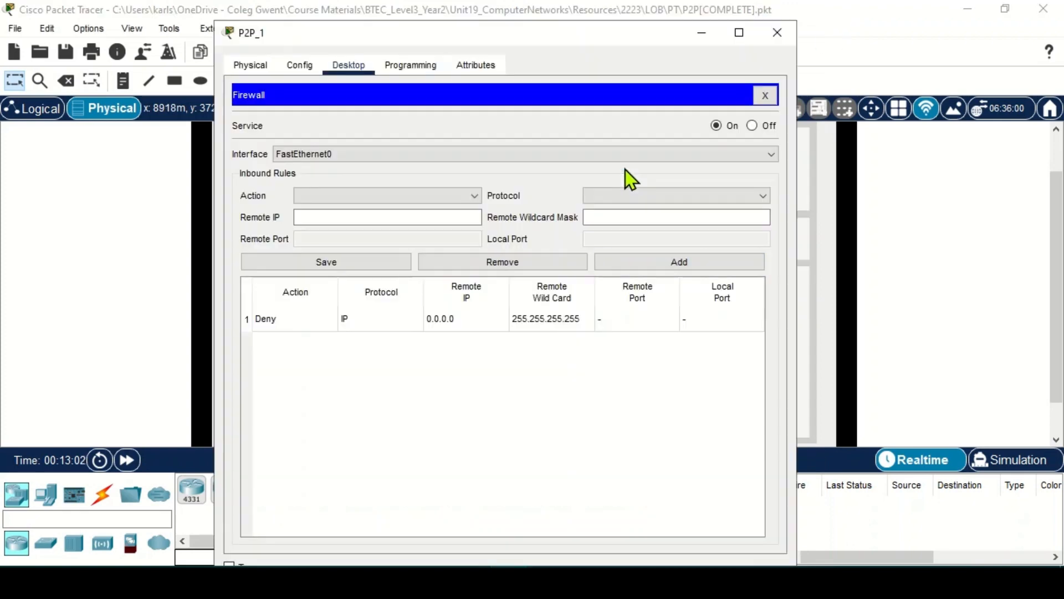
# - Select the Deny IP 0.0.0.0 255.255.255.255 rule and remove it
pyautogui.click(488, 321)
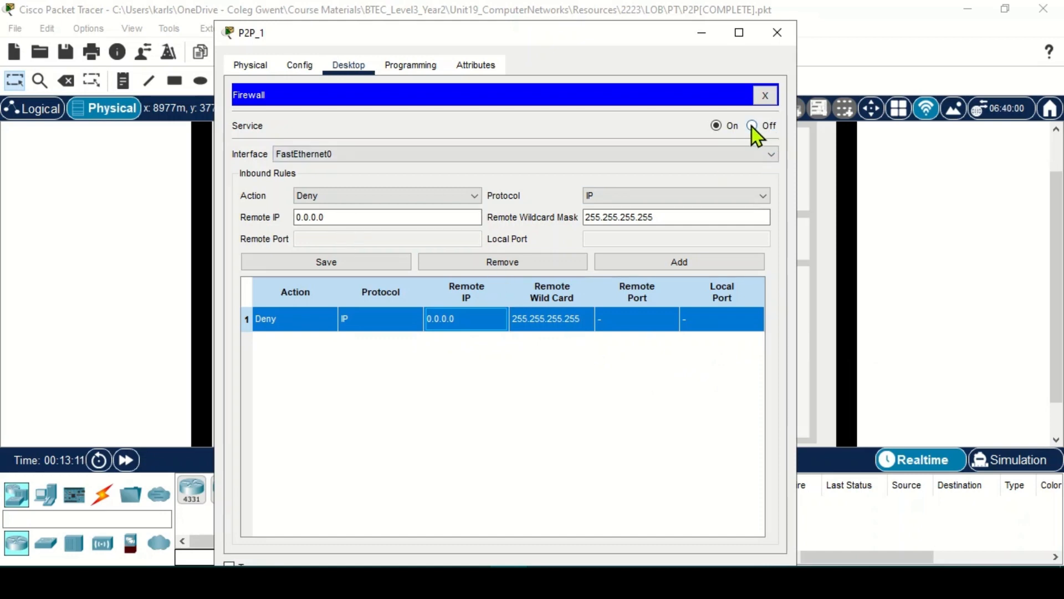
pyautogui.click(553, 264)
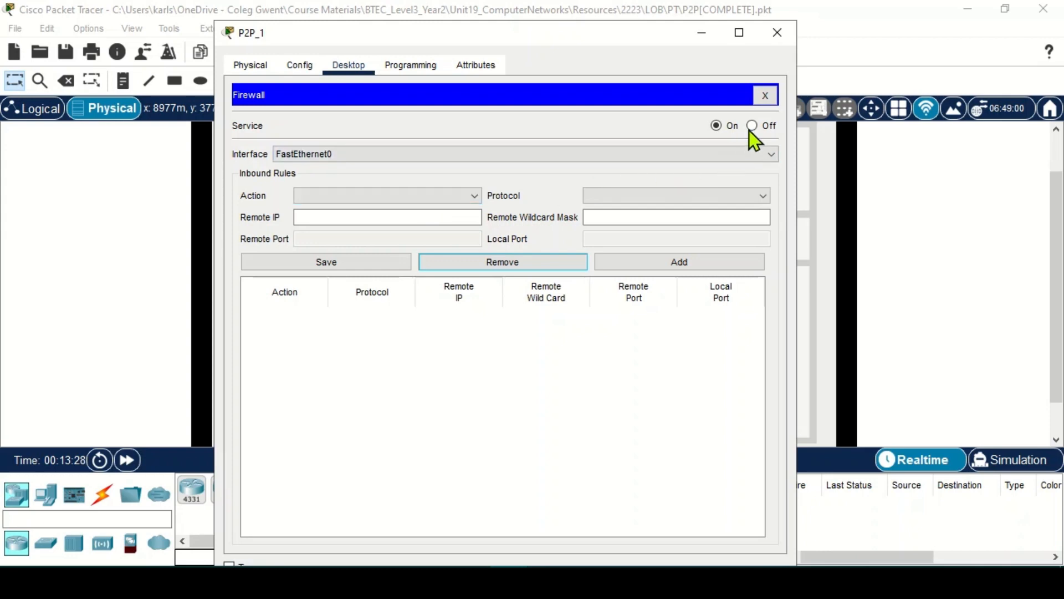
# - Set the new inbound rule's action to Allow and its protocol to IP
pyautogui.click(355, 196)
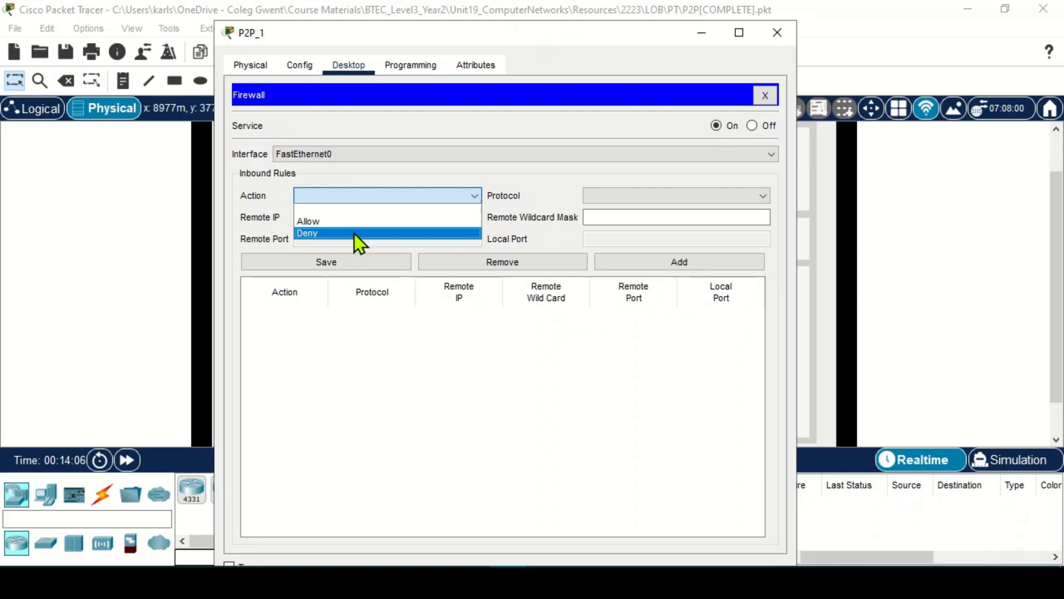
pyautogui.click(354, 234)
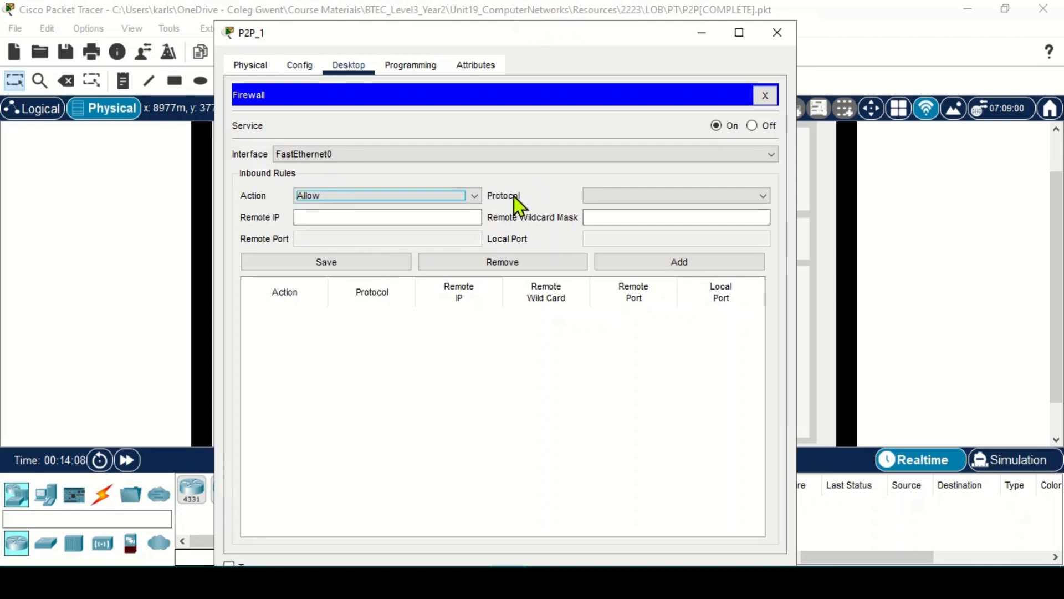
pyautogui.click(591, 196)
pyautogui.click(602, 222)
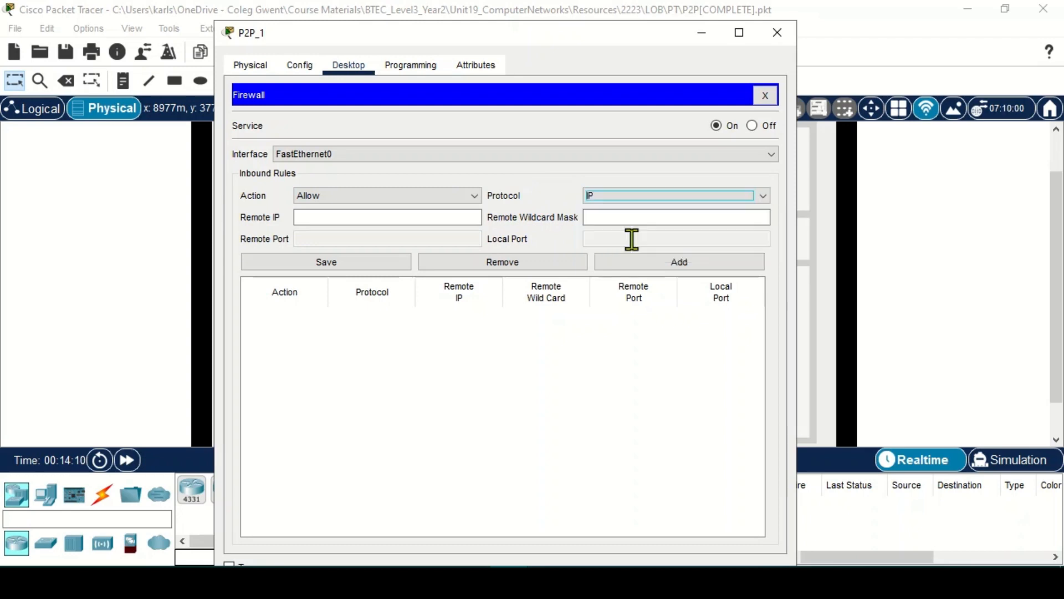
# - Enter remote IP 192.168.0.3 with wildcard 0.0.0.0, add the Allow rule, and close P2P_1
pyautogui.click(388, 218)
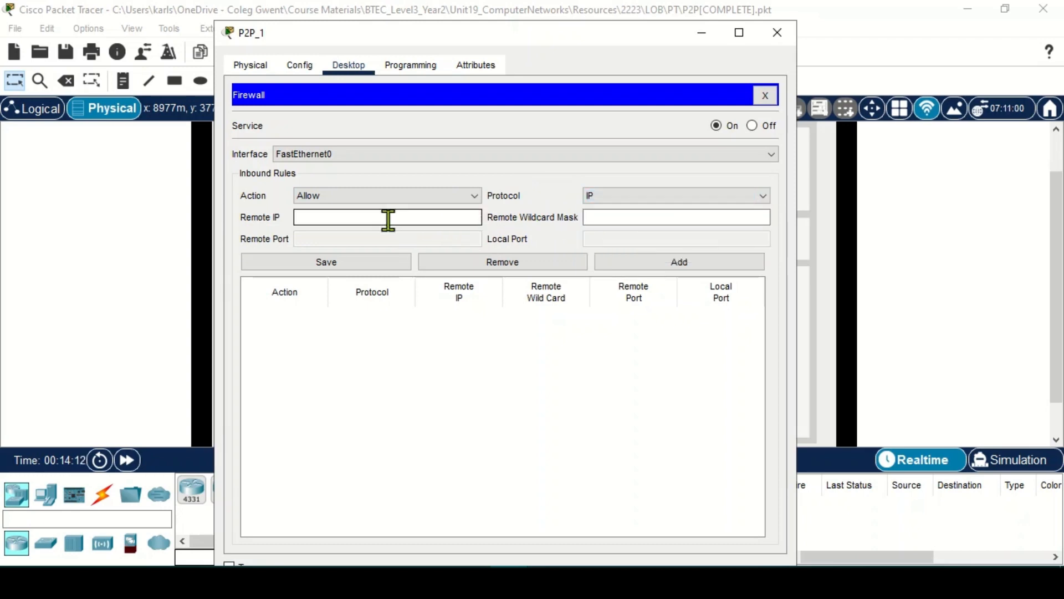
pyautogui.write('192')
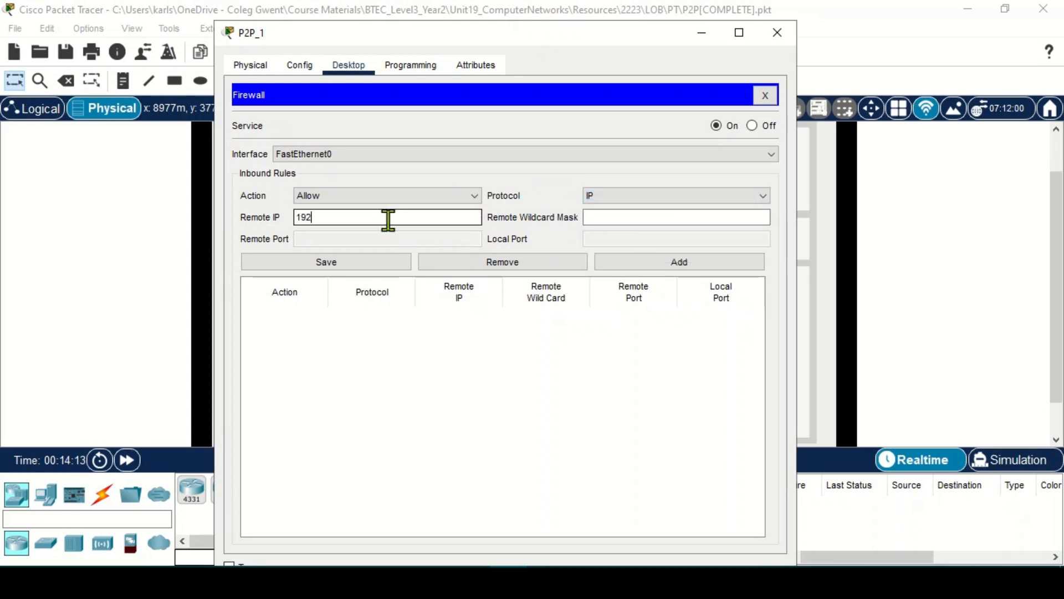
pyautogui.write('.168.0.3')
pyautogui.click(618, 215)
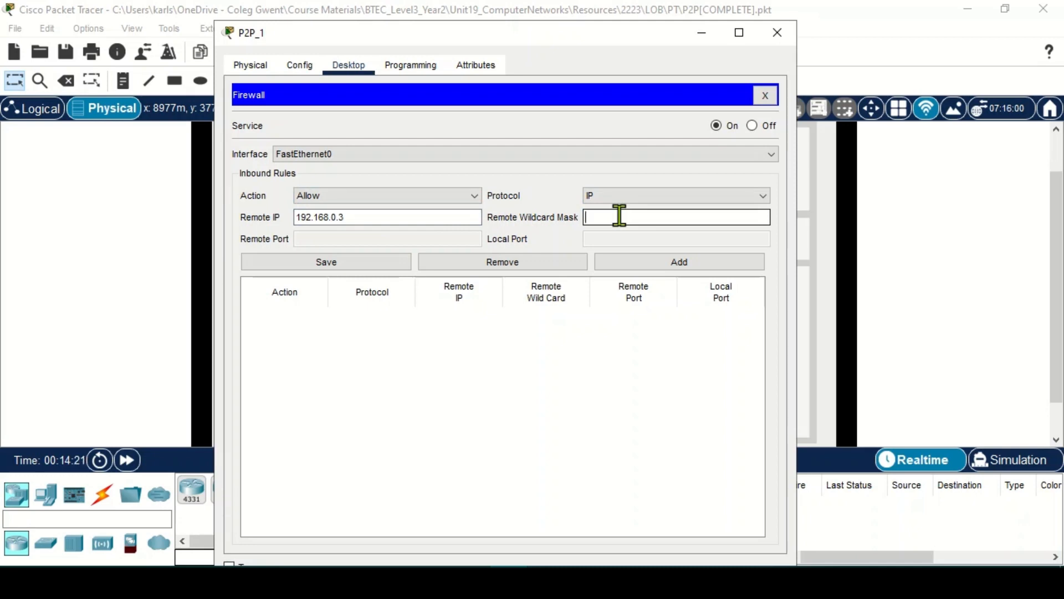
pyautogui.write('0.0.0.0')
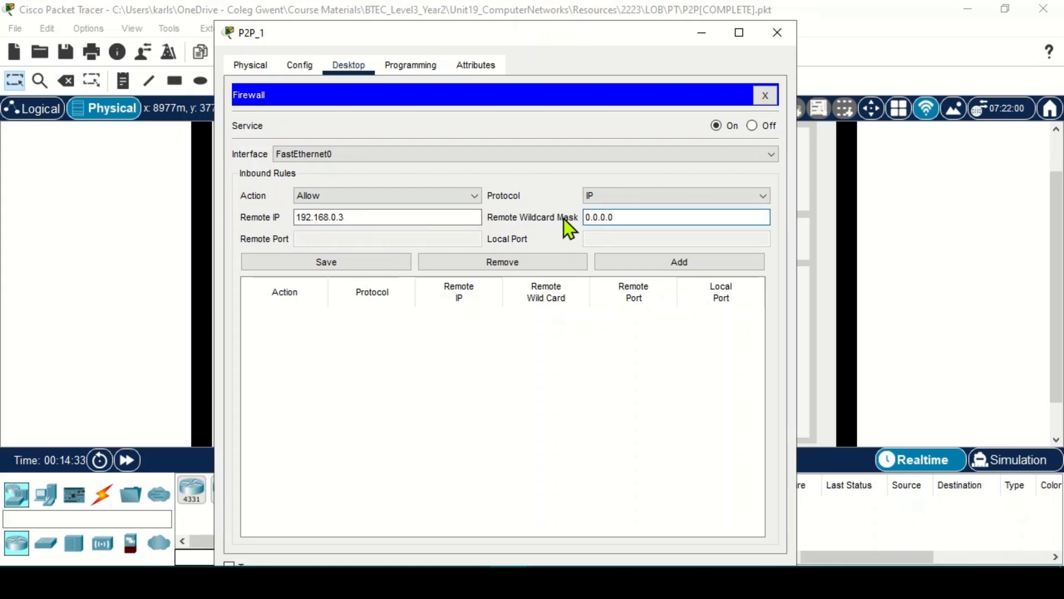
pyautogui.press('BackSpace')
pyautogui.write('255')
pyautogui.doubleClick(342, 218)
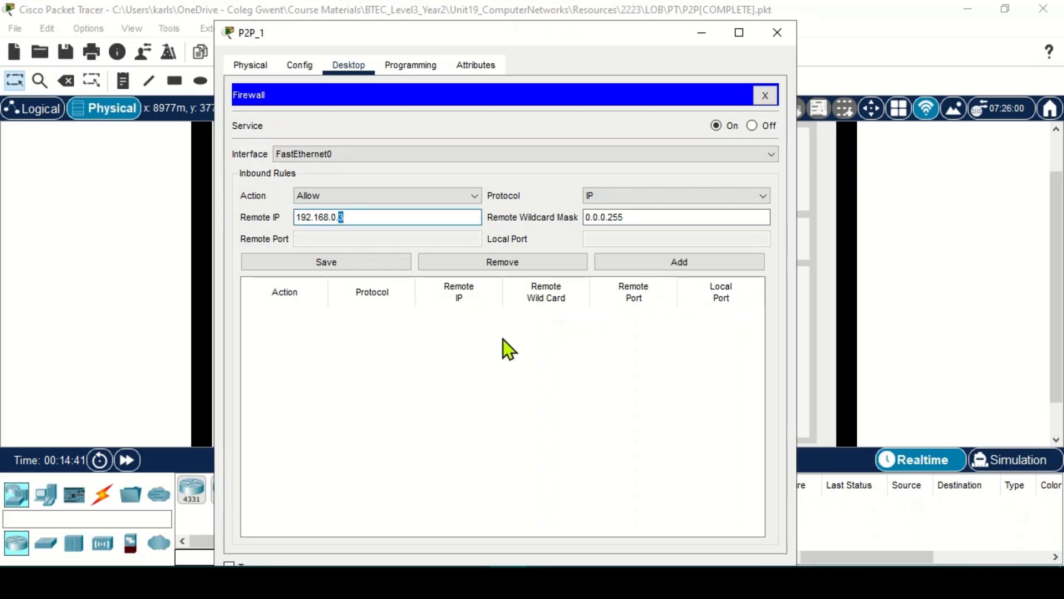
pyautogui.click(649, 211)
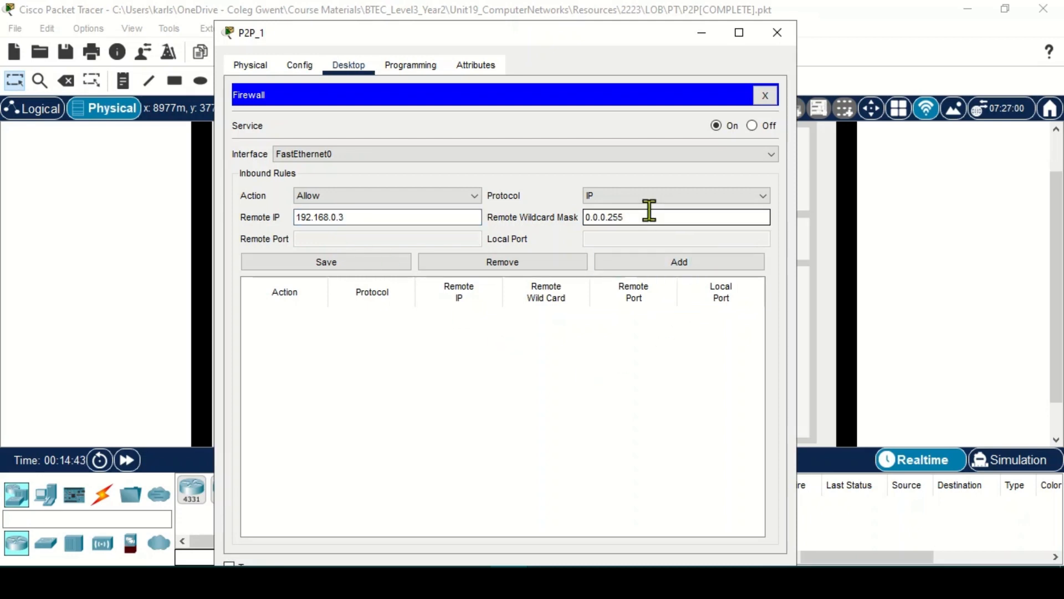
pyautogui.press('BackSpace')
pyautogui.press('BackSpace')
pyautogui.press('BackSpace')
pyautogui.write('0')
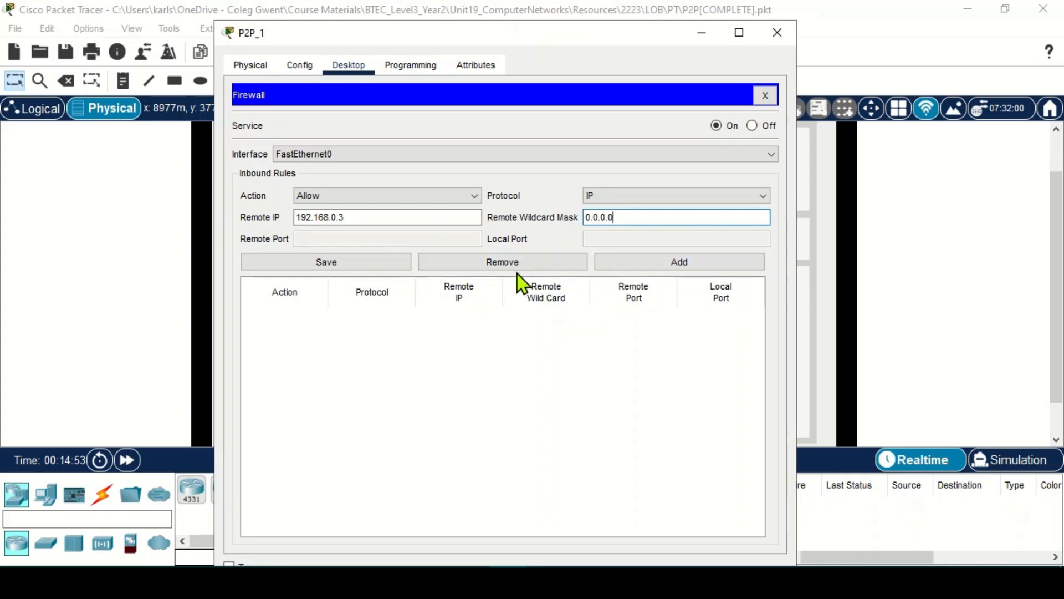
pyautogui.click(645, 266)
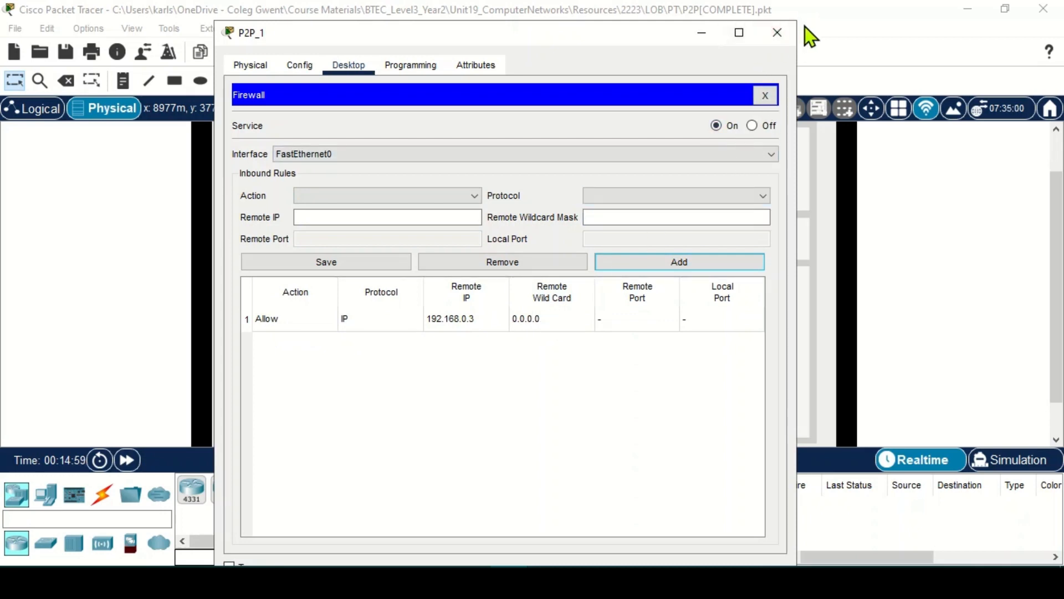
pyautogui.click(777, 32)
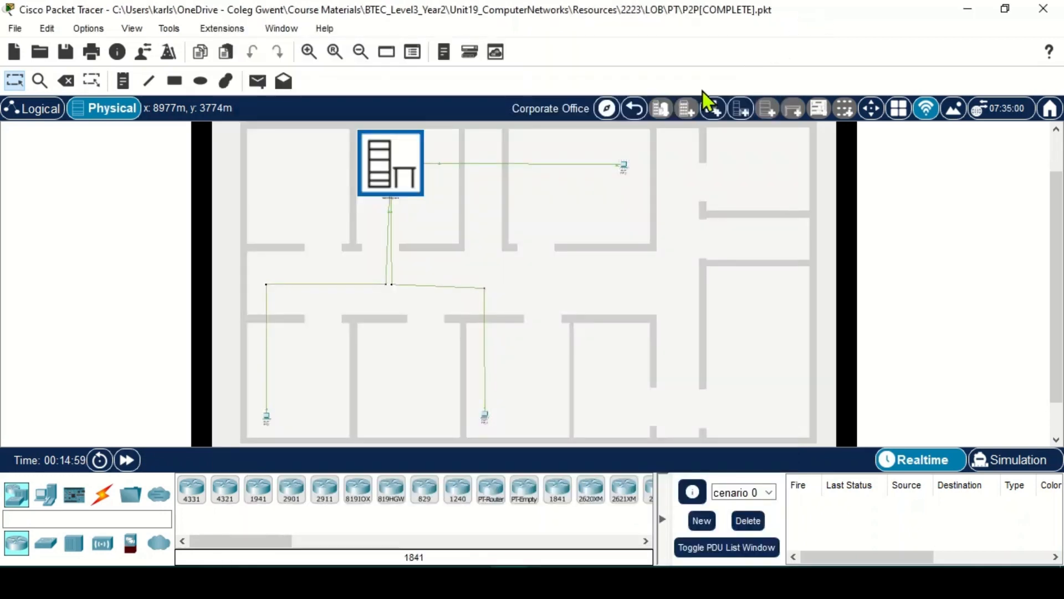
# - Rerun the ping to 192.168.0.1 from P2P_2, which still times out
pyautogui.click(268, 417)
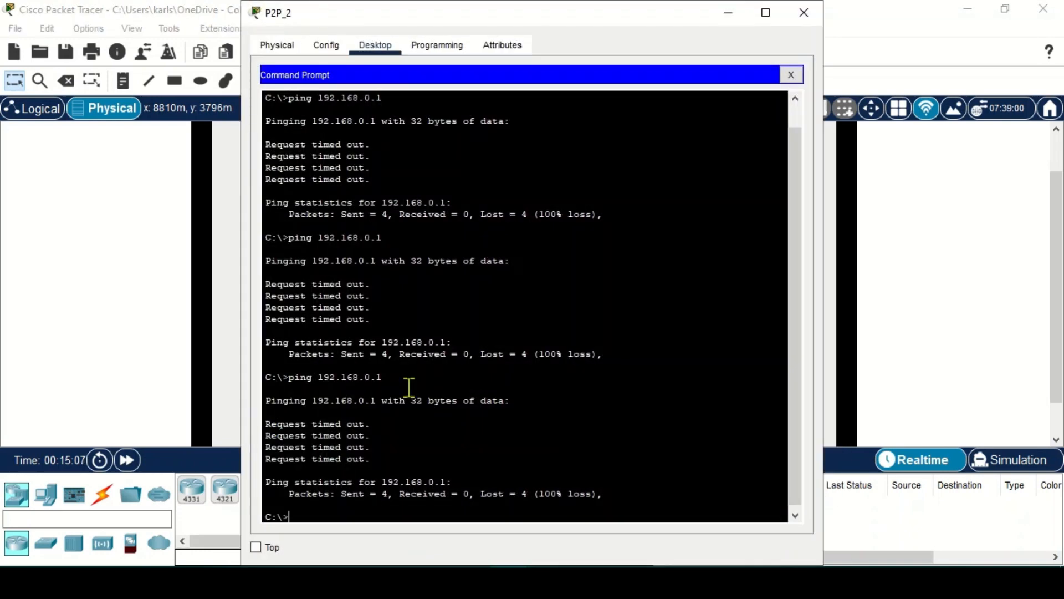
pyautogui.press('Up')
pyautogui.press('Return')
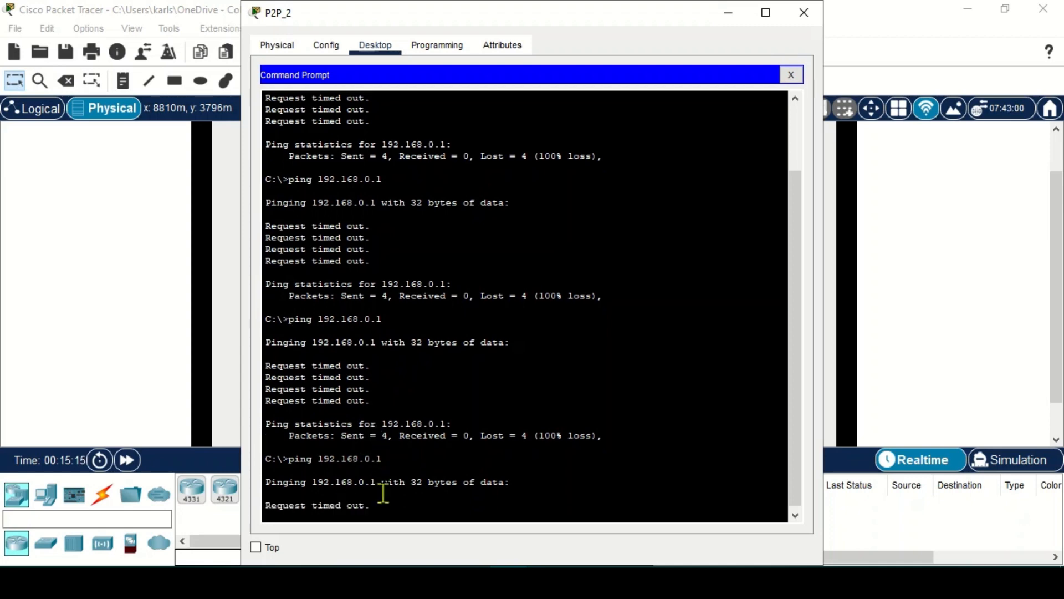
pyautogui.click(867, 18)
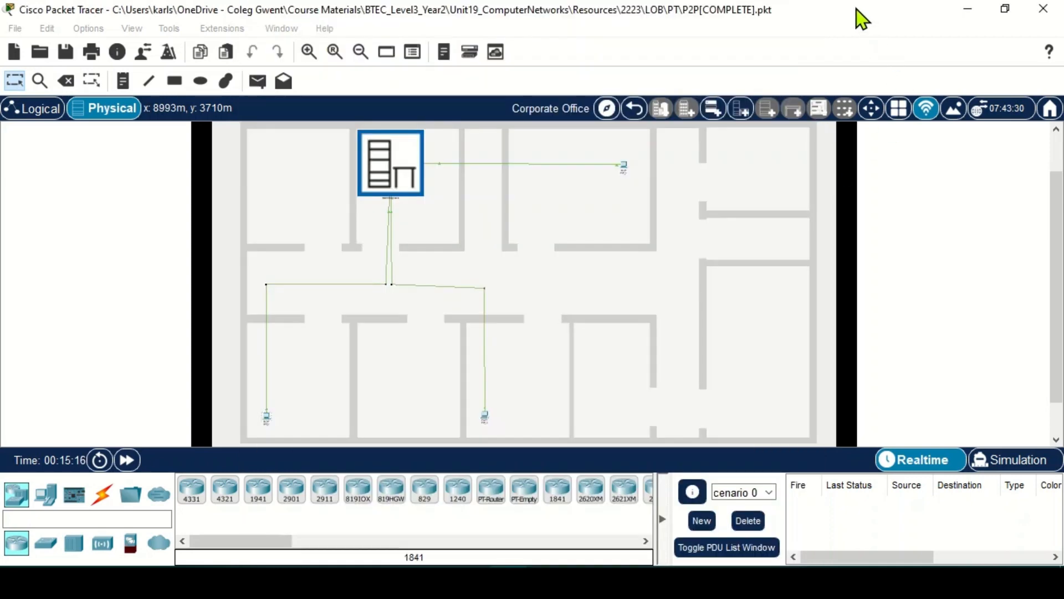
# - Rerun the ping from P2P_3, getting all 4 replies, then close its command prompt and window
pyautogui.click(486, 417)
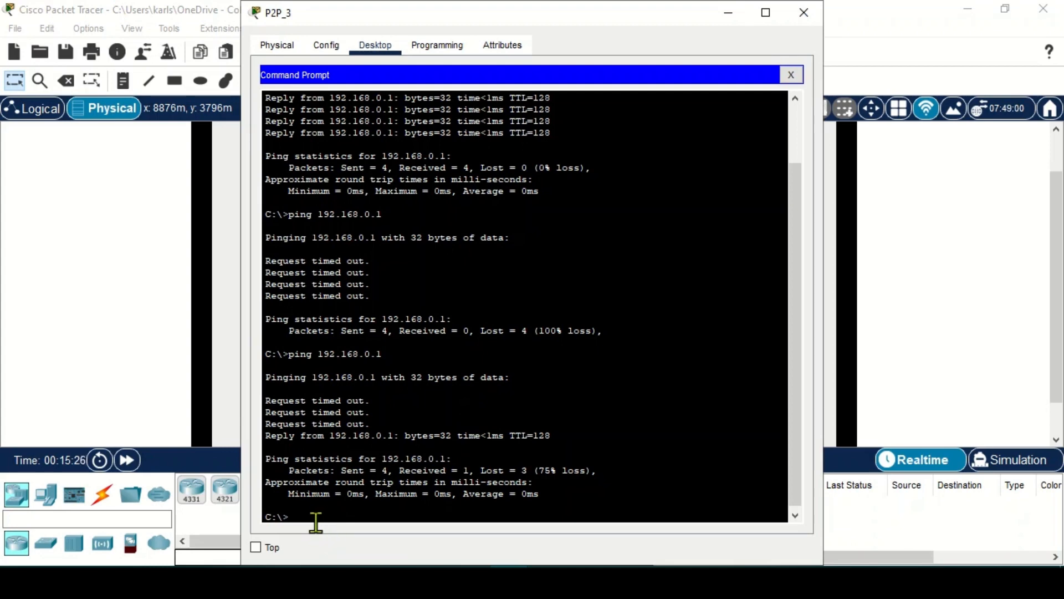
pyautogui.press('Up')
pyautogui.press('Return')
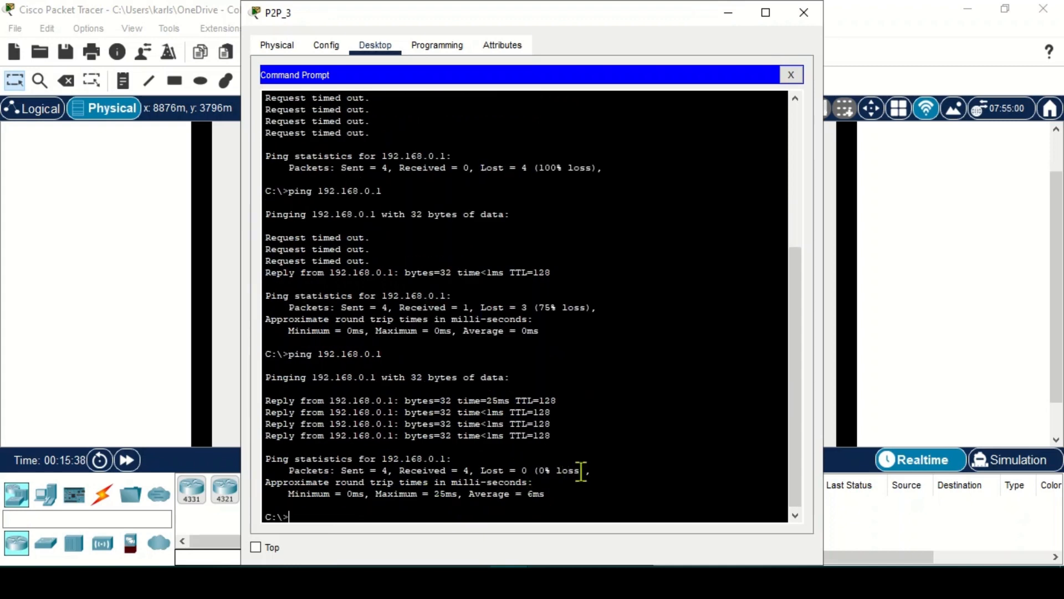
pyautogui.click(796, 78)
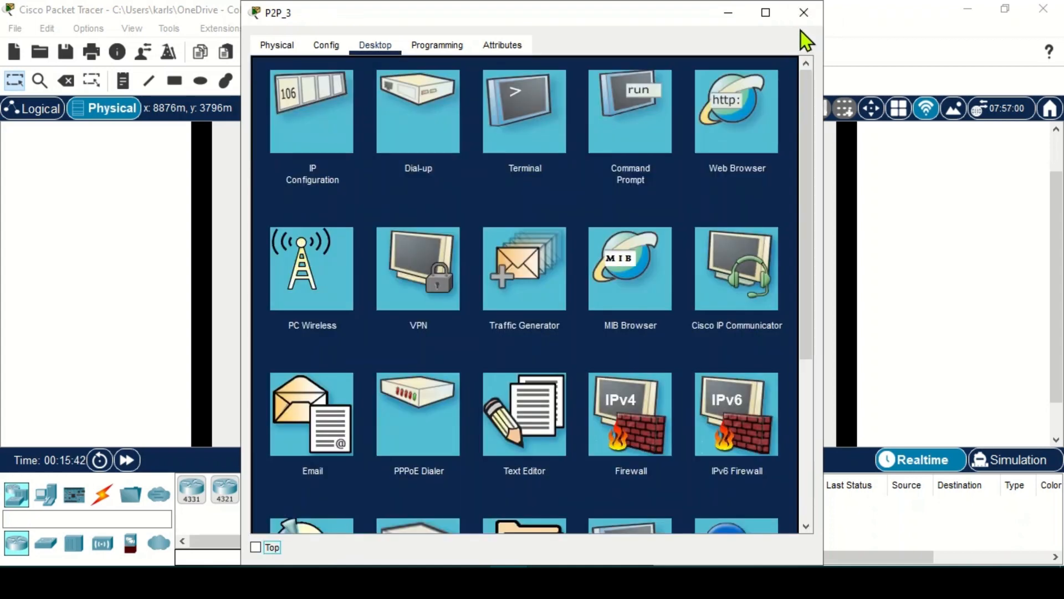
pyautogui.click(804, 13)
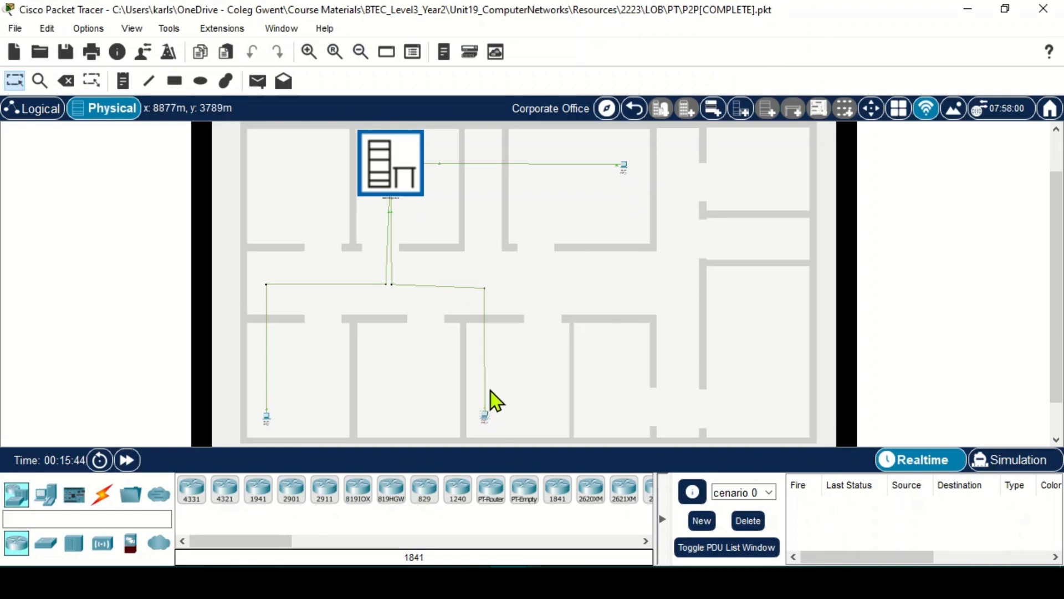